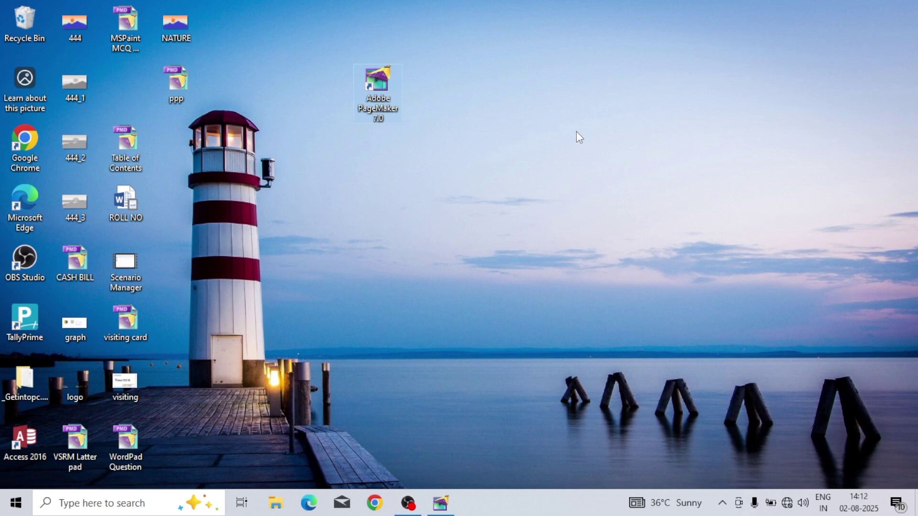
Step: Launch Adobe PageMaker 7.0 from the Adobe folder in the installed programs list and close it again
left_click(199, 458)
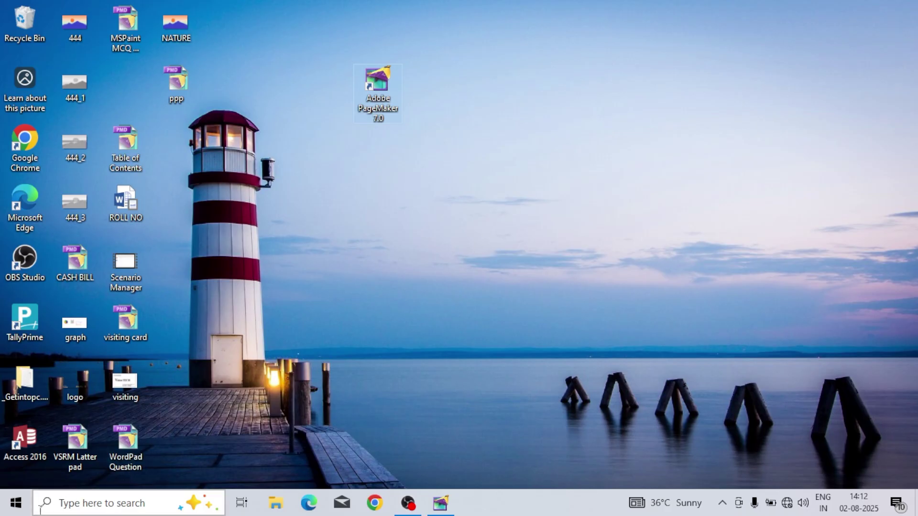
left_click(18, 510)
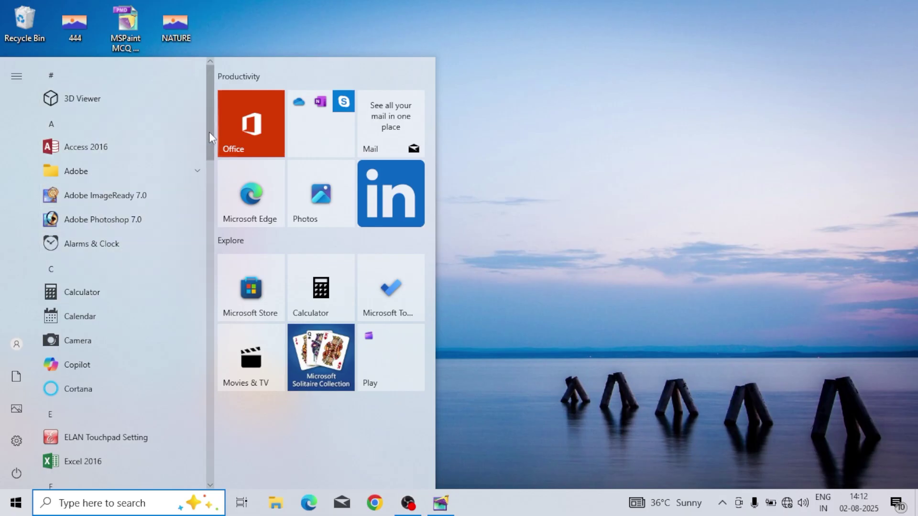
left_click_drag(208, 132, 209, 108)
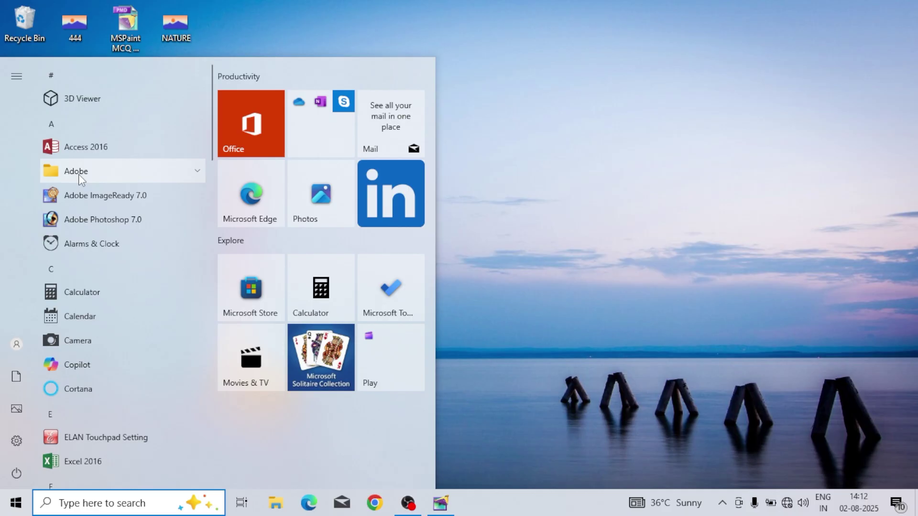
left_click(197, 170)
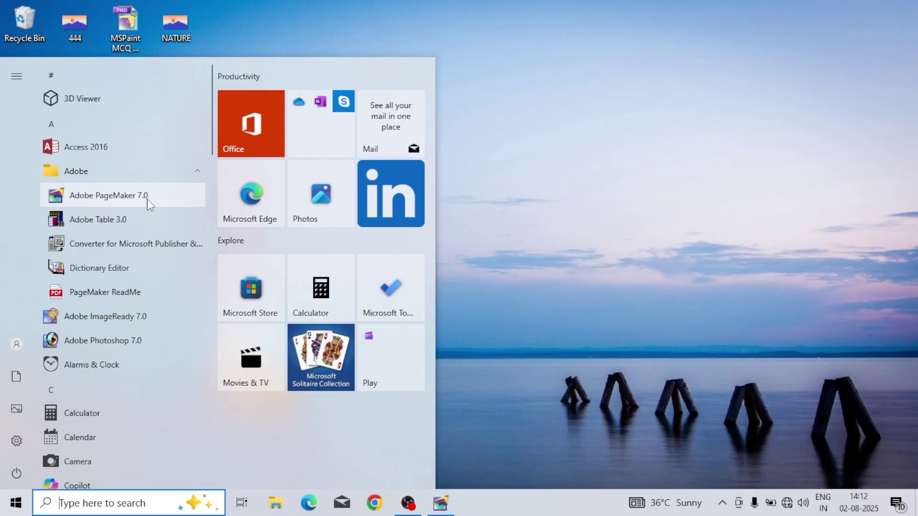
left_click(117, 198)
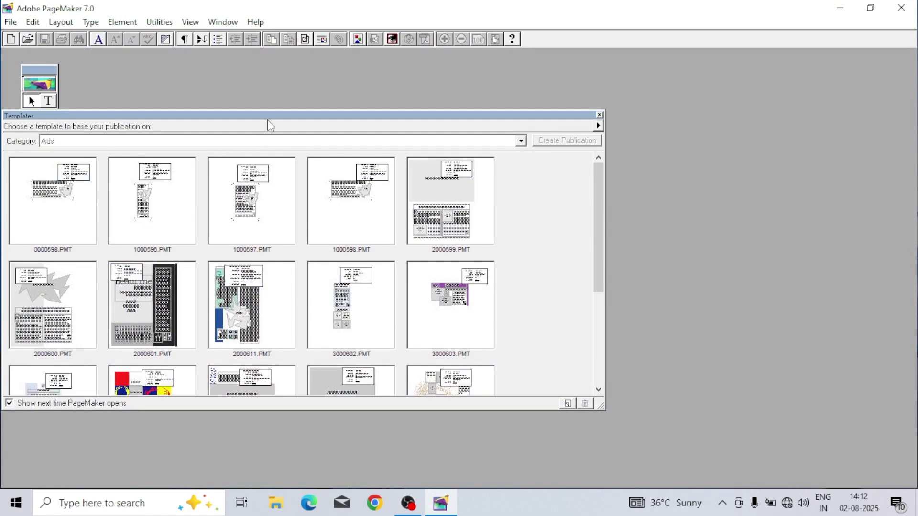
left_click_drag(270, 124, 386, 107)
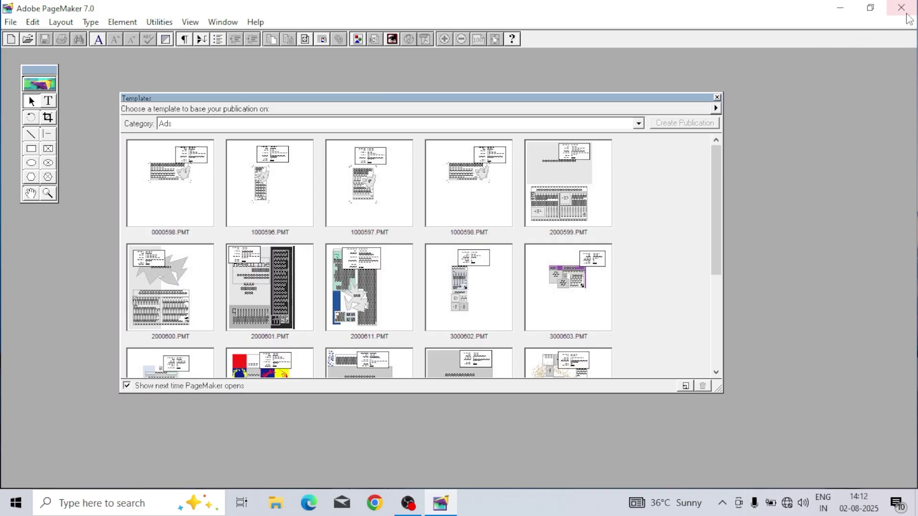
left_click(910, 11)
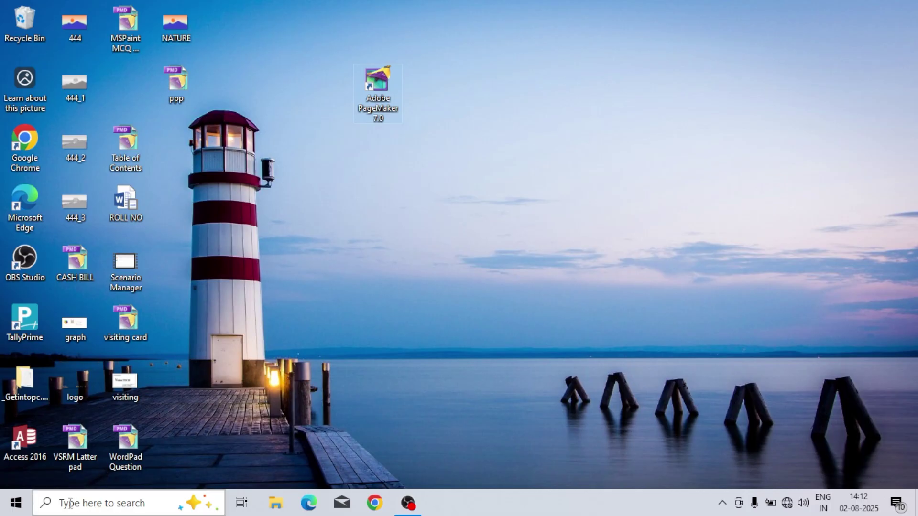
Step: Search Windows for pagemaker, open the Adobe PageMaker 7.0 app, and close it again
left_click(86, 502)
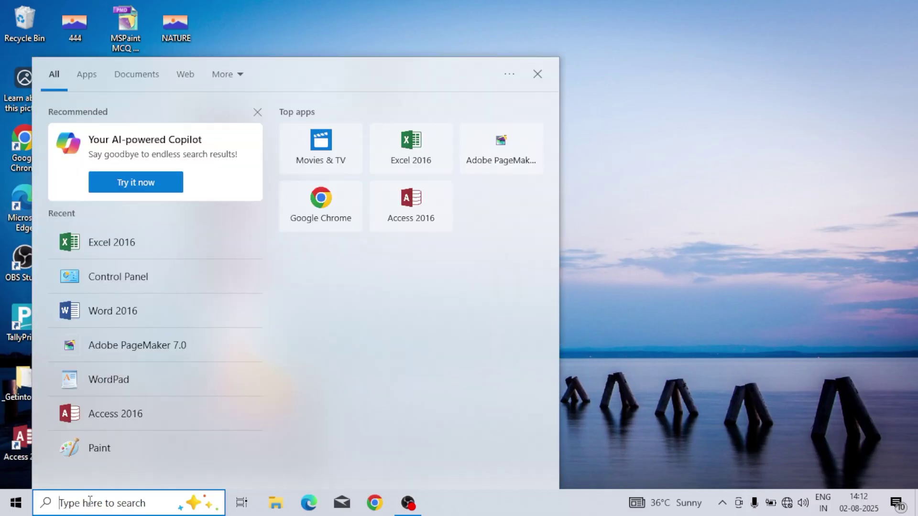
type("p")
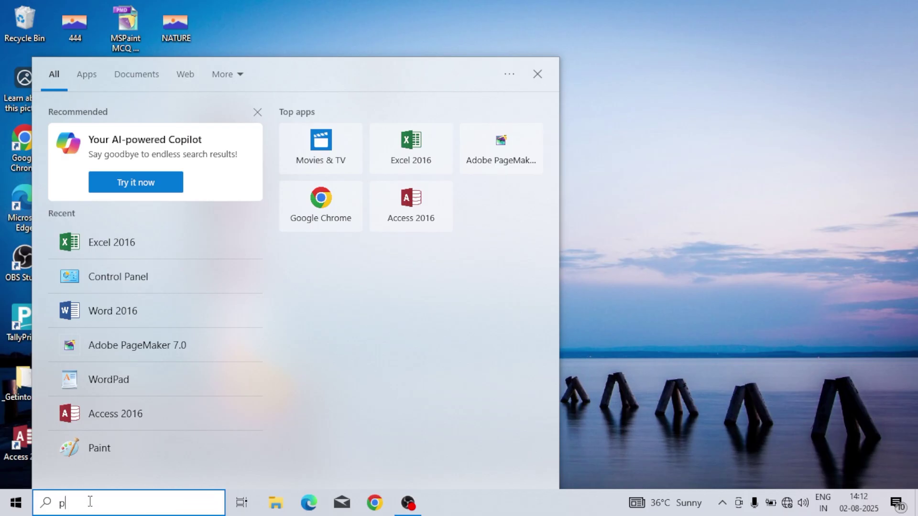
type("agemaker")
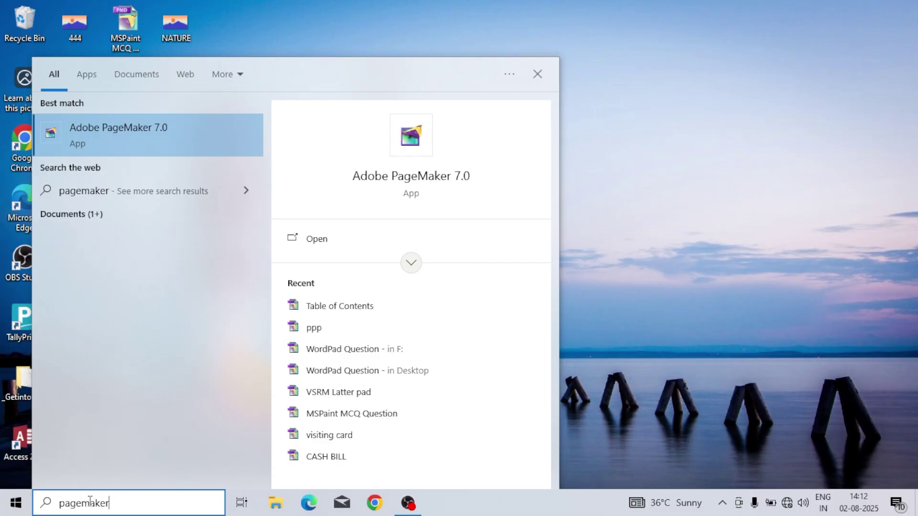
key("Return")
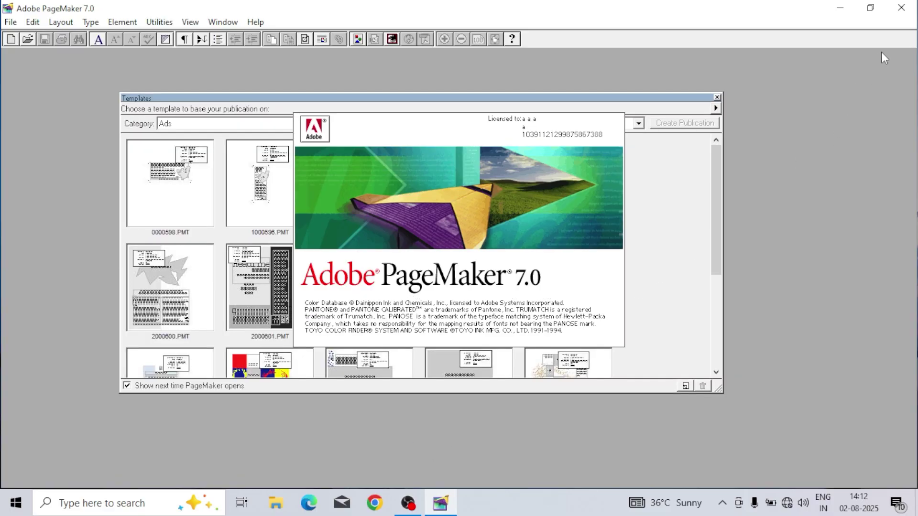
left_click(907, 14)
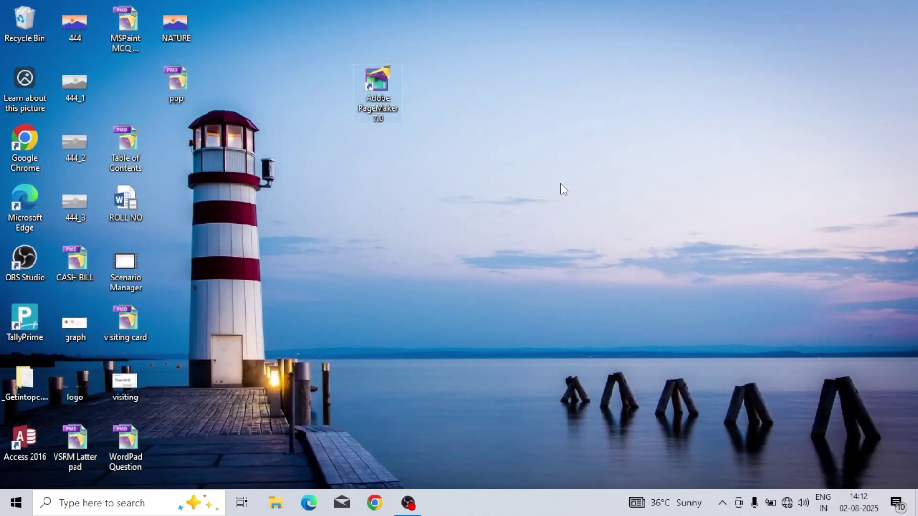
Step: Launch Adobe PageMaker 7.0 from its desktop shortcut
left_click_drag(400, 103, 349, 102)
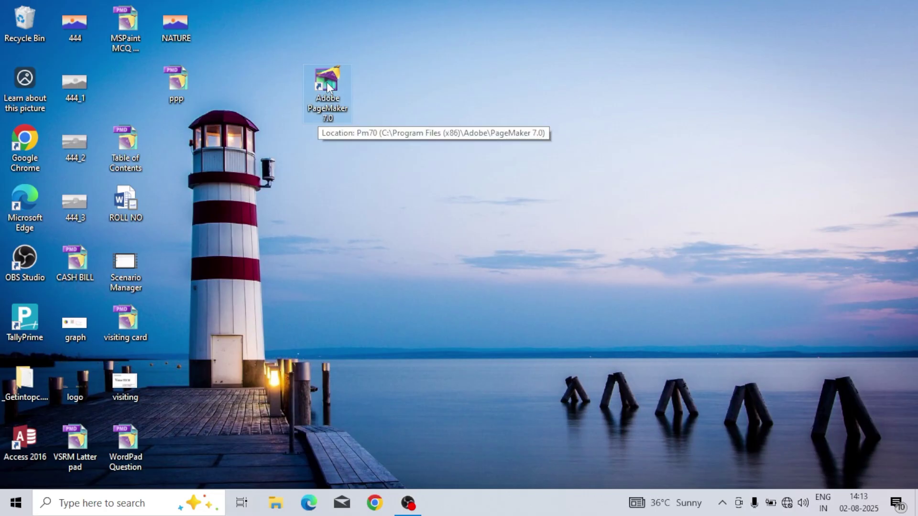
left_click_drag(320, 115, 370, 115)
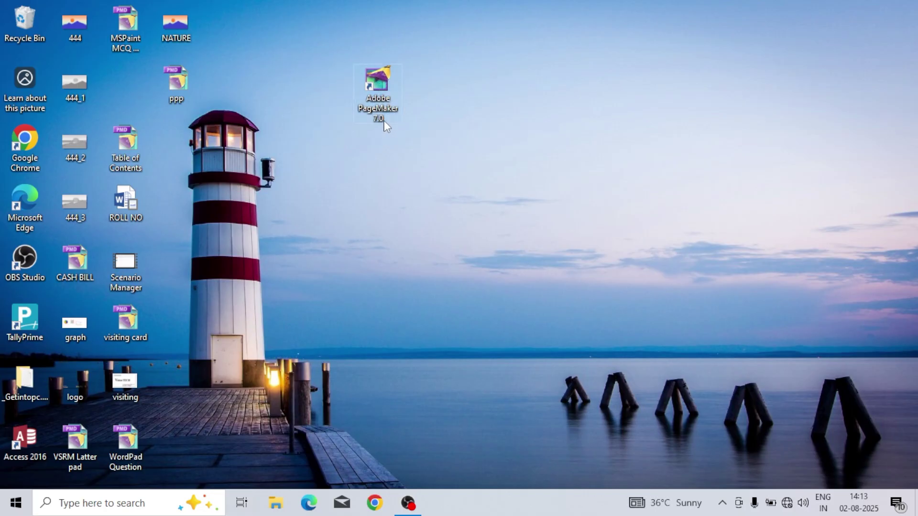
double_click(383, 85)
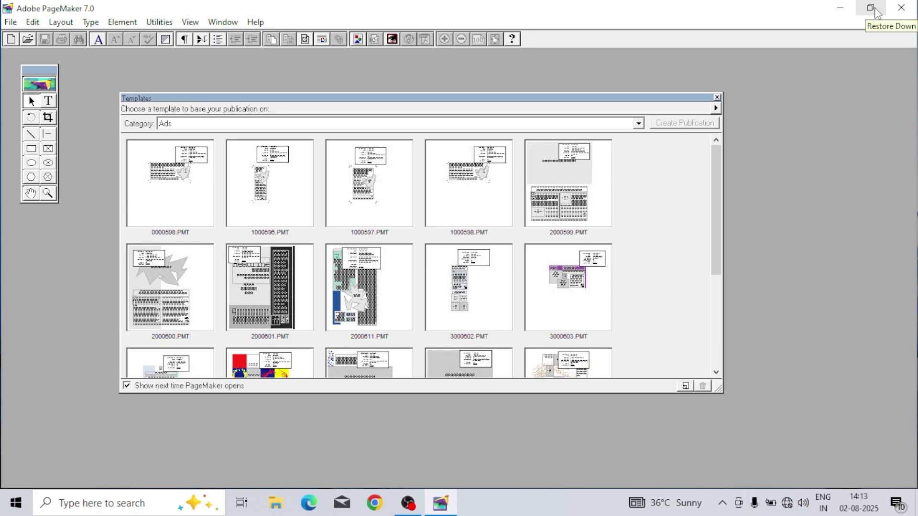
Step: Try restoring, maximizing and minimizing the PageMaker window, and bring it back to full size
left_click(870, 8)
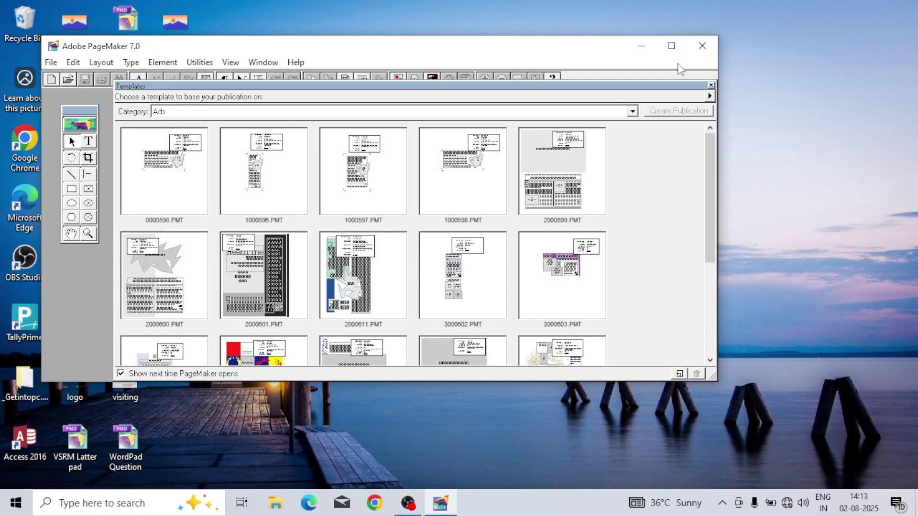
left_click(671, 46)
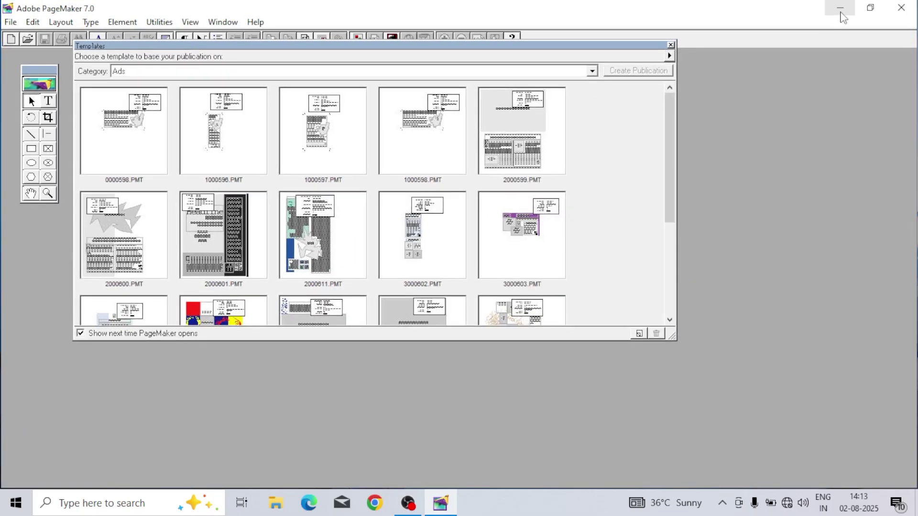
left_click(841, 13)
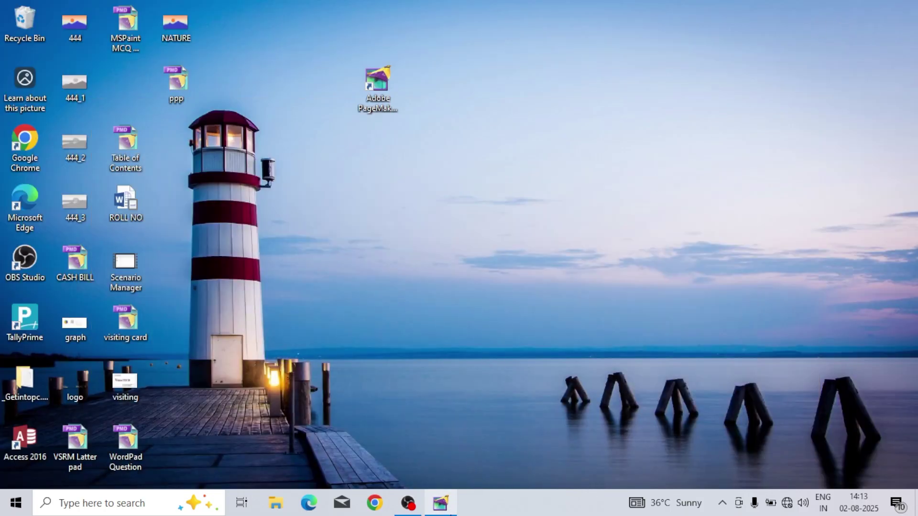
left_click(452, 507)
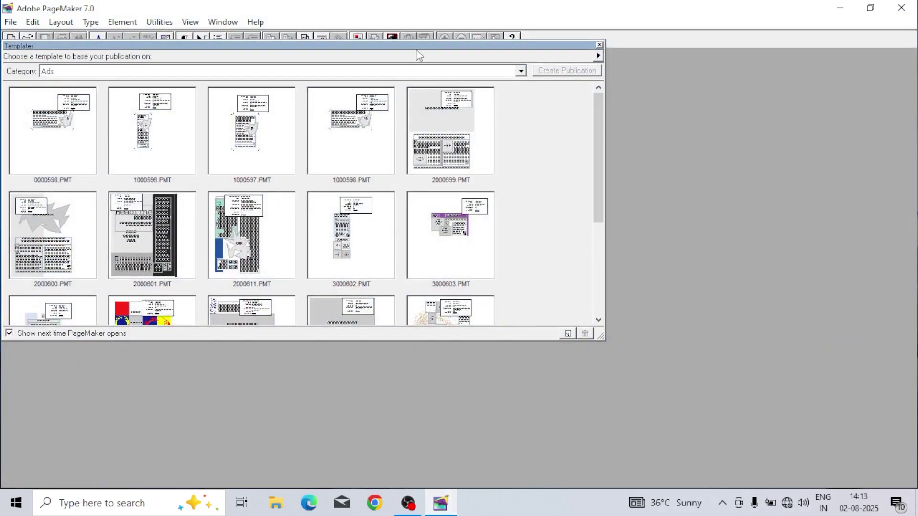
Step: Move the toolbox to the workspace corner just under the toolbar and place the Templates window clear of both
left_click_drag(389, 46, 504, 109)
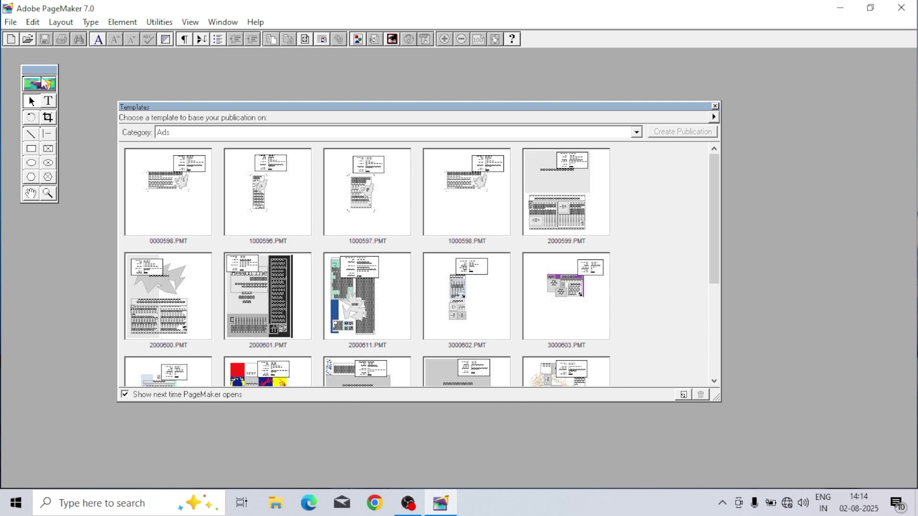
mouse_move(21, 68)
left_mouse_down()
mouse_move(3, 60)
mouse_move(24, 53)
left_mouse_up()
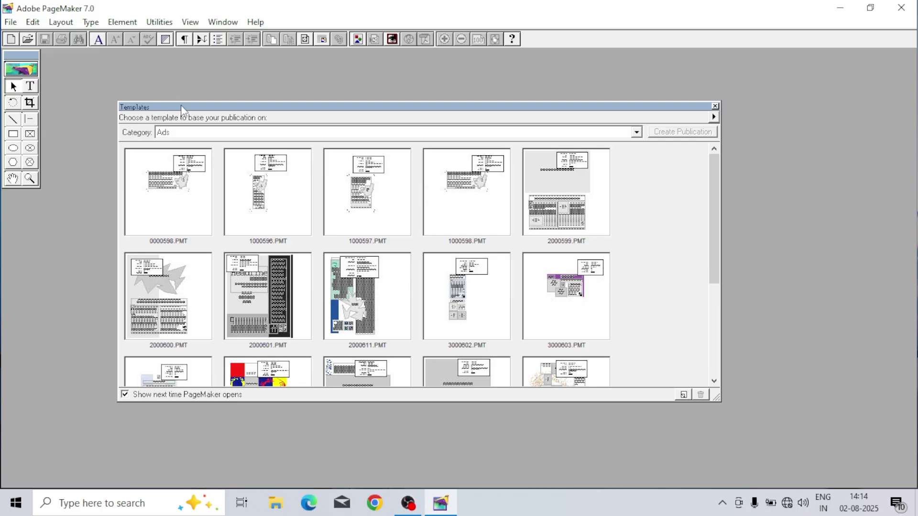
left_click_drag(181, 104, 166, 57)
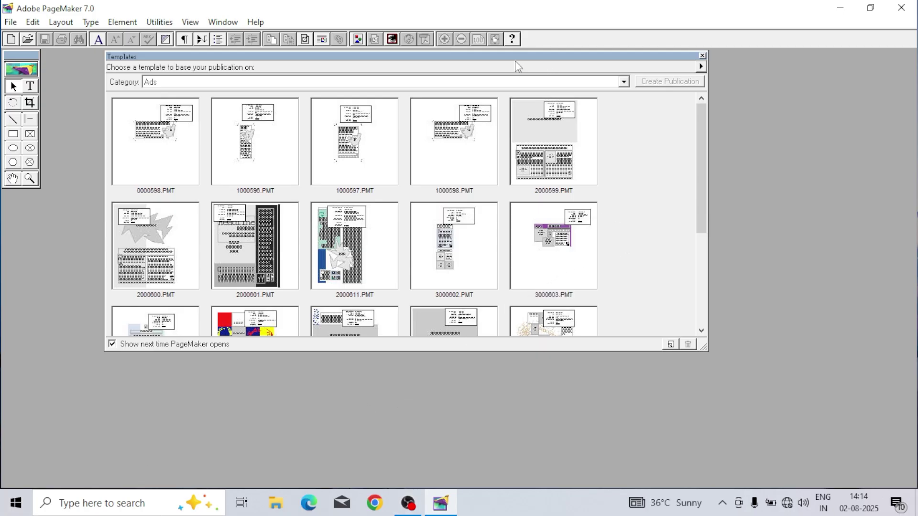
left_click_drag(514, 61, 526, 86)
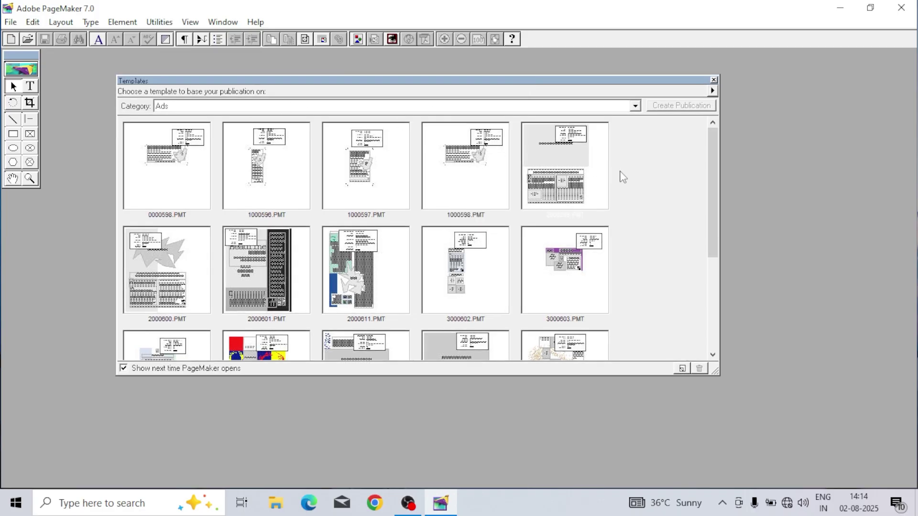
Step: Browse the publication templates in the Brochures, Business Sets and Certificates categories
left_click_drag(708, 195, 722, 158)
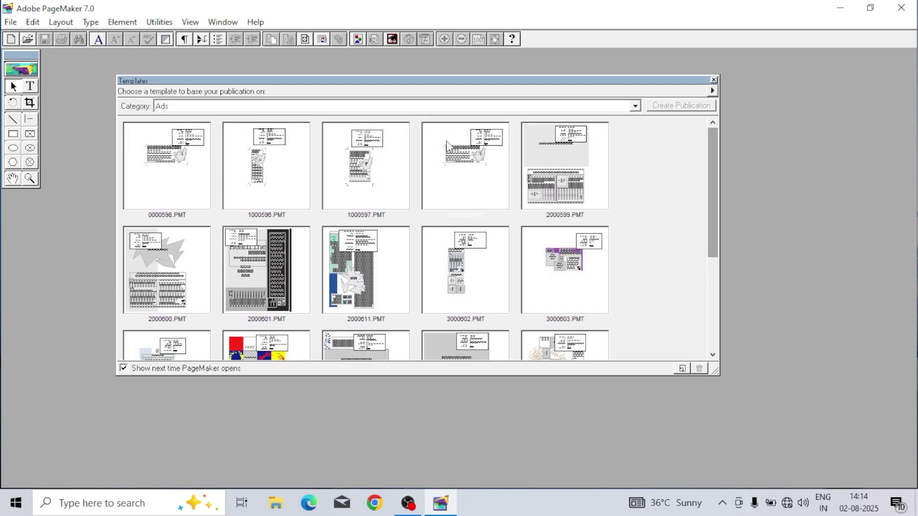
left_click(317, 107)
left_click(203, 128)
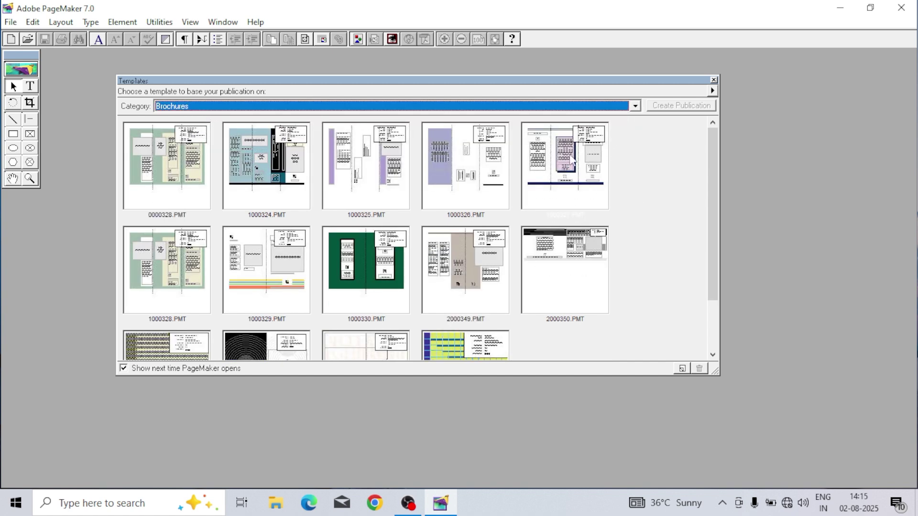
left_click(635, 107)
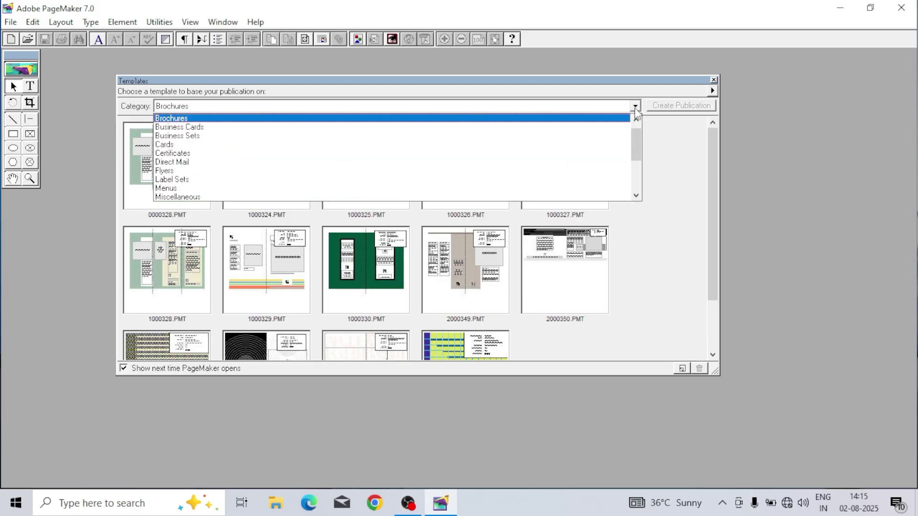
left_click(213, 136)
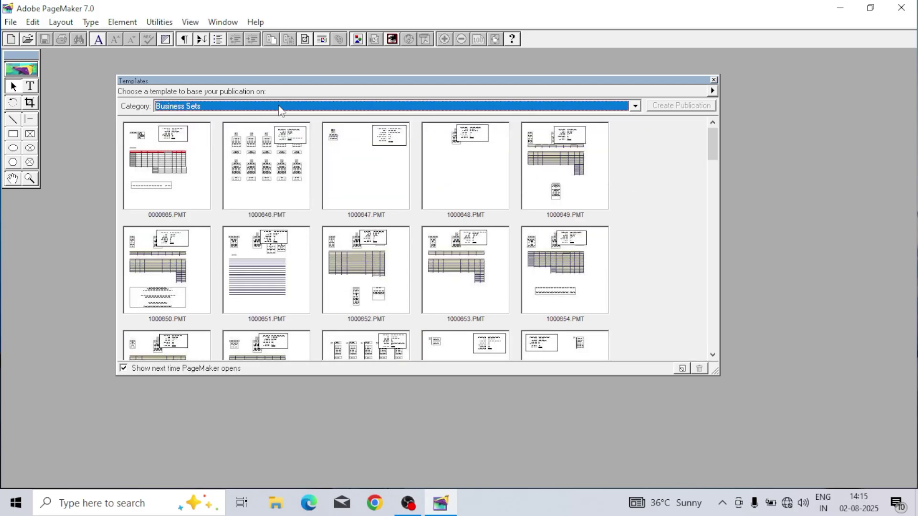
left_click(280, 110)
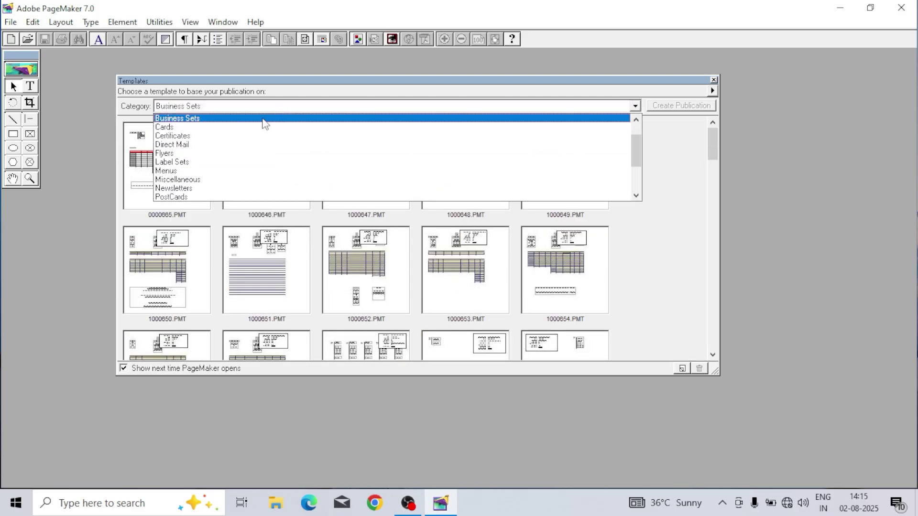
left_click(216, 136)
Step: Browse the publication templates in the Direct Mail, Miscellaneous and Newsletters categories
left_click(633, 107)
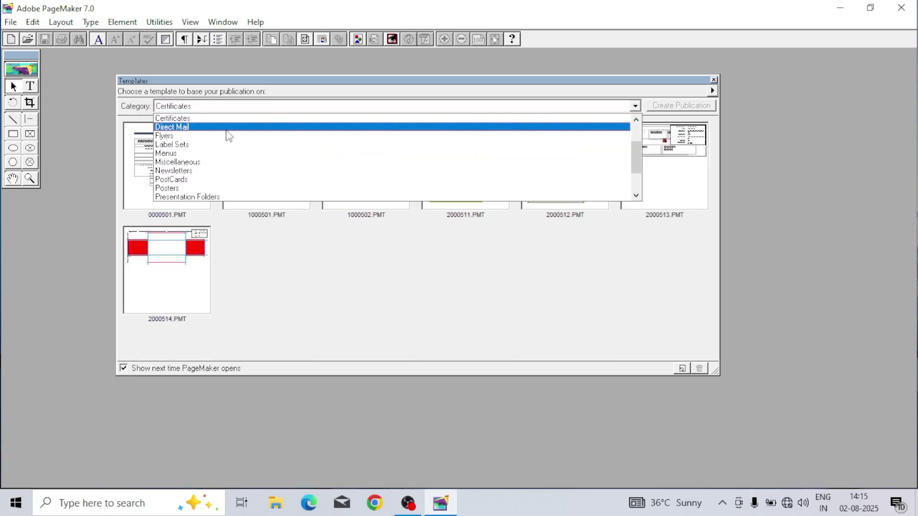
left_click(229, 136)
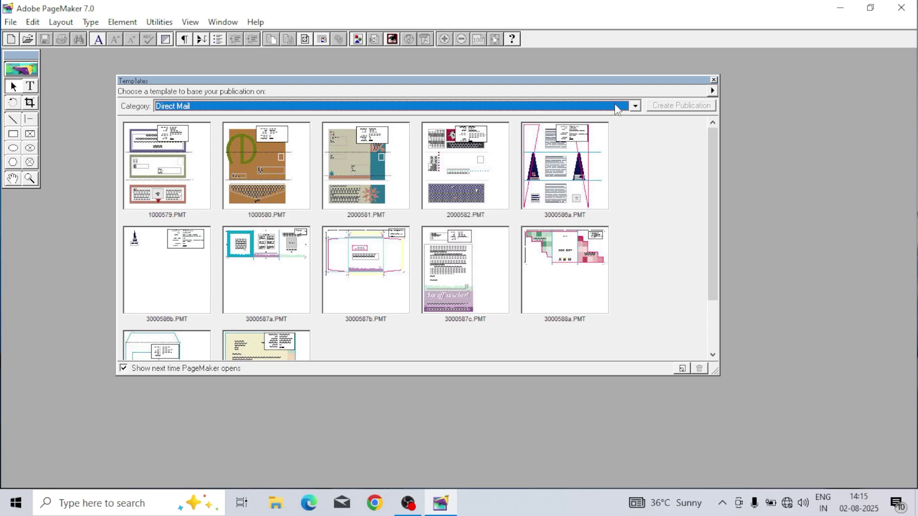
left_click(634, 107)
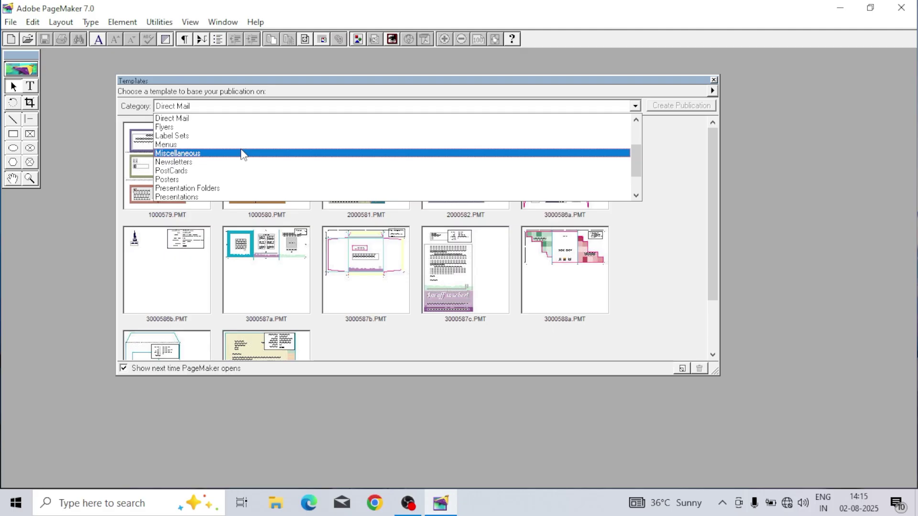
left_click(241, 153)
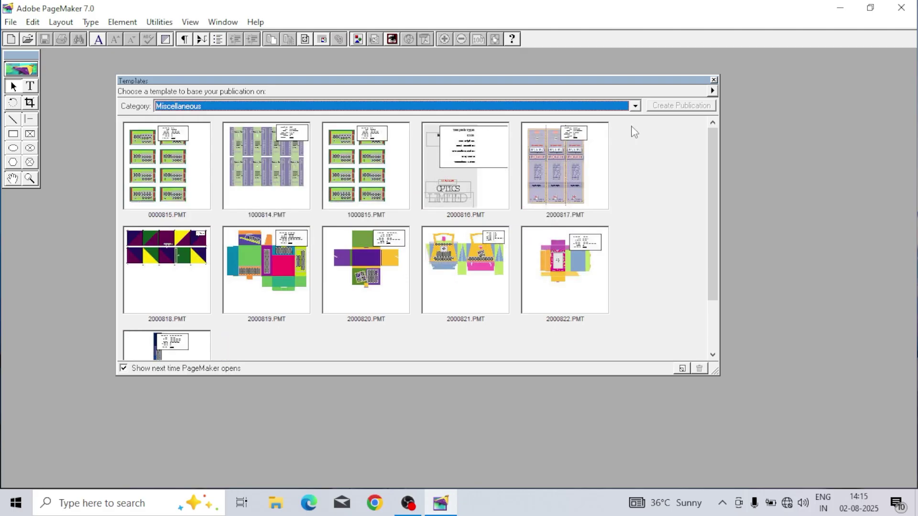
left_click(634, 106)
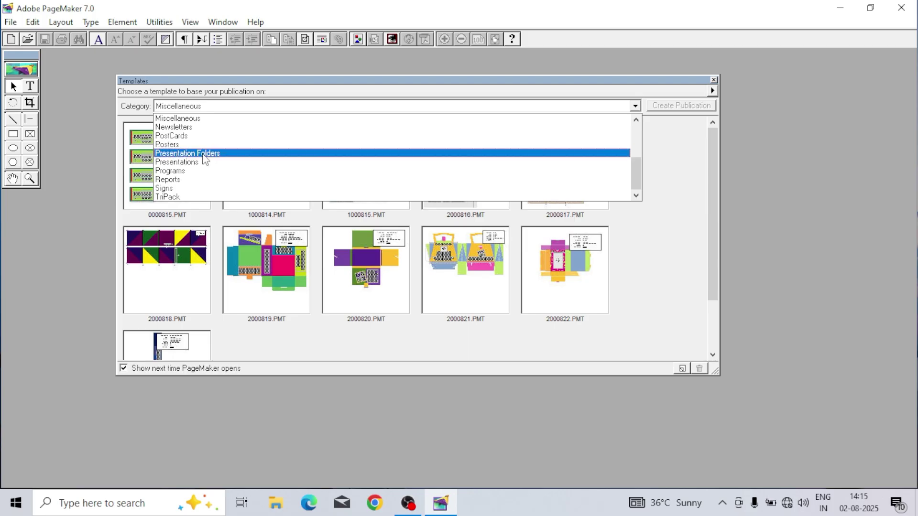
left_click(196, 127)
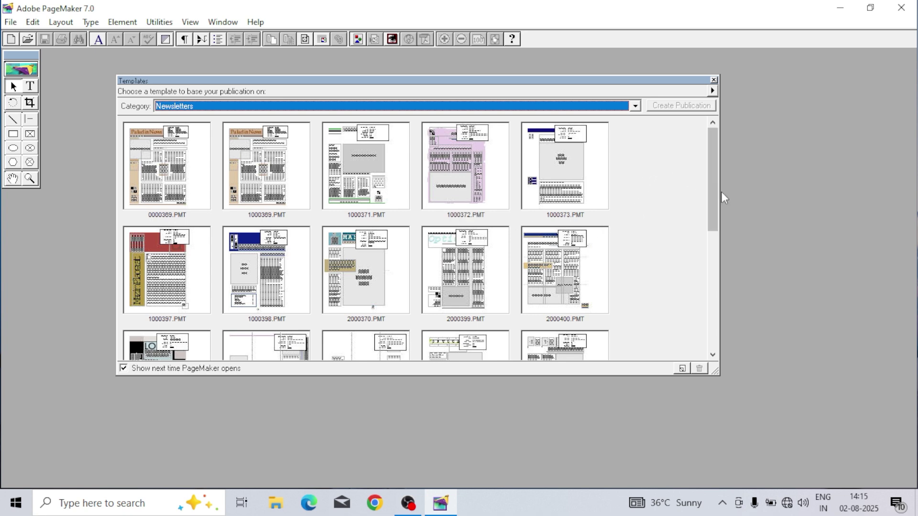
left_click_drag(712, 183, 721, 288)
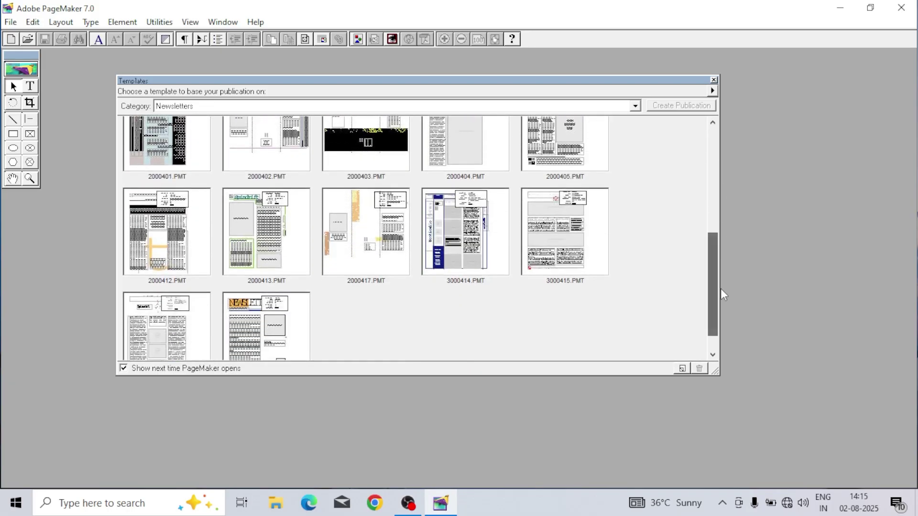
Step: Browse the publication templates in the Programs and Ads categories
left_click(297, 108)
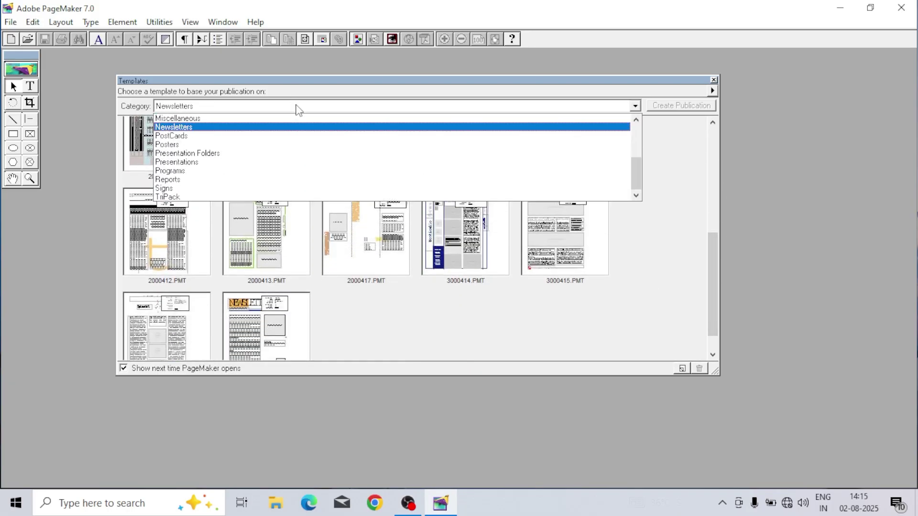
left_click(198, 170)
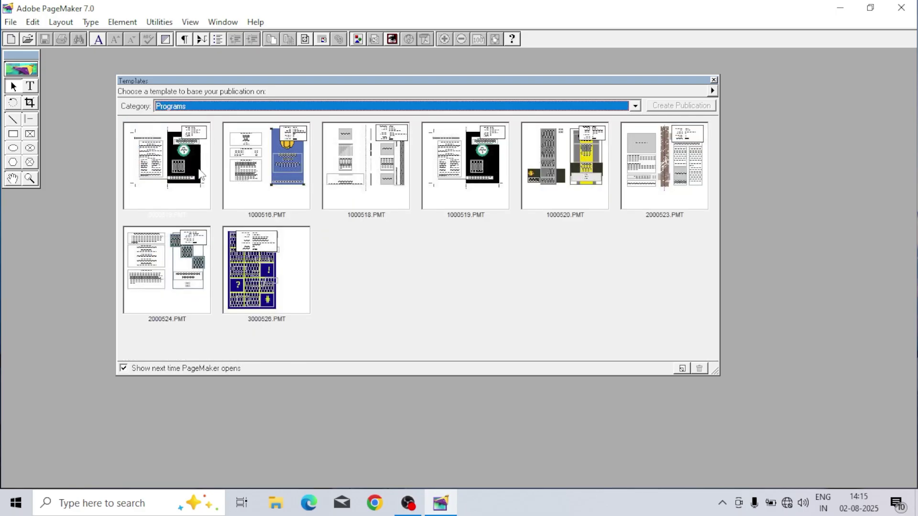
left_click(413, 108)
scroll(302, 186, "up", 4)
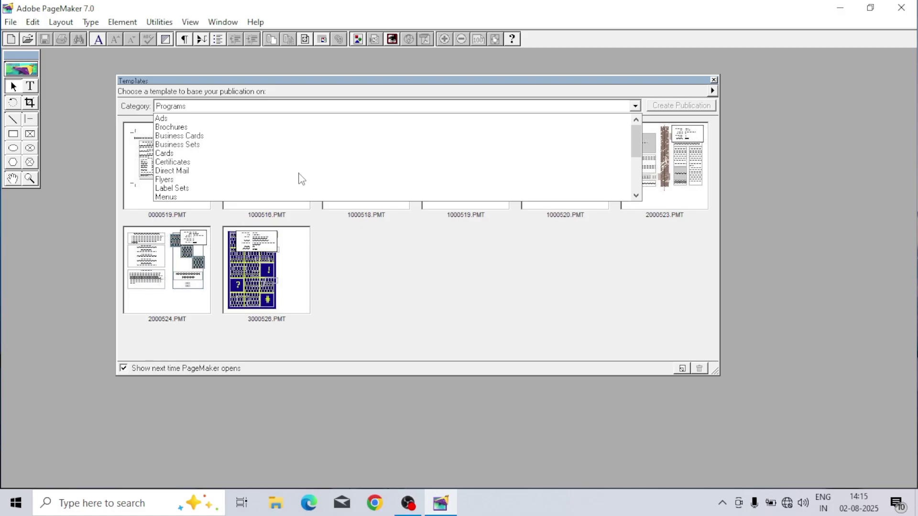
left_click(210, 119)
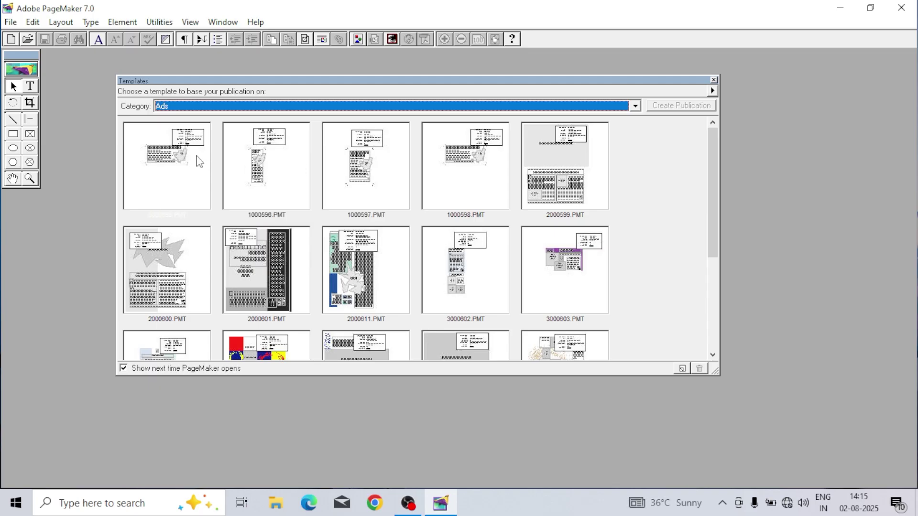
Step: Try to create a publication from the 2000511.PMT template in the Certificates category
left_click(231, 108)
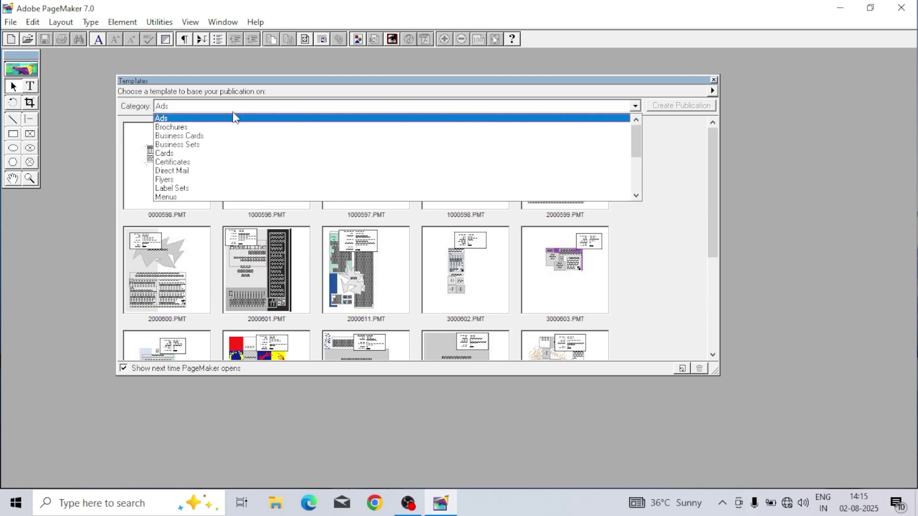
scroll(230, 157, "down", 1)
left_click(207, 138)
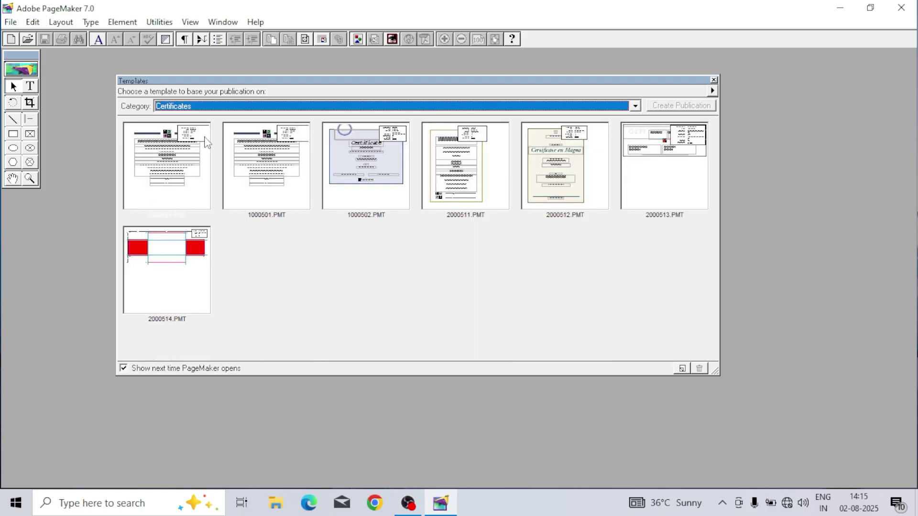
left_click(461, 166)
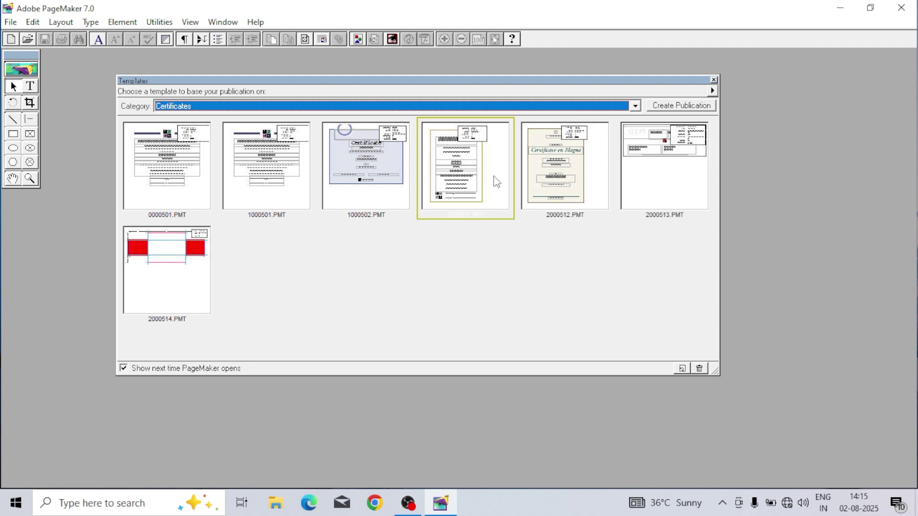
double_click(463, 168)
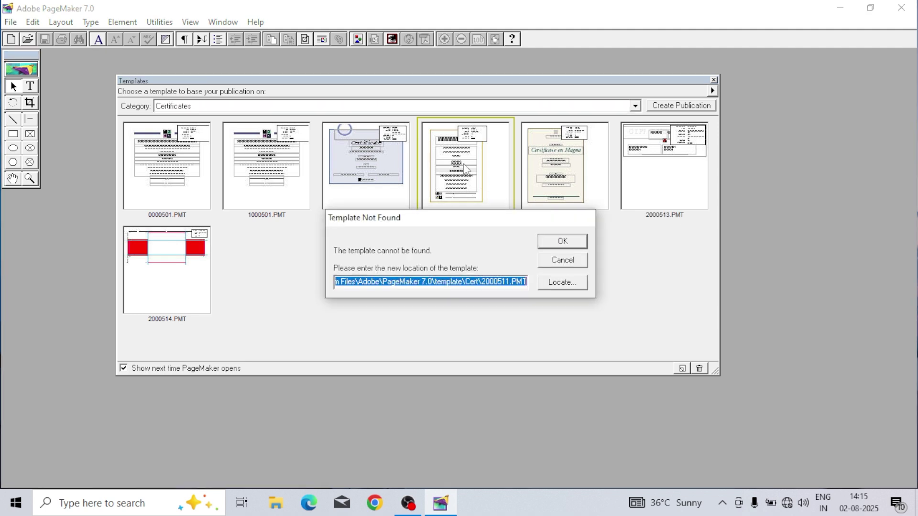
left_click(553, 240)
left_click(555, 241)
left_click(557, 245)
left_click(563, 261)
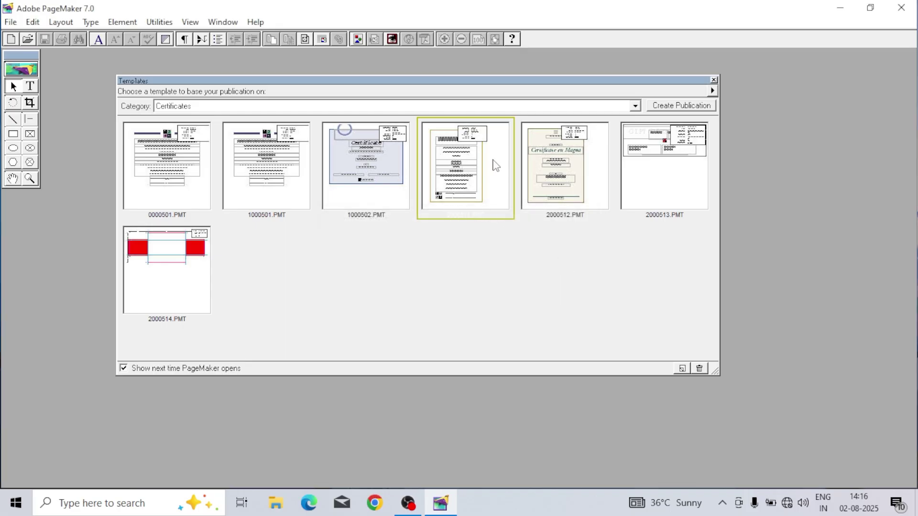
Step: Retry the 2000511.PMT certificate template, and try creating a publication from 0000501.PMT
double_click(457, 161)
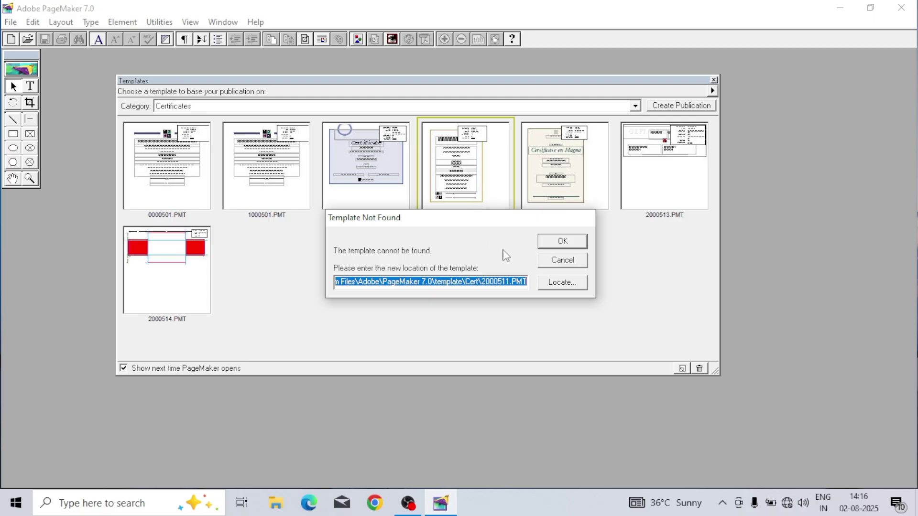
left_click(575, 263)
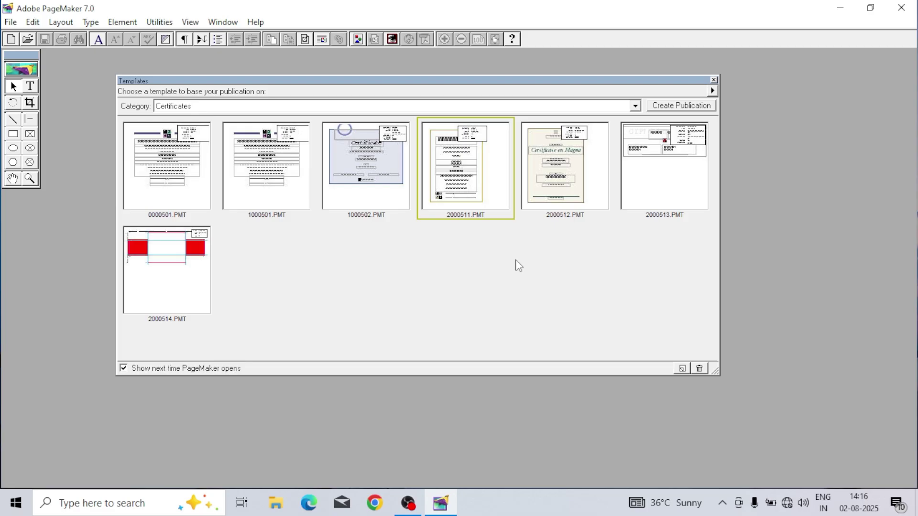
double_click(184, 158)
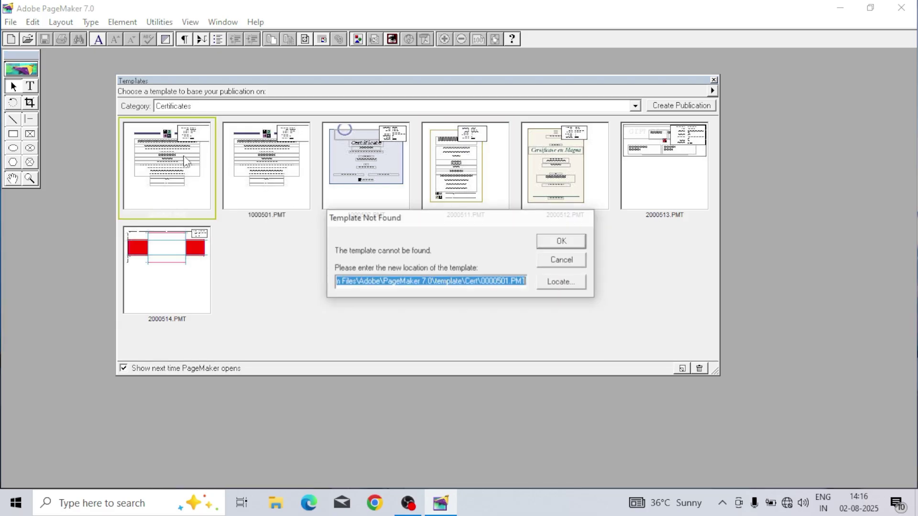
left_click(579, 262)
Step: Create a publication from the first Posters template, 2000454.PMT, with temporary font substitutes, and close it without saving
left_click(635, 106)
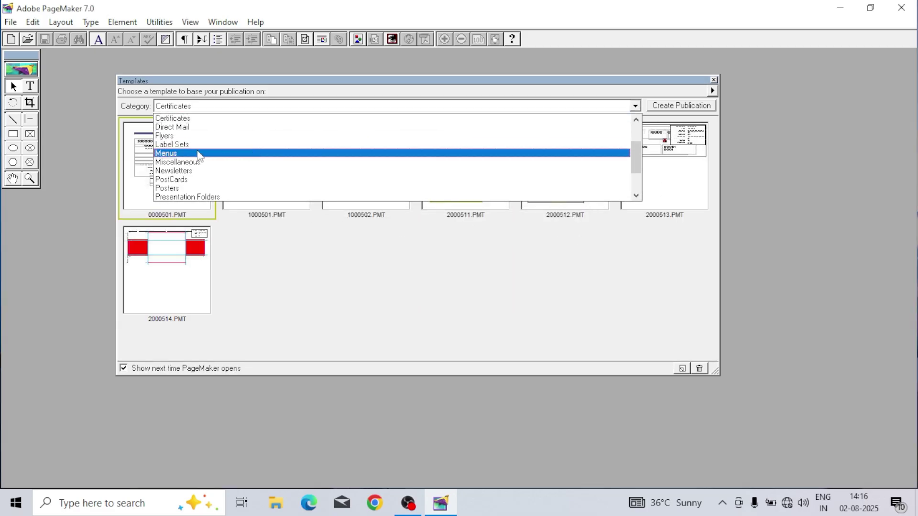
left_click(195, 189)
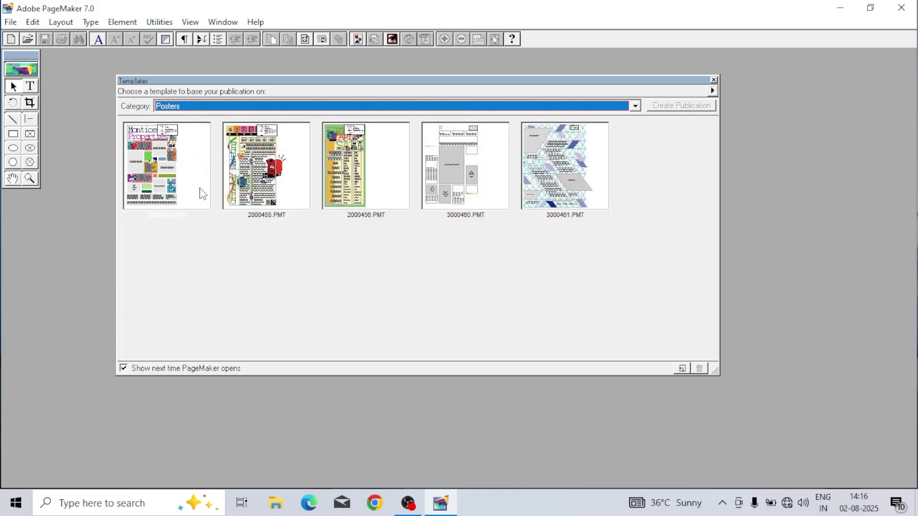
left_click(148, 156)
double_click(149, 155)
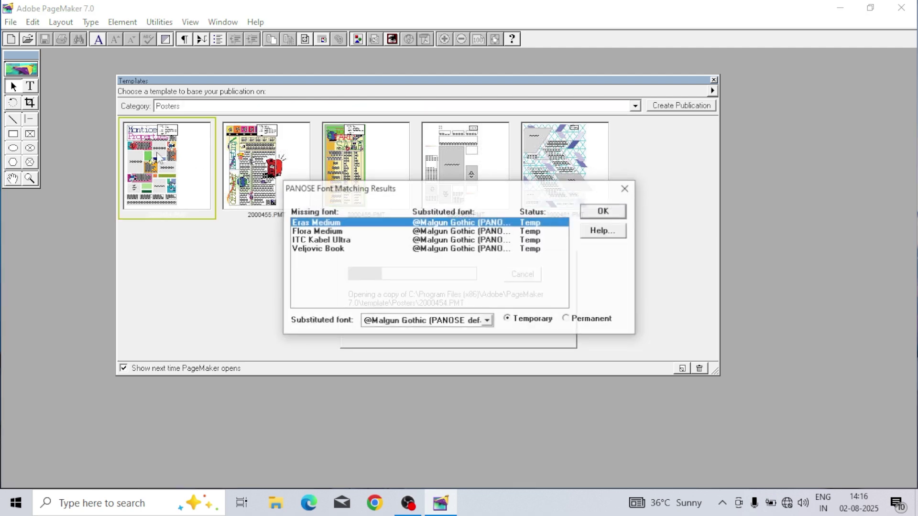
left_click(587, 211)
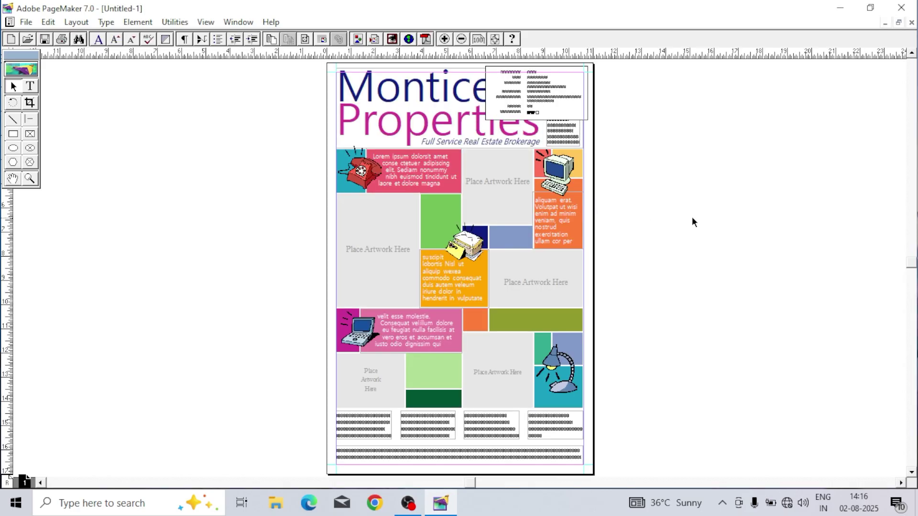
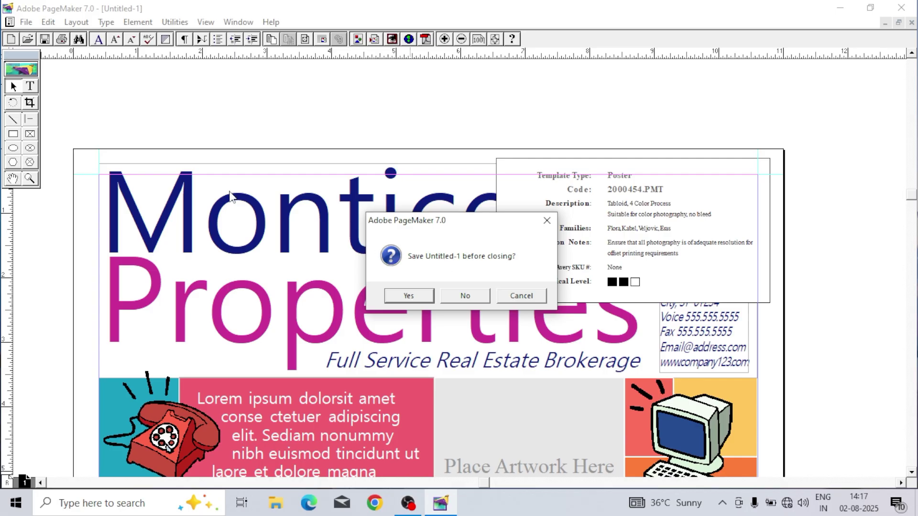
left_click(472, 295)
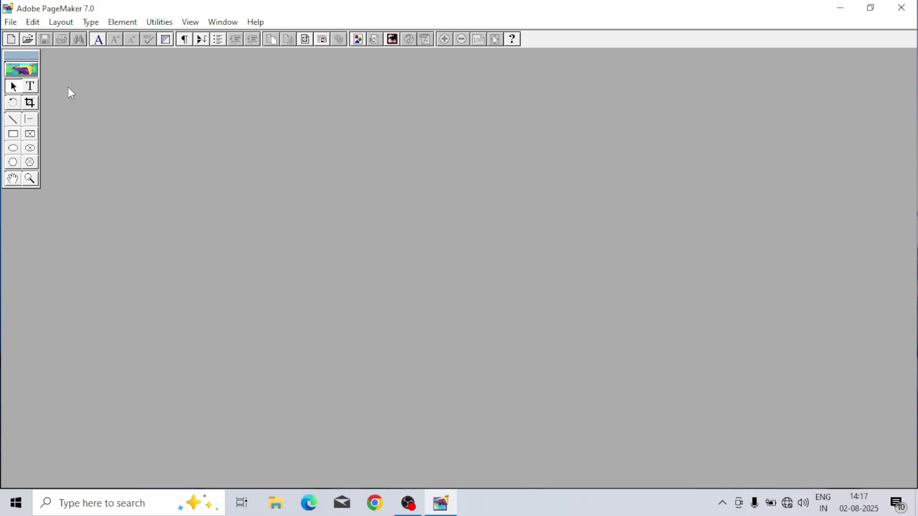
Step: Start a new publication and set its page size to A4
left_click(11, 23)
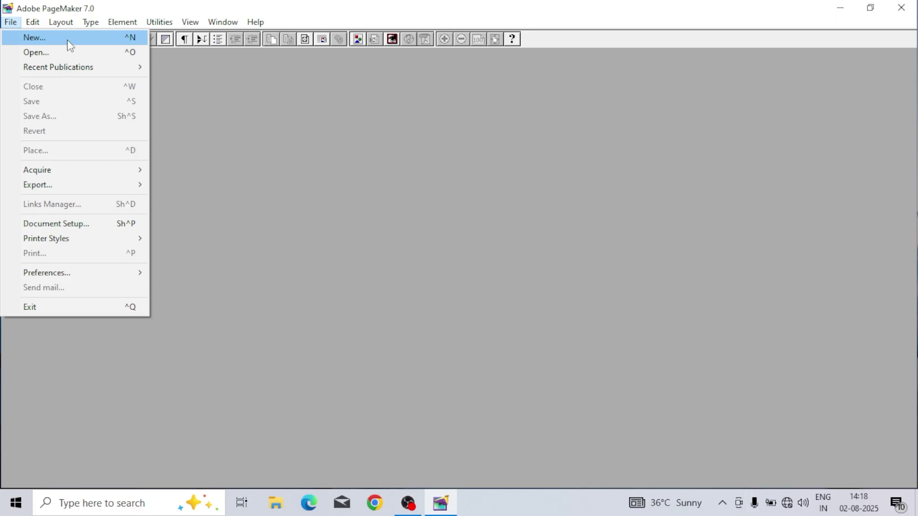
left_click(35, 40)
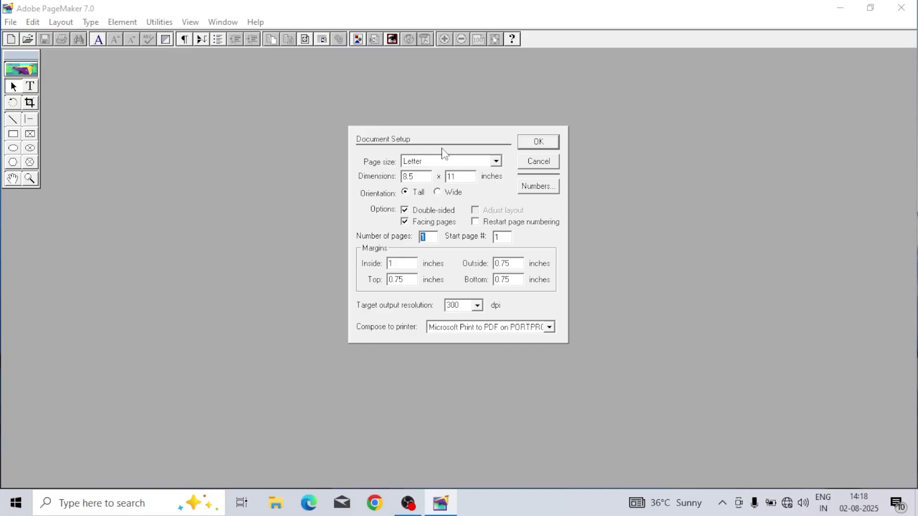
left_click(454, 164)
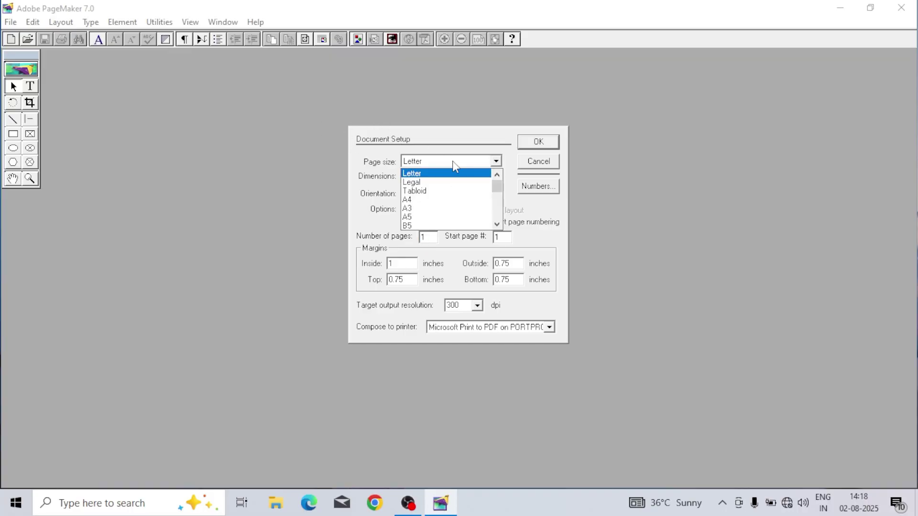
left_click(443, 199)
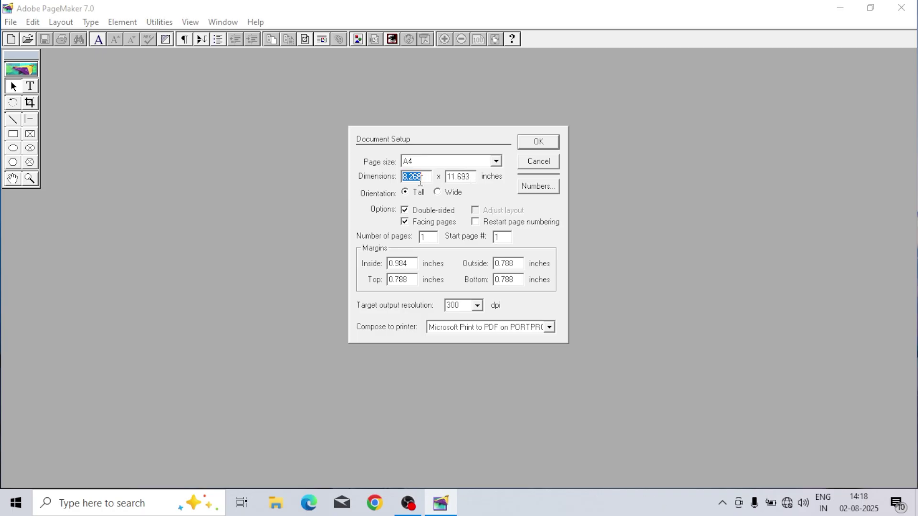
Step: Try the Wide orientation and turning off Double-sided, restoring Tall and Double-sided
left_click(440, 194)
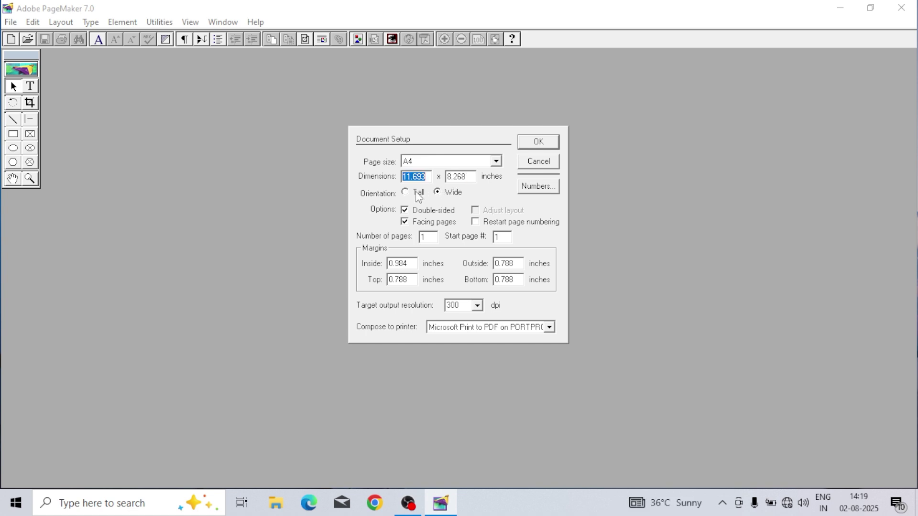
left_click(418, 195)
left_click(405, 211)
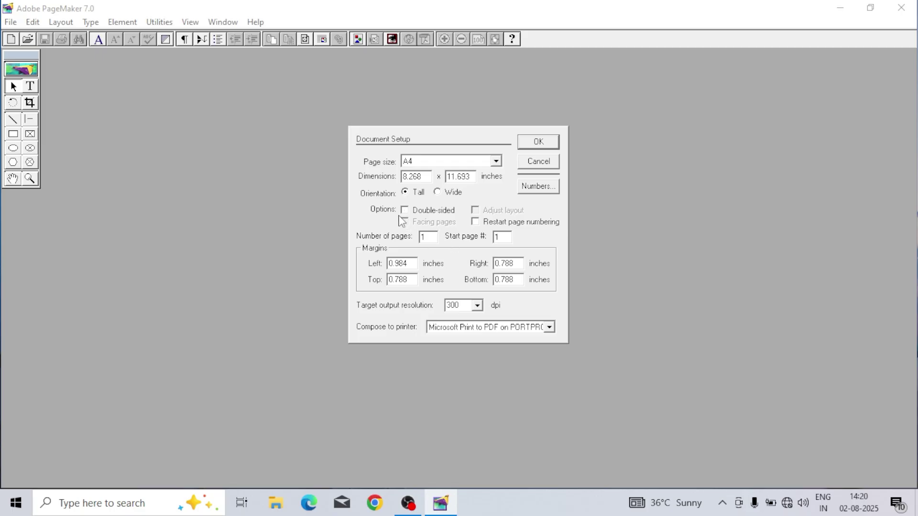
left_click(404, 210)
Step: Set 5 pages and 1-inch inside, top, outside and bottom margins, and create the publication
double_click(427, 238)
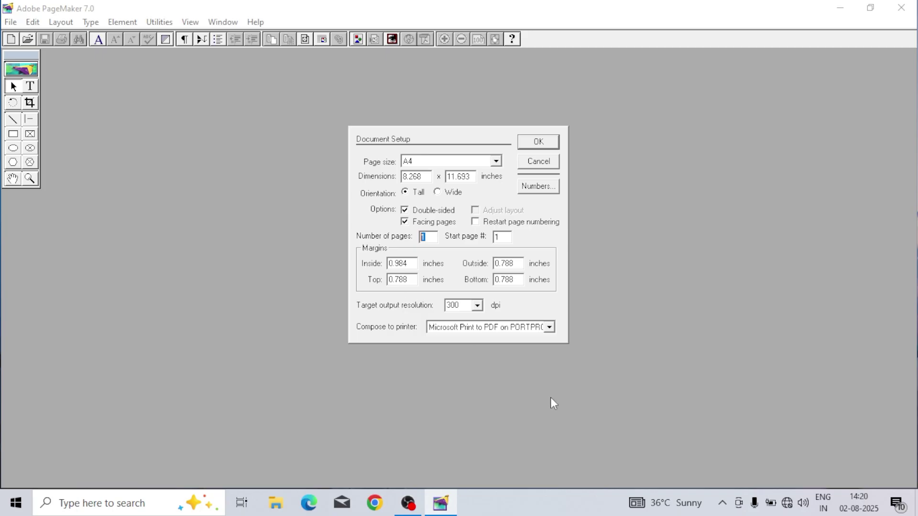
type("5")
double_click(409, 263)
type("1")
double_click(411, 280)
type("1")
left_click_drag(519, 264, 470, 263)
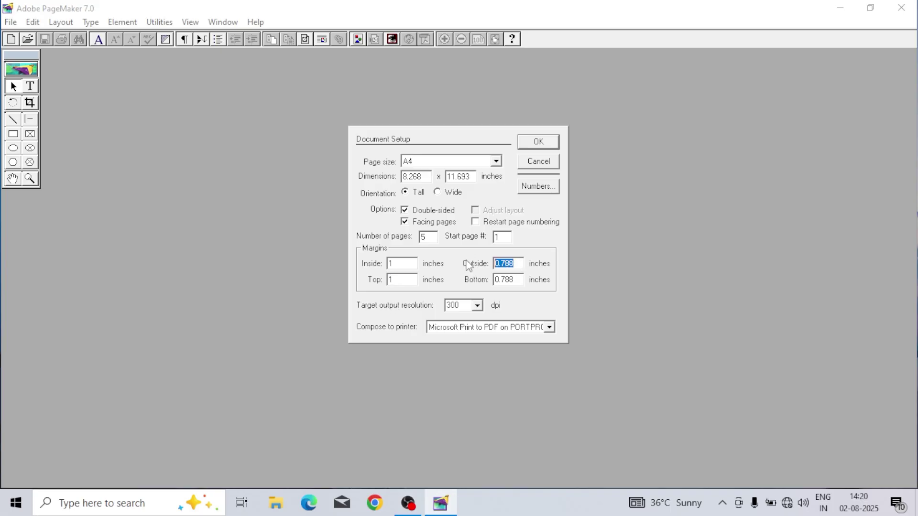
type("1")
left_click_drag(531, 283, 487, 282)
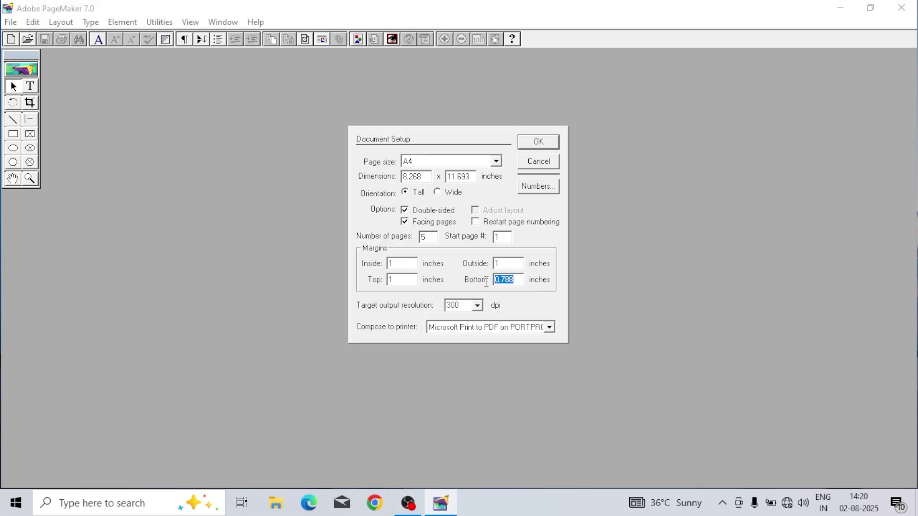
type("1")
left_click(478, 307)
left_click(478, 309)
left_click(536, 142)
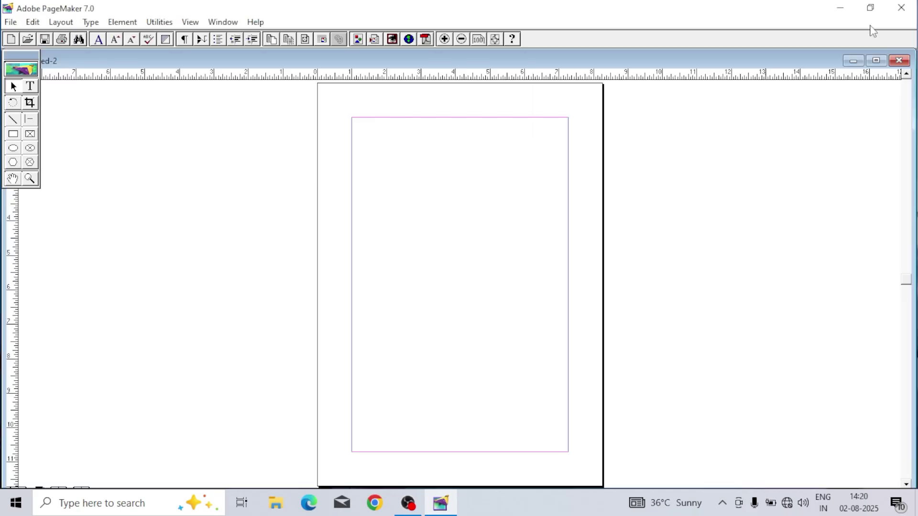
Step: Try maximizing, restoring and minimizing the new publication's window, and leave it maximized
left_click(875, 60)
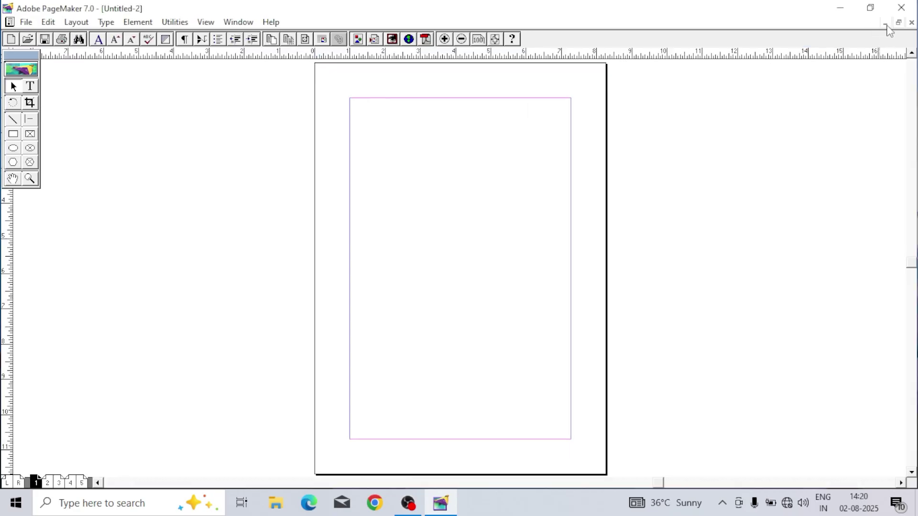
left_click(898, 23)
left_click(876, 59)
left_click(898, 23)
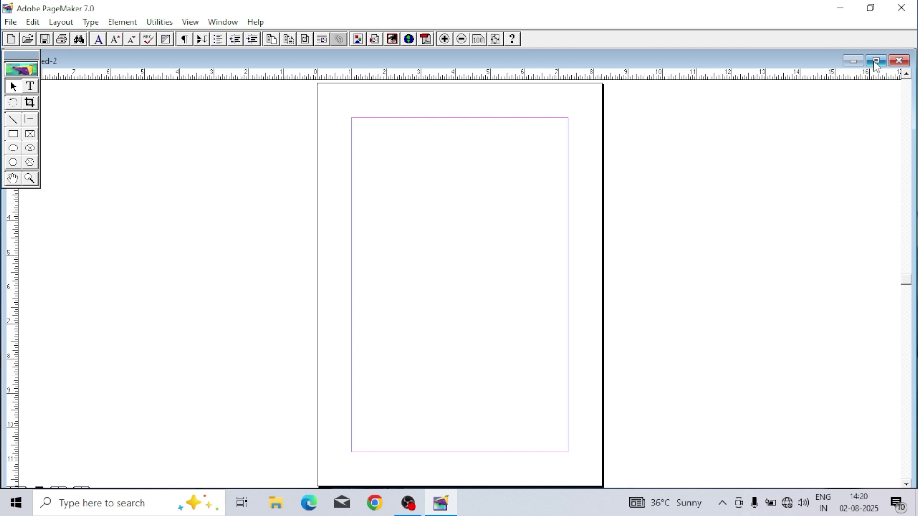
left_click(854, 61)
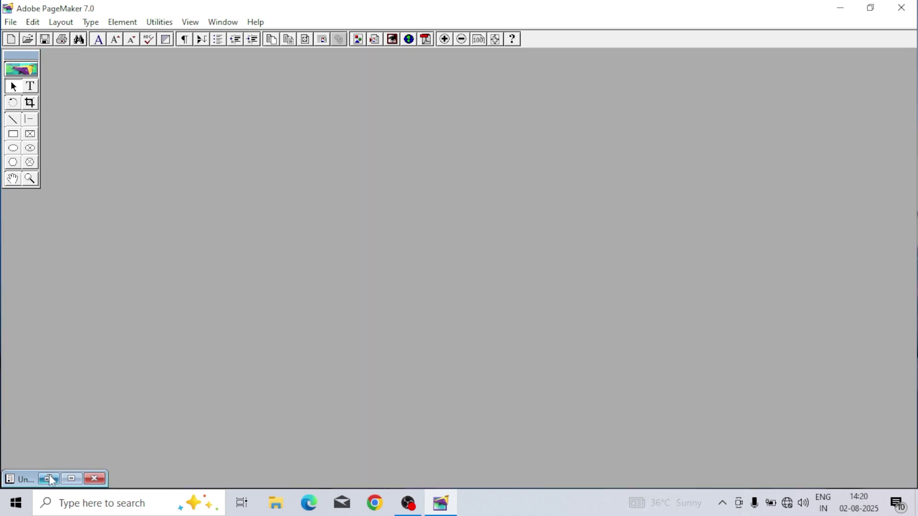
left_click(72, 478)
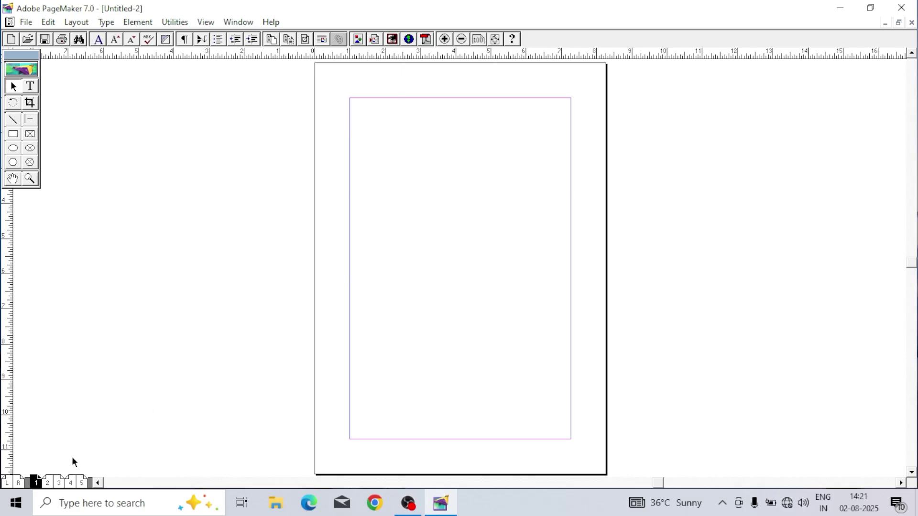
Step: View the page 2–3 and 4–5 spreads, and turn off Double-sided in the document setup
left_click(58, 483)
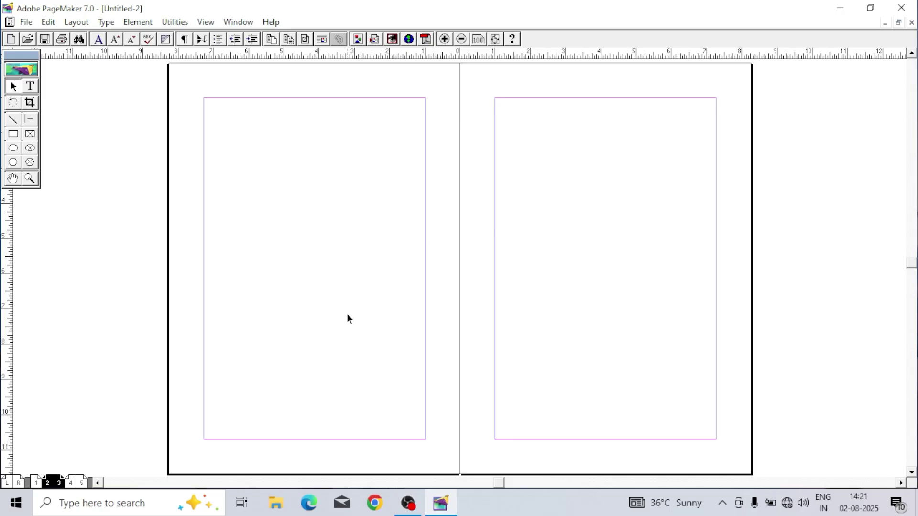
left_click(77, 484)
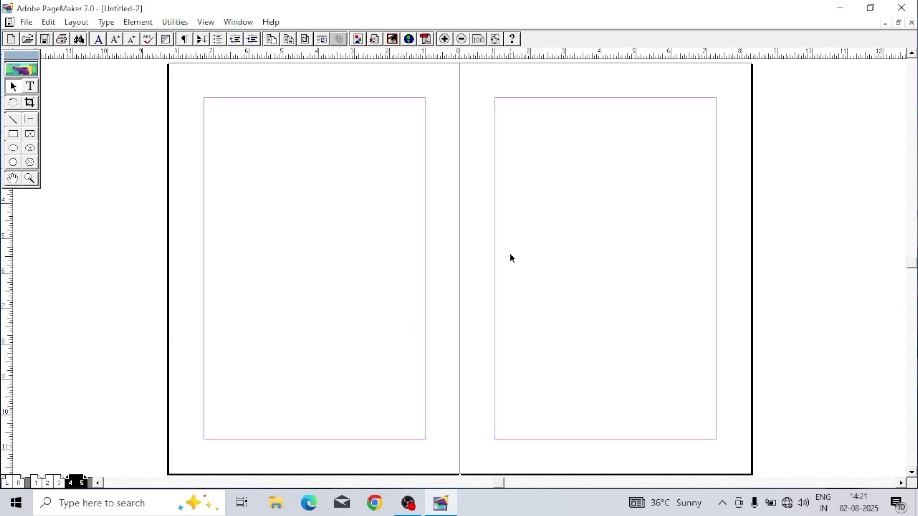
left_click(25, 23)
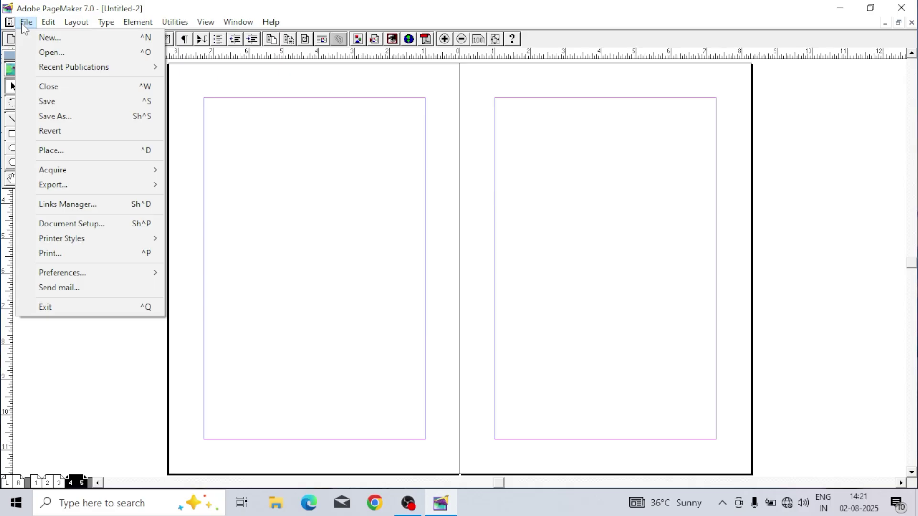
left_click(81, 229)
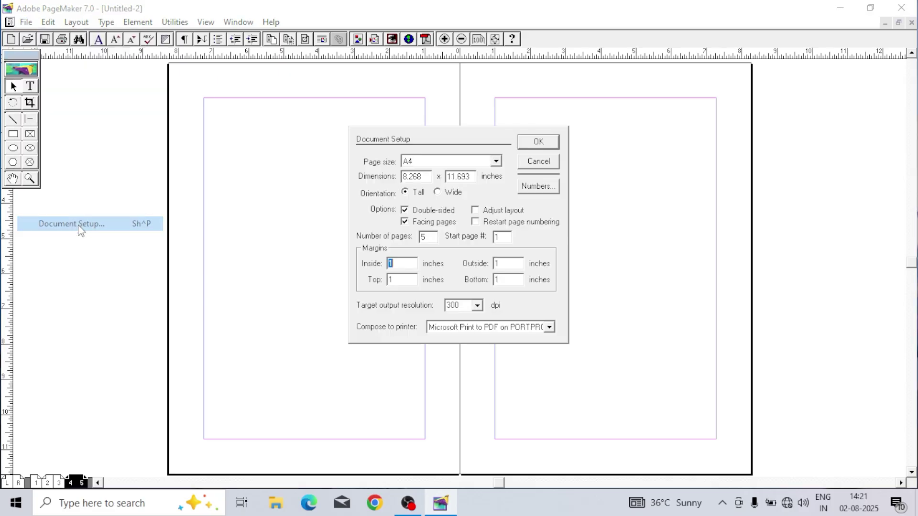
left_click(410, 210)
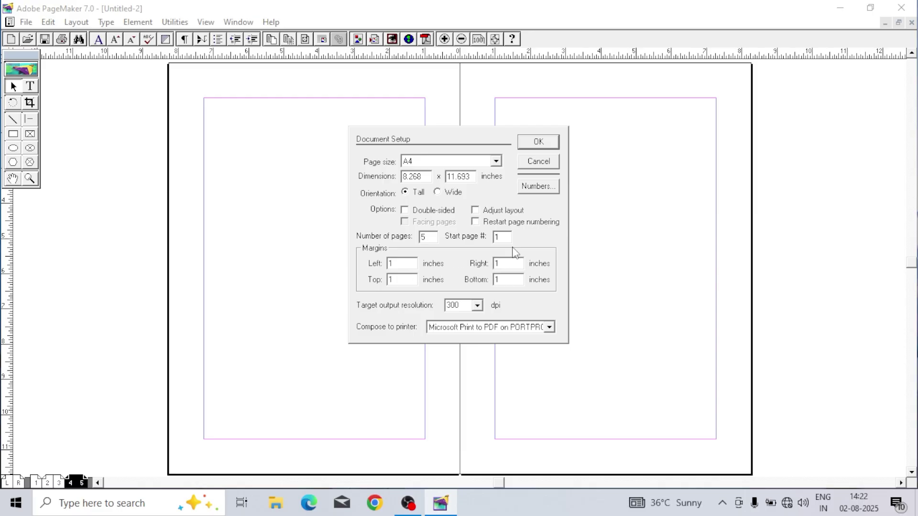
left_click(536, 142)
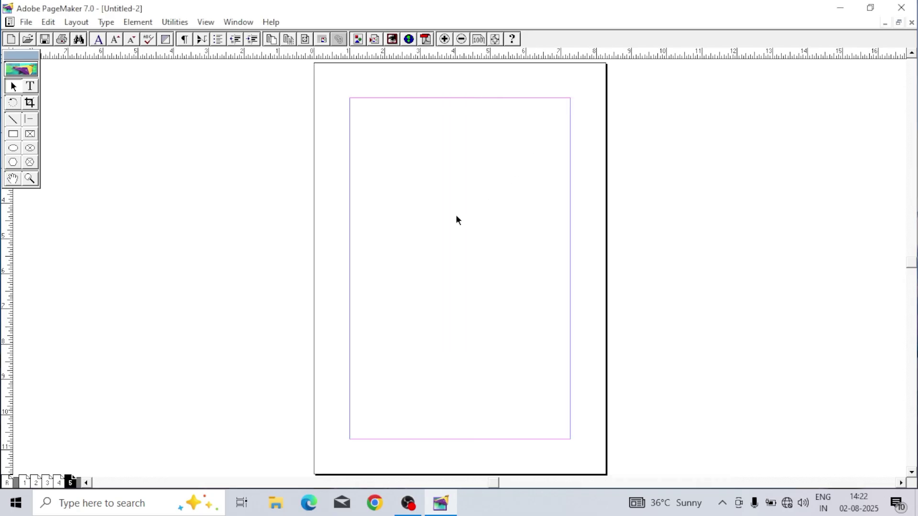
Step: Browse the single pages 1 to 5, finish on page 4, and move the toolbox slightly away from the window corner
left_click(26, 483)
left_click(36, 483)
left_click(48, 483)
left_click(59, 482)
left_click(71, 483)
left_click(25, 483)
left_click(37, 483)
left_click(48, 483)
left_click(71, 483)
left_click(59, 483)
mouse_move(27, 57)
left_mouse_down()
mouse_move(55, 68)
mouse_move(35, 73)
left_mouse_up()
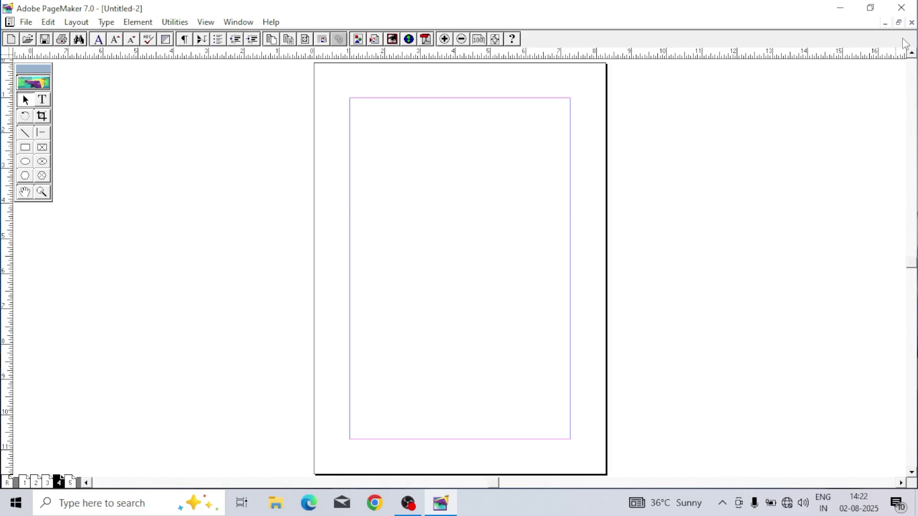
Step: Cancel the first attempt to close the publication, and close it without saving
left_click(911, 23)
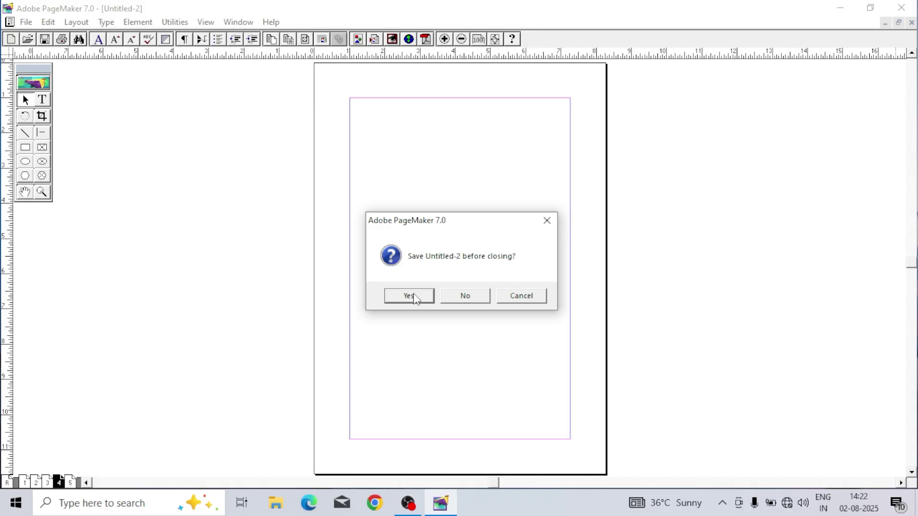
left_click(522, 298)
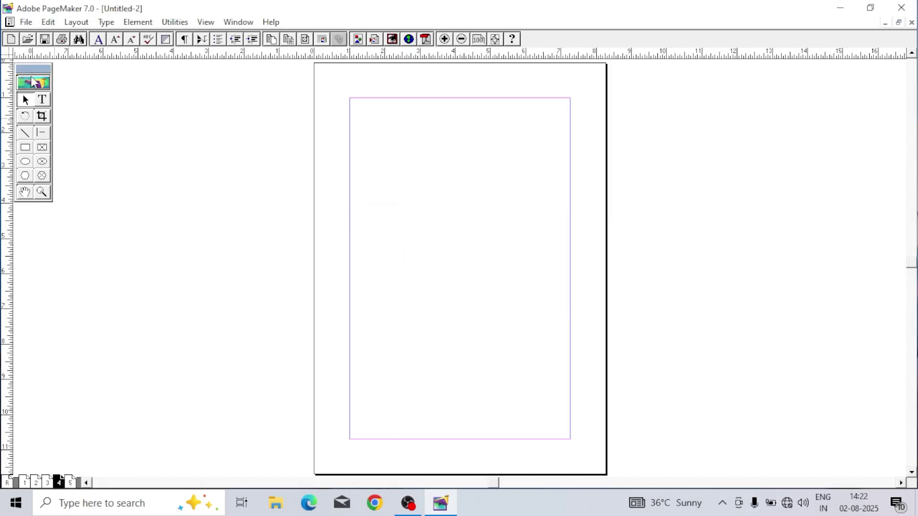
left_click(27, 23)
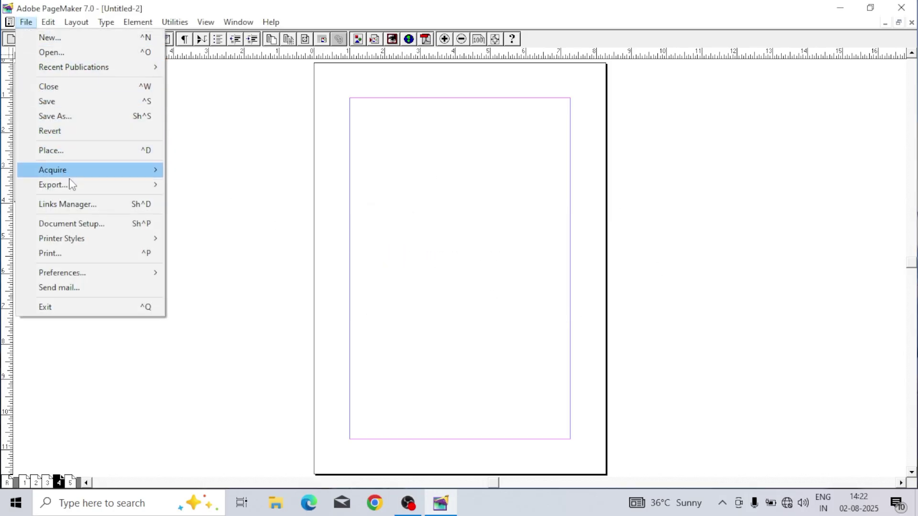
left_click(64, 87)
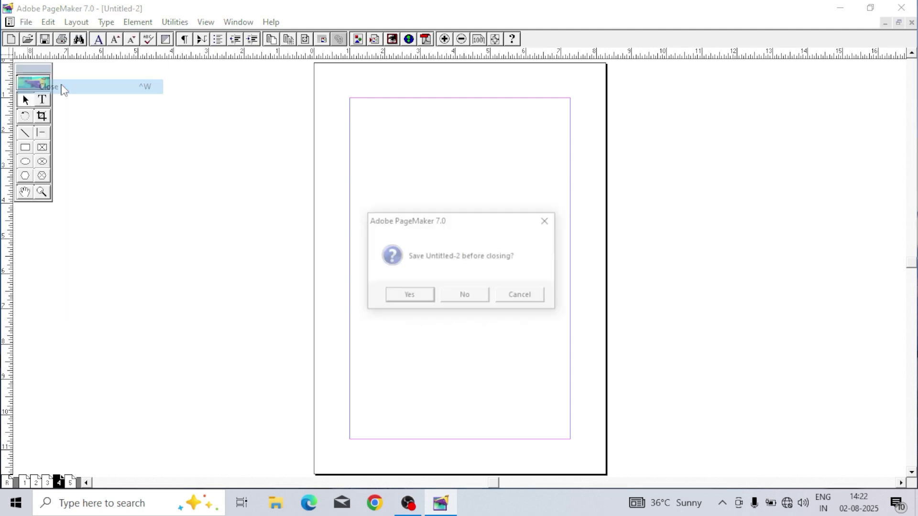
left_click(466, 296)
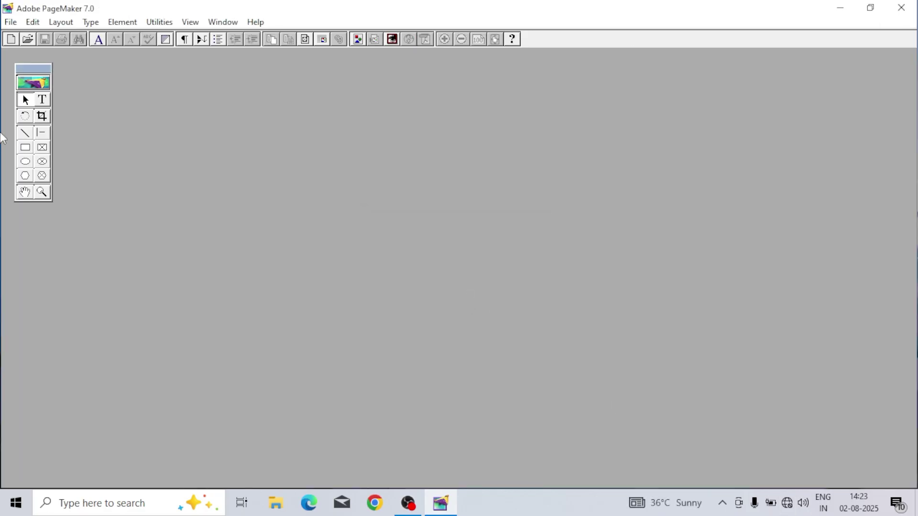
Step: Create a new one-page A4 publication with Double-sided turned off, and maximize its window
left_click(9, 23)
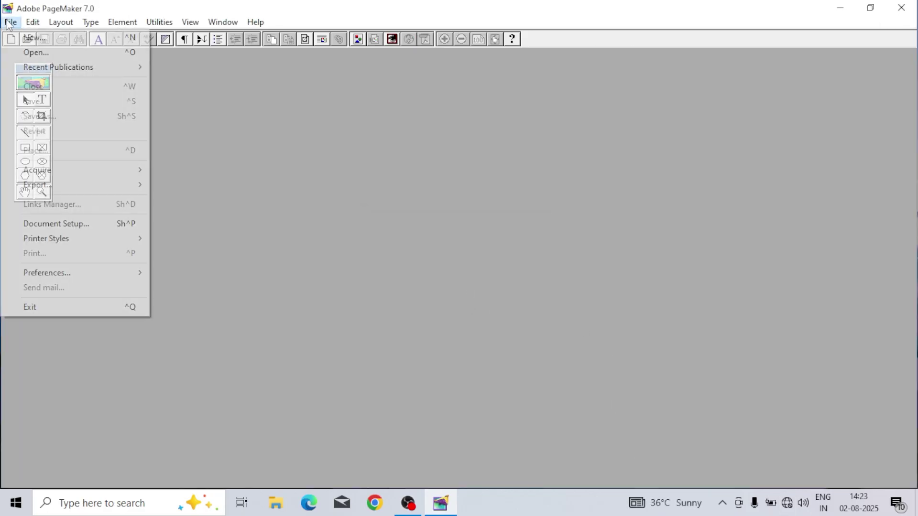
left_click(212, 119)
key("ctrl+n")
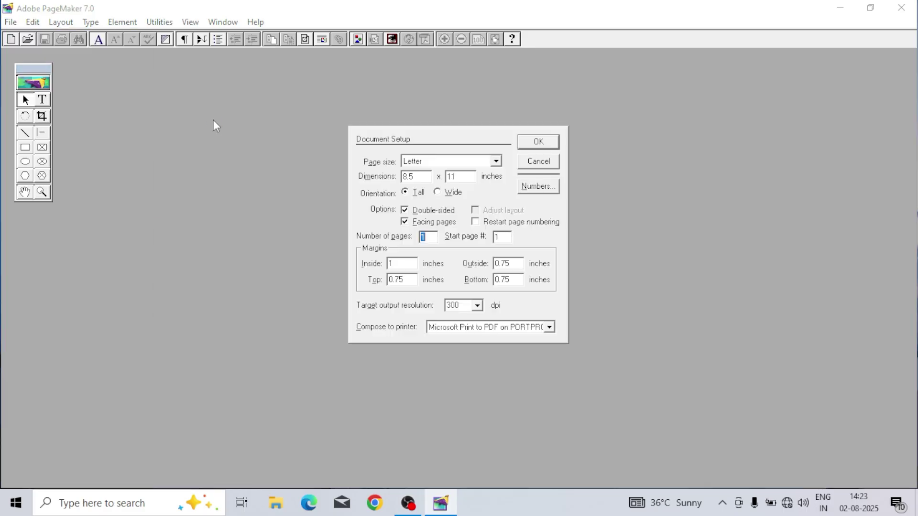
left_click(435, 161)
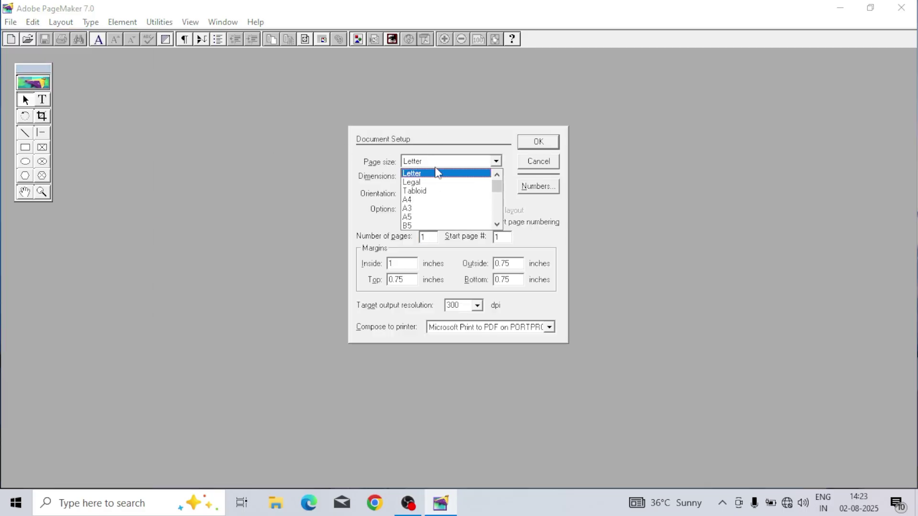
left_click(430, 200)
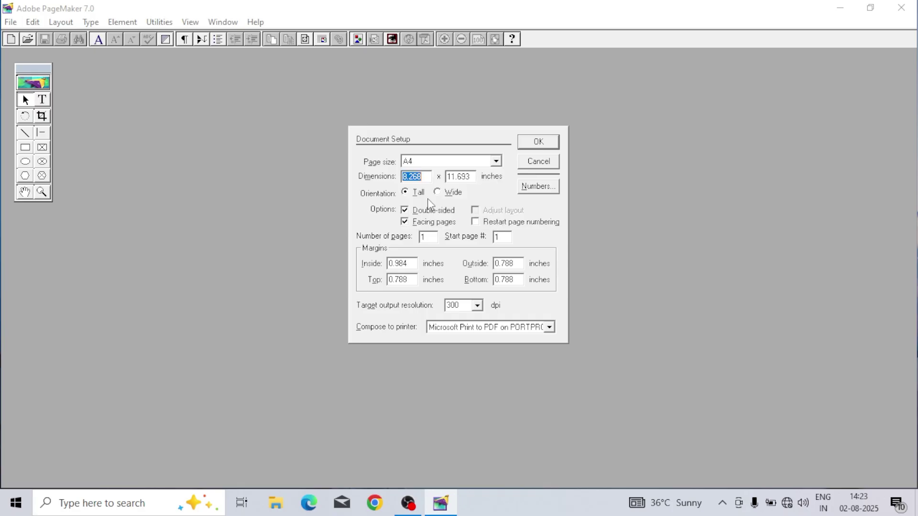
left_click(406, 210)
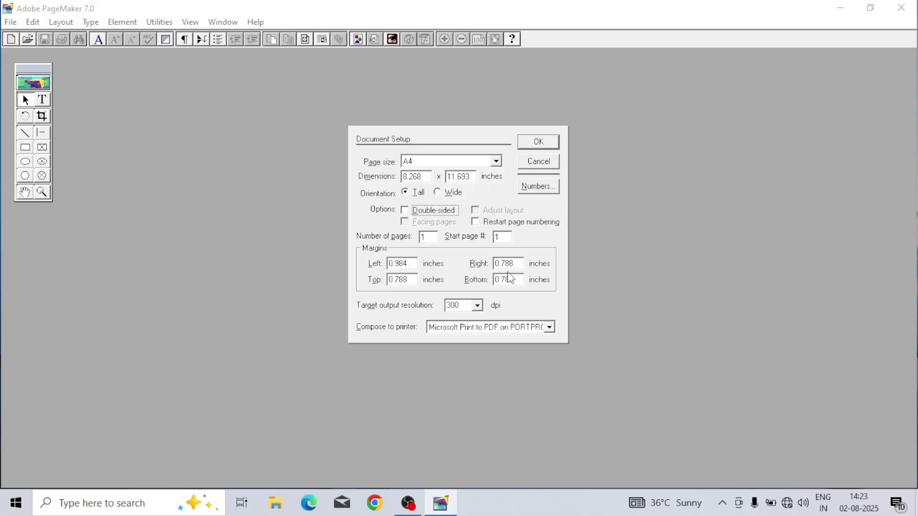
left_click(538, 142)
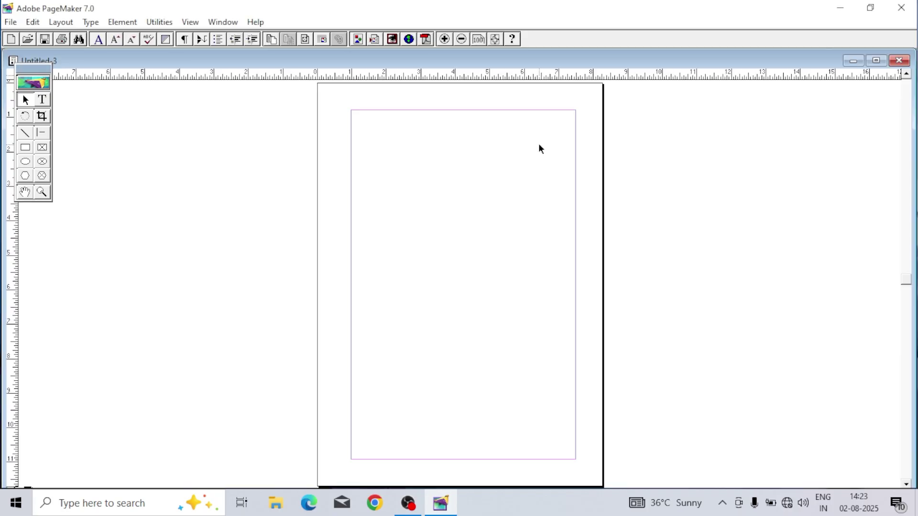
left_click(875, 61)
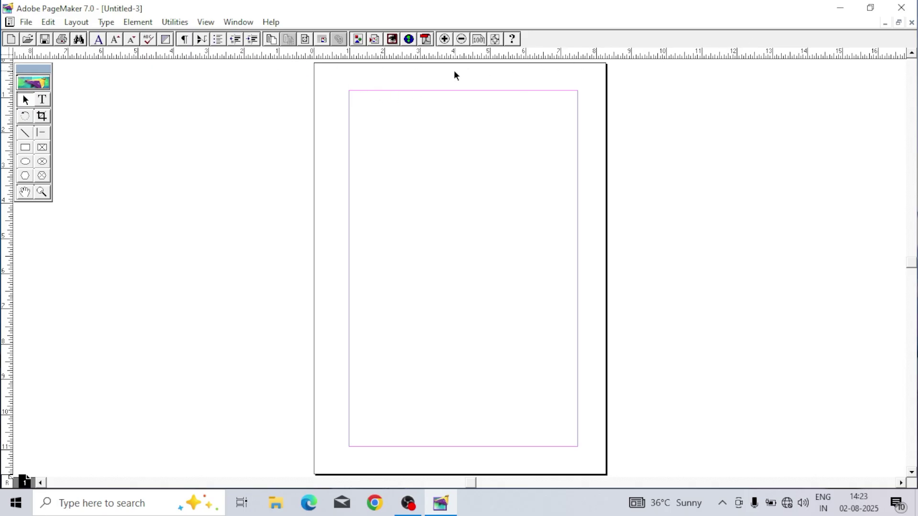
Step: Try placing and moving horizontal ruler guides near the top of the page, and remove them all
left_click_drag(434, 58, 447, 107)
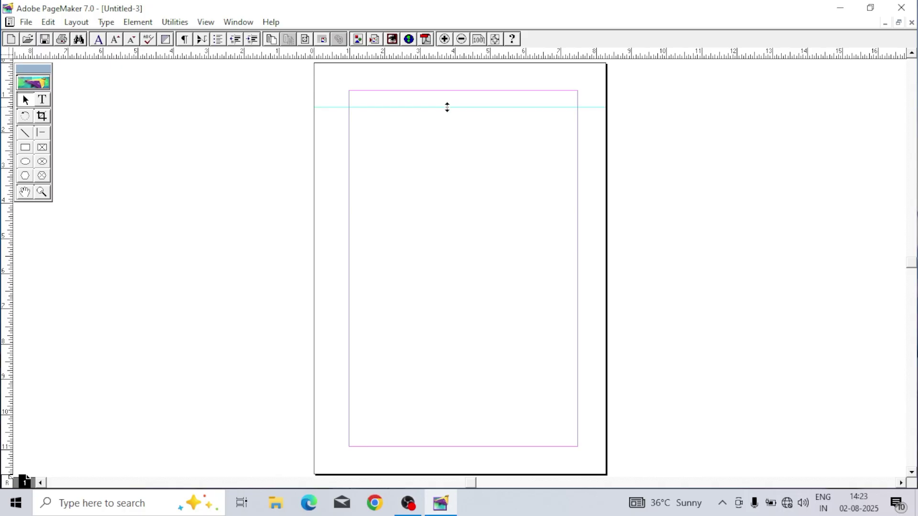
mouse_move(447, 107)
left_mouse_down()
mouse_move(434, 56)
mouse_move(443, 104)
left_mouse_up()
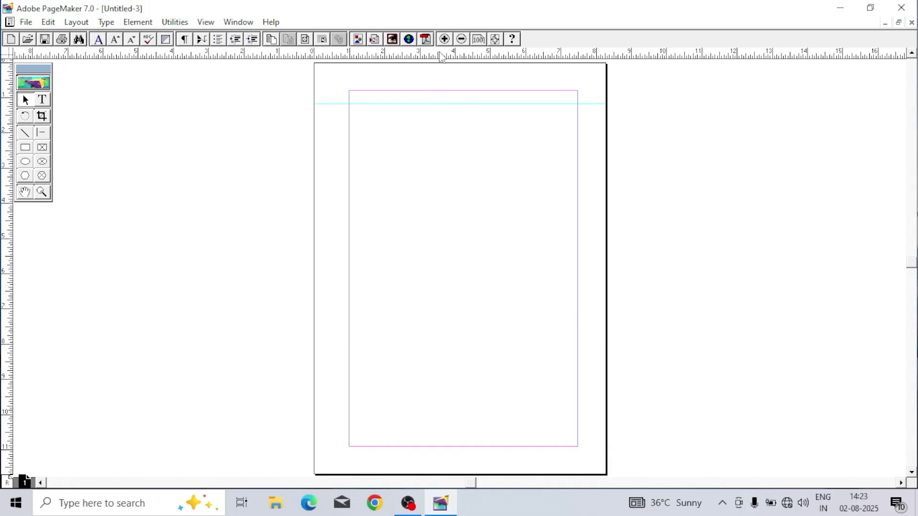
left_click_drag(440, 53, 451, 138)
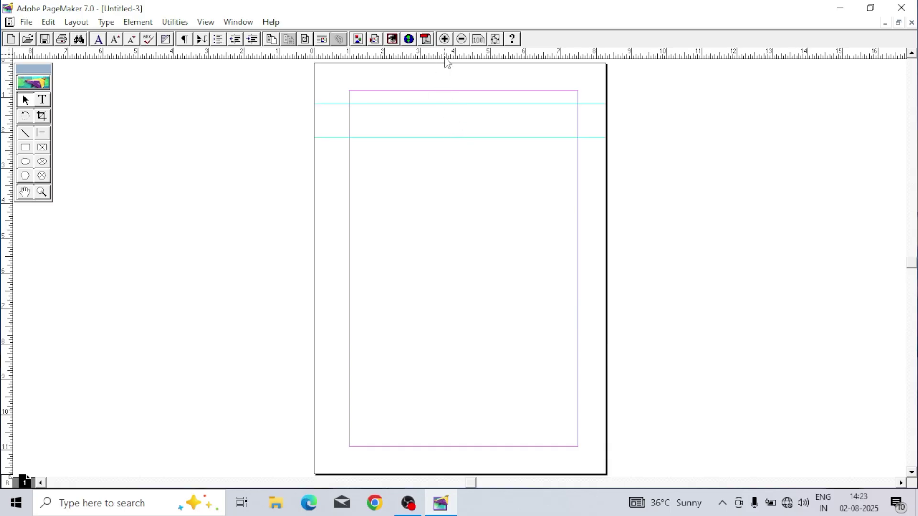
left_click_drag(451, 56, 433, 48)
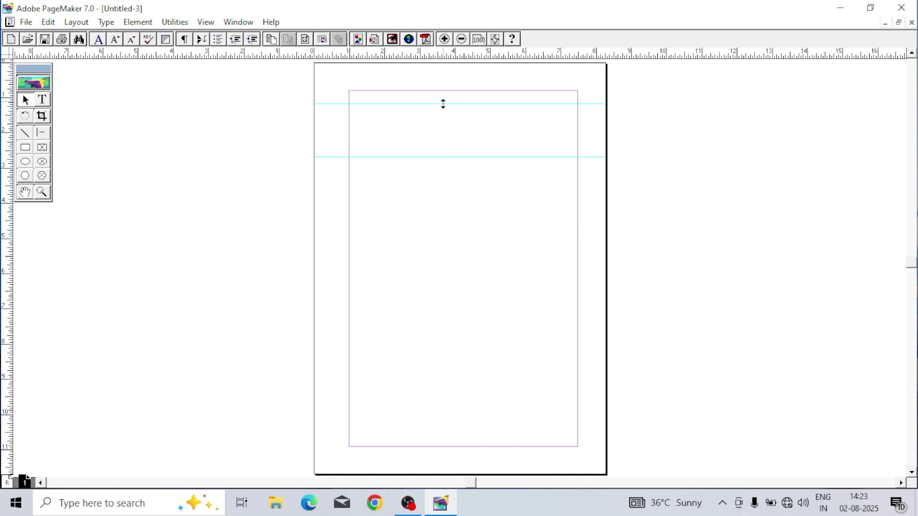
left_click_drag(444, 104, 431, 45)
left_click_drag(447, 157, 431, 57)
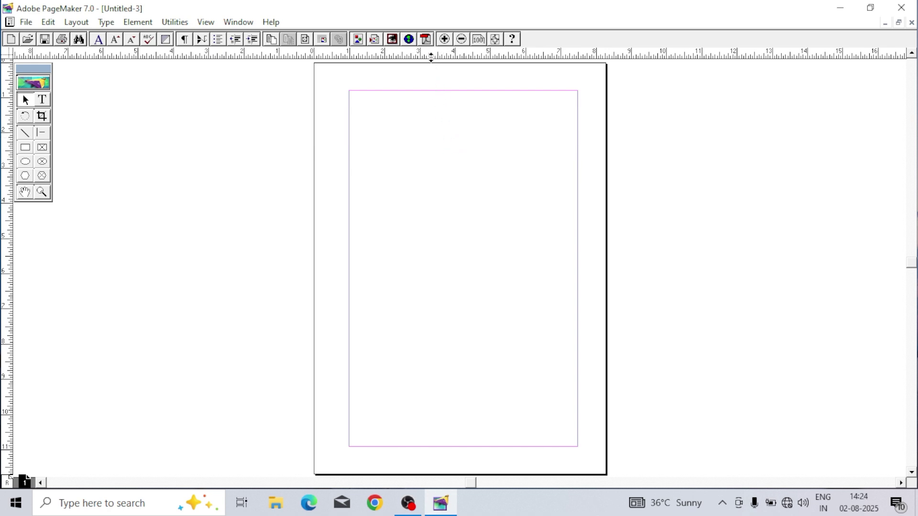
Step: Try shifting the left column guide off the page margin, and move it back to the margin
left_click_drag(7, 266, 4, 314)
left_click_drag(349, 97, 349, 175)
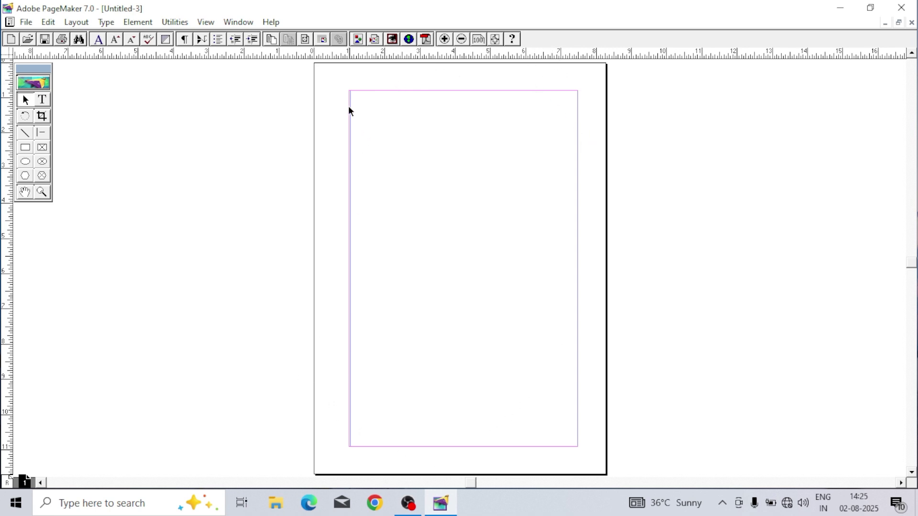
left_click_drag(350, 107, 348, 112)
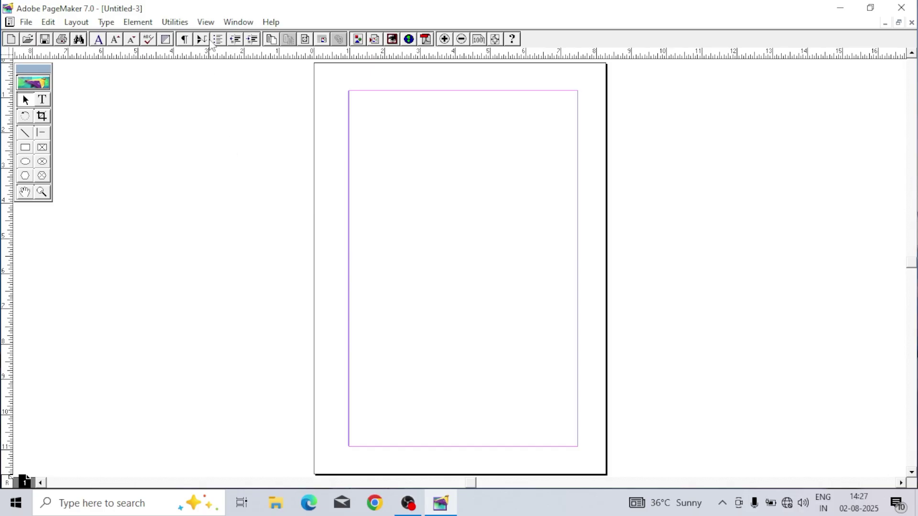
Step: Switch the page view to Actual Size, back to Fit in Window, and to Actual Size again
left_click(206, 23)
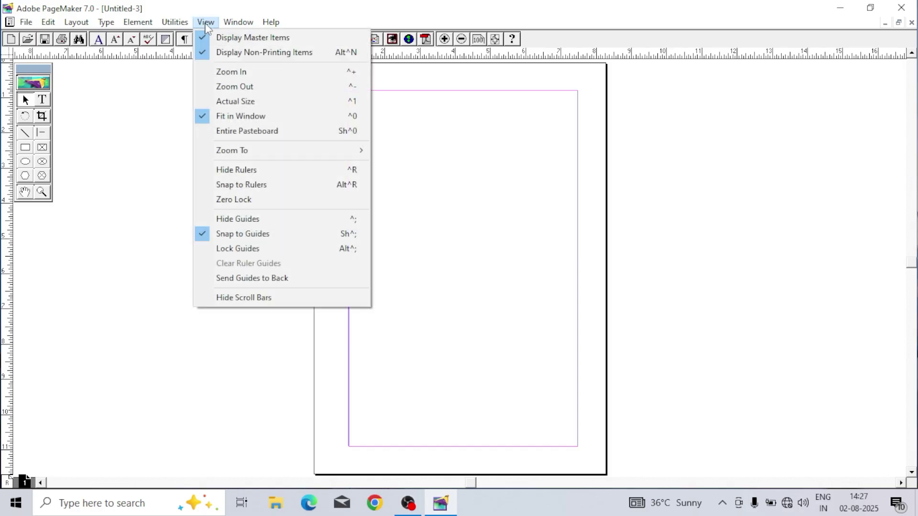
left_click(244, 102)
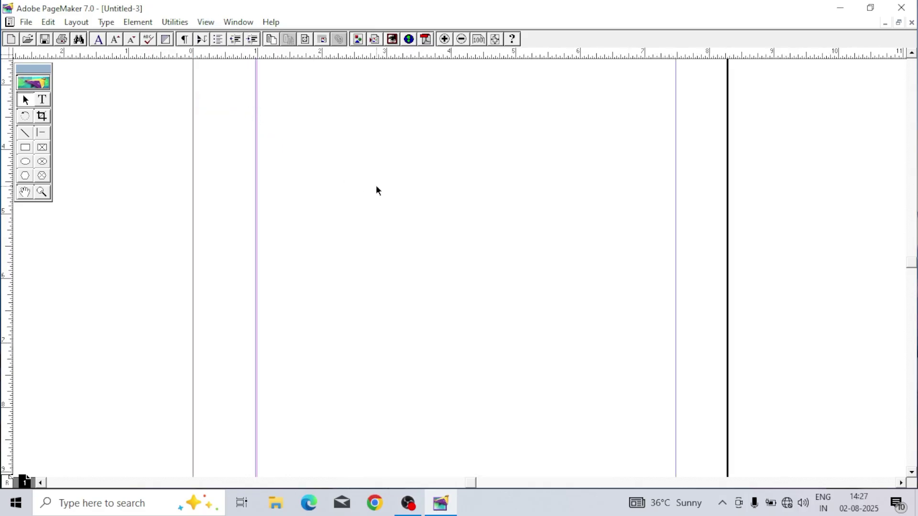
left_click(205, 22)
left_click(241, 117)
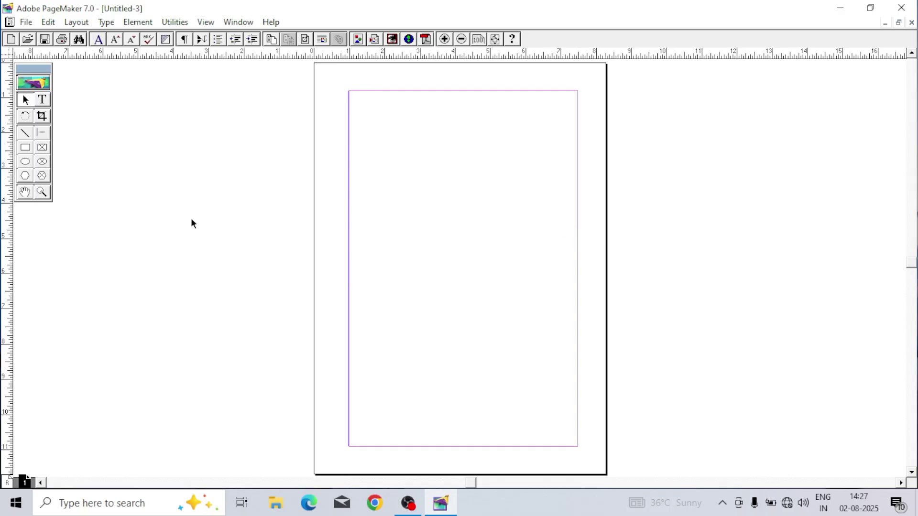
right_click(230, 170)
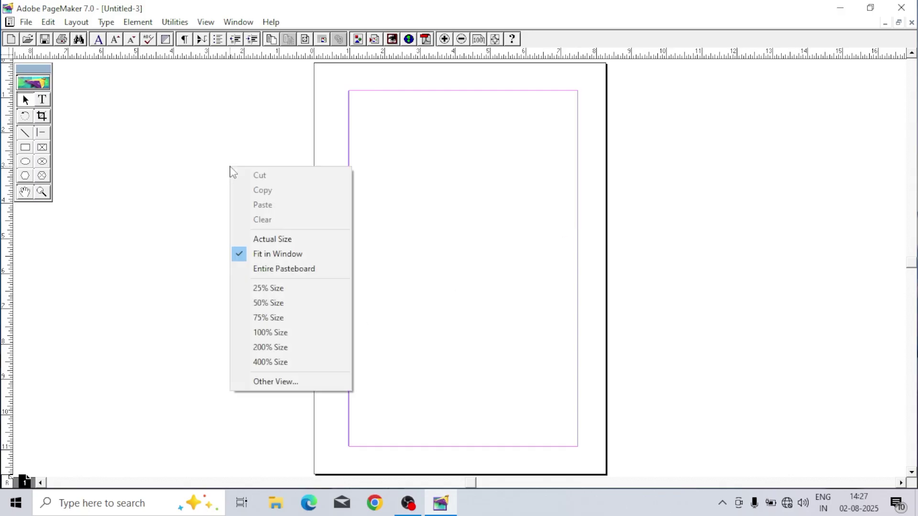
left_click(276, 243)
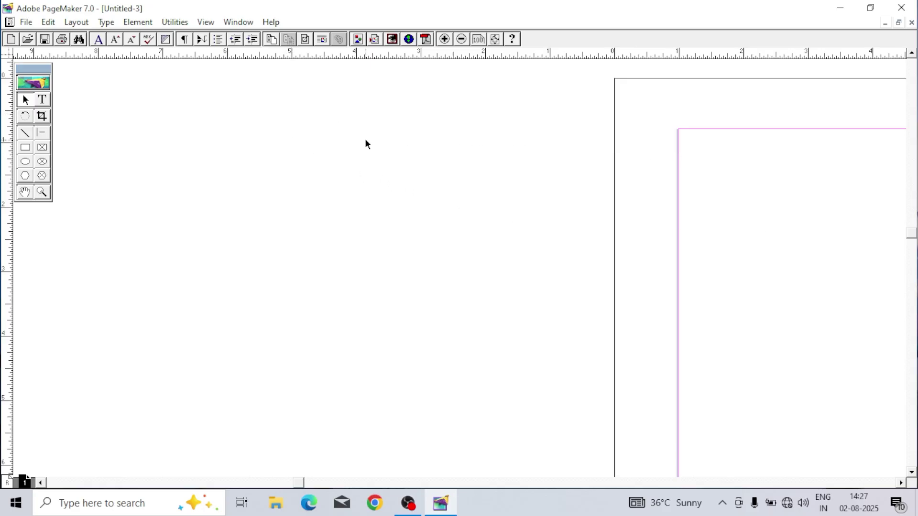
Step: Pan around the page with the Hand tool, bringing the upper part of the page into view
left_click(25, 192)
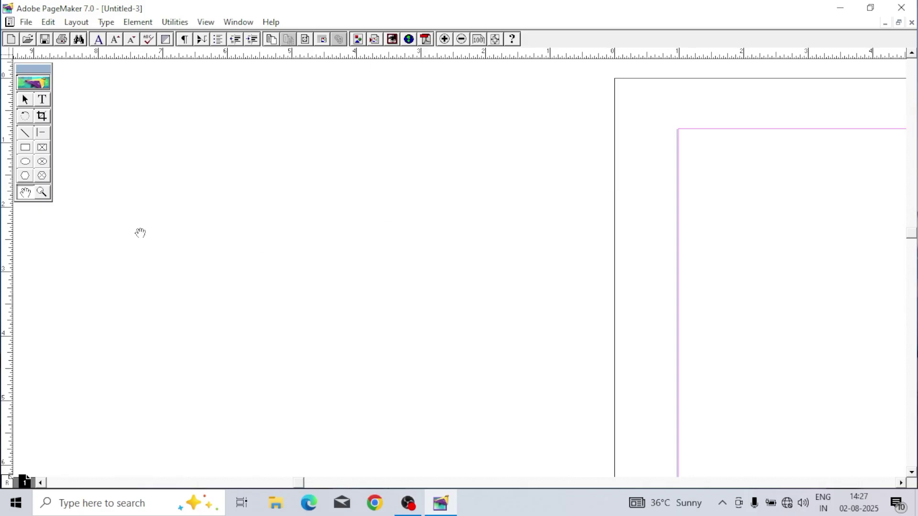
left_click_drag(715, 161, 252, 177)
left_click_drag(357, 233, 463, 191)
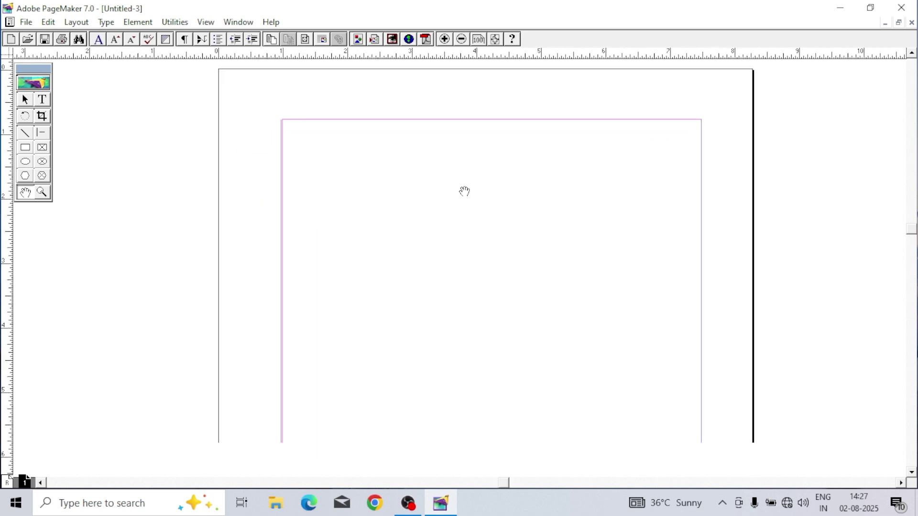
mouse_move(471, 277)
left_mouse_down()
mouse_move(449, 138)
mouse_move(453, 289)
left_mouse_up()
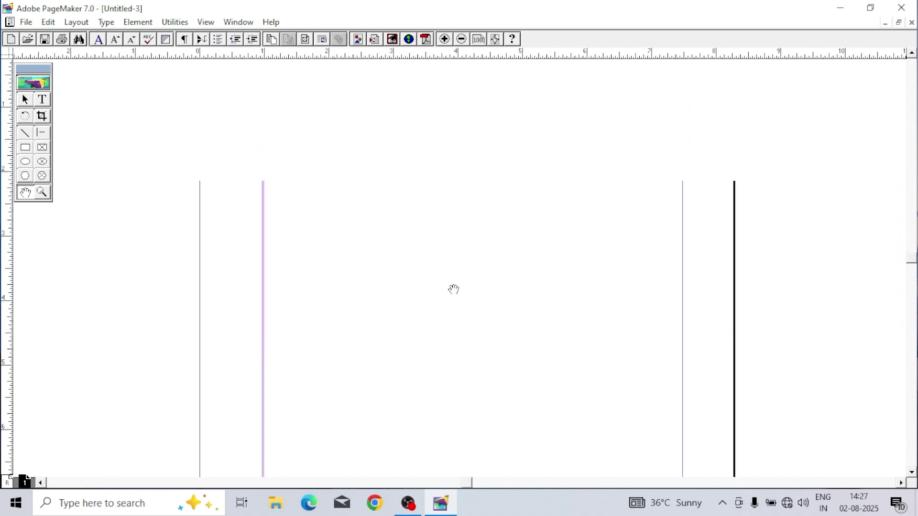
mouse_move(464, 211)
left_mouse_down()
mouse_move(458, 184)
mouse_move(459, 217)
mouse_move(449, 222)
mouse_move(454, 209)
left_mouse_up()
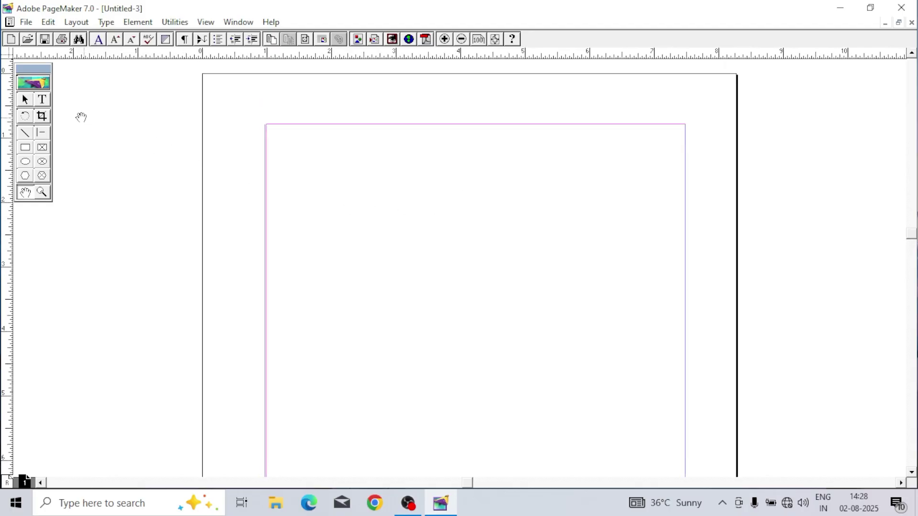
Step: Activate the Text, Pointer, Line, Rectangle and Rectangle Frame tools one after another
left_click(42, 100)
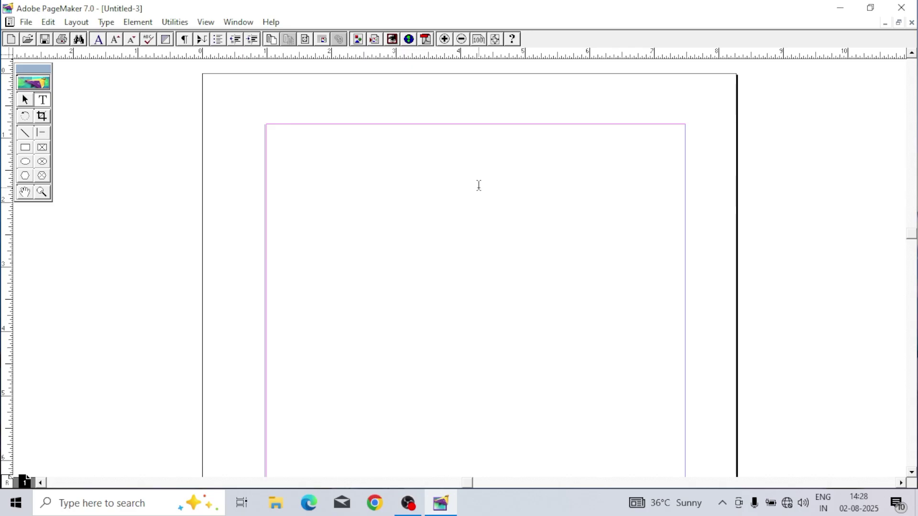
left_click(25, 99)
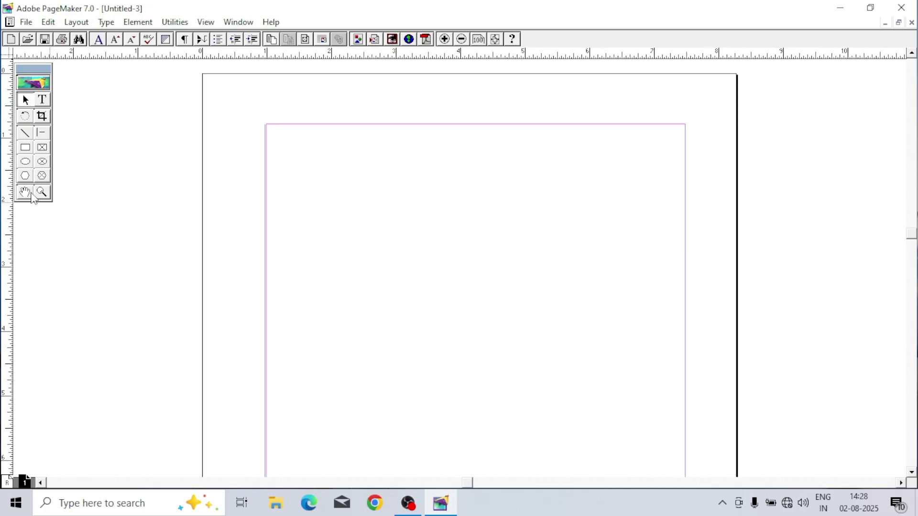
left_click(25, 133)
left_click(25, 151)
left_click(43, 149)
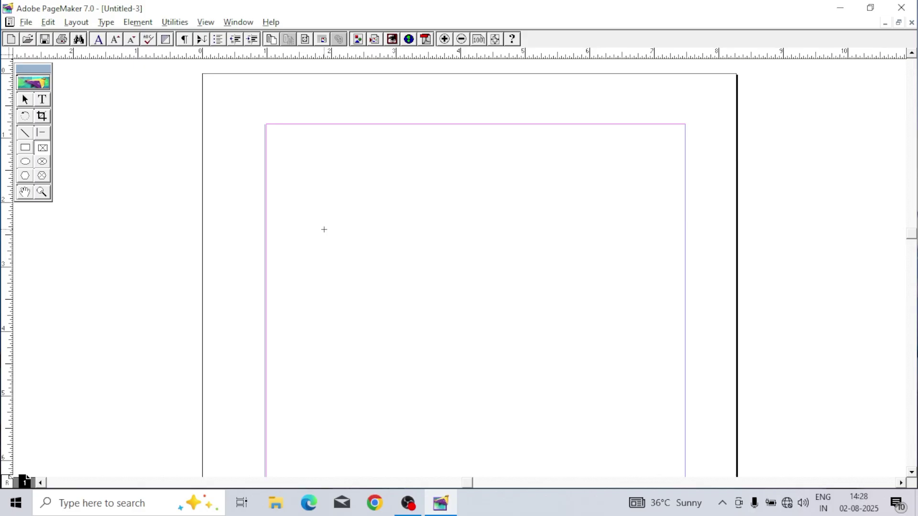
Step: Pan down the page and back to its upper part while the Rectangle Frame tool stays active
left_click_drag(358, 248, 372, 263)
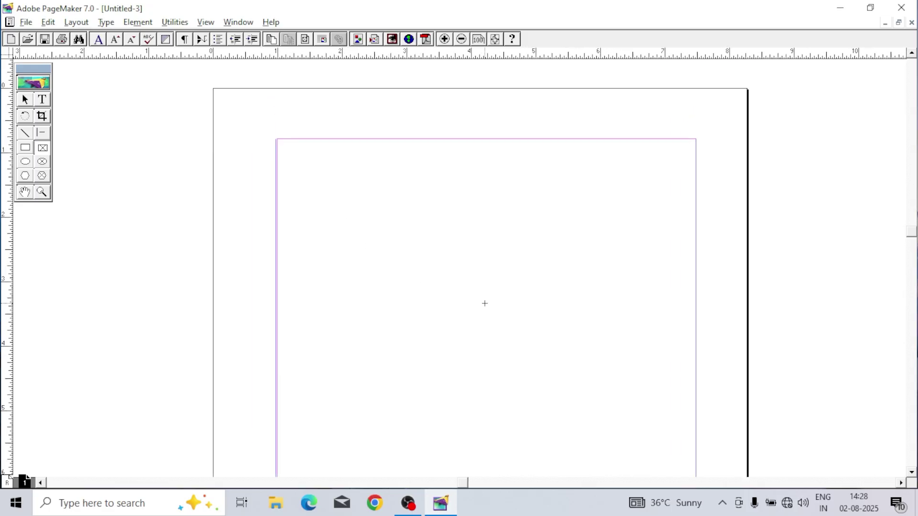
left_click_drag(487, 290, 448, 187)
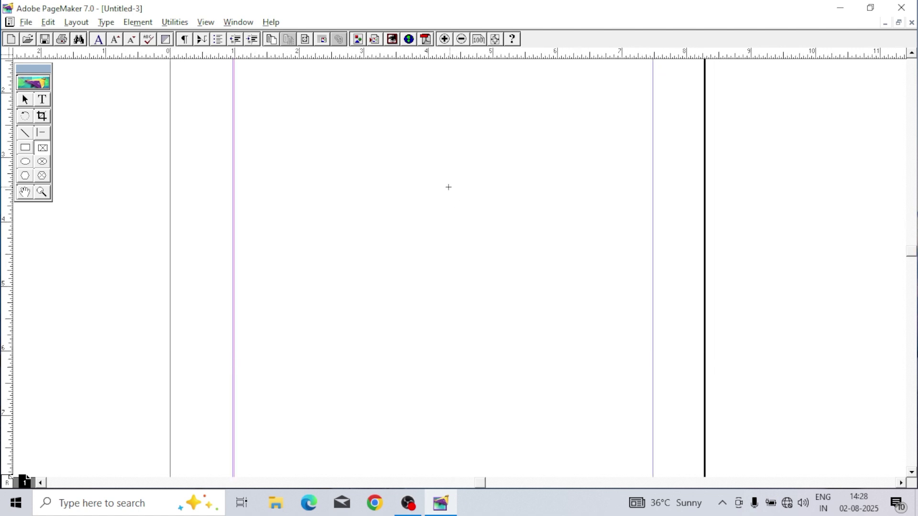
mouse_move(484, 289)
left_mouse_down()
mouse_move(520, 146)
mouse_move(502, 287)
left_mouse_up()
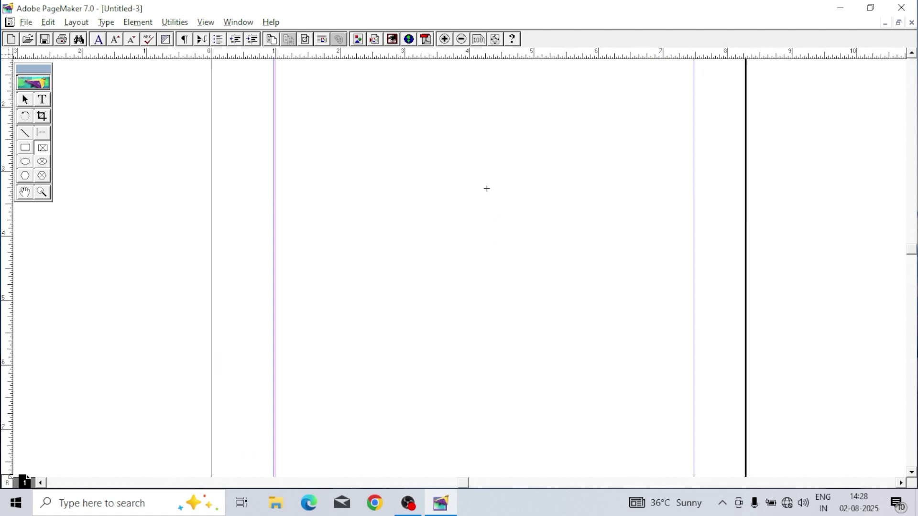
left_click_drag(486, 188, 475, 297)
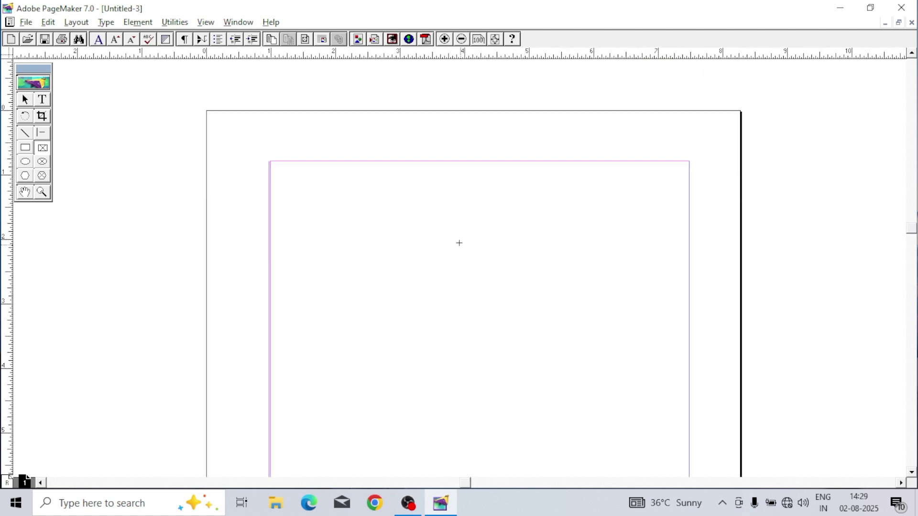
left_click_drag(451, 234, 471, 213)
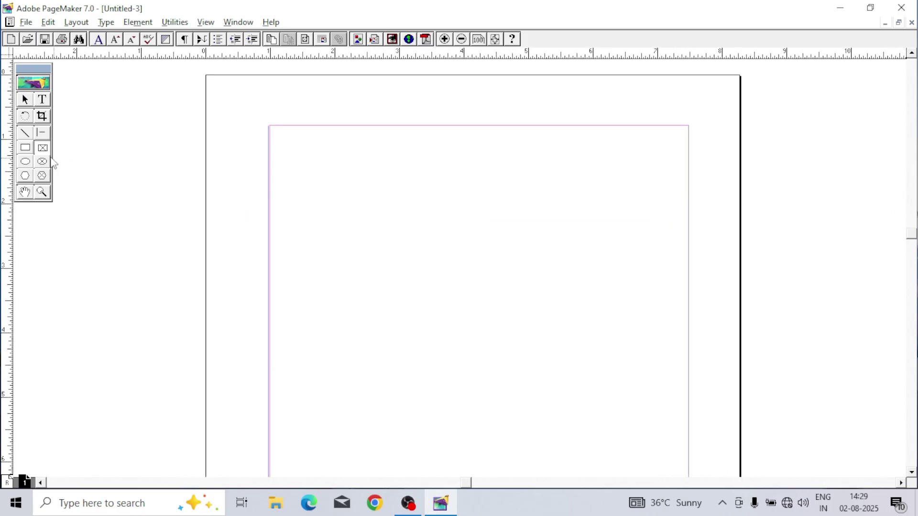
Step: Pan the page with the Pointer tool active, and again with the Hand tool to bring back its upper edge
left_click(25, 101)
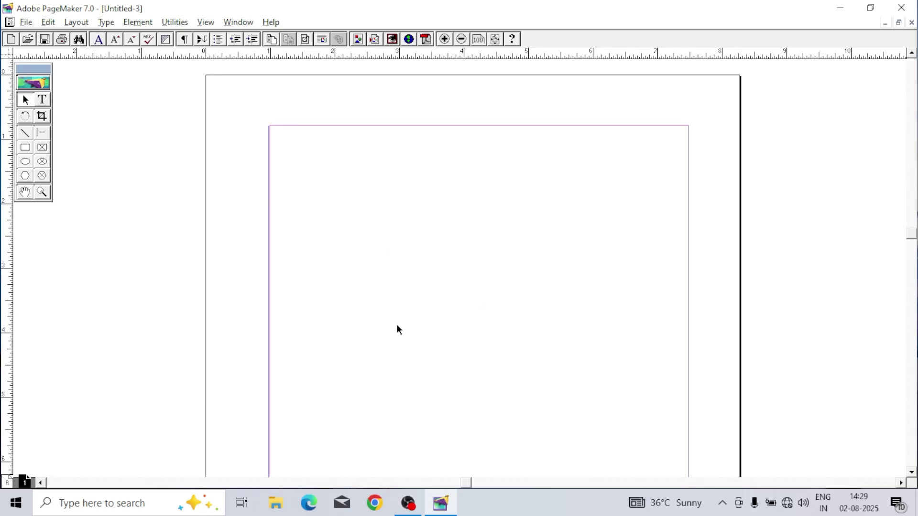
left_click_drag(420, 337, 449, 250)
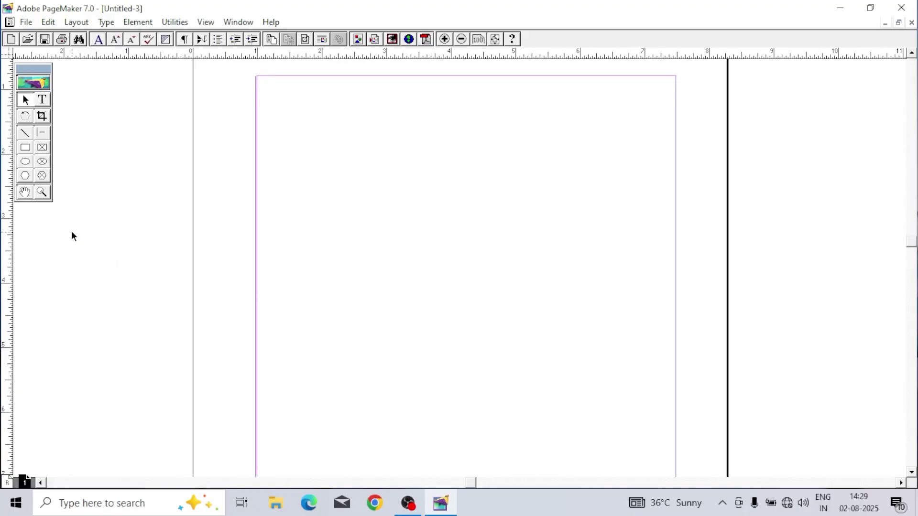
left_click(26, 192)
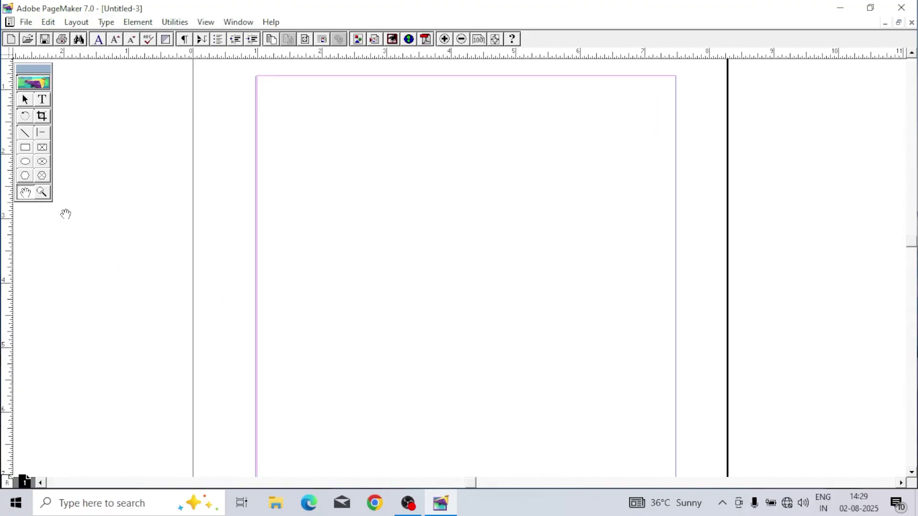
left_click_drag(407, 134, 427, 218)
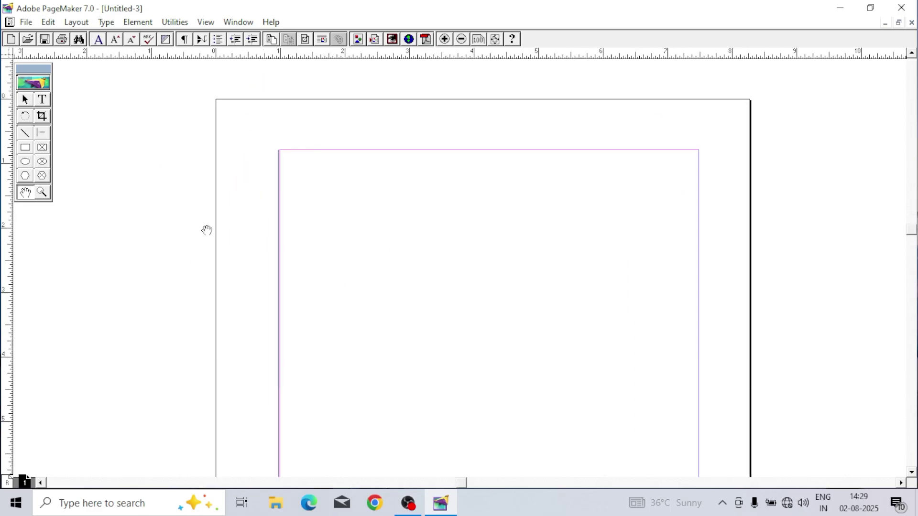
Step: Switch briefly to the Line tool, return to the Hand tool and pan the page up and back down
left_click(27, 134)
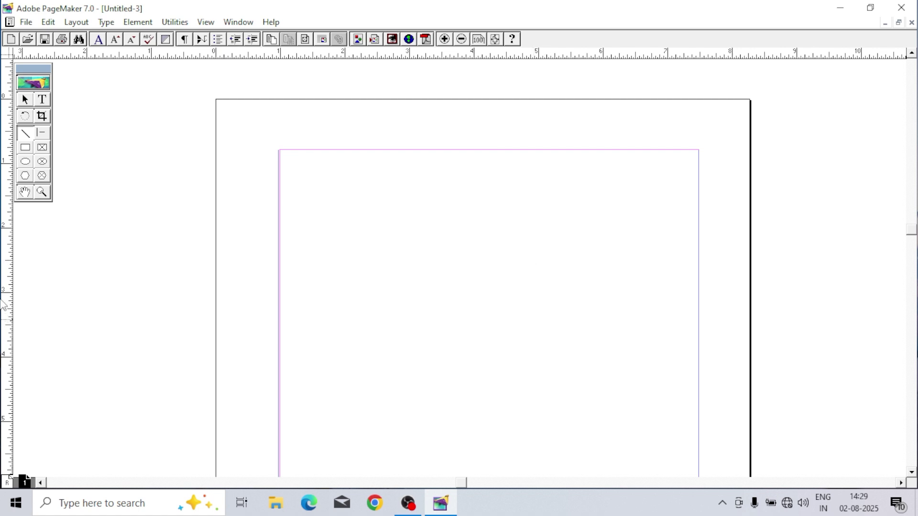
left_click(25, 192)
left_click_drag(298, 315, 324, 117)
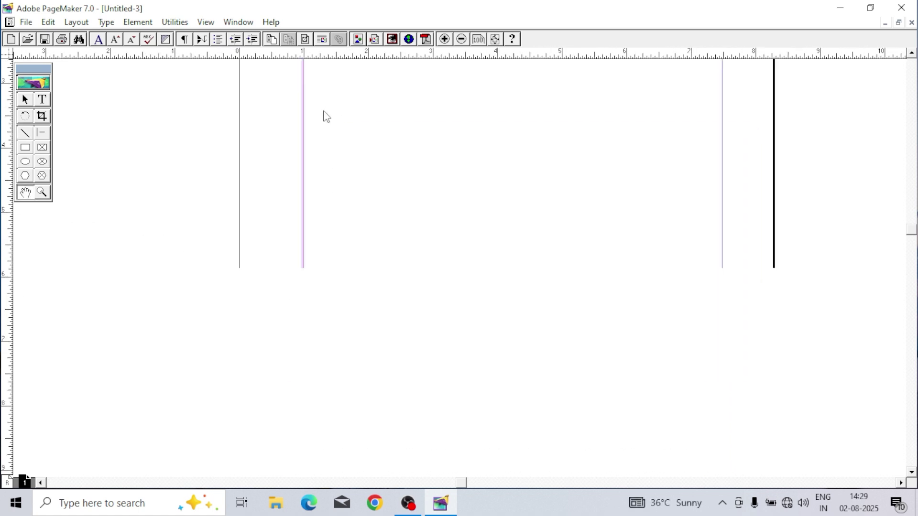
left_click_drag(455, 203, 404, 342)
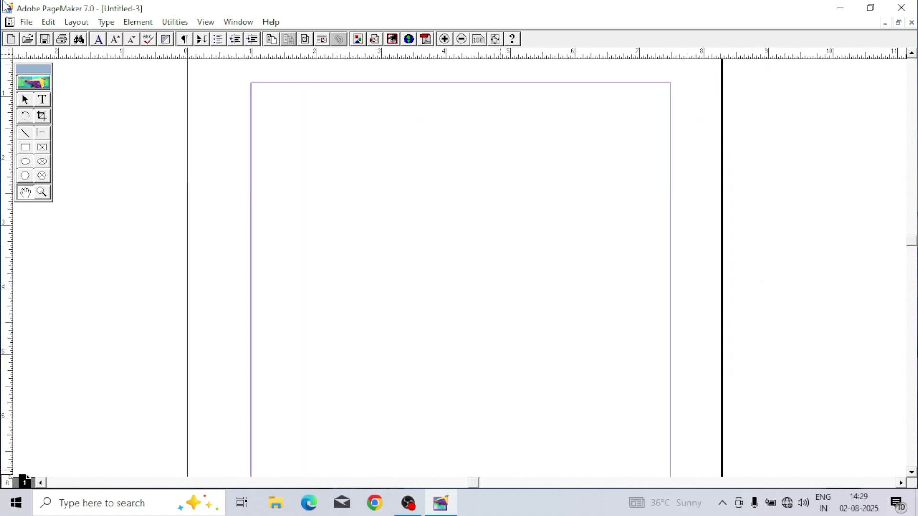
Step: Activate the Pointer tool, pan the page slightly and switch the page view to Fit in Window
left_click(25, 99)
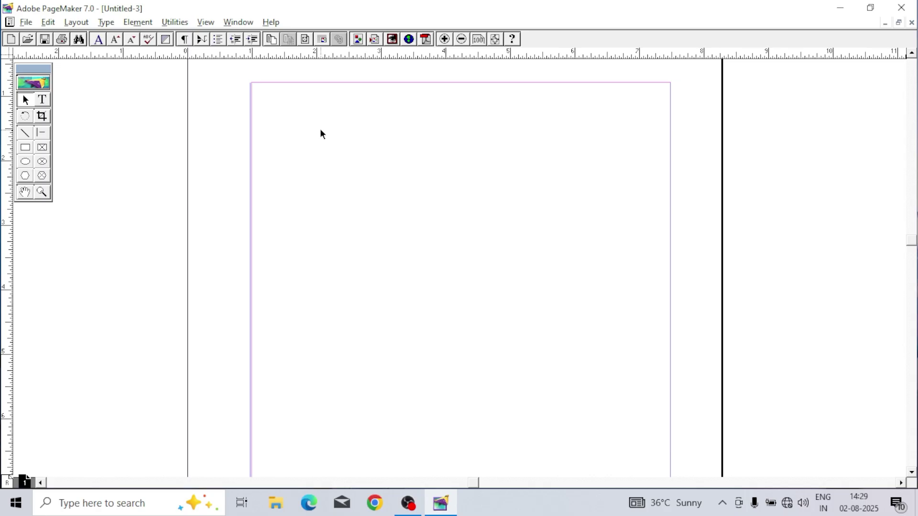
left_click_drag(320, 128, 460, 239)
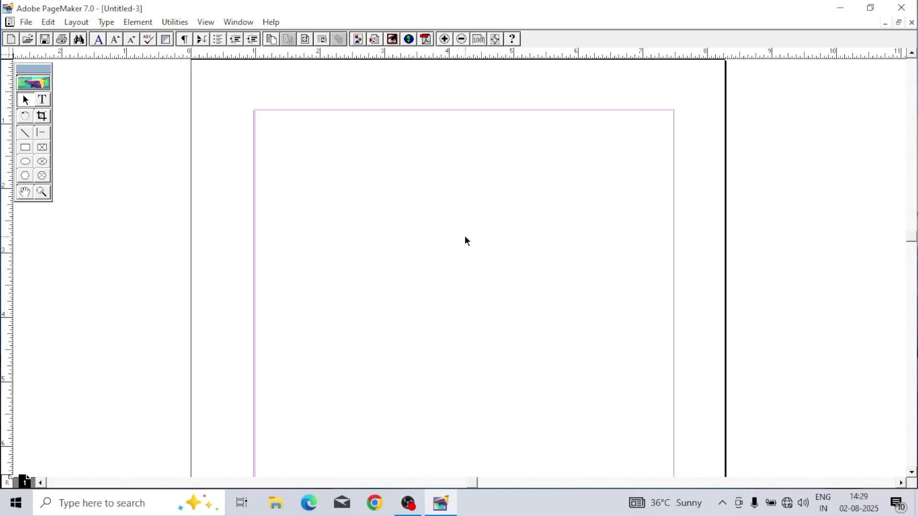
right_click(351, 120)
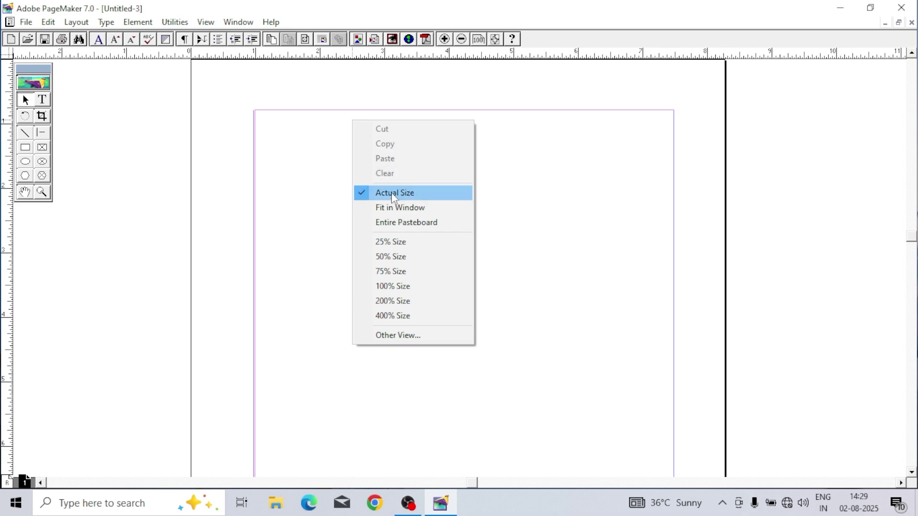
left_click(400, 208)
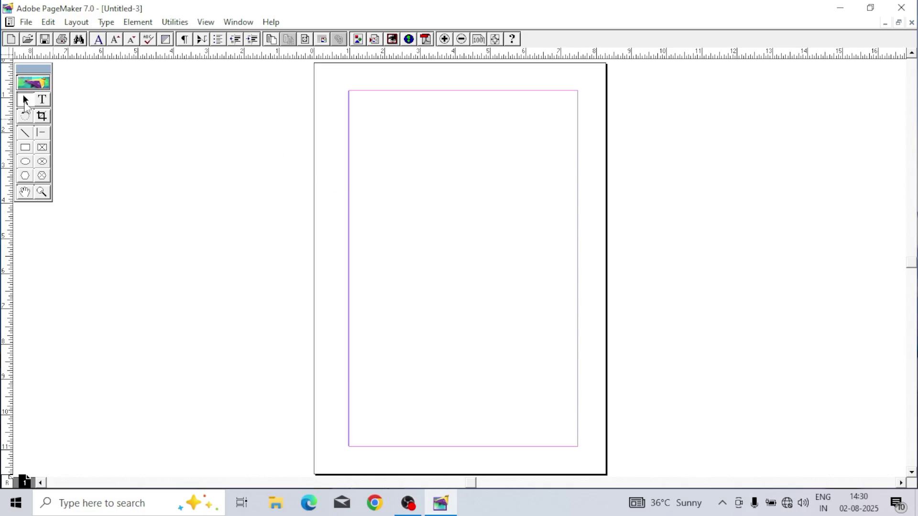
Step: Scroll around the pasteboard in all directions until the page is out of view, and bring it back with Fit in Window
left_click_drag(189, 124, 426, 304)
scroll(501, 306, "down", 5)
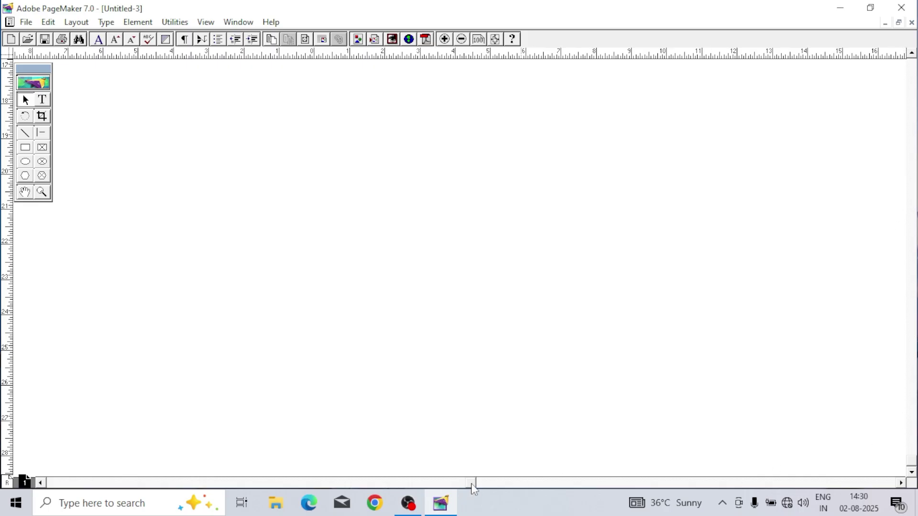
left_click_drag(472, 482, 818, 488)
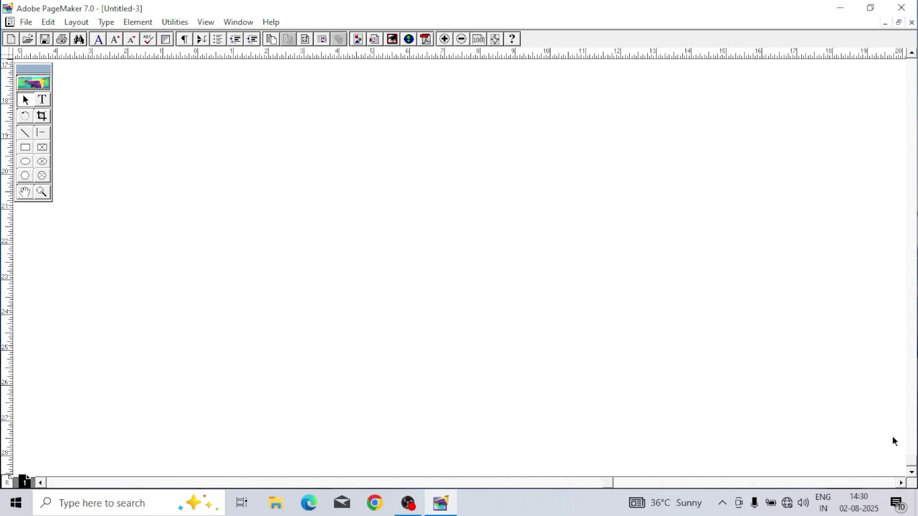
left_click_drag(912, 464, 913, 172)
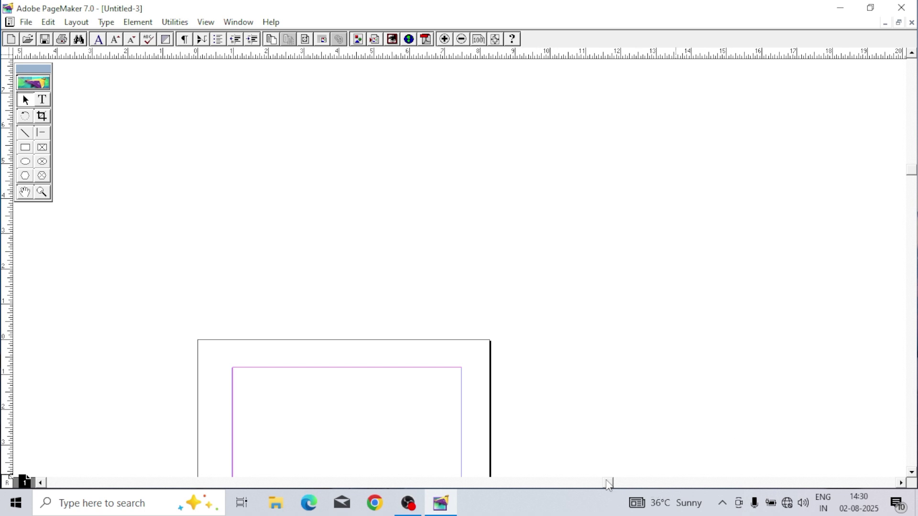
left_click_drag(608, 485, 517, 484)
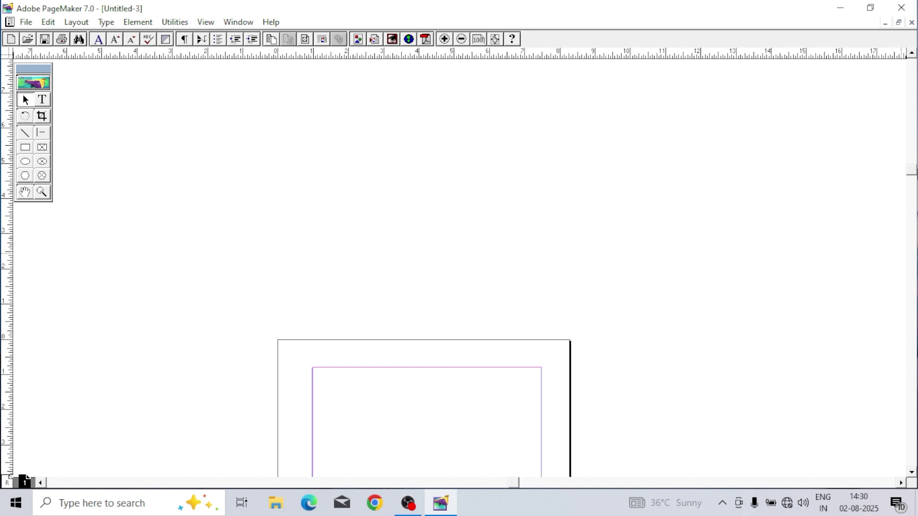
left_click_drag(912, 188, 914, 272)
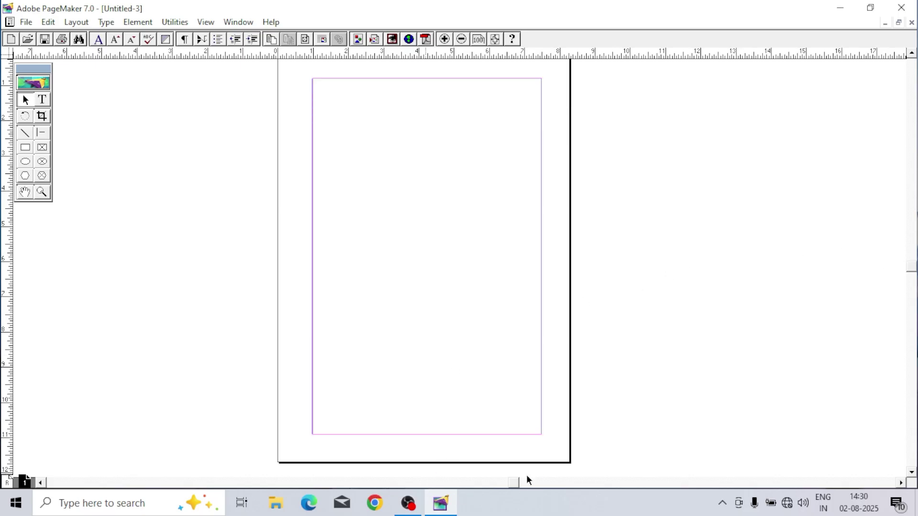
left_click_drag(515, 485, 250, 484)
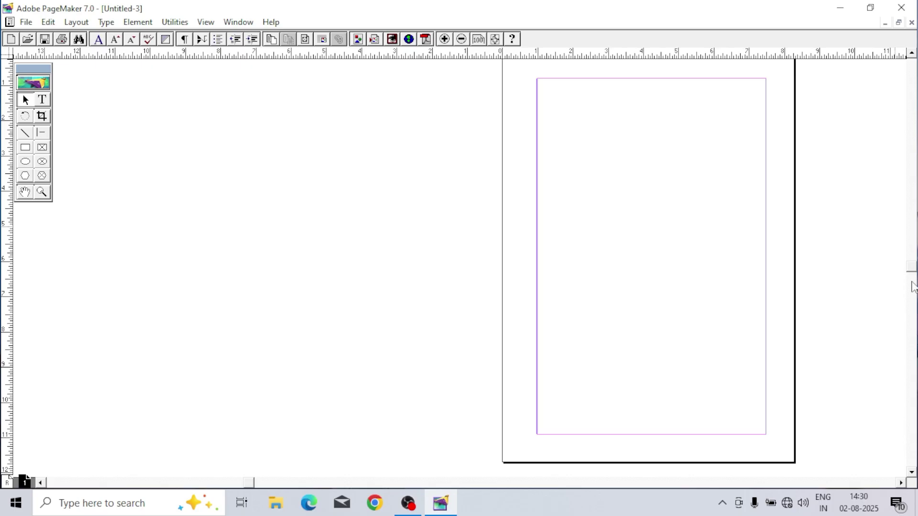
left_click_drag(912, 269, 910, 440)
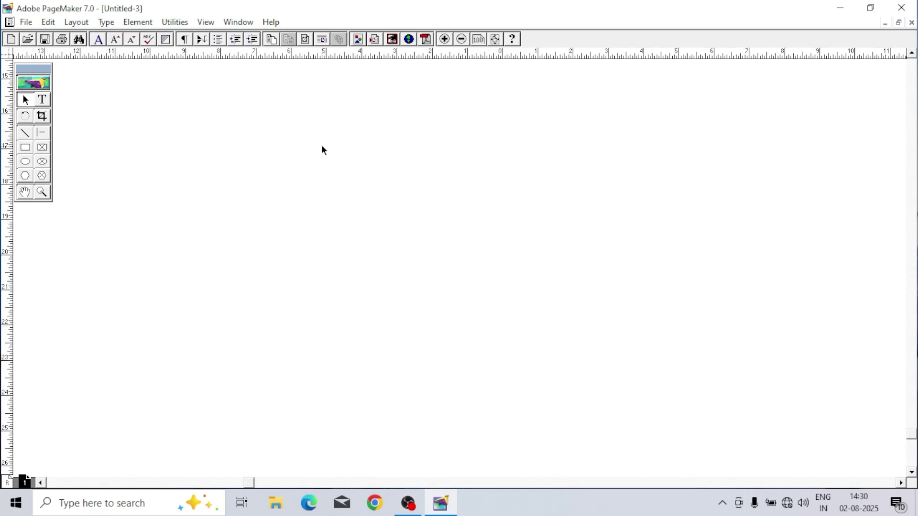
right_click(391, 151)
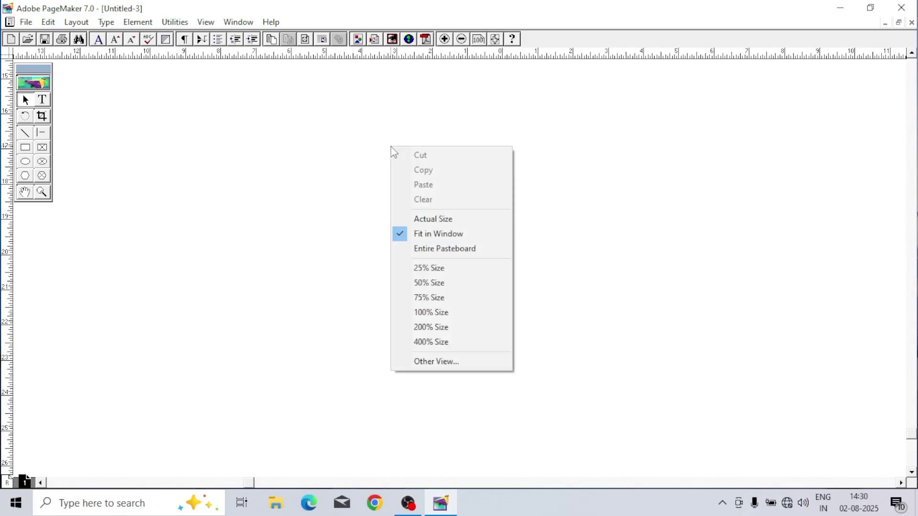
left_click(435, 237)
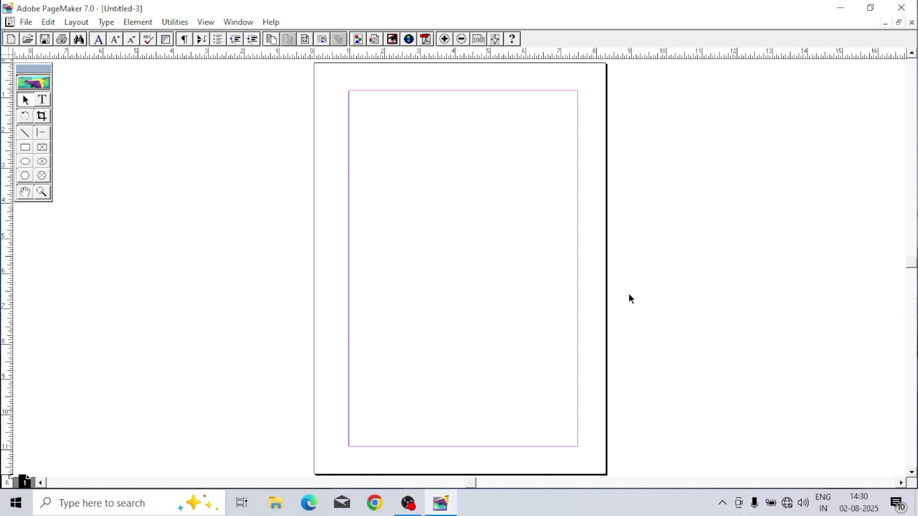
Step: Scroll far below the page onto the empty pasteboard, and recentre the page with Fit in Window
right_click(504, 204)
left_click(516, 289)
left_click_drag(911, 263, 912, 460)
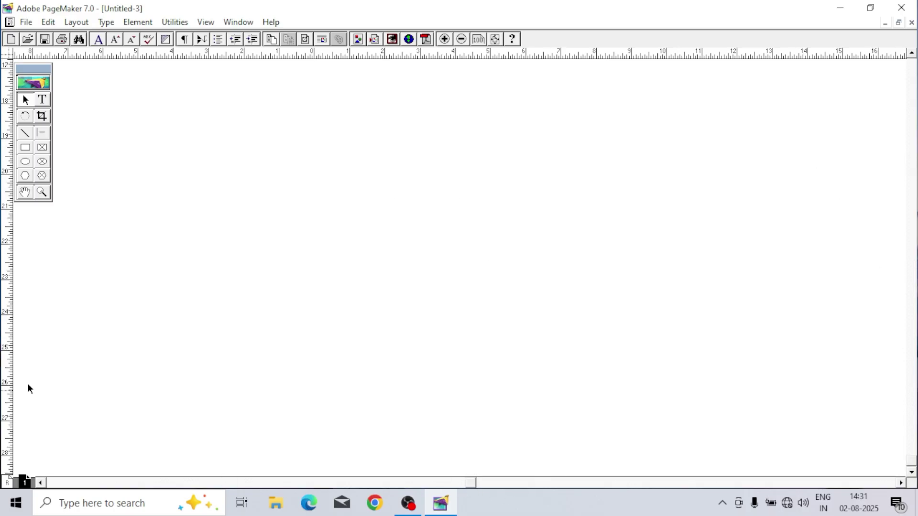
right_click(321, 96)
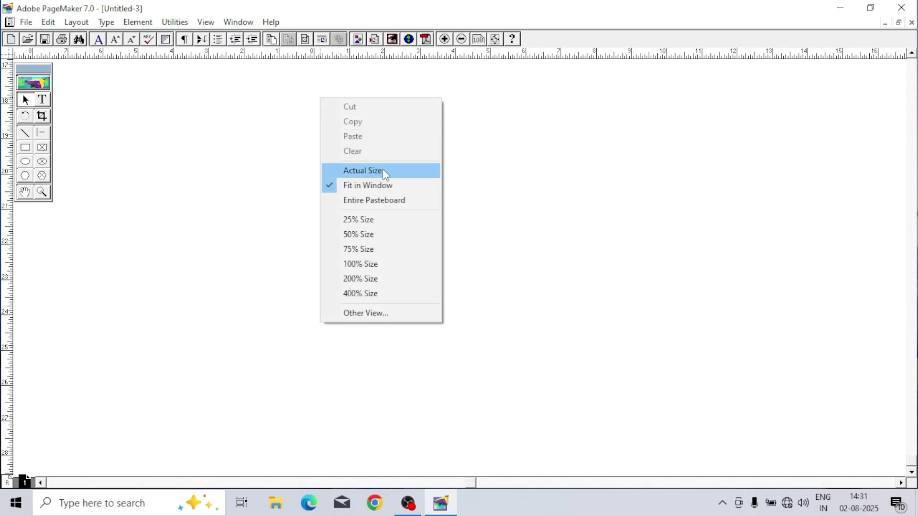
left_click(385, 185)
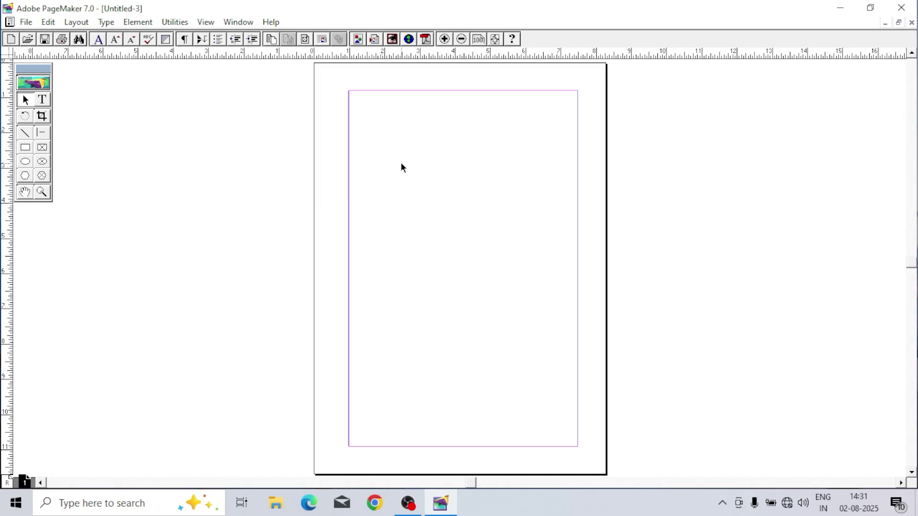
Step: Switch the page view to 100% Size, followed by 400% Size
right_click(402, 165)
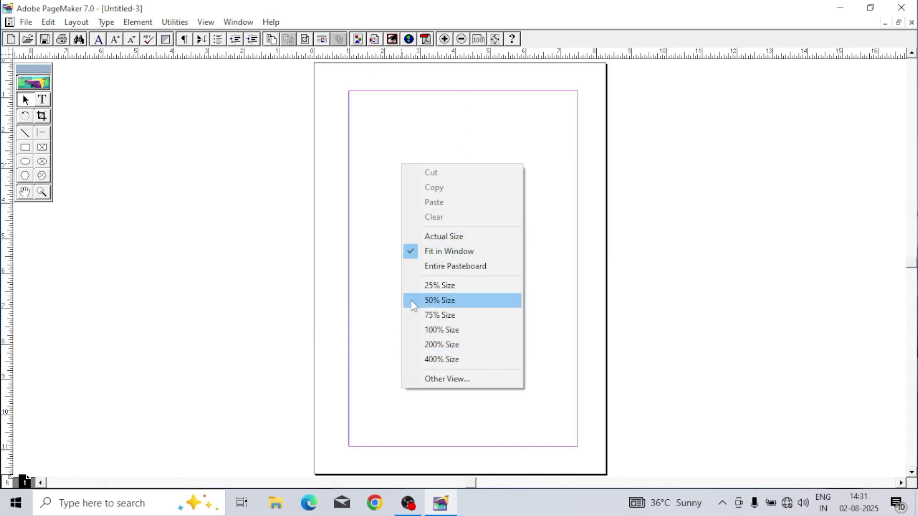
left_click(435, 331)
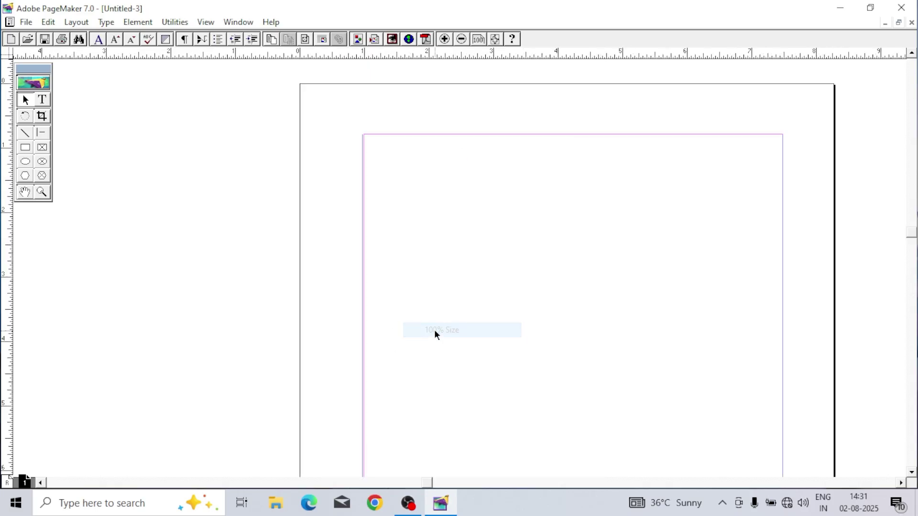
right_click(457, 183)
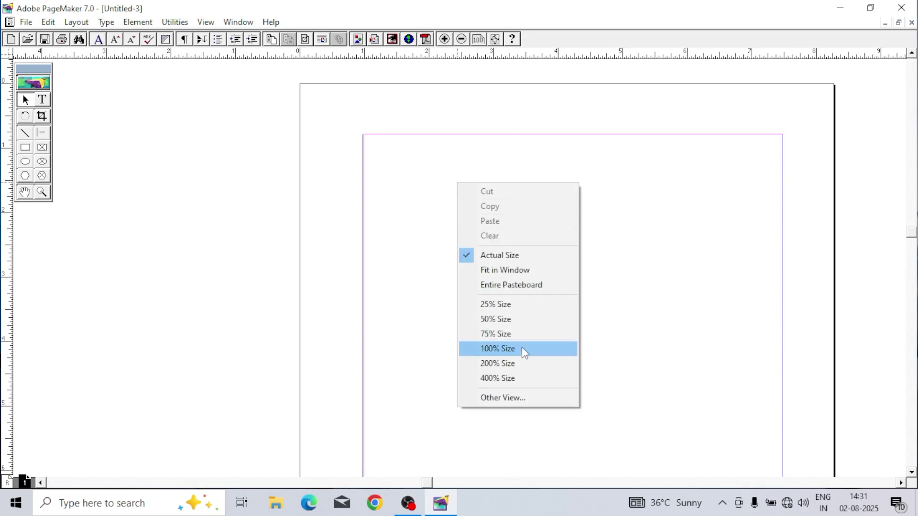
left_click(516, 379)
Step: Apply a custom view size of 158% and return the page to Fit in Window
right_click(420, 177)
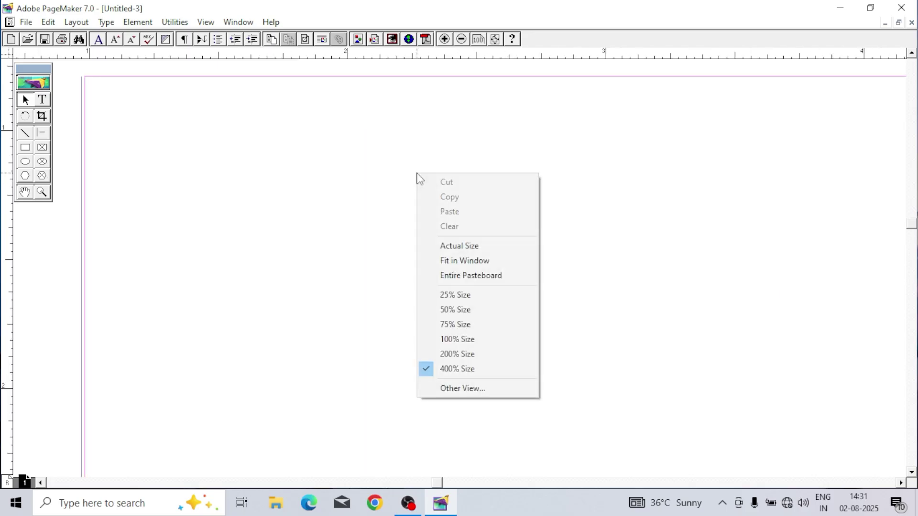
left_click(465, 385)
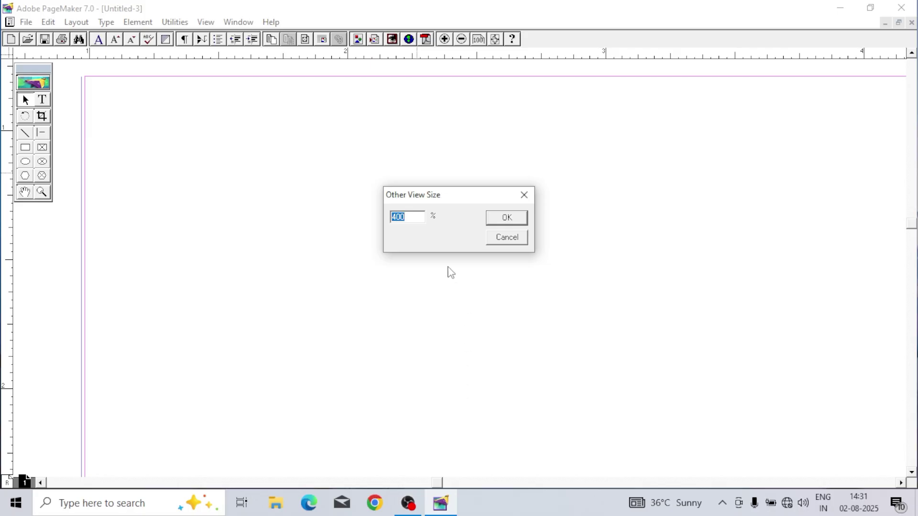
type("158")
left_click(515, 220)
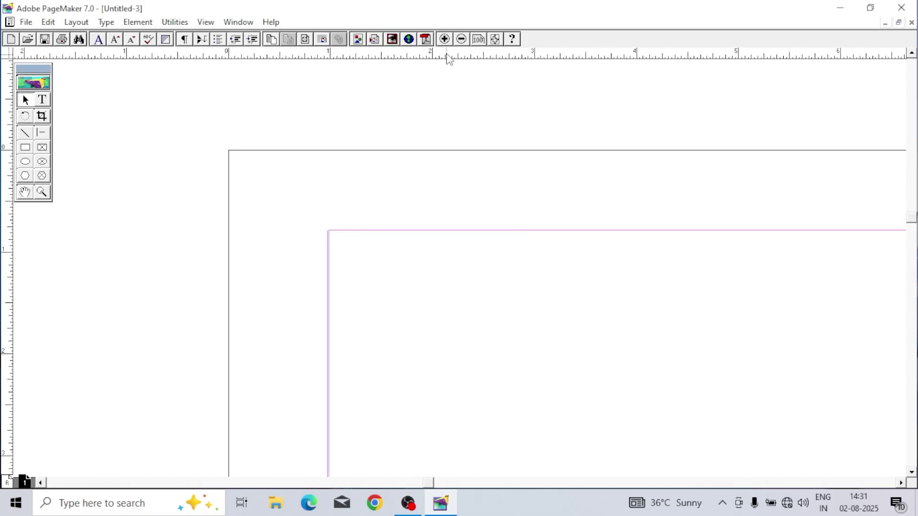
right_click(456, 171)
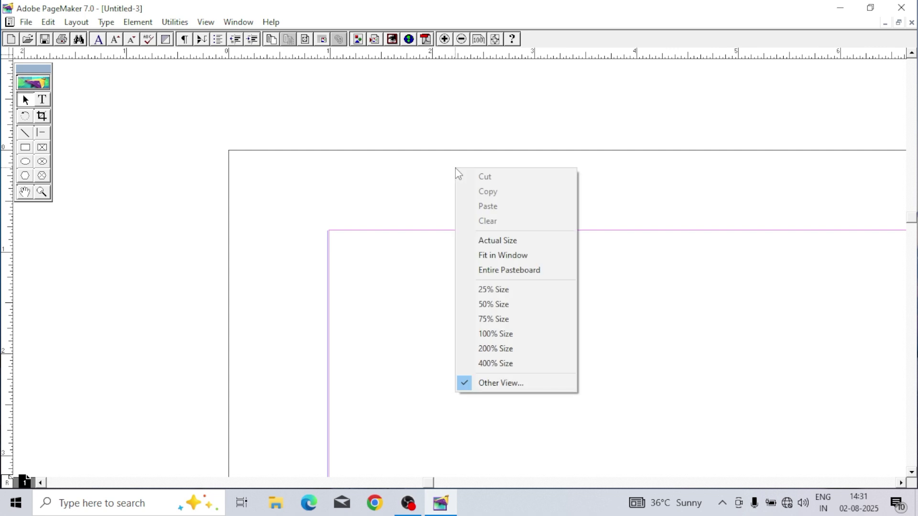
left_click(497, 255)
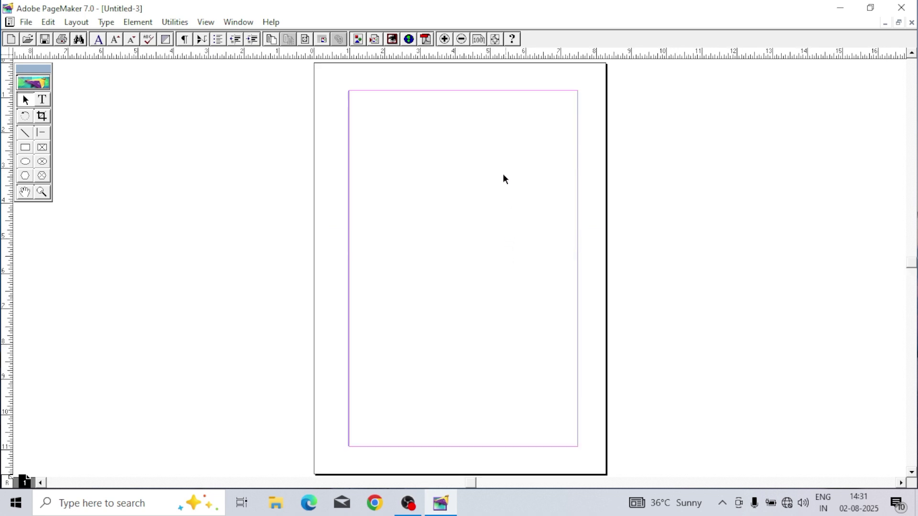
Step: Zoom in on the page three times, and zoom back out twice to bring the whole page into view
left_click(444, 39)
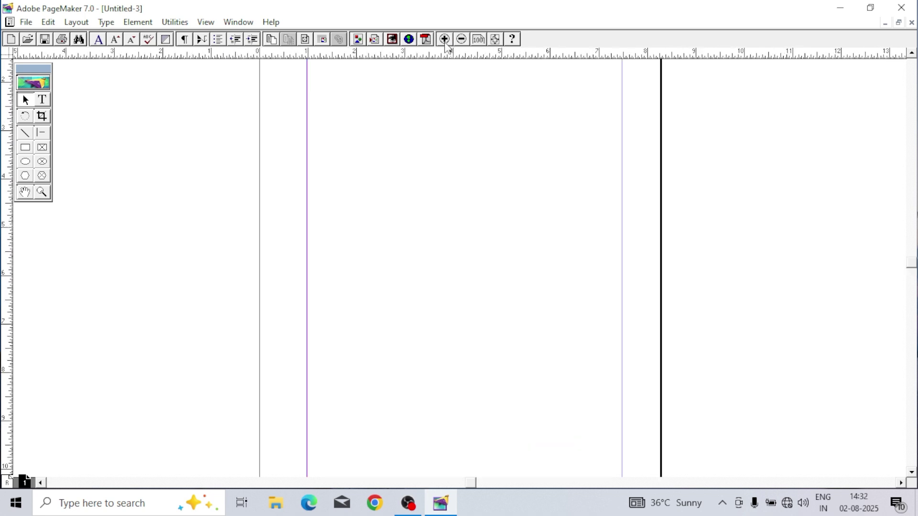
left_click(444, 39)
left_click(444, 39)
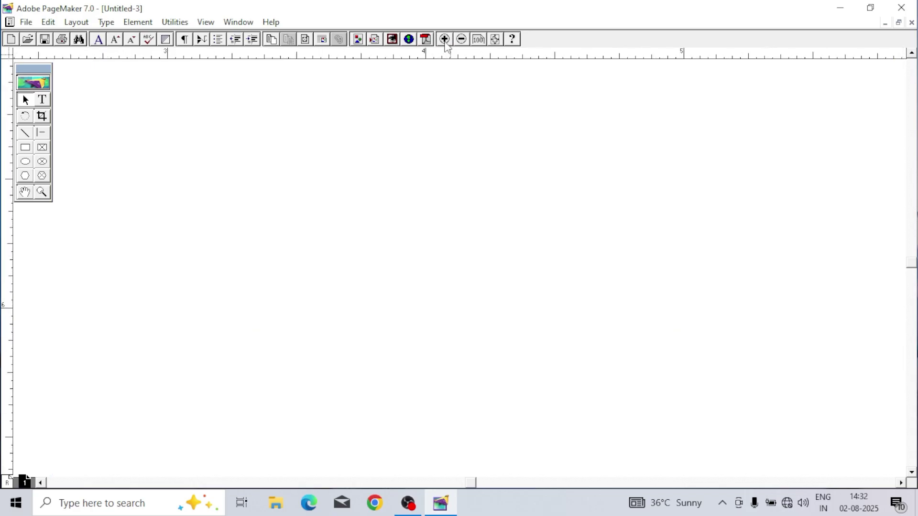
left_click(461, 39)
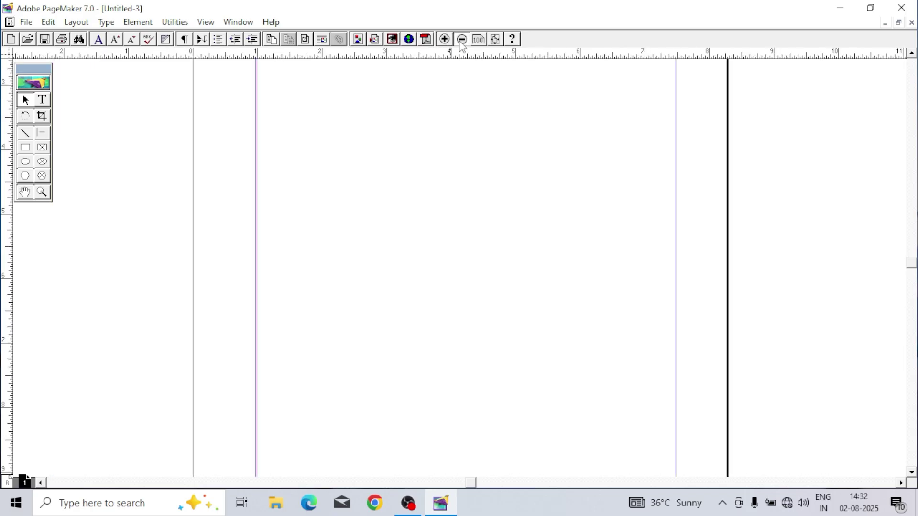
left_click(461, 39)
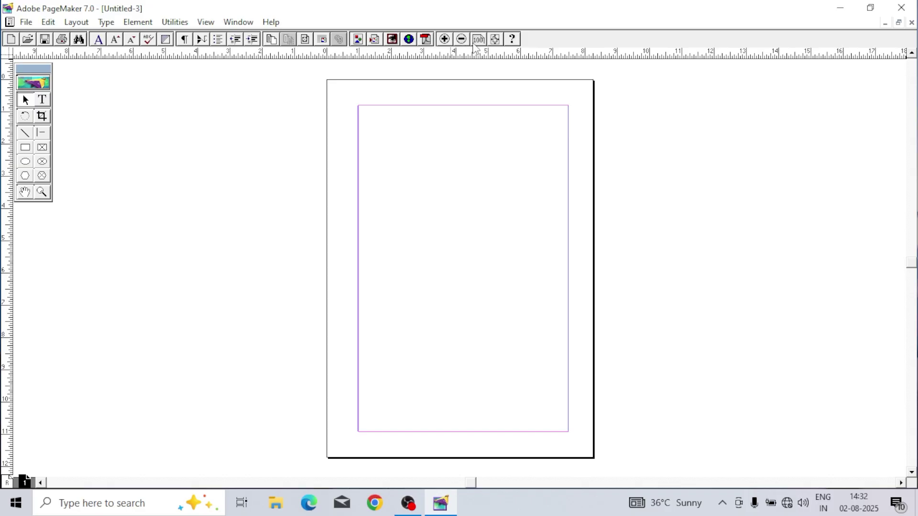
Step: Alternate the page view twice between Actual Size and Fit in Window
left_click(478, 41)
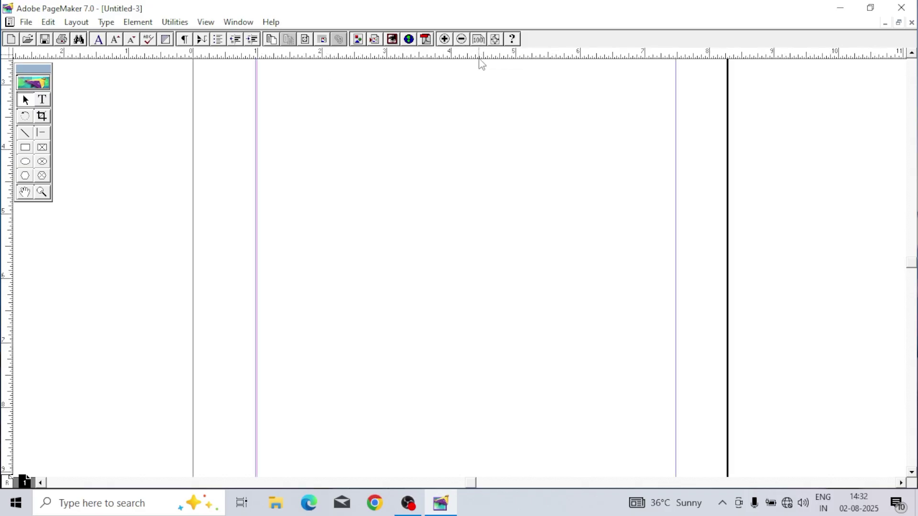
right_click(457, 104)
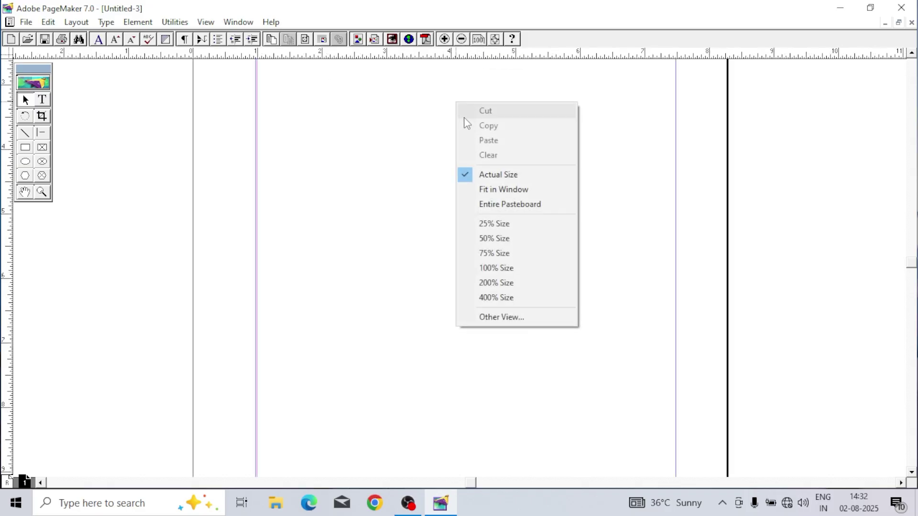
left_click(504, 189)
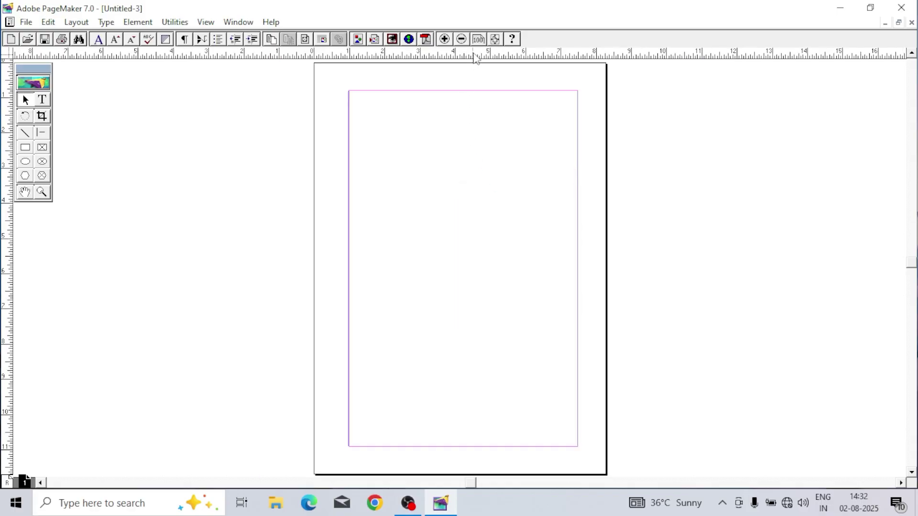
left_click(478, 39)
right_click(466, 98)
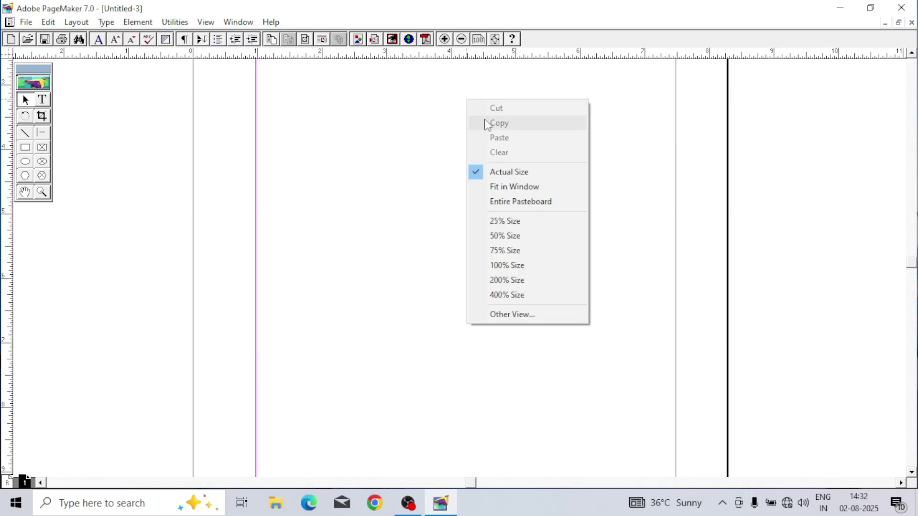
left_click(507, 187)
Step: Switch the page to Actual Size and pan so the upper-left corner of its margins is ready for text
right_click(467, 130)
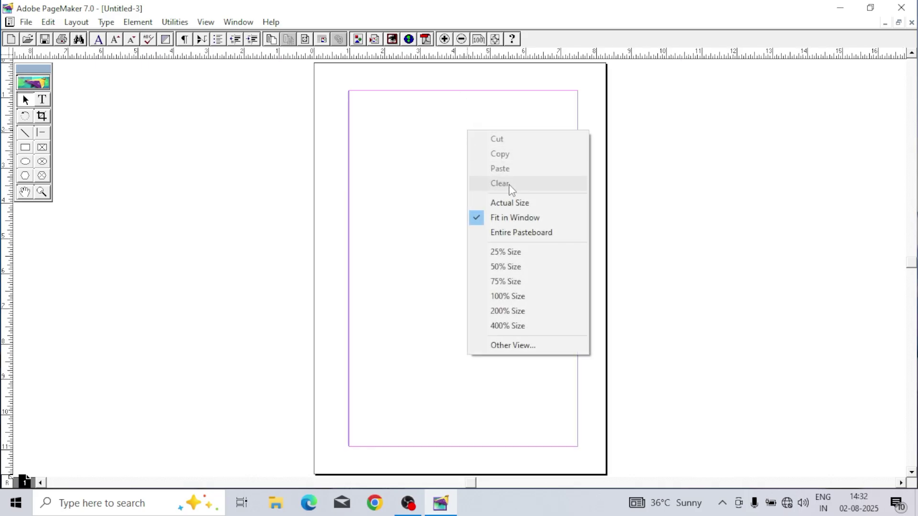
left_click(497, 203)
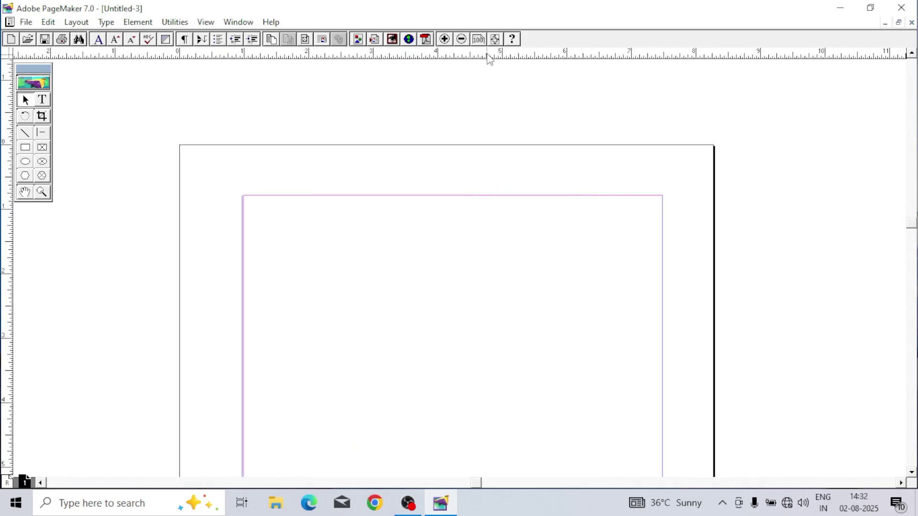
right_click(482, 189)
left_click(681, 281)
scroll(473, 291, "down", 3)
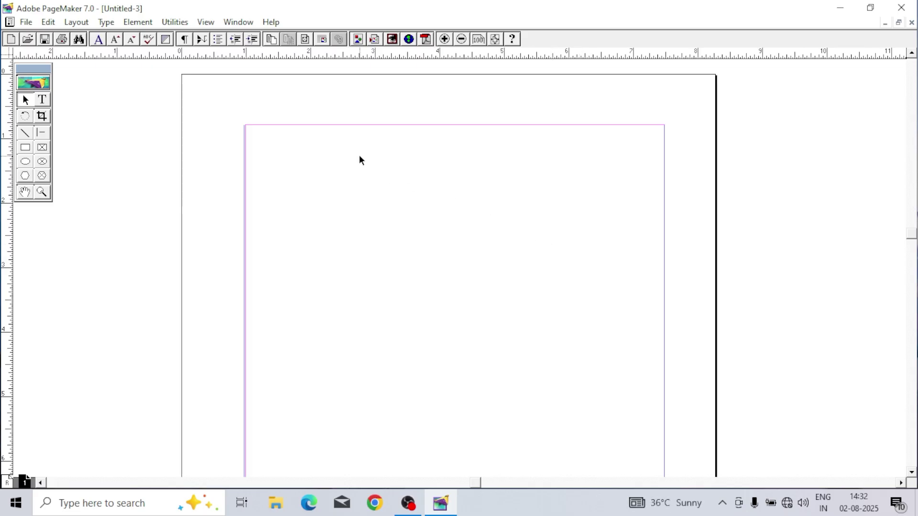
left_click_drag(340, 172, 418, 254)
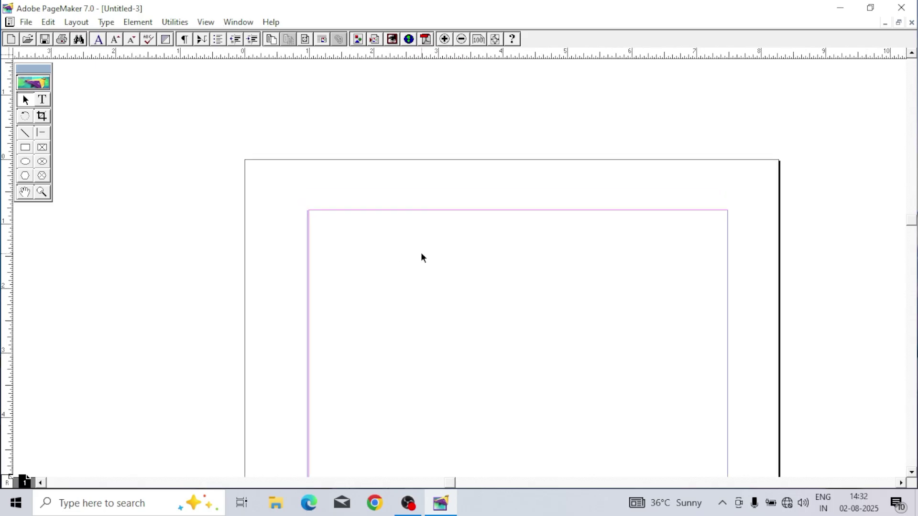
Step: With the Text tool, start a text block at the upper-left margin corner reading "Adobe pagemaker is a application software."
left_click(46, 104)
left_click(310, 218)
type("a")
key("BackSpace")
type("Adobe p")
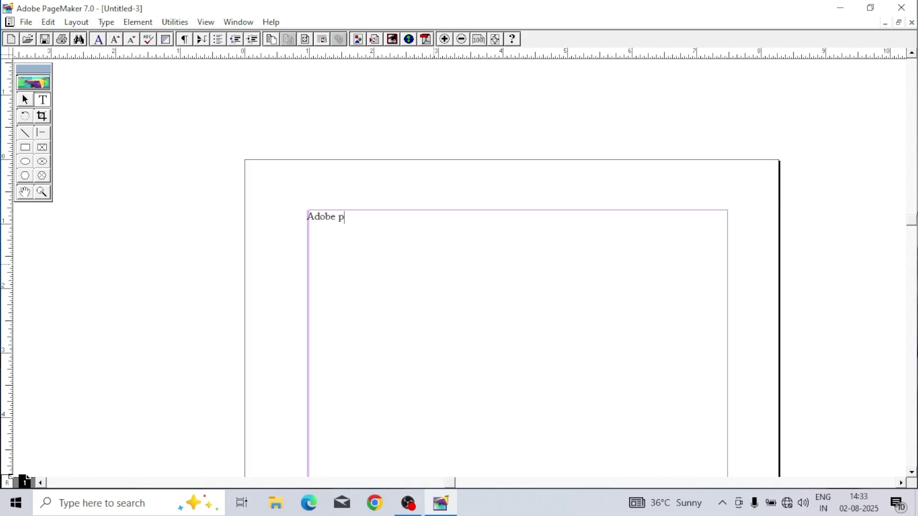
type("agemaker is a applicati")
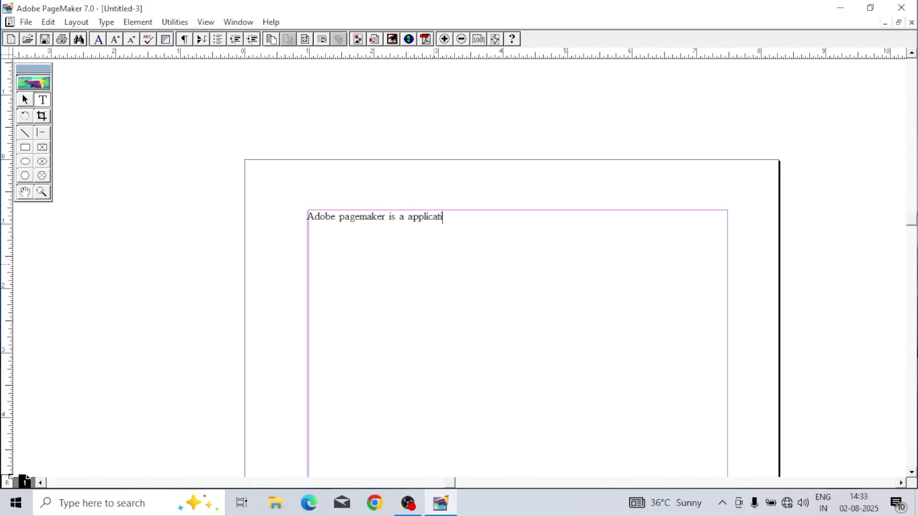
type("on softare")
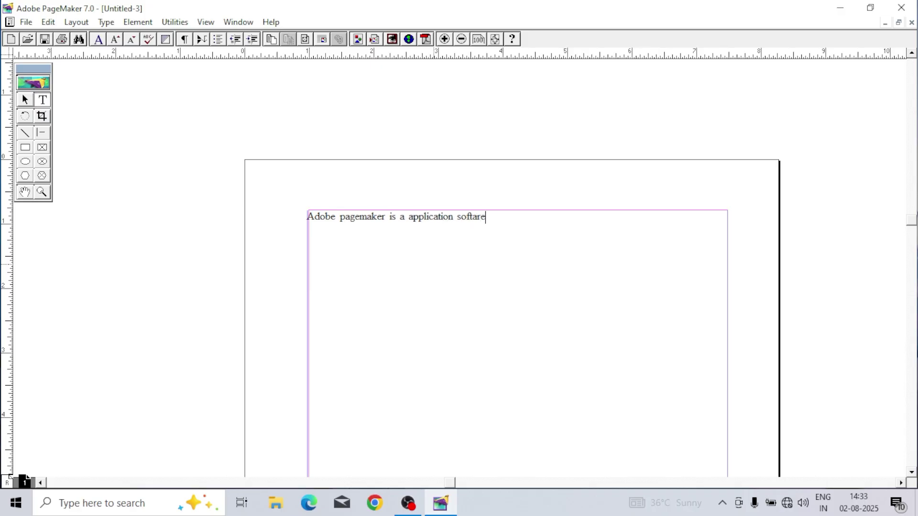
key("BackSpace")
key("BackSpace")
key("BackSpace")
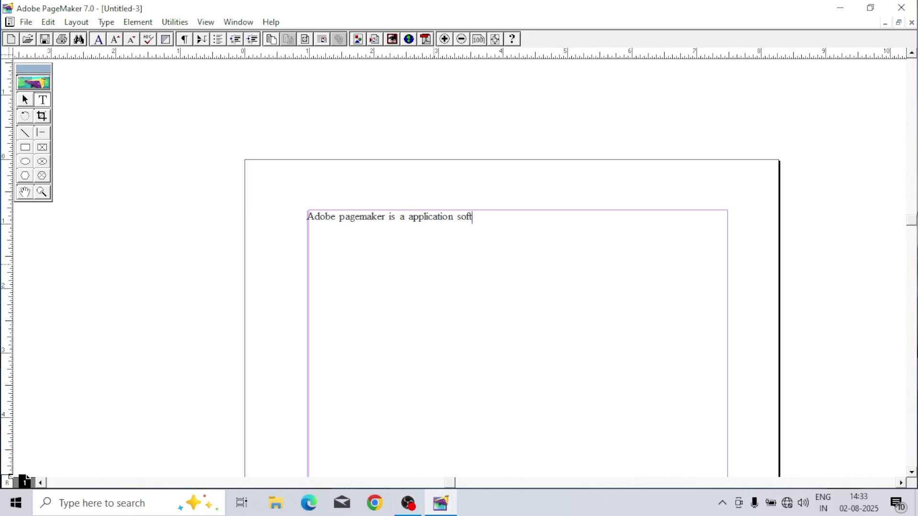
type("ware. it u")
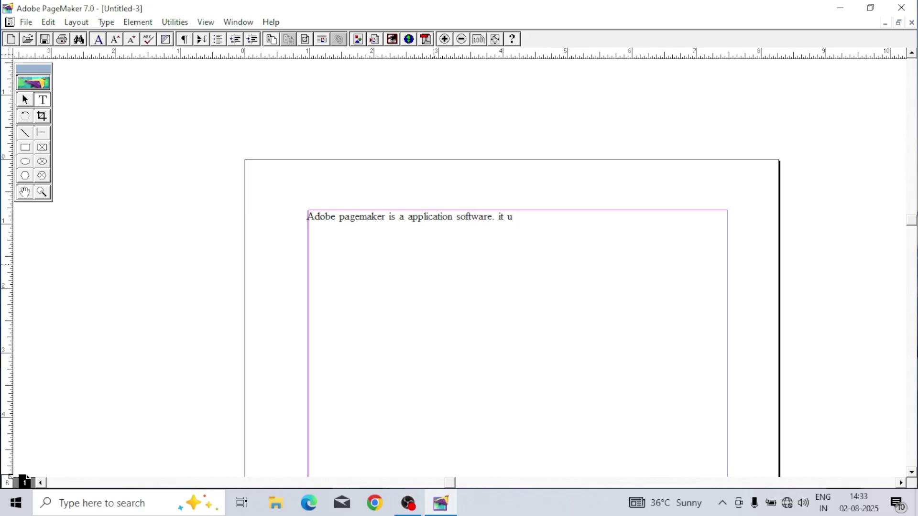
Step: Continue the paragraph with "it is used to create visiting card, poster, wedding card,"
key("BackSpace")
type("ise")
key("BackSpace")
type("used to ")
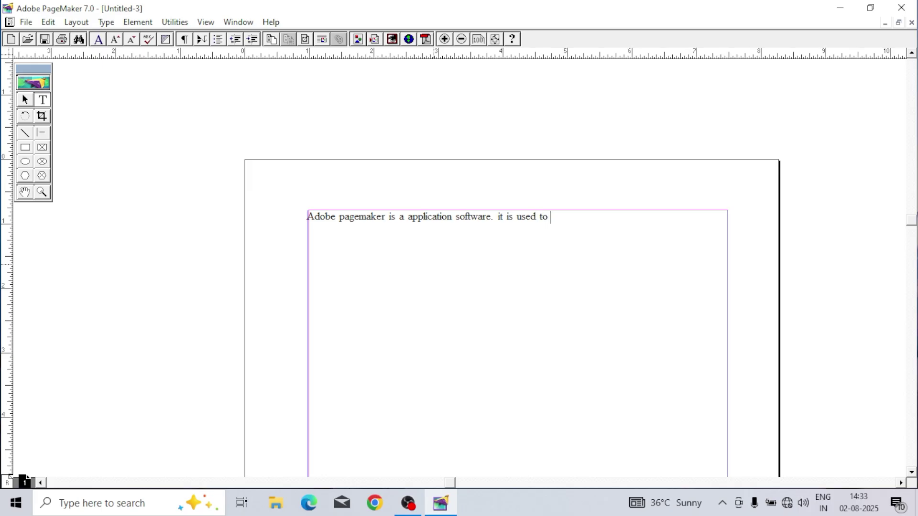
type("create v")
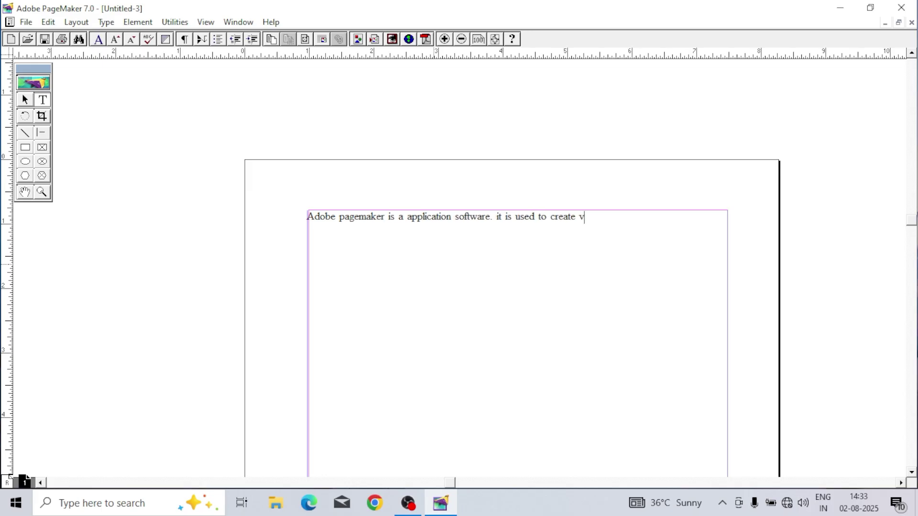
type("isiting card.")
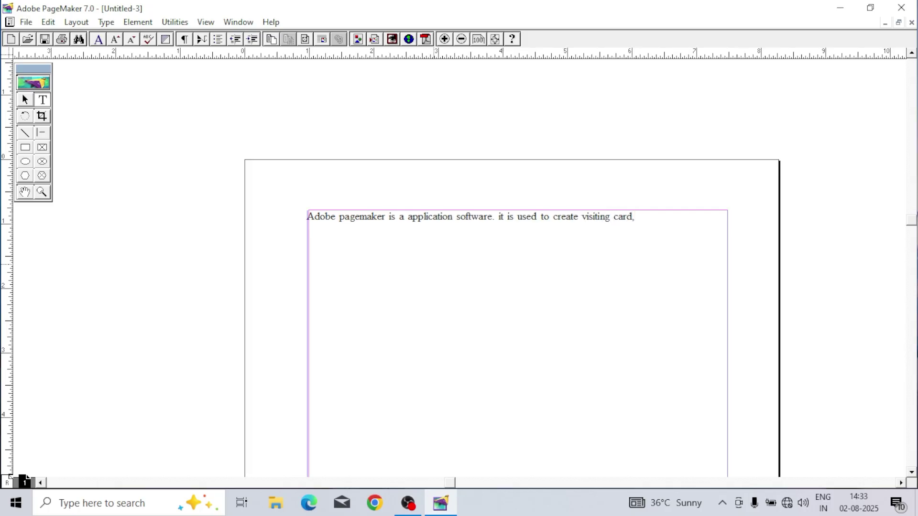
type(" poste")
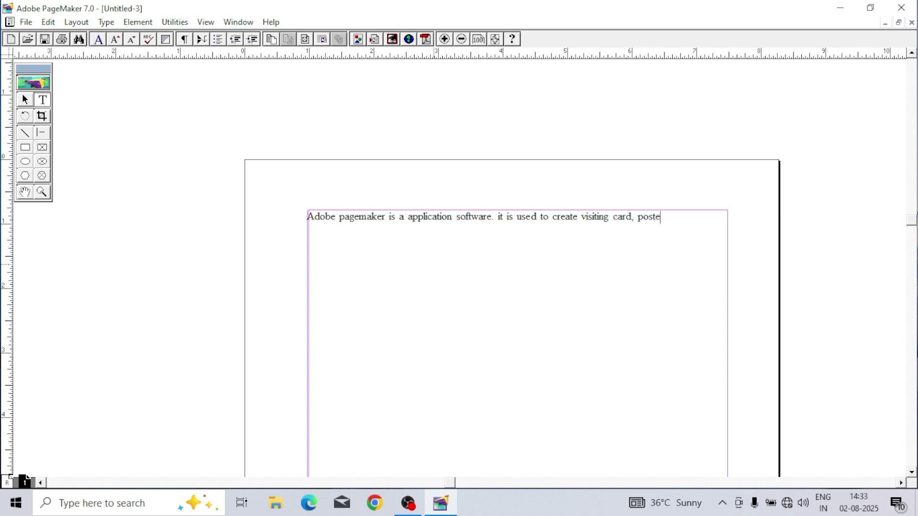
type("r,")
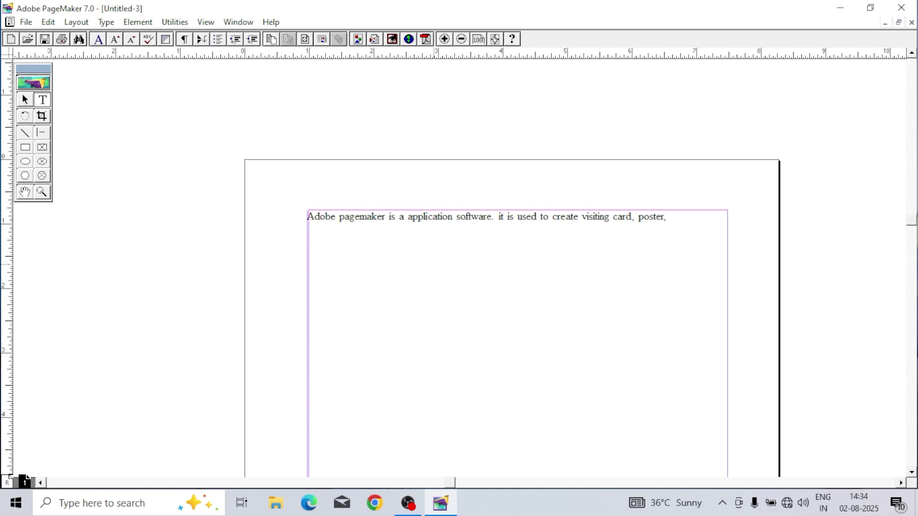
type(" w")
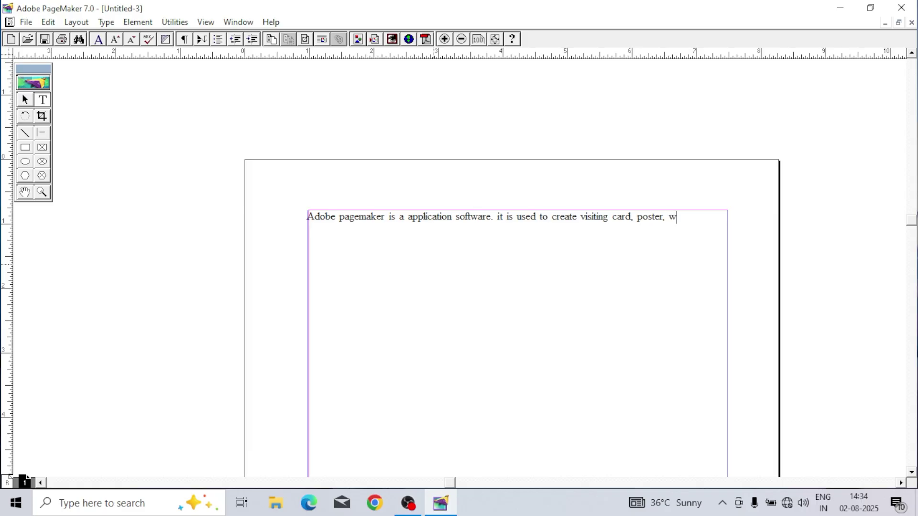
type("eddi")
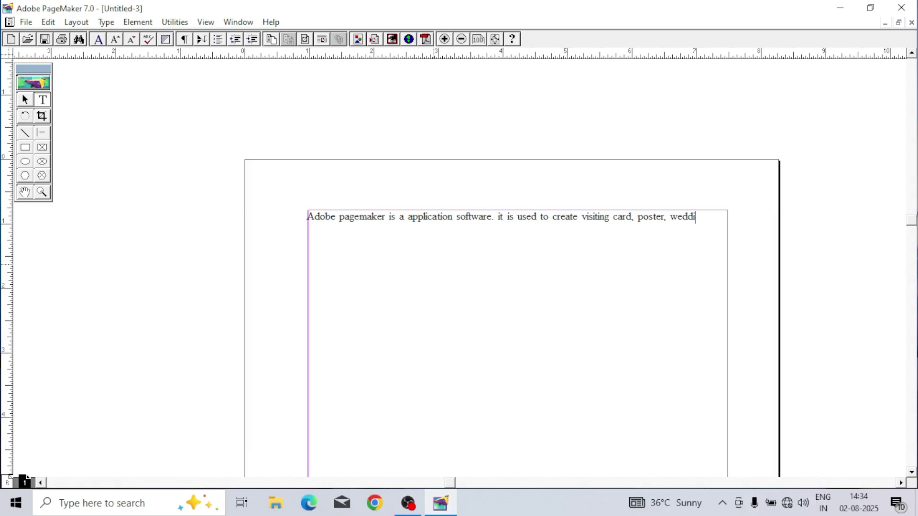
type("ng card, ")
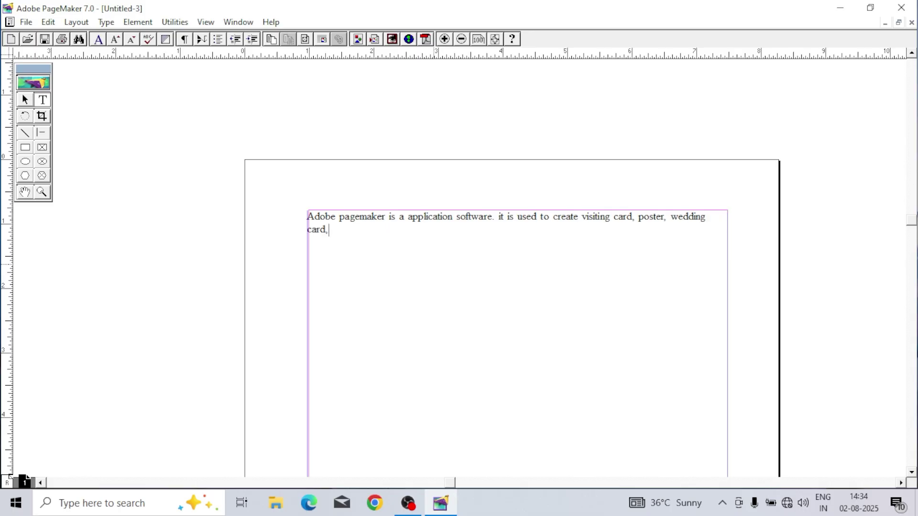
Step: End the list with "etc..." and extend the paragraph onto a third line with random filler letters
type("etc...a kdjsklf jaklj rekla jkdlfj aklwj erkla jdkslf j")
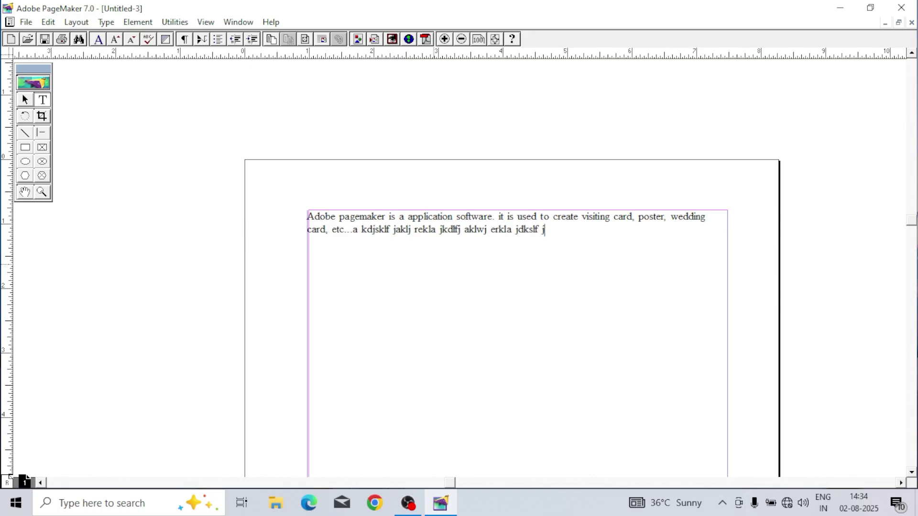
type("aklwej rklaj kdlf jalkwje rkla jdls")
type("klf jakwe rjk'a jdsfka jkdf adf ")
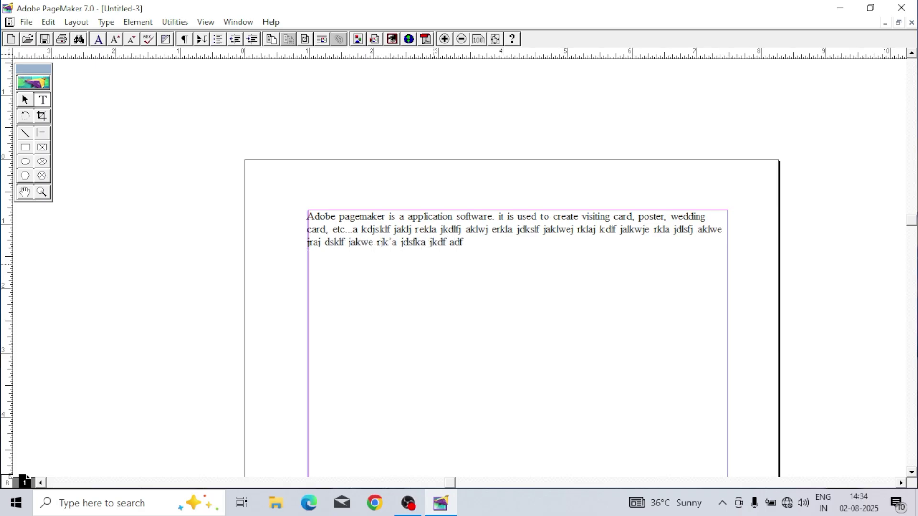
Step: Add a second paragraph of random filler letters below the first, running onto a third line, and finish it with a line break
type("asdfjka d;klfj ak;lwerj ka sdjfj ak;lwej rlkaj dsfk jalwkej rklaj sdfkj adkslfj akwerj kas jdfka jwker jasdjfk")
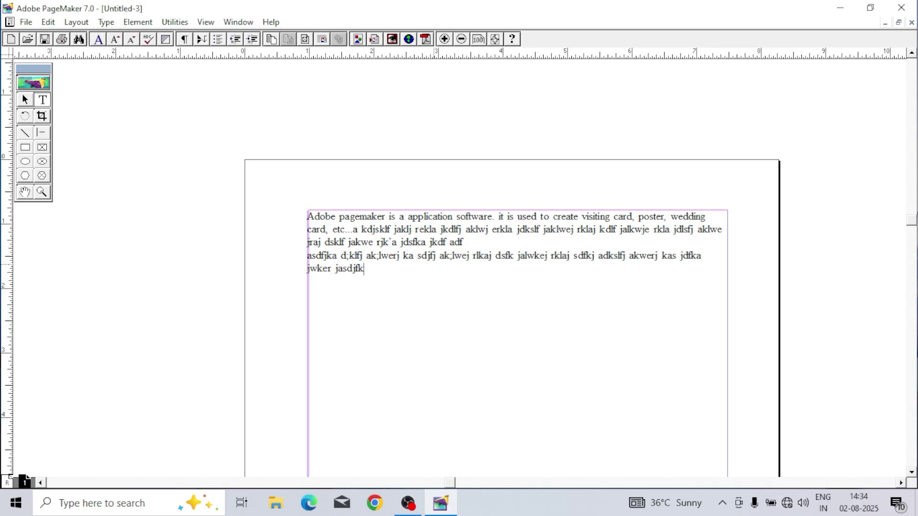
type("aj weklrj aksdfj kaj wekrj ads fka jdfk awekrj ka'sdj fkaj wkerj kasdj faj d")
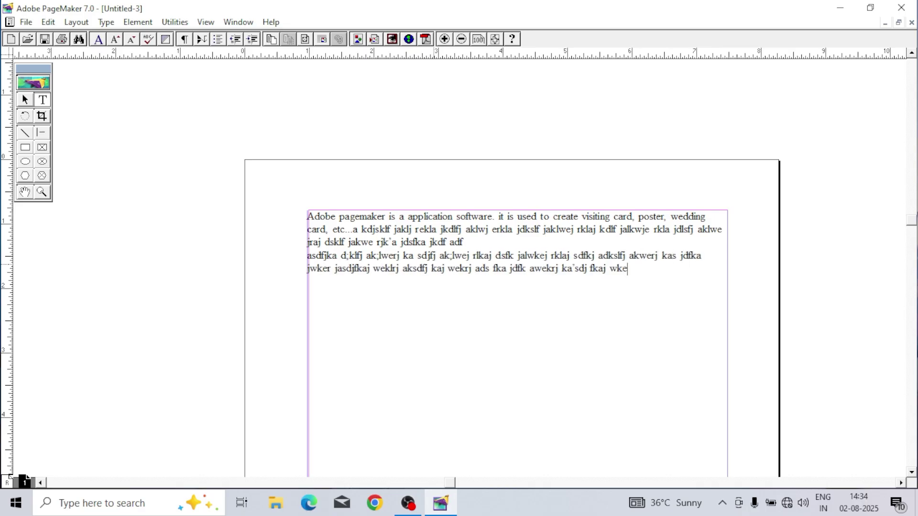
type("fkja wekrj aksdjf kaj wer aksdfj kadsj fkaj dsfk jaskdf")
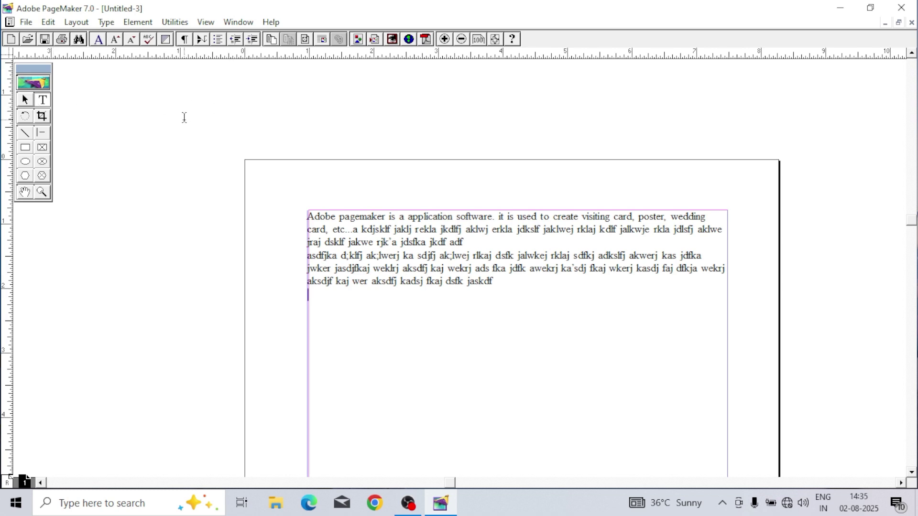
Step: Draw a text block about 2.6 inches wide on the pasteboard beside the page, entering "VSRM COMPUTER CLASSES" with its locality and city on the second line
scroll(145, 116, "left", 10)
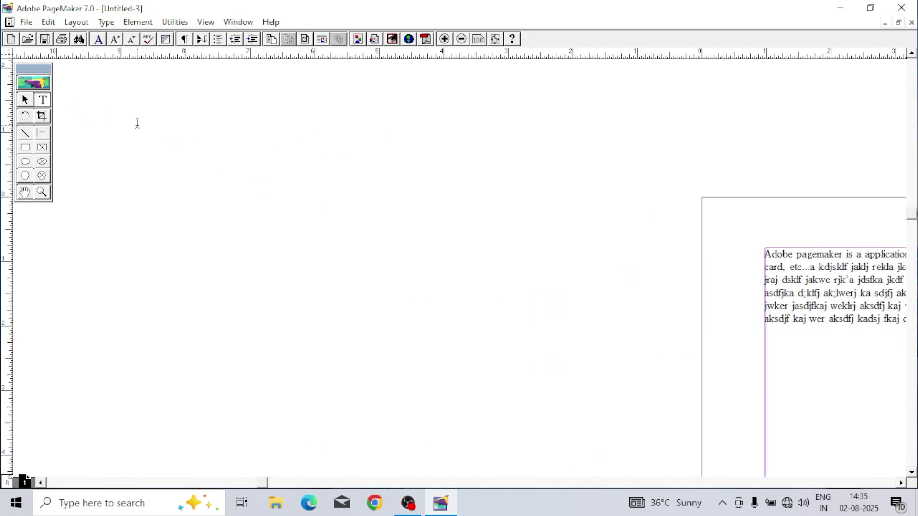
left_click_drag(132, 118, 302, 167)
type("VSRM COMPUTER CL")
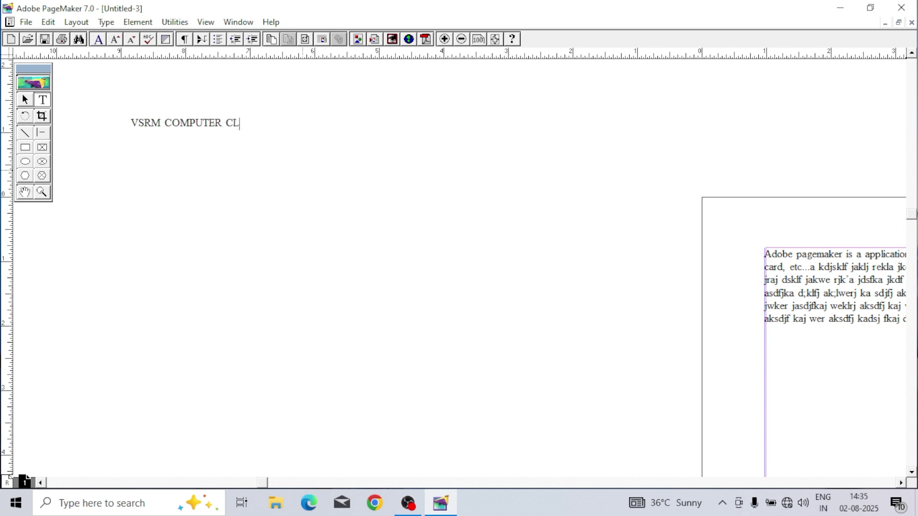
type("ASSES ")
type("KASHIPUR,")
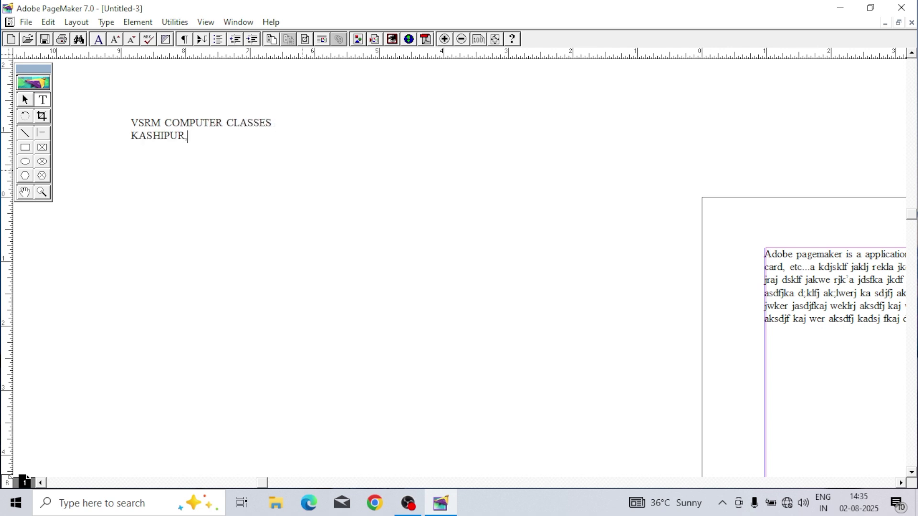
type(" SAMASTIPU")
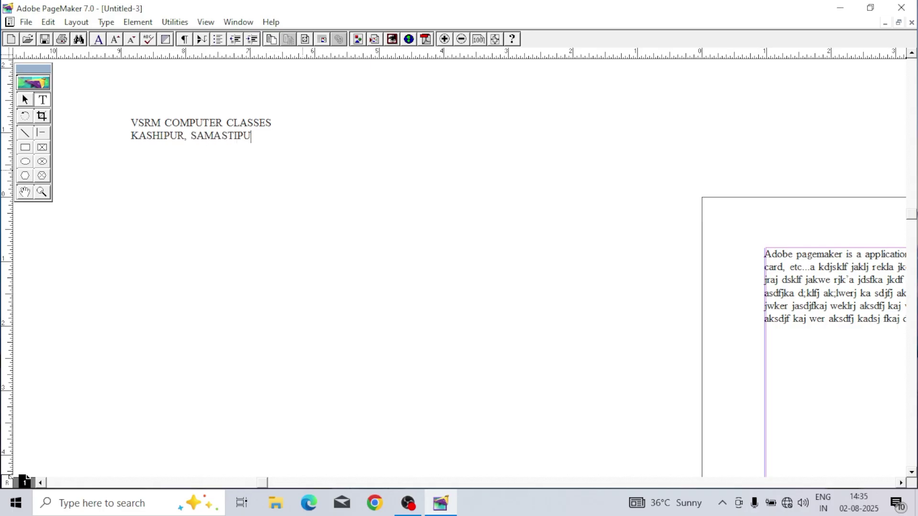
type("R")
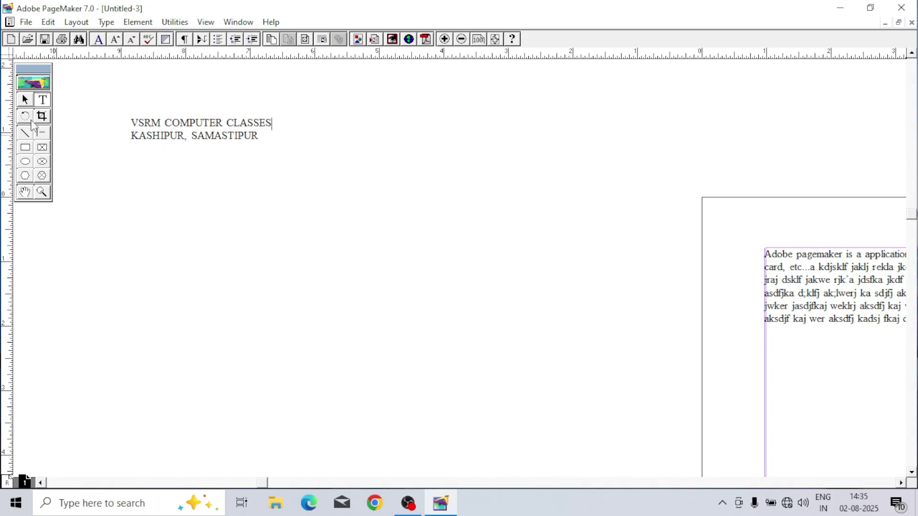
Step: With the Pointer tool, move the "VSRM COMPUTER CLASSES" text block about 1.5 inches right and 0.6 inch down on the pasteboard
left_click(26, 101)
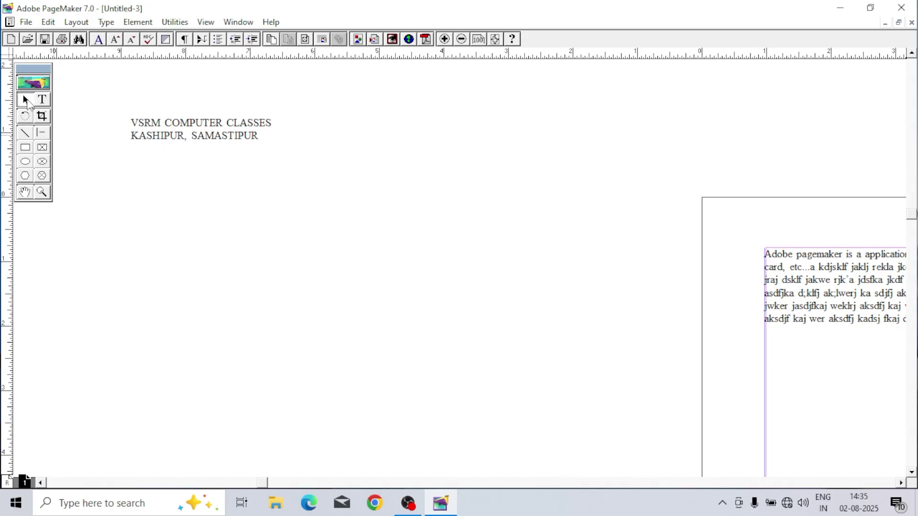
left_click(181, 123)
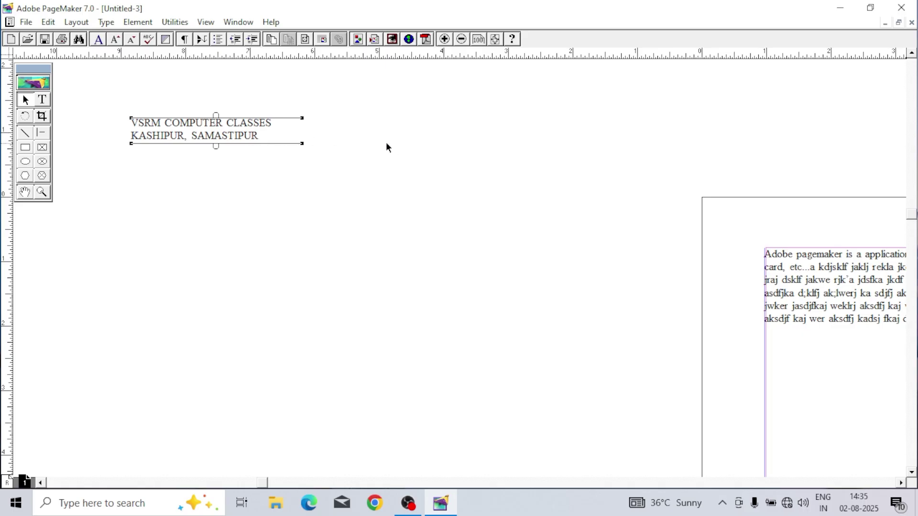
left_click(45, 101)
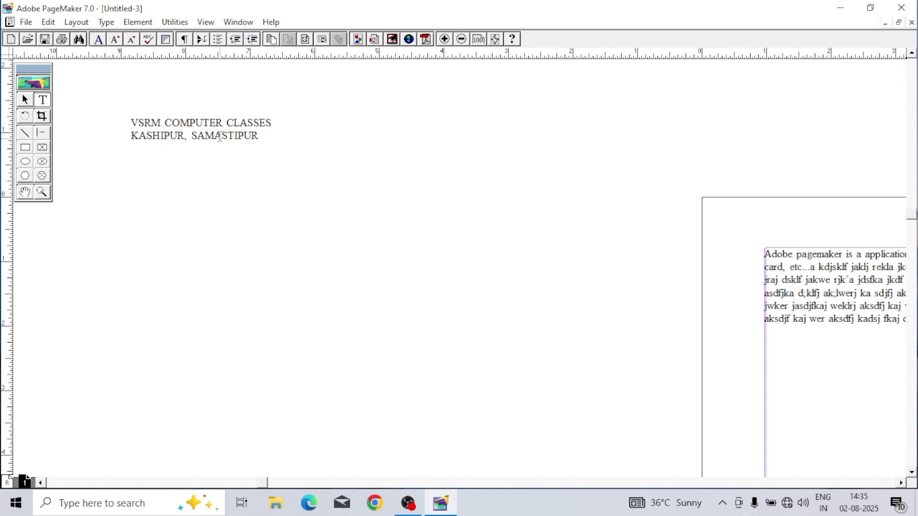
left_click(25, 100)
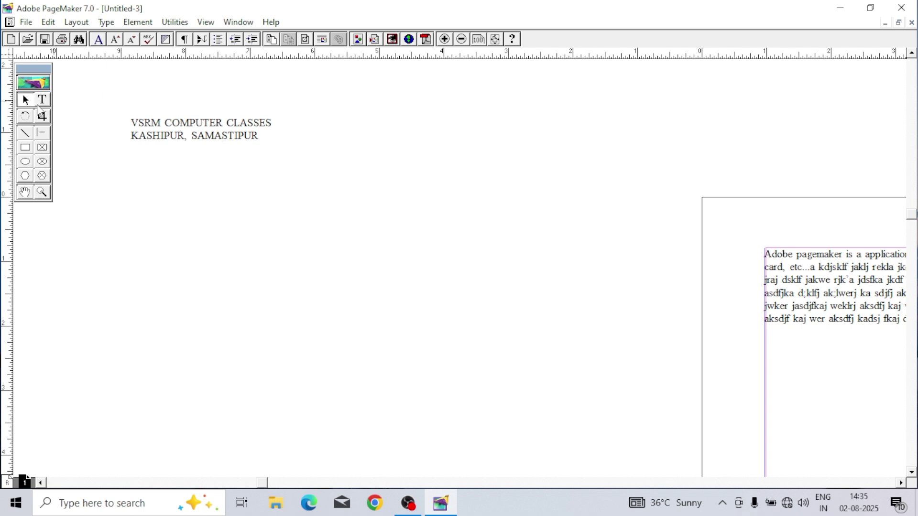
left_click(174, 133)
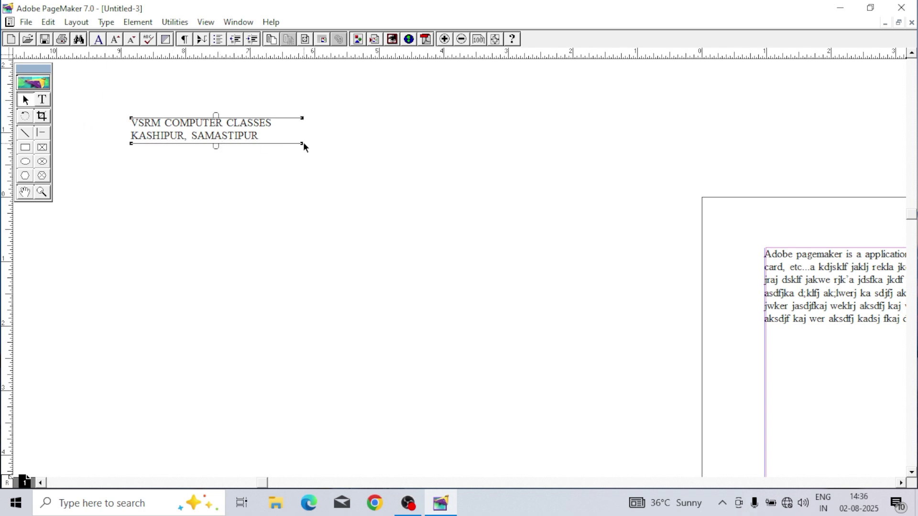
left_click_drag(193, 127, 228, 165)
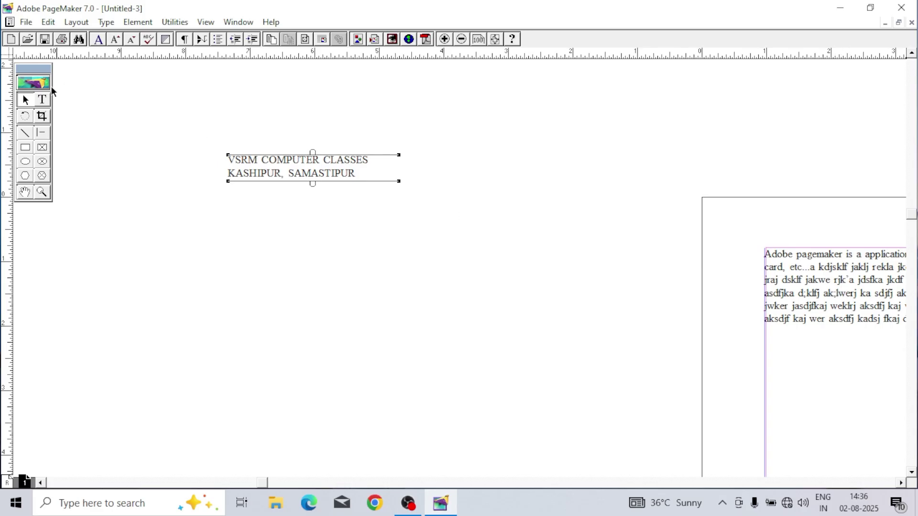
Step: Create a text block about 4.3 inches wide below it reading "COMPUTER COURSES", and check its handles with the Pointer tool before deselecting it
left_click(42, 100)
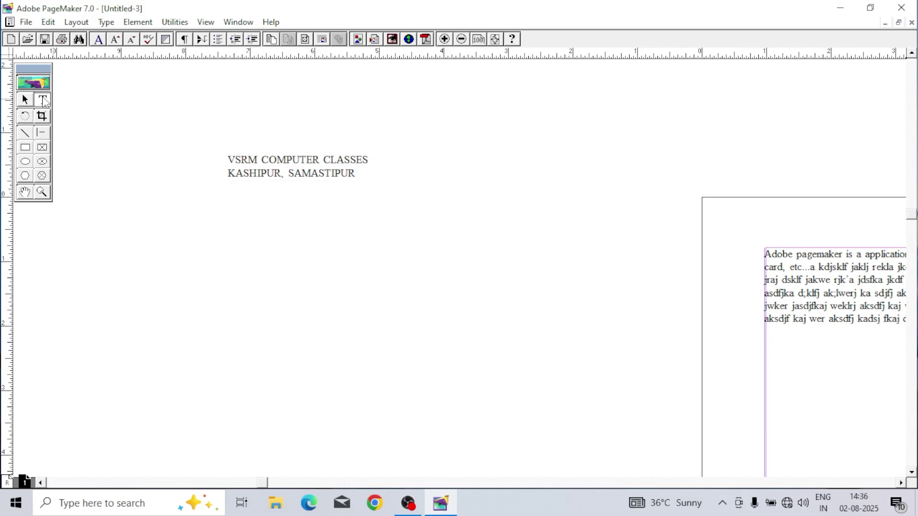
left_click_drag(148, 232, 428, 285)
type("COMPUTER ")
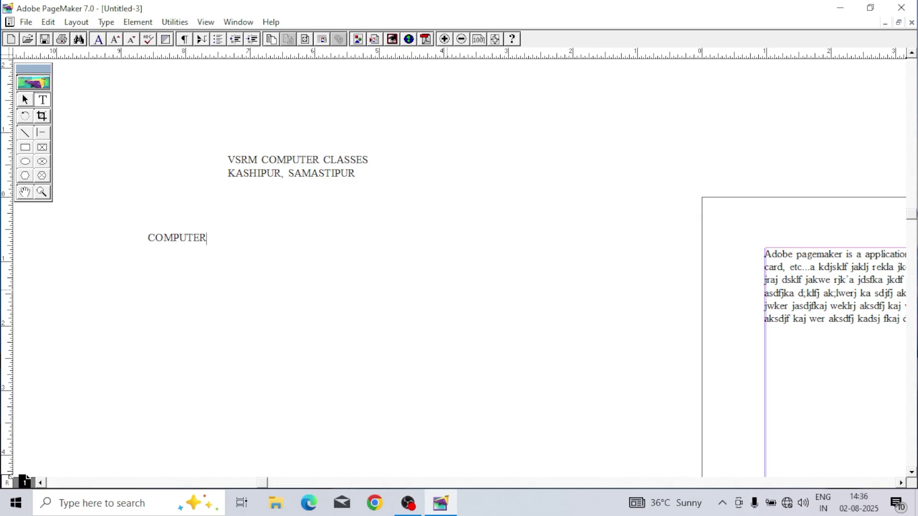
type("COURSES")
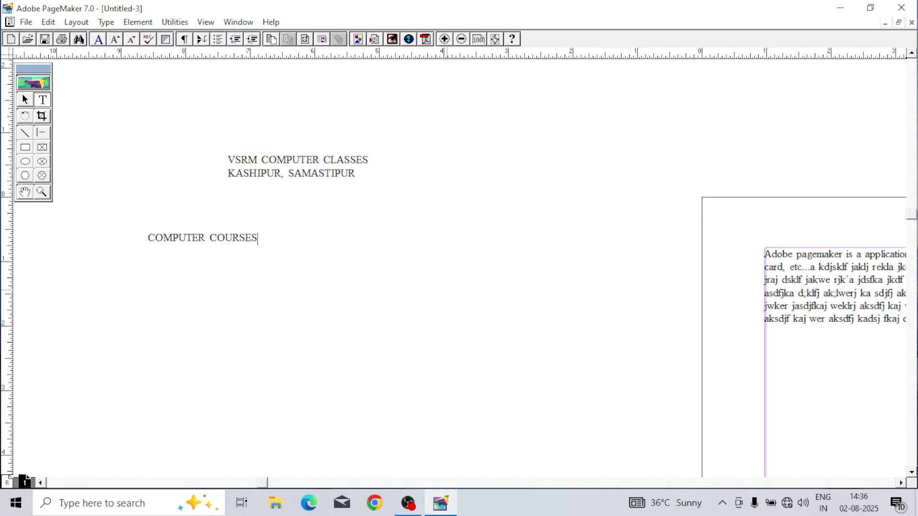
left_click(26, 100)
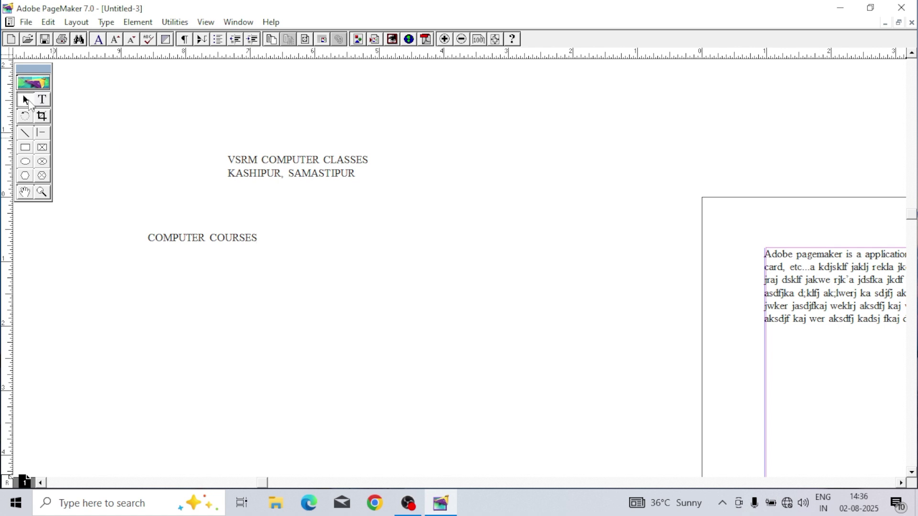
left_click(208, 238)
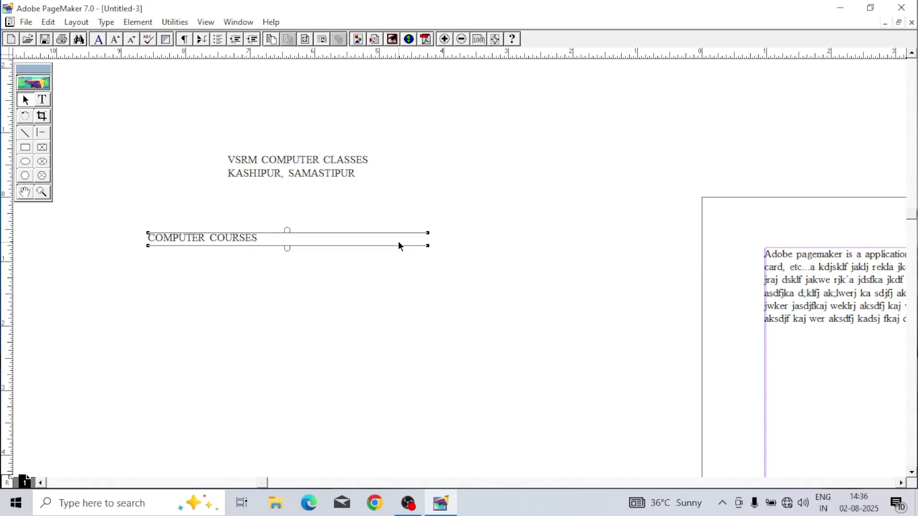
left_click(198, 189)
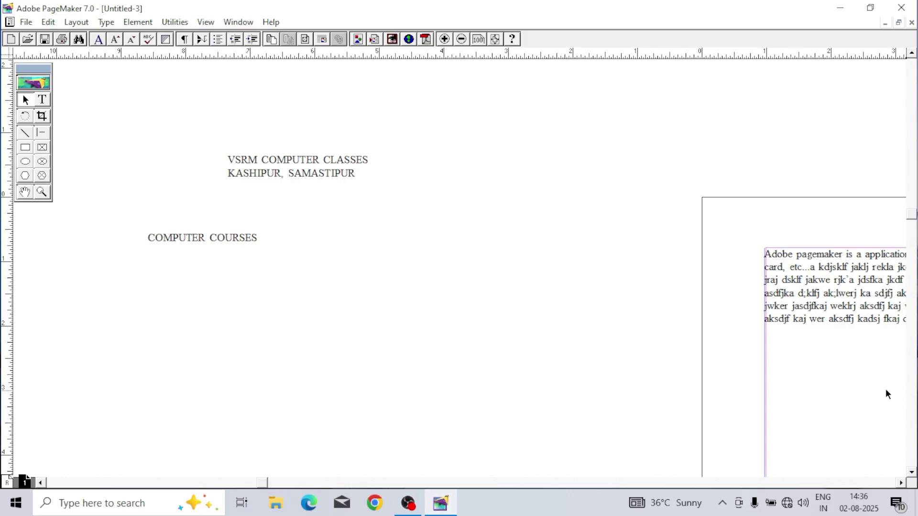
Step: Highlight all the text of the two paragraphs on the page with the Text tool, from the last word back to "Adobe"
left_click_drag(537, 304, 382, 308)
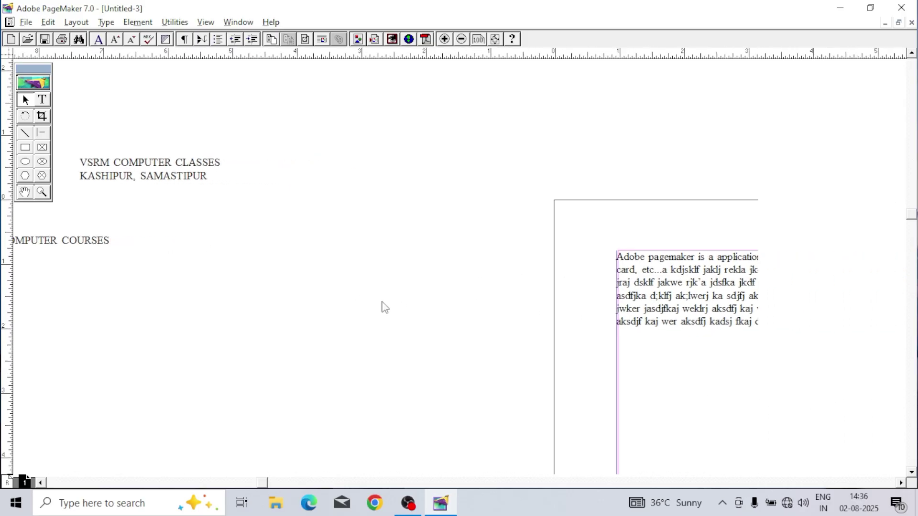
left_click_drag(521, 289, 295, 248)
left_click_drag(592, 320, 521, 308)
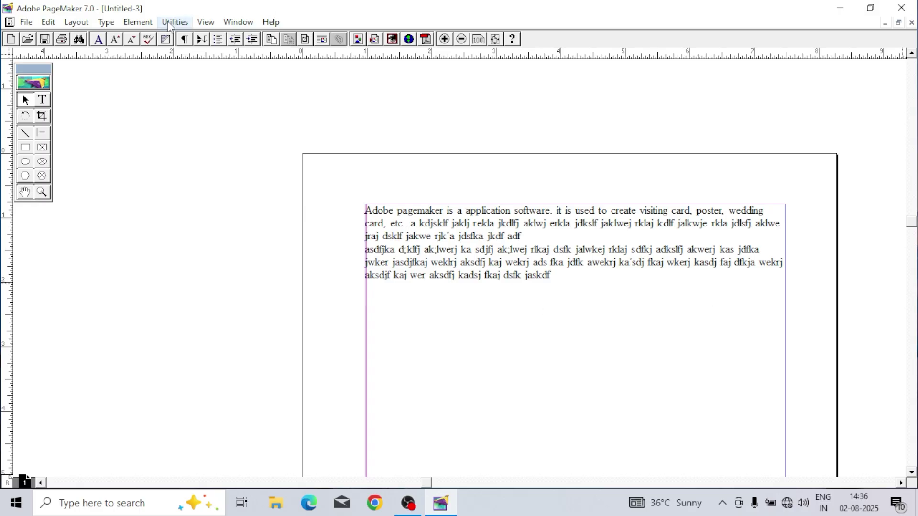
left_click(44, 101)
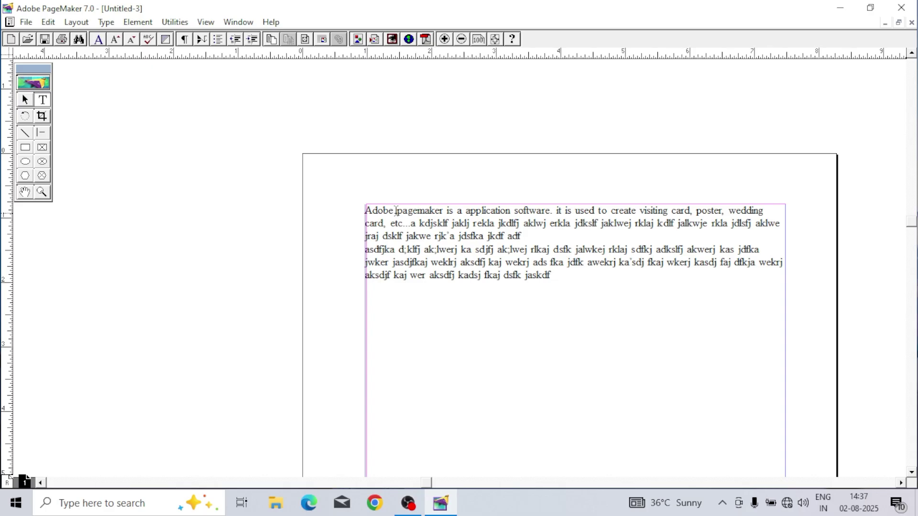
left_click_drag(365, 211, 651, 251)
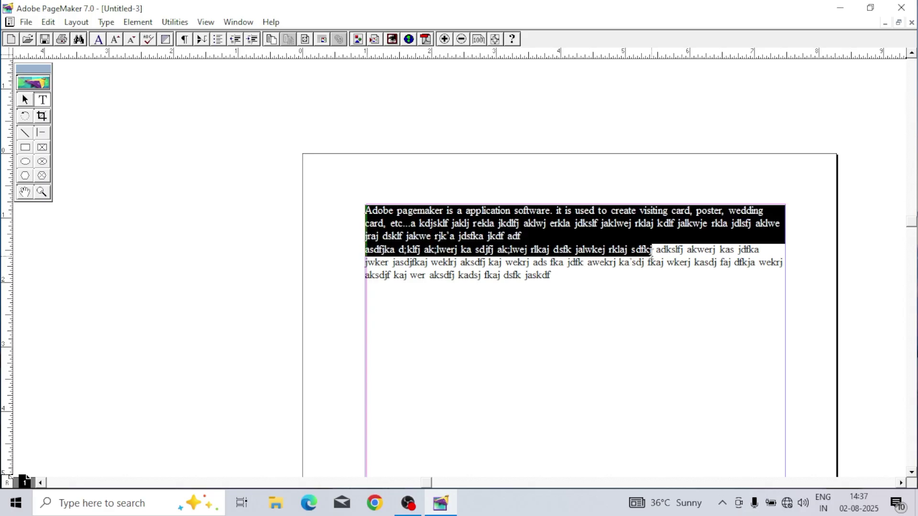
left_click(518, 232)
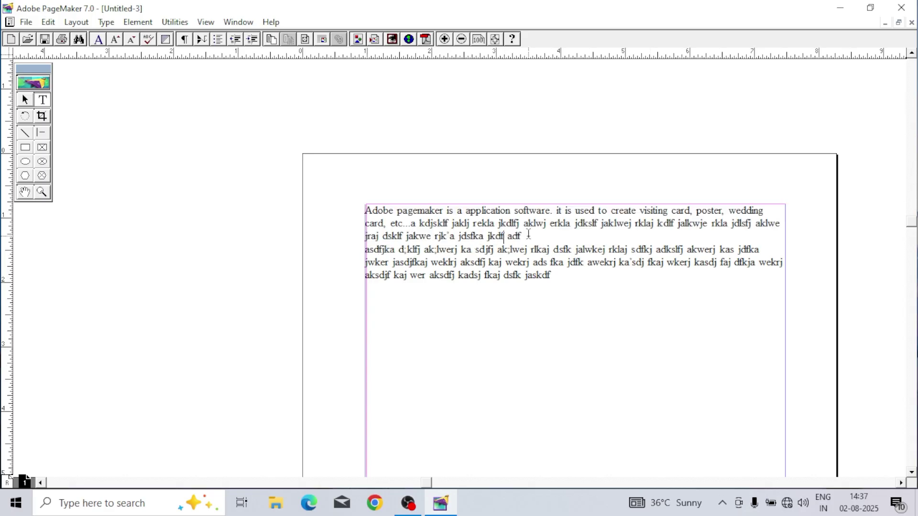
key("ctrl+a")
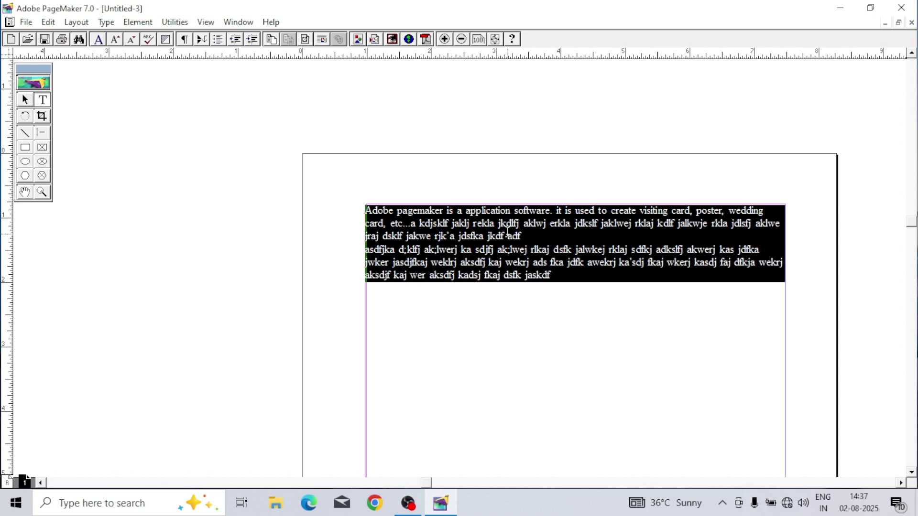
left_click(554, 274)
left_click_drag(554, 274, 361, 209)
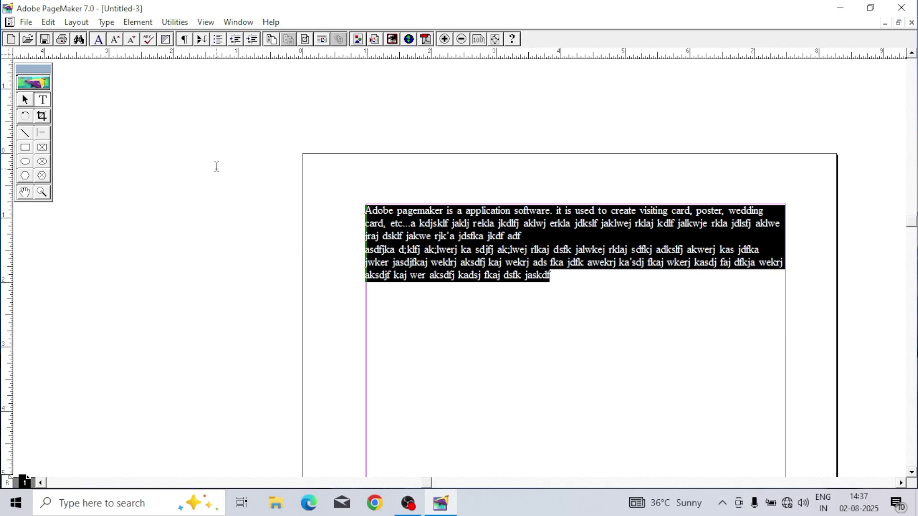
Step: Increase the font size of both selected paragraphs in repeated small increments, well beyond the original size
key("ctrl+shift+period")
key("ctrl+shift+period")
key("ctrl+shift+period")
key("ctrl+shift+period")
key("ctrl+shift+period")
key("ctrl+shift+period")
key("ctrl+shift+period")
key("ctrl+shift+period")
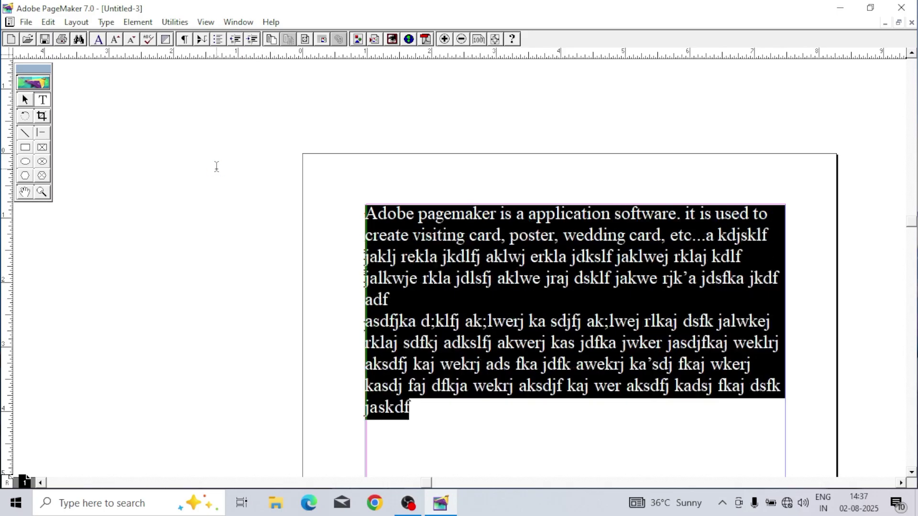
key("ctrl+shift+period")
key("ctrl+shift+period")
key("ctrl+shift+period")
key("ctrl+shift+period")
key("ctrl+shift+period")
key("ctrl+shift+period")
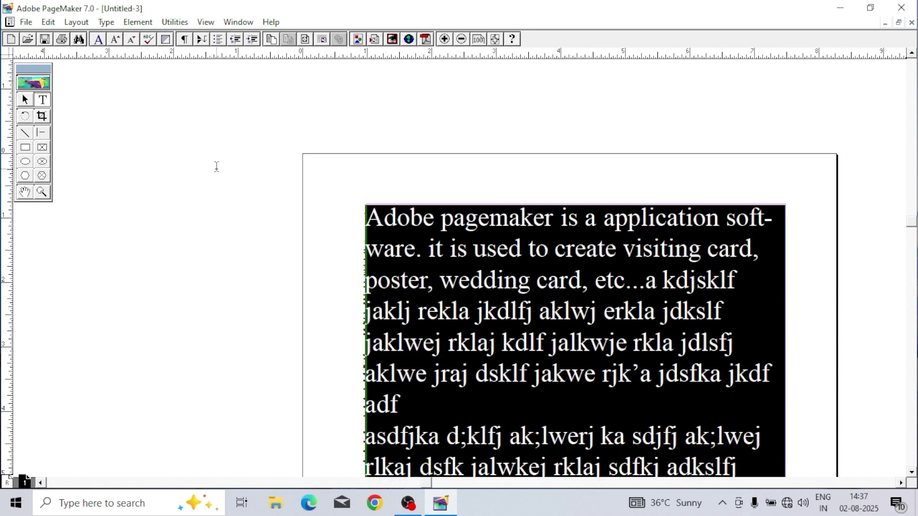
key("ctrl+shift+period")
key("ctrl+shift+period")
key("ctrl+shift+period")
Step: Decrease the font size of the selected paragraphs in small increments until the text wraps to eight lines
key("ctrl+shift+comma")
key("ctrl+shift+comma")
key("ctrl+shift+comma")
key("ctrl+shift+comma")
key("ctrl+shift+comma")
key("ctrl+shift+comma")
key("ctrl+shift+comma")
key("ctrl+shift+comma")
key("ctrl+shift+comma")
key("ctrl+shift+comma")
key("ctrl+shift+comma")
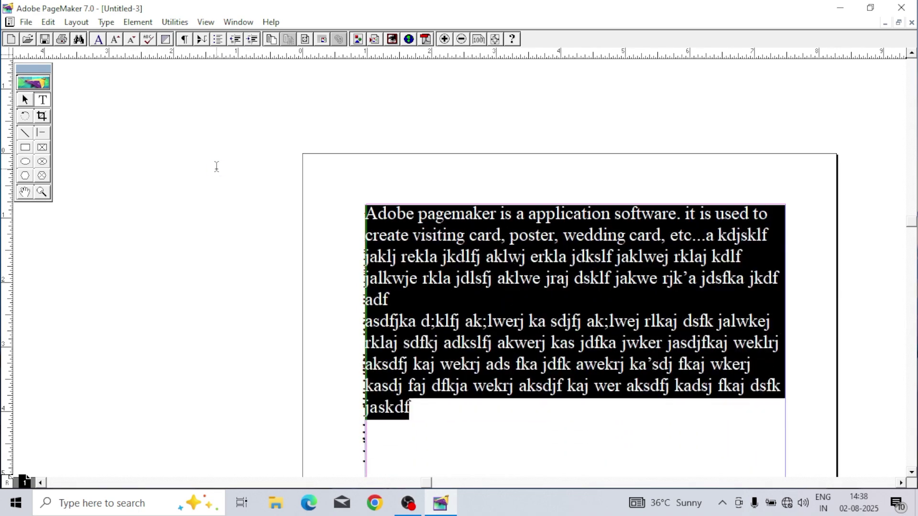
key("ctrl+shift+comma")
key("ctrl+shift+comma")
key("ctrl+shift+comma")
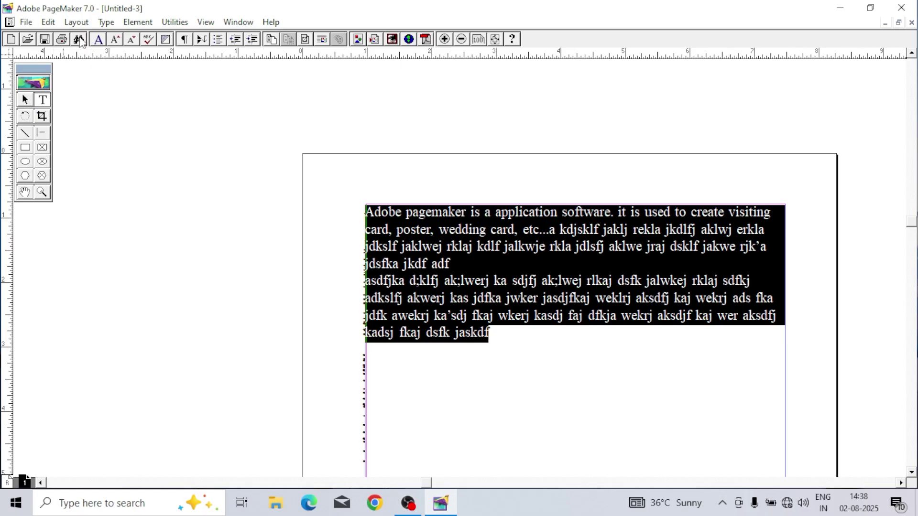
Step: Look at the available type styles without applying one, deselect the paragraphs and switch to the Pointer tool
left_click(103, 23)
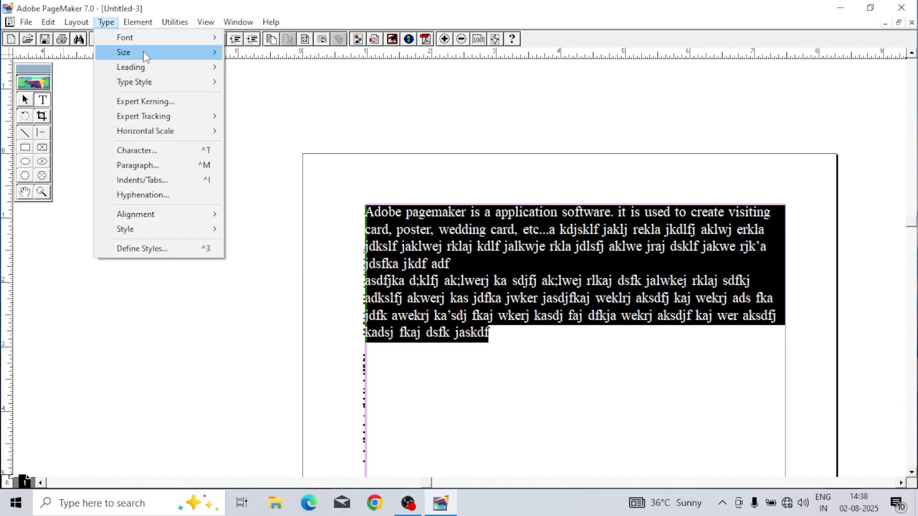
mouse_move(154, 80)
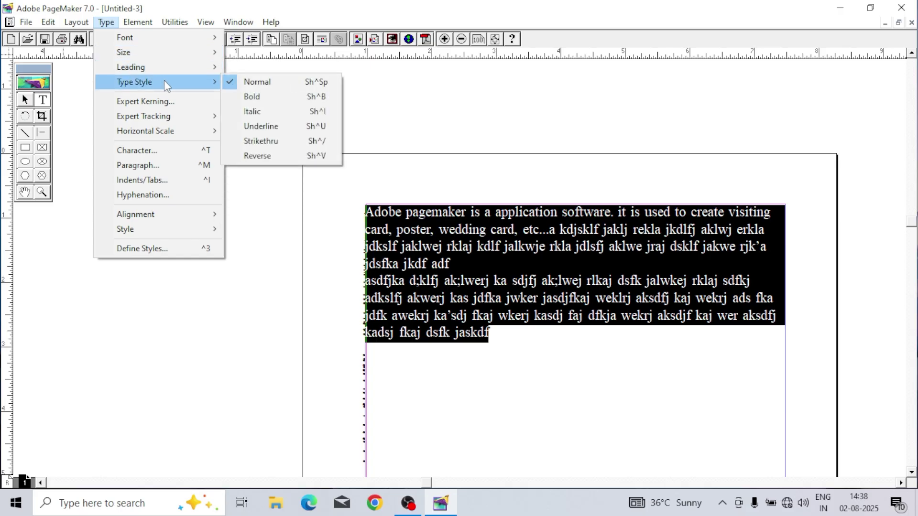
left_click(230, 225)
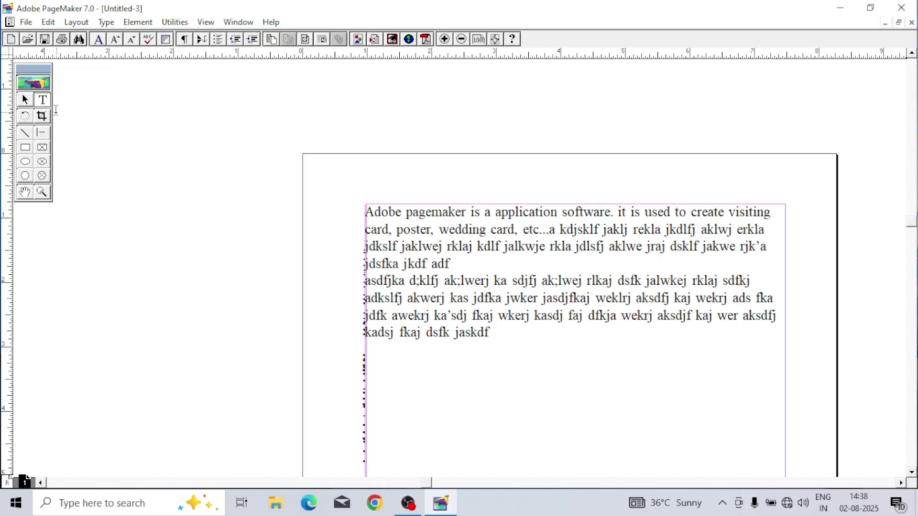
left_click(26, 101)
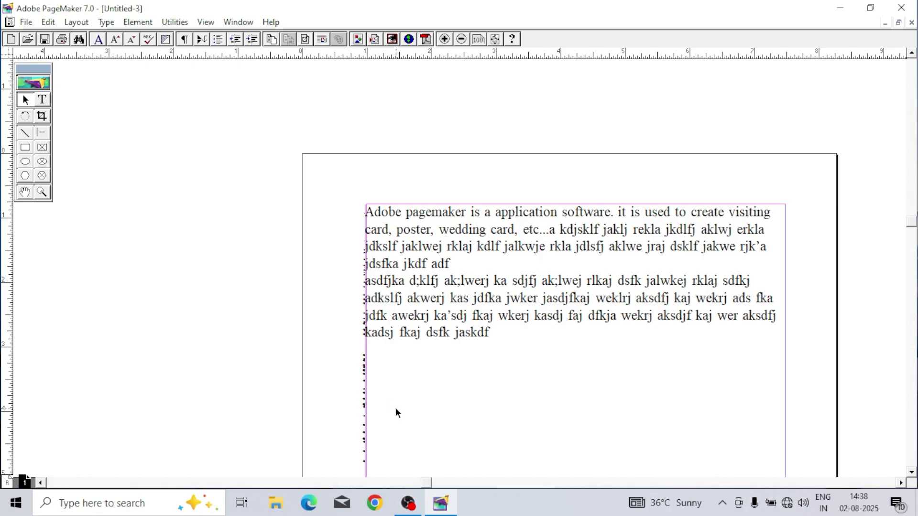
Step: Select all the text in the VSRM COMPUTER CLASSES block on the pasteboard and enlarge its font in small increments until it wraps to four lines
left_click_drag(236, 426, 224, 75)
left_click_drag(290, 301, 327, 478)
left_click_drag(327, 316, 290, 360)
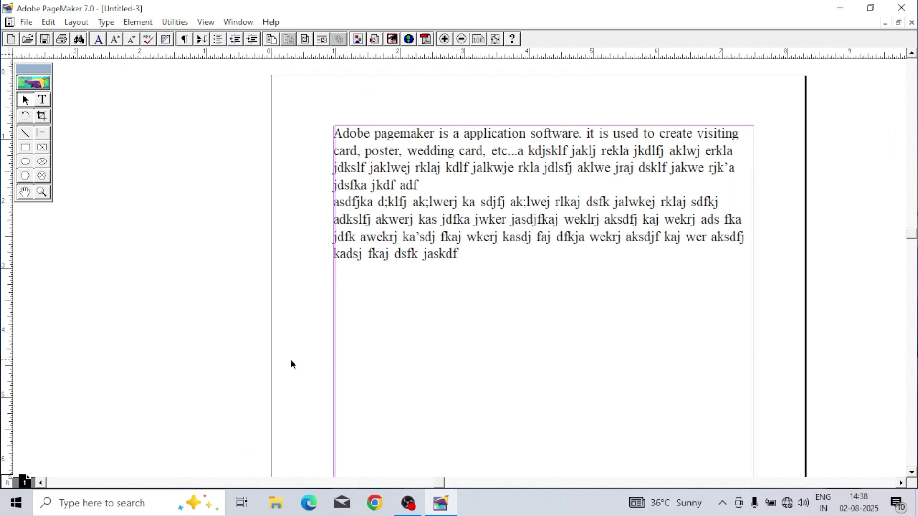
left_click_drag(392, 366, 371, 361)
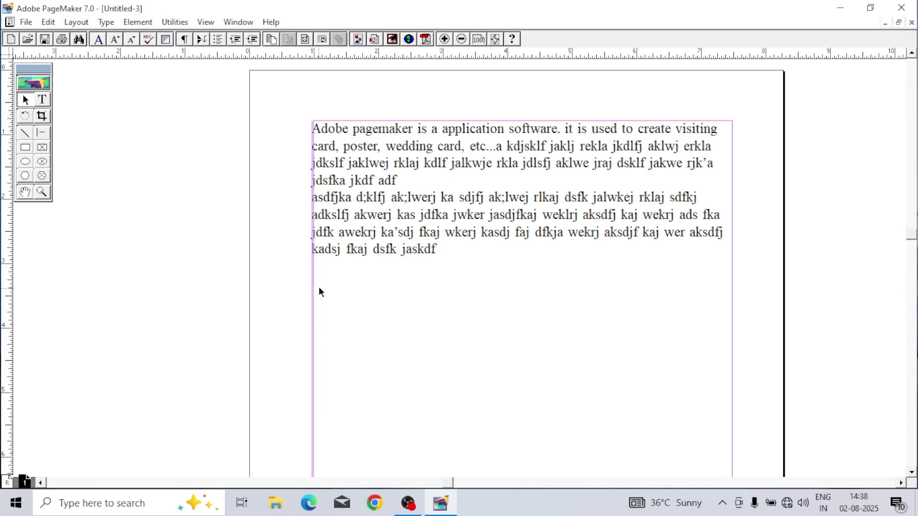
left_click_drag(99, 199, 338, 246)
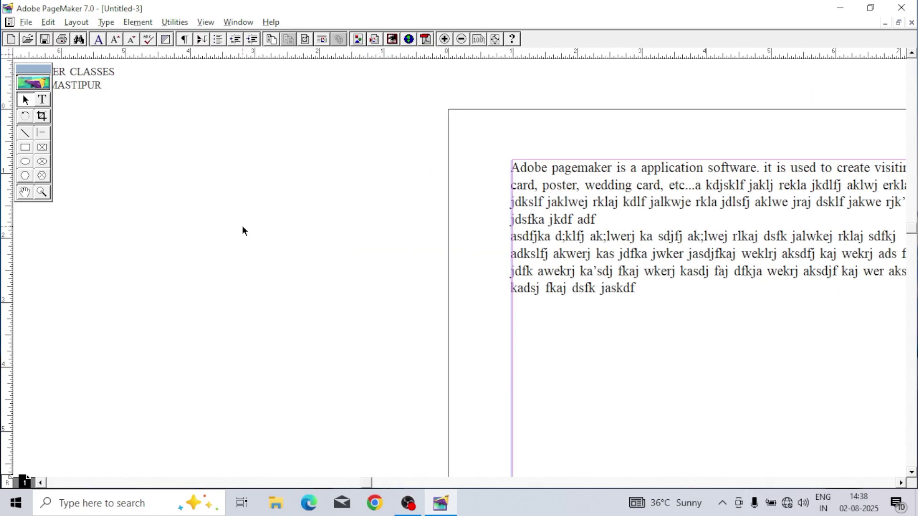
left_click(43, 99)
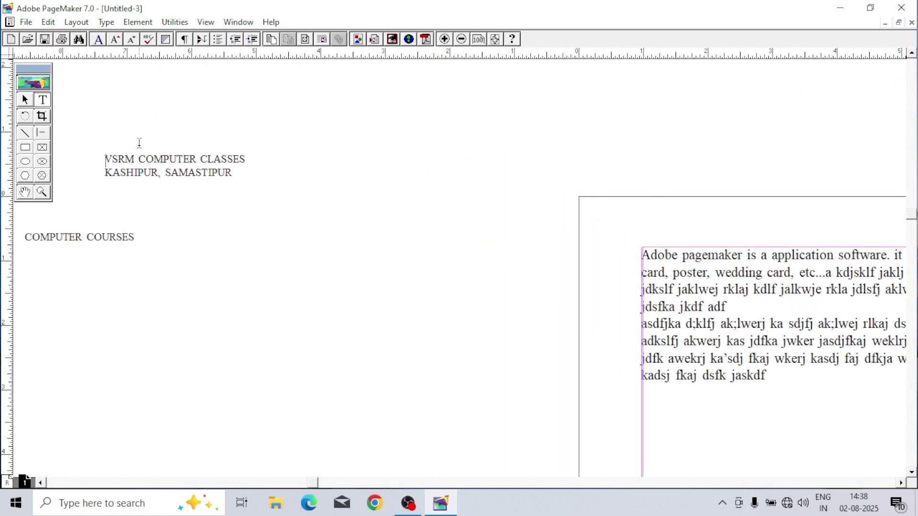
left_click(144, 173)
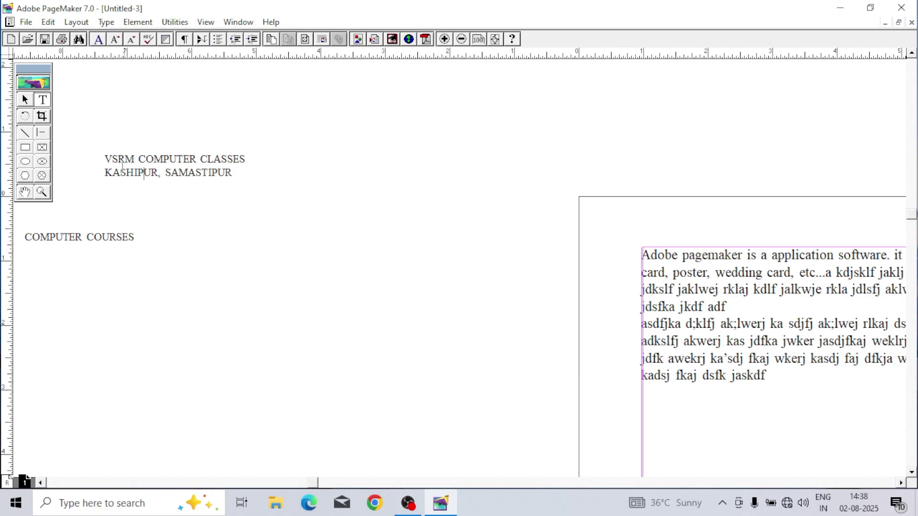
left_click(106, 173)
left_click_drag(106, 172, 234, 173)
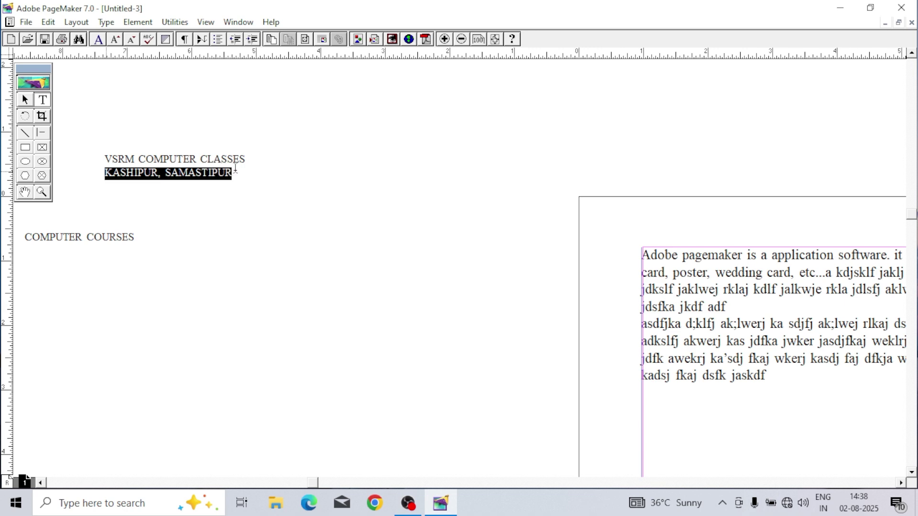
left_click(202, 173)
key("ctrl+a")
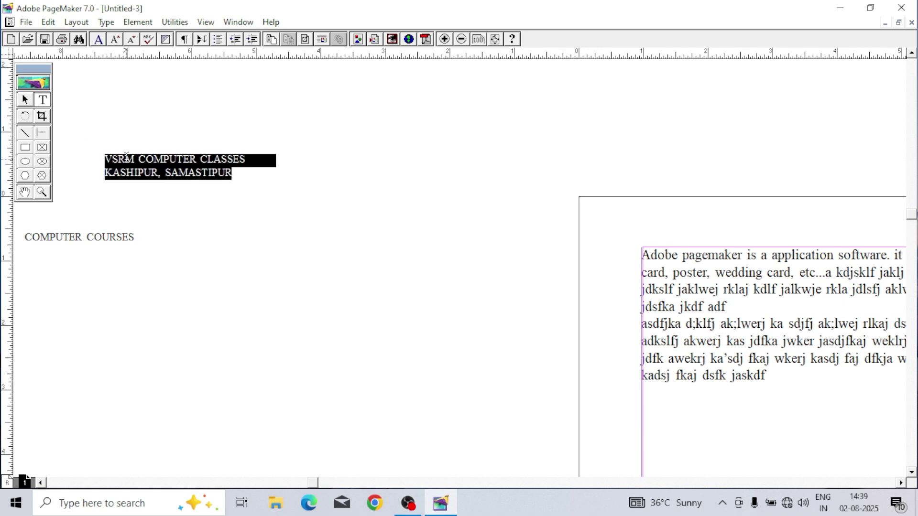
key("ctrl+shift+period")
key("ctrl+shift+period")
key("ctrl+shift+period")
key("ctrl+shift+period")
key("ctrl+shift+period")
key("ctrl+shift+period")
key("ctrl+shift+period")
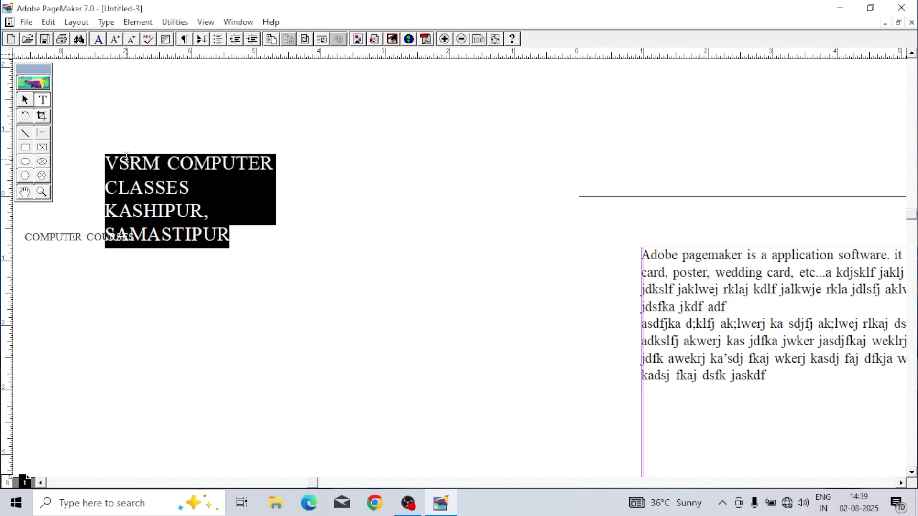
Step: Decrease the font size of the selected VSRM COMPUTER CLASSES text in small increments until it fits on two lines
key("ctrl+shift+comma")
key("ctrl+shift+comma")
key("ctrl+shift+comma")
key("ctrl+shift+comma")
key("ctrl+shift+comma")
key("ctrl+shift+comma")
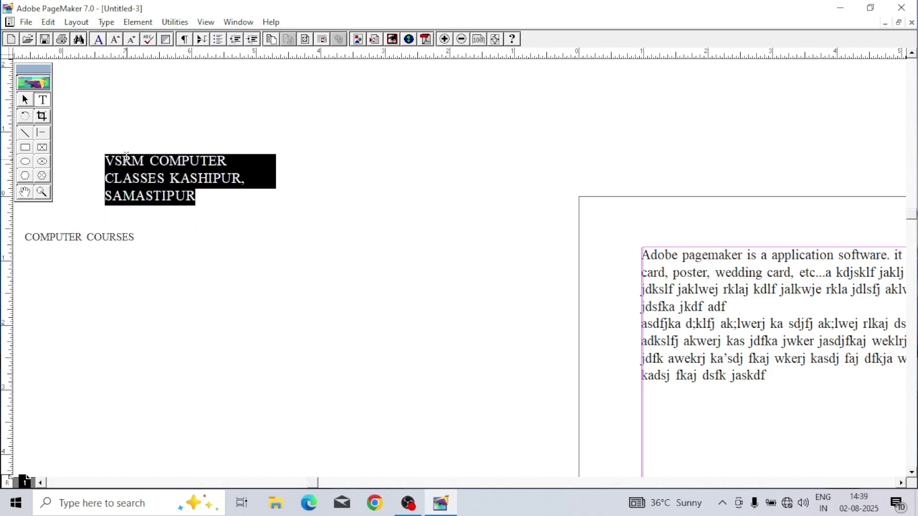
key("ctrl+shift+comma")
key("ctrl+shift+comma")
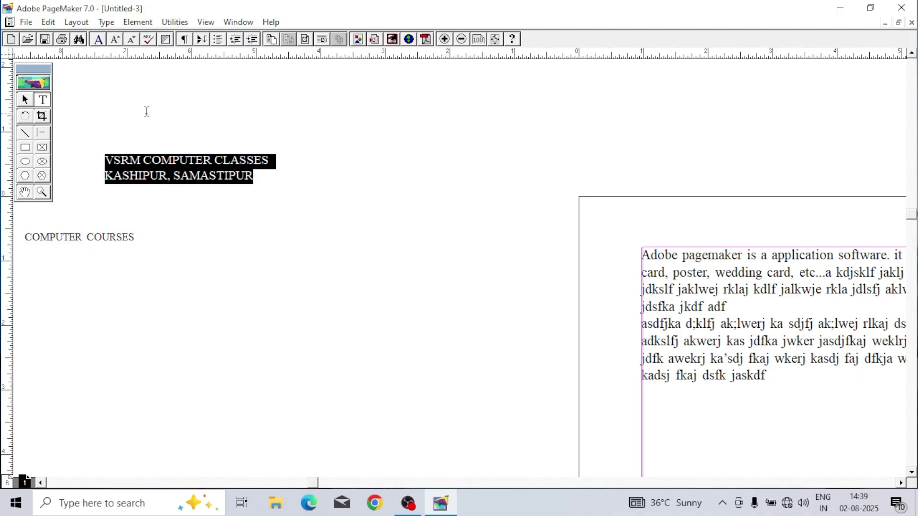
Step: Move the VSRM COMPUTER CLASSES text block from the pasteboard onto the page, just below the second paragraph
left_click(25, 100)
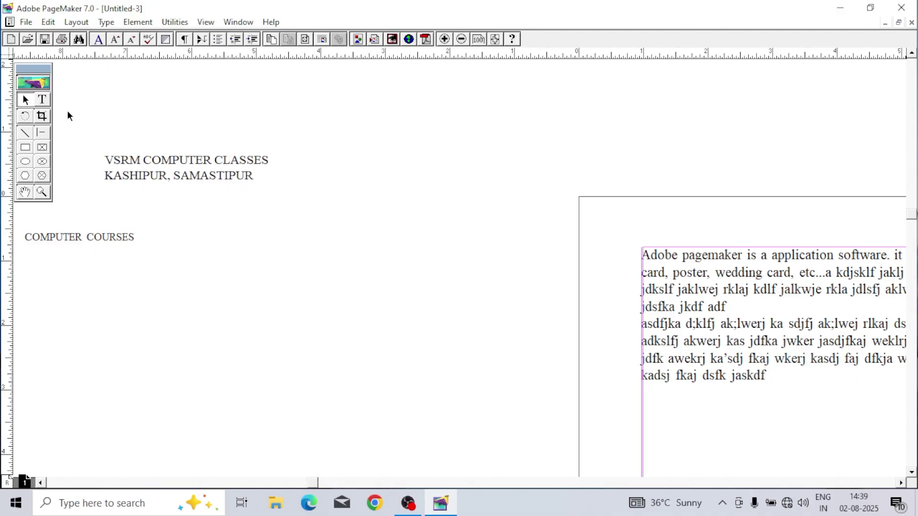
left_click(139, 160)
left_click_drag(143, 163, 739, 413)
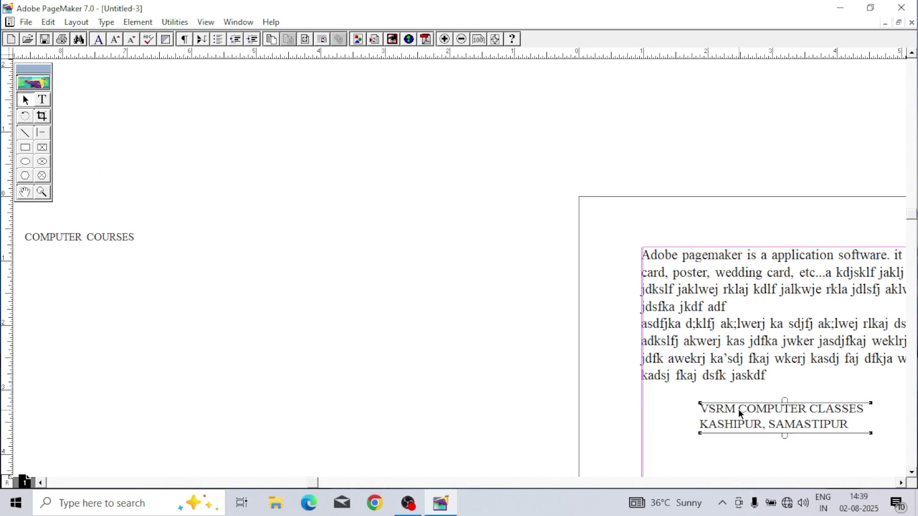
left_click_drag(765, 446, 249, 265)
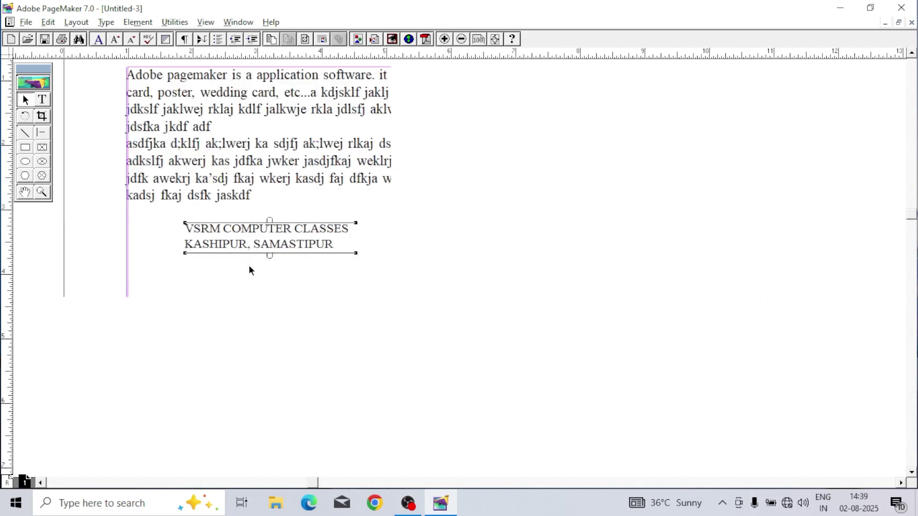
mouse_move(301, 243)
left_mouse_down()
mouse_move(371, 248)
mouse_move(292, 251)
left_mouse_up()
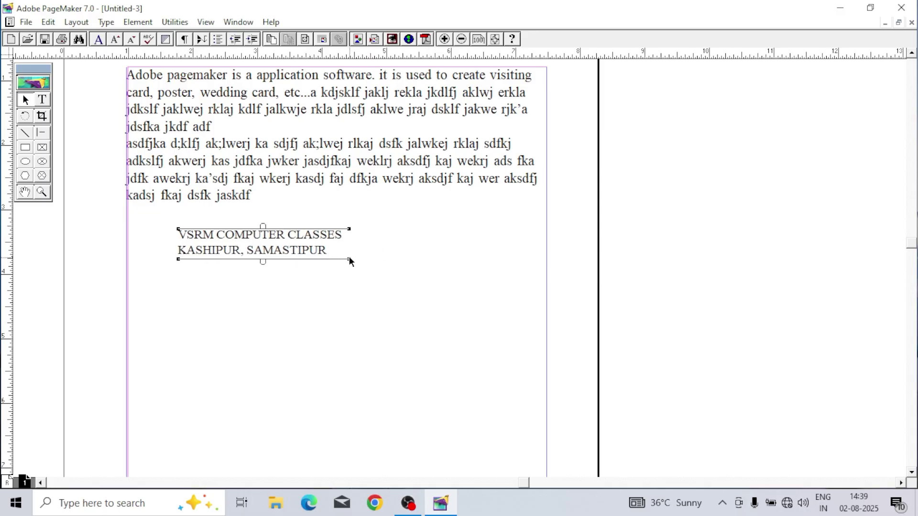
Step: Narrow the heading block, widen it until its text fits on one line, and enlarge all its text slightly
left_click_drag(351, 259, 242, 360)
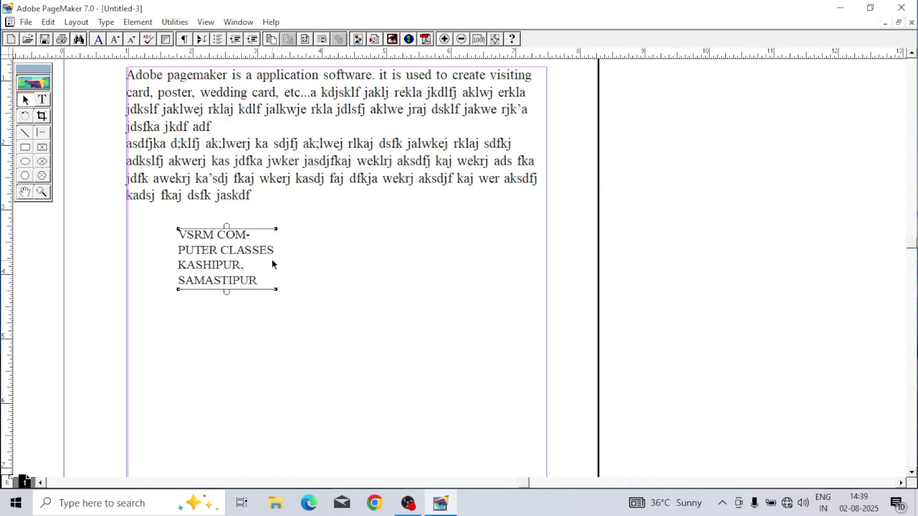
left_click_drag(276, 289, 500, 245)
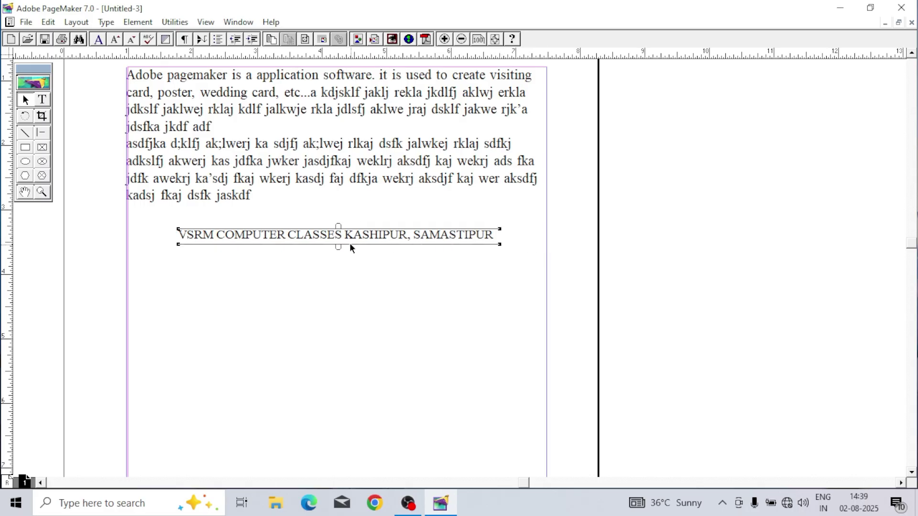
left_click(42, 103)
key("ctrl+a")
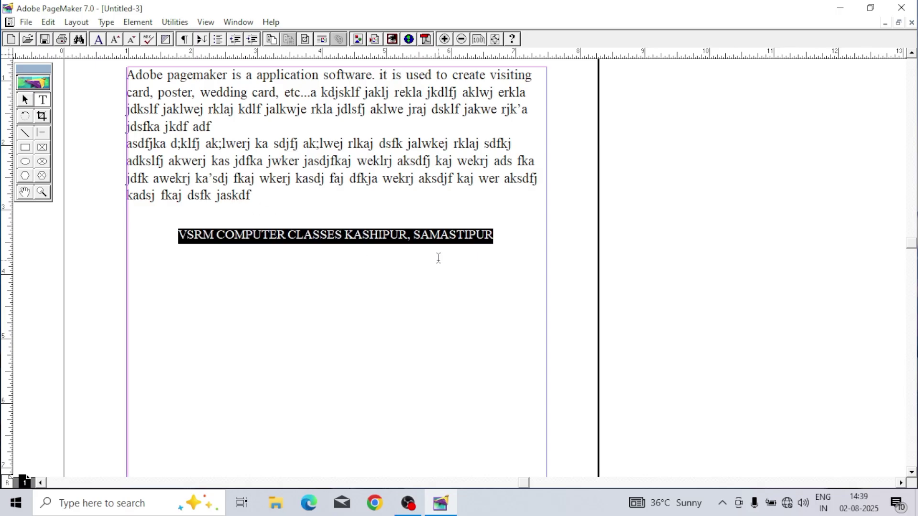
key("ctrl+shift+greater")
key("ctrl+shift+greater")
key("ctrl+shift+greater")
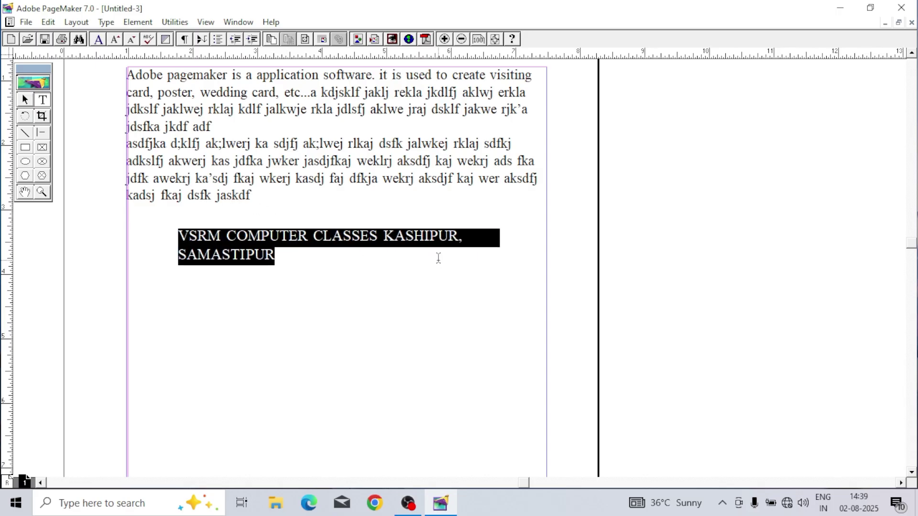
key("ctrl+shift+less")
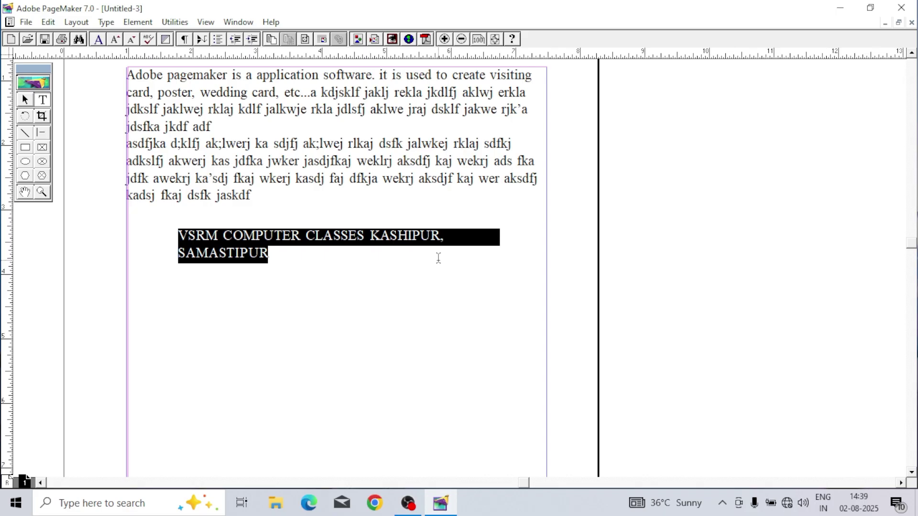
Step: Widen the VSRM COMPUTER CLASSES block until its text fits on one line and centre it between the page margins
left_click(25, 100)
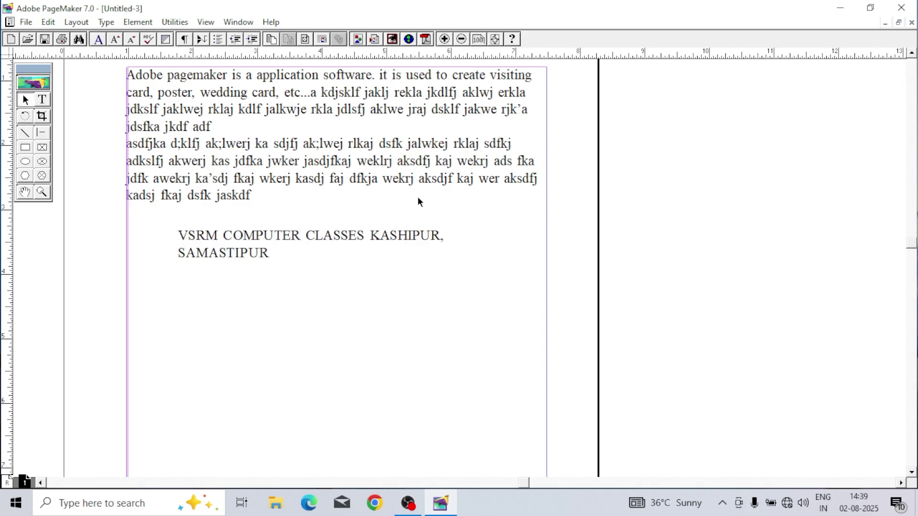
left_click(423, 238)
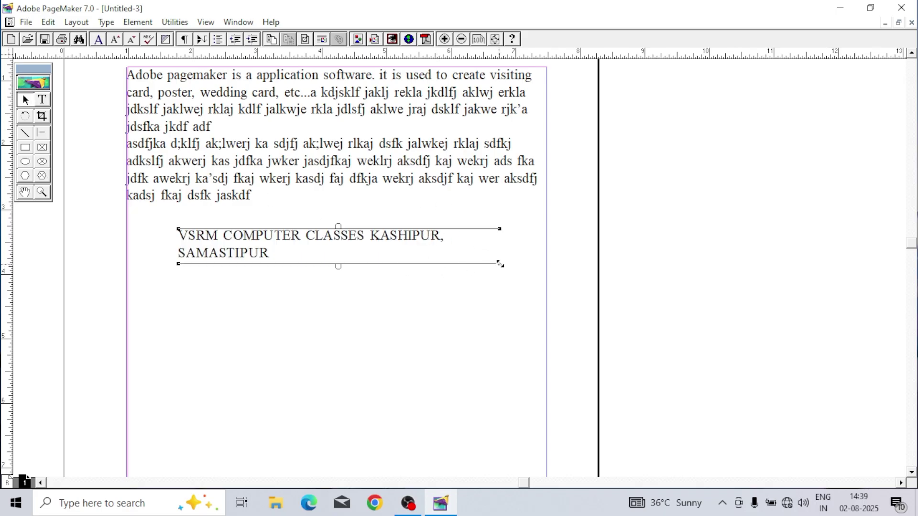
left_click_drag(498, 262, 550, 245)
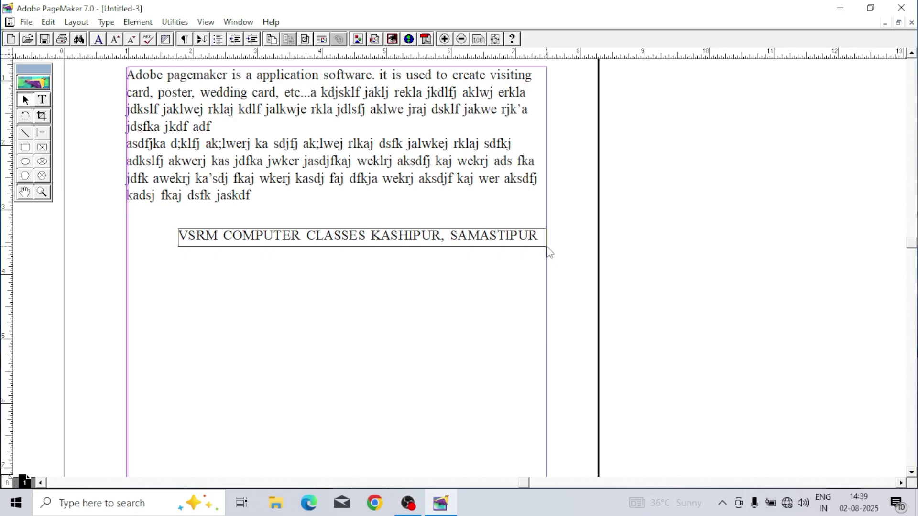
left_click_drag(490, 239, 458, 234)
left_click(448, 286)
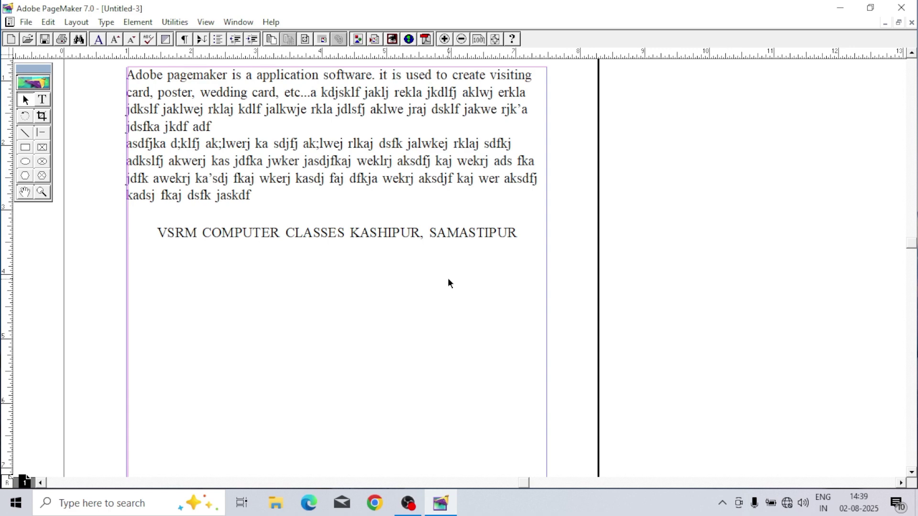
Step: Select all the COMPUTER COURSES text on the pasteboard and increase its font size in repeated small increments
scroll(311, 254, "left", 5)
scroll(279, 300, "up", 2)
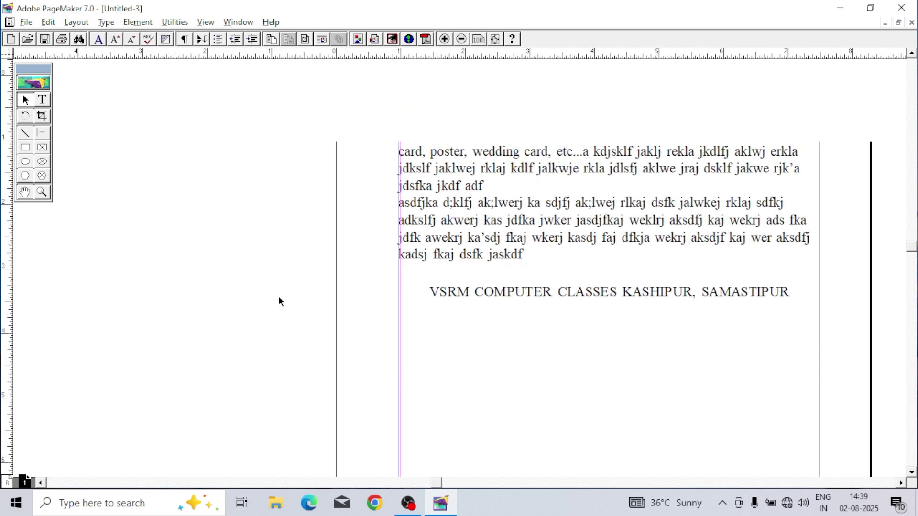
scroll(274, 238, "down", 2)
scroll(242, 215, "right", 2)
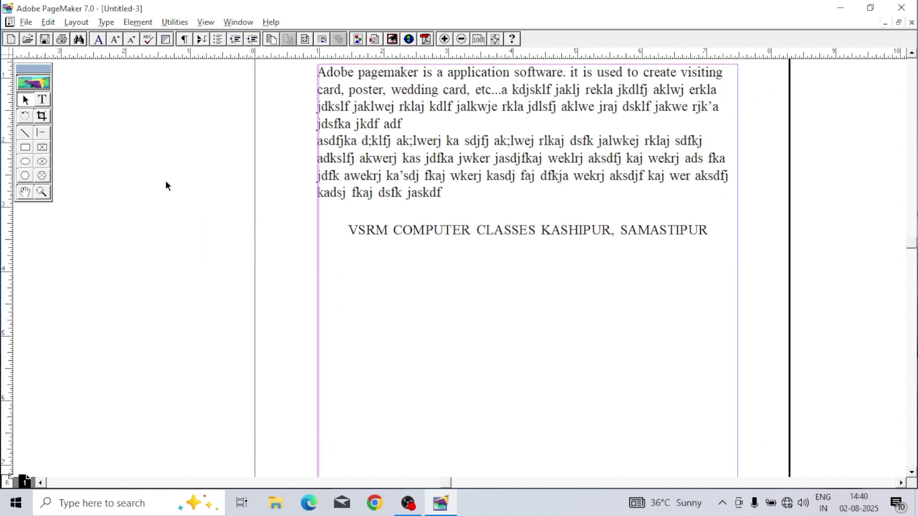
scroll(165, 184, "left", 8)
scroll(165, 185, "up", 4)
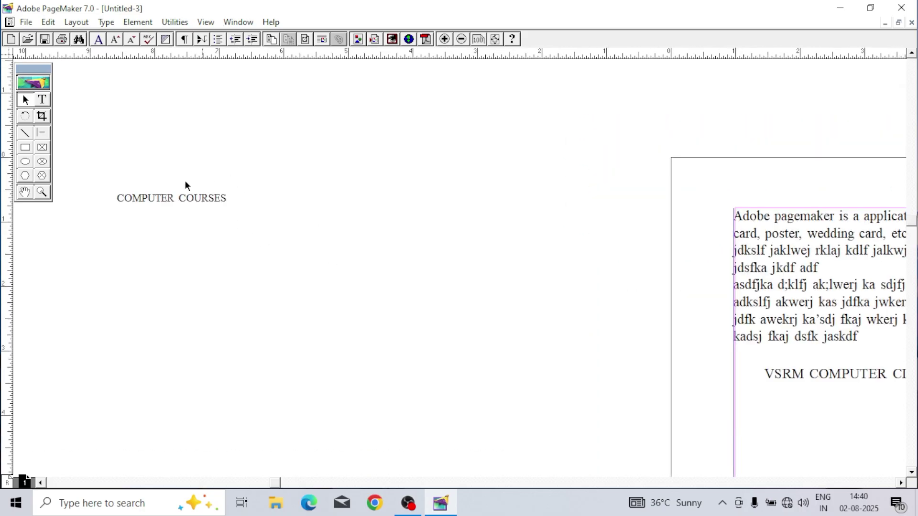
left_click(43, 100)
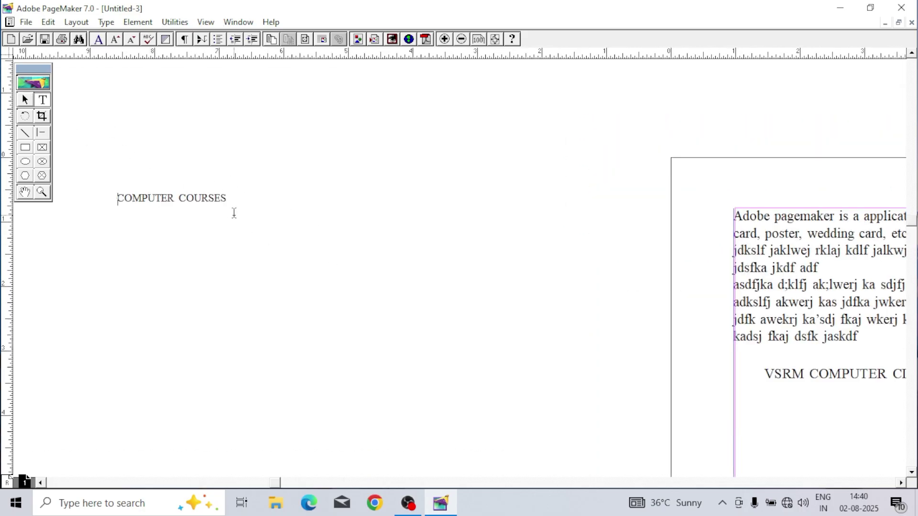
left_click(171, 201)
key("ctrl+a")
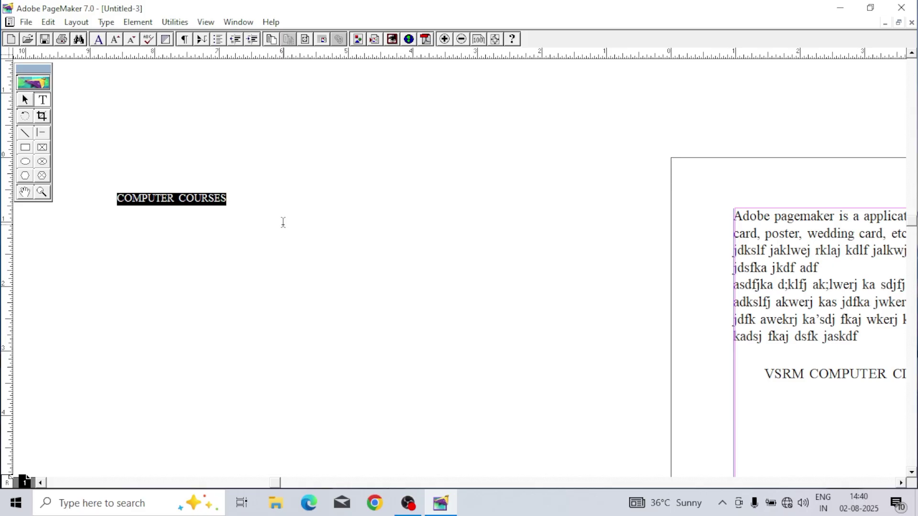
key("ctrl+shift+period")
key("ctrl+shift+period")
key("ctrl+shift+period")
key("ctrl+shift+period")
key("ctrl+shift+period")
key("ctrl+shift+period")
key("ctrl+shift+period")
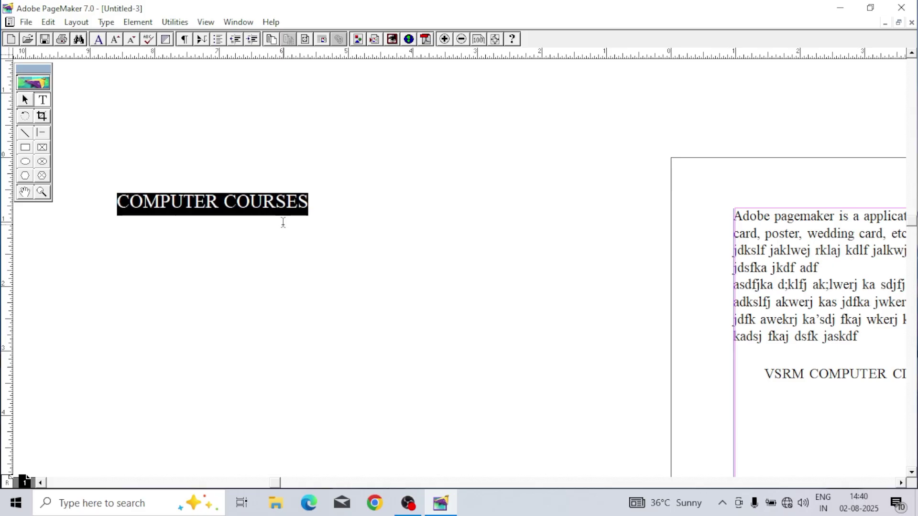
Step: Enlarge the selected COMPUTER COURSES text in repeated font size increments
key("ctrl+shift+period")
key("ctrl+shift+period")
key("ctrl+shift+period")
key("ctrl+shift+period")
key("ctrl+shift+period")
key("ctrl+shift+period")
key("ctrl+shift+period")
key("ctrl+shift+period")
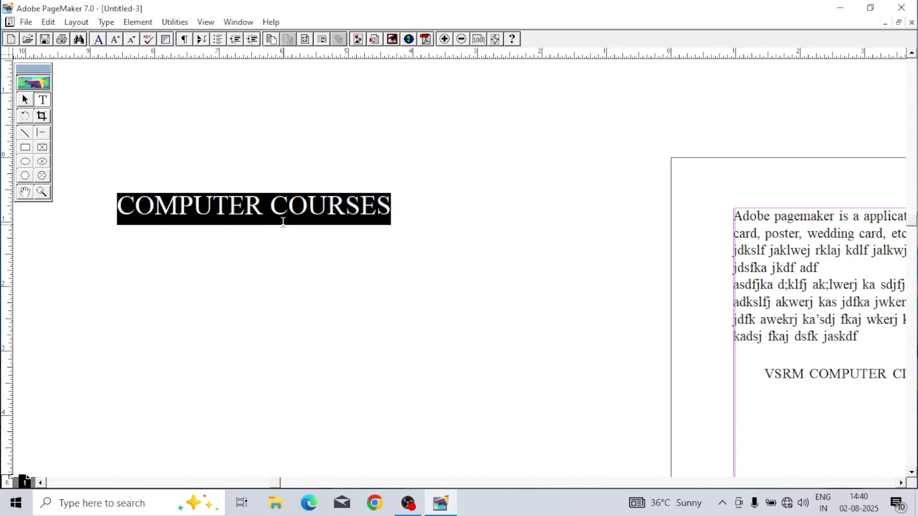
key("ctrl+shift+period")
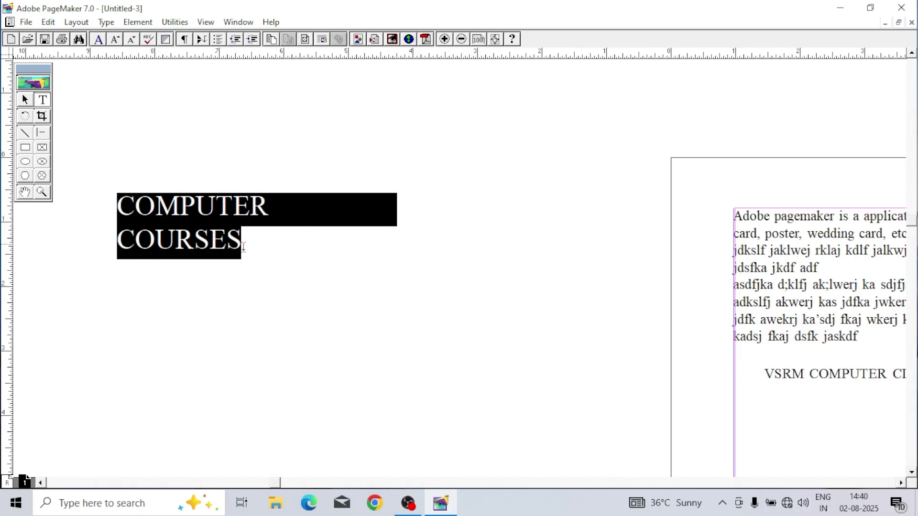
Step: Widen the COMPUTER COURSES text block so the heading fits on a single line
left_click(27, 101)
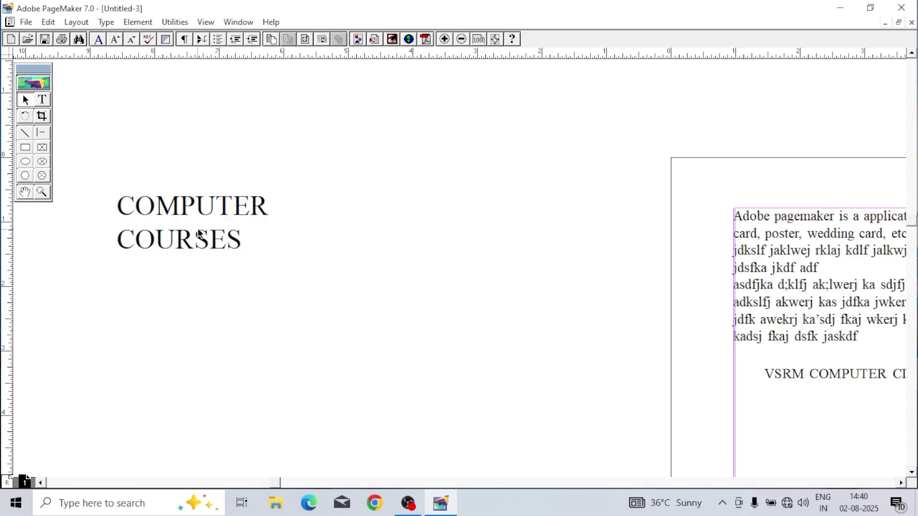
left_click(198, 231)
left_click_drag(396, 261, 409, 226)
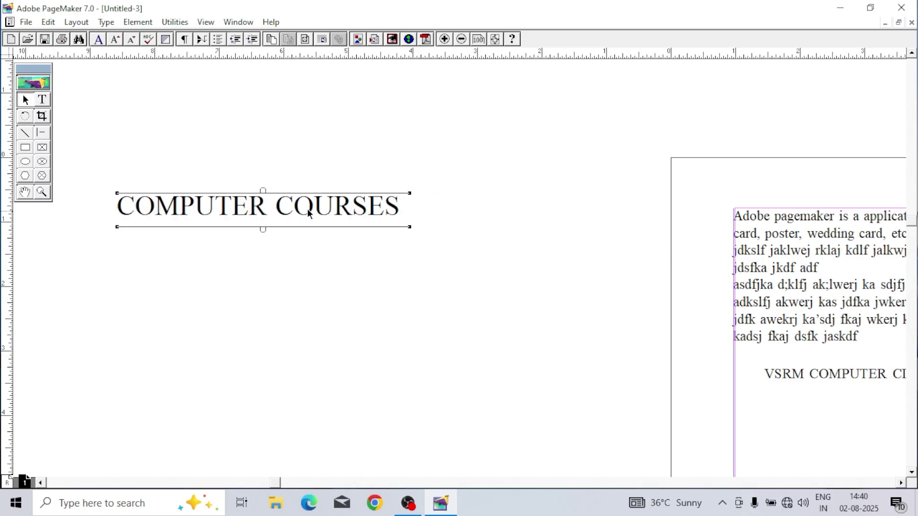
Step: Move the COMPUTER COURSES text block onto the page, centered beneath the VSRM COMPUTER CLASSES line
left_click_drag(285, 206, 768, 422)
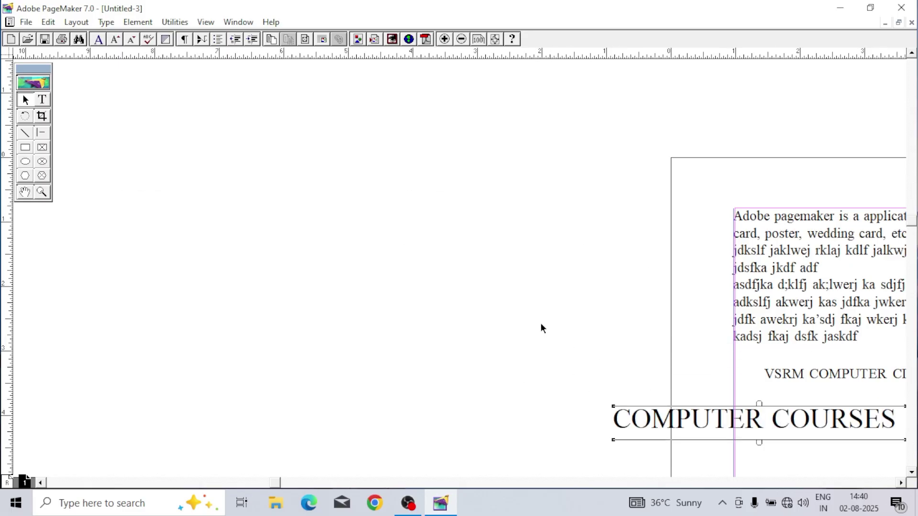
left_click_drag(536, 320, 231, 213)
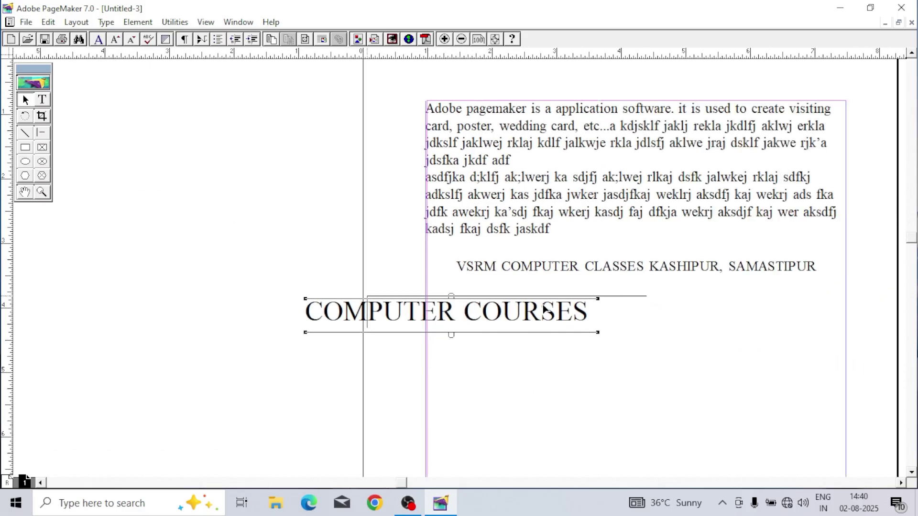
left_click_drag(544, 311, 659, 306)
left_click(549, 358)
left_click_drag(537, 330, 481, 361)
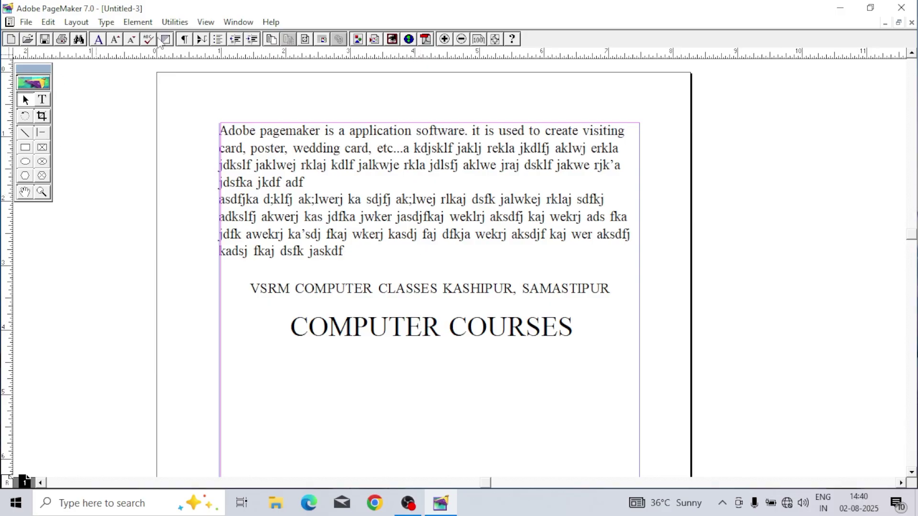
Step: Show the Colors palette clear of the page and activate the Text tool
left_click(224, 22)
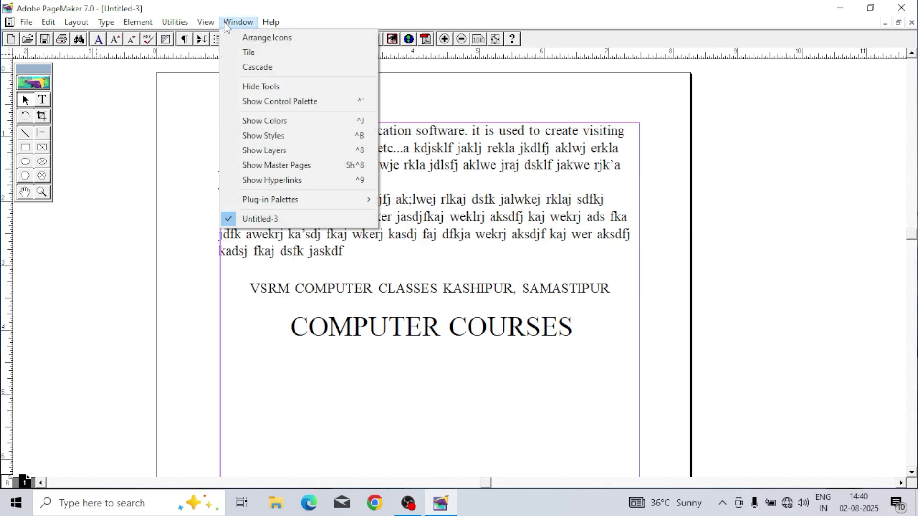
left_click(282, 122)
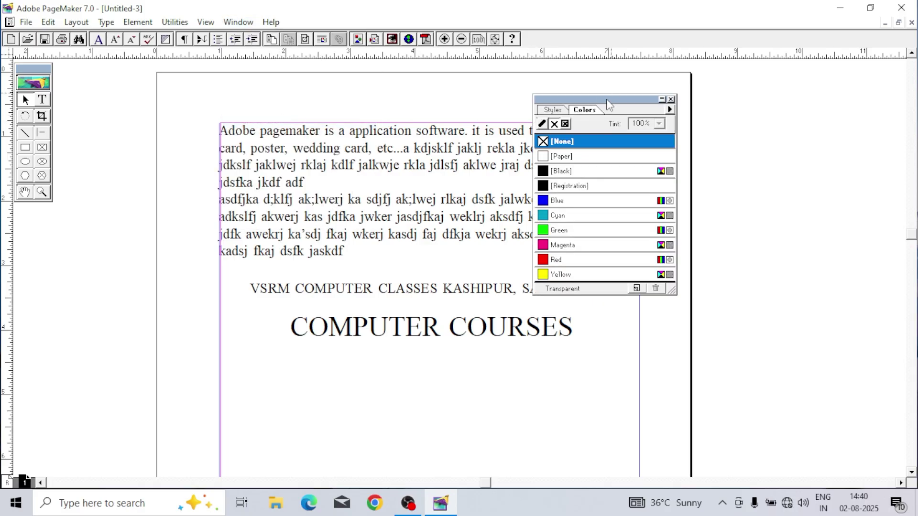
left_click_drag(749, 97, 833, 69)
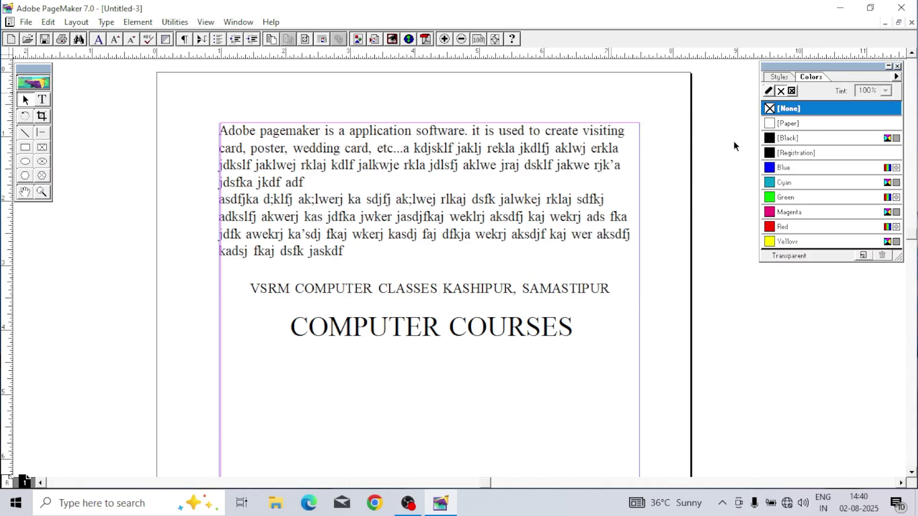
left_click(42, 100)
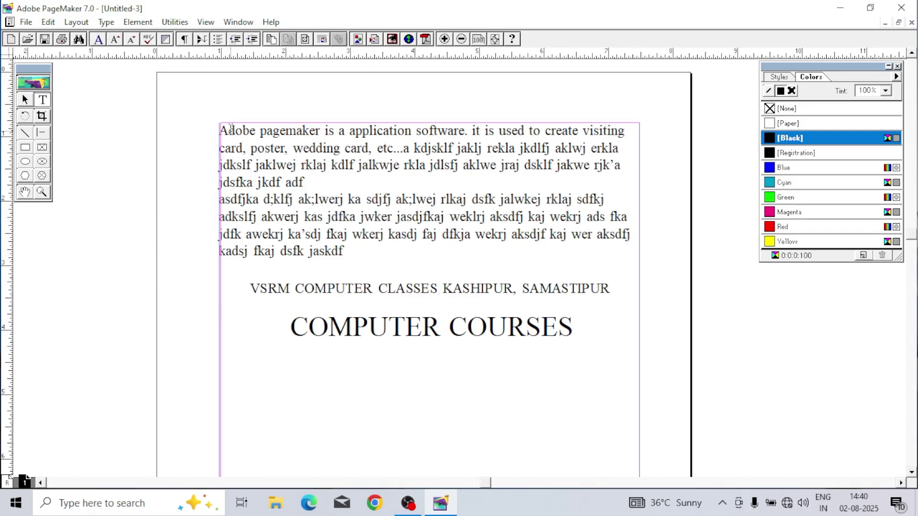
Step: Try the Paper color on the opening text from "Adobe pagemaker" through "wedding card"
left_click_drag(220, 130, 373, 147)
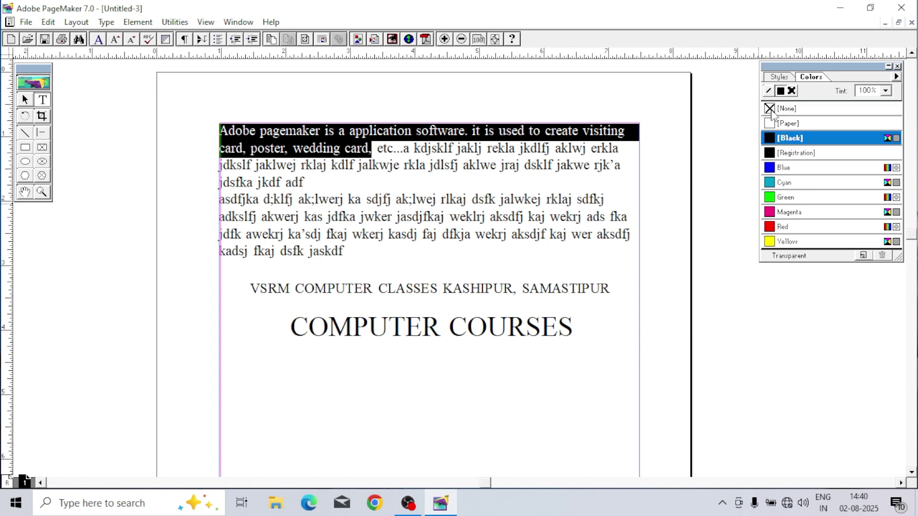
left_click(406, 173)
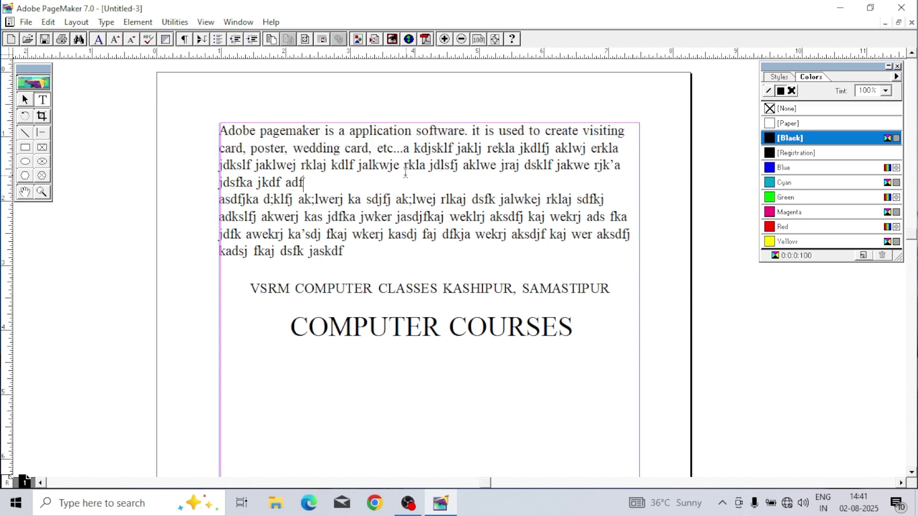
left_click_drag(368, 149, 145, 107)
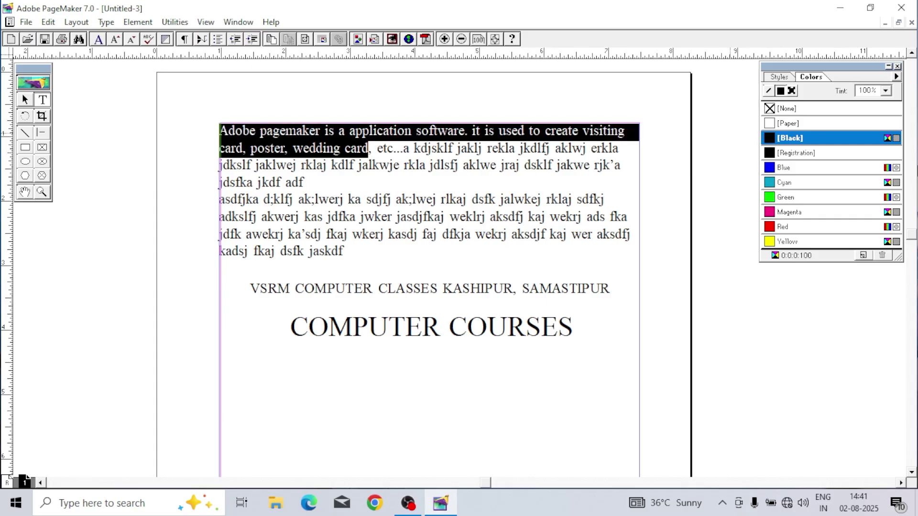
left_click(795, 125)
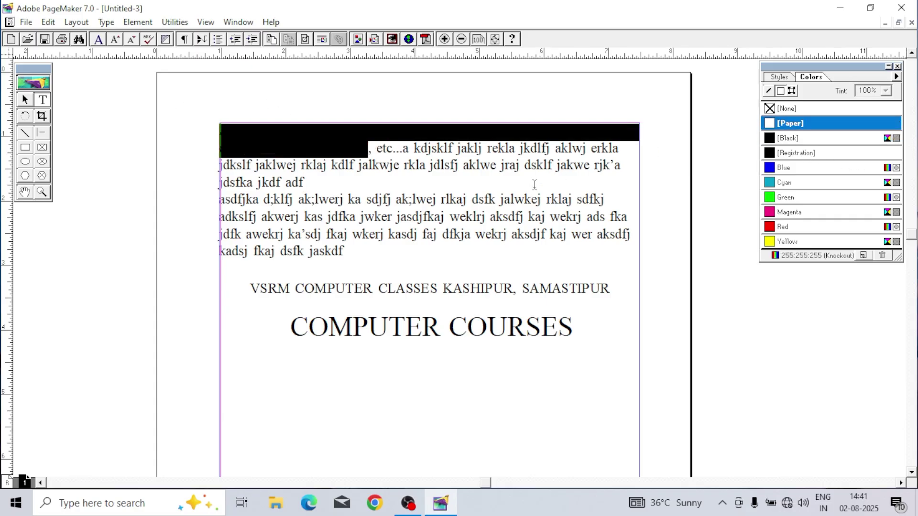
left_click(371, 149)
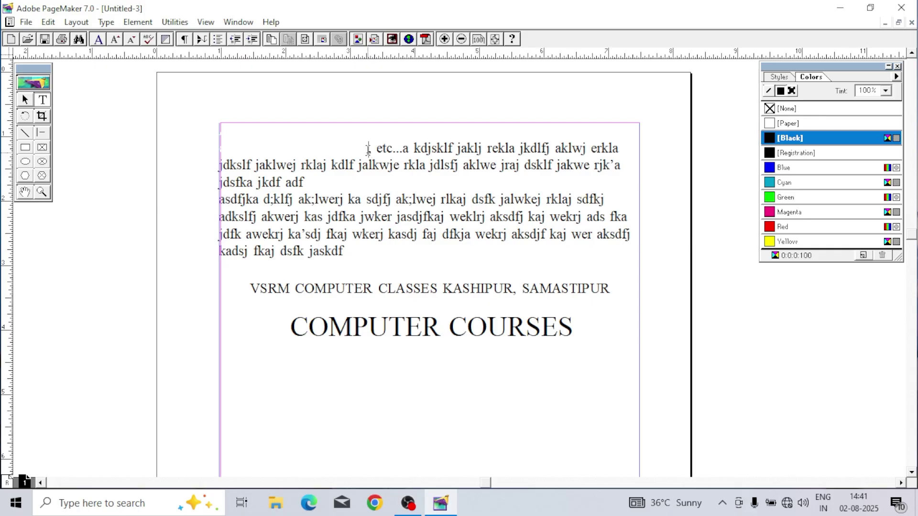
Step: Try Black and Registration on the opening text through "wedding card", and finally color it Blue
left_click_drag(369, 148, 176, 118)
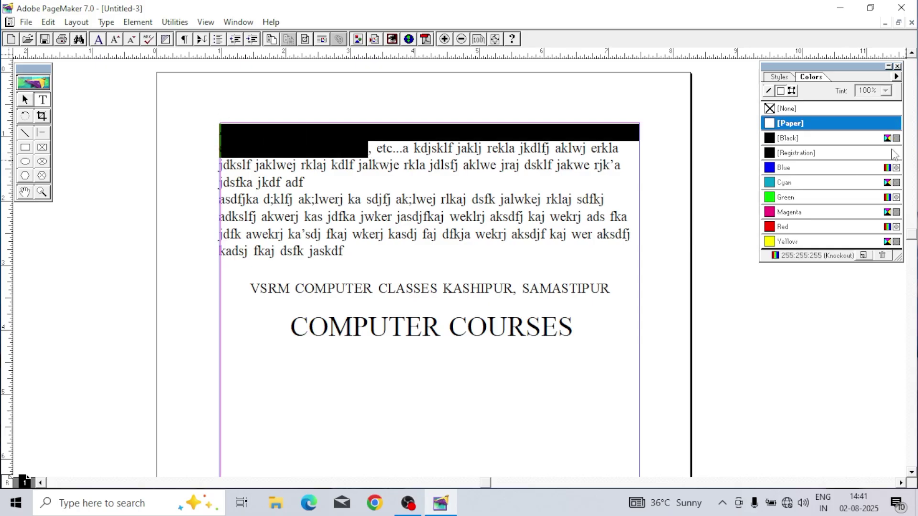
left_click(793, 138)
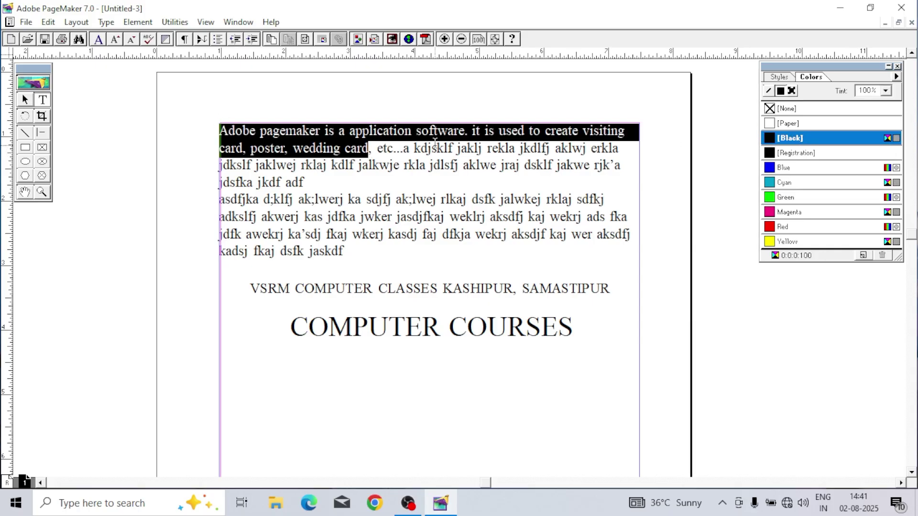
left_click(793, 154)
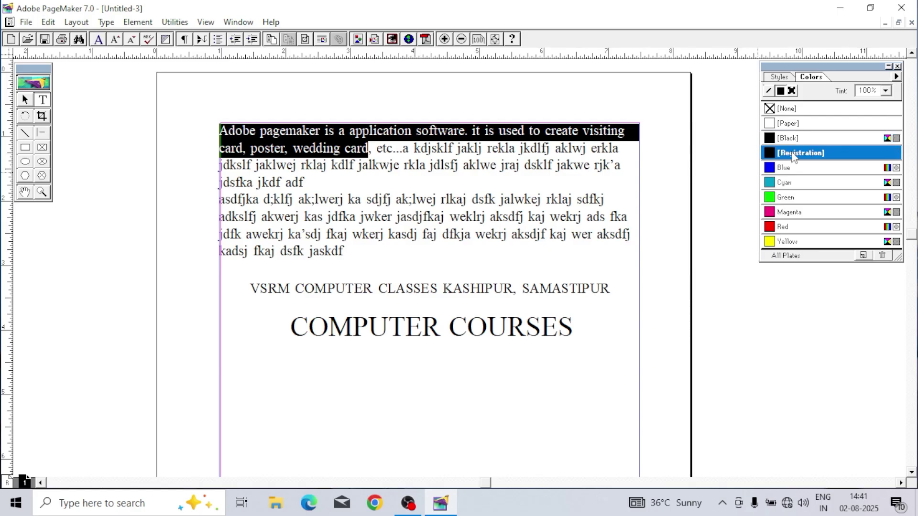
left_click(793, 168)
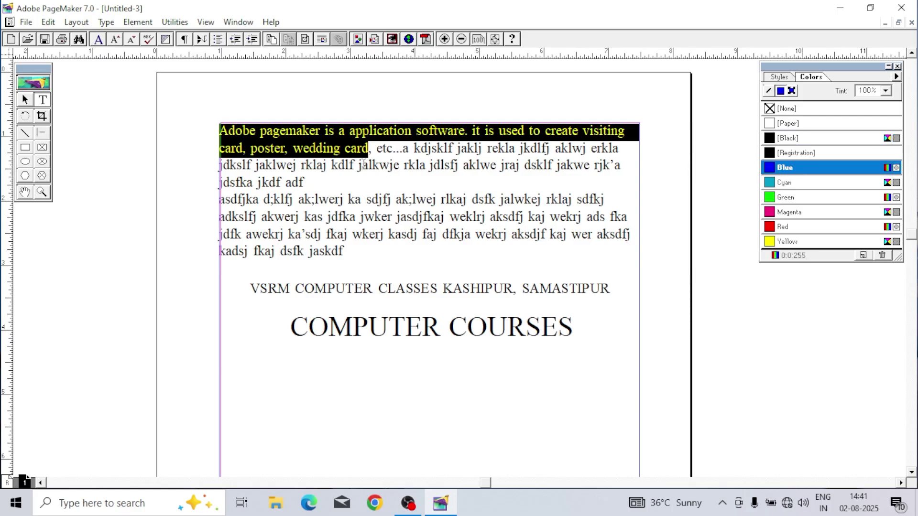
left_click(375, 151)
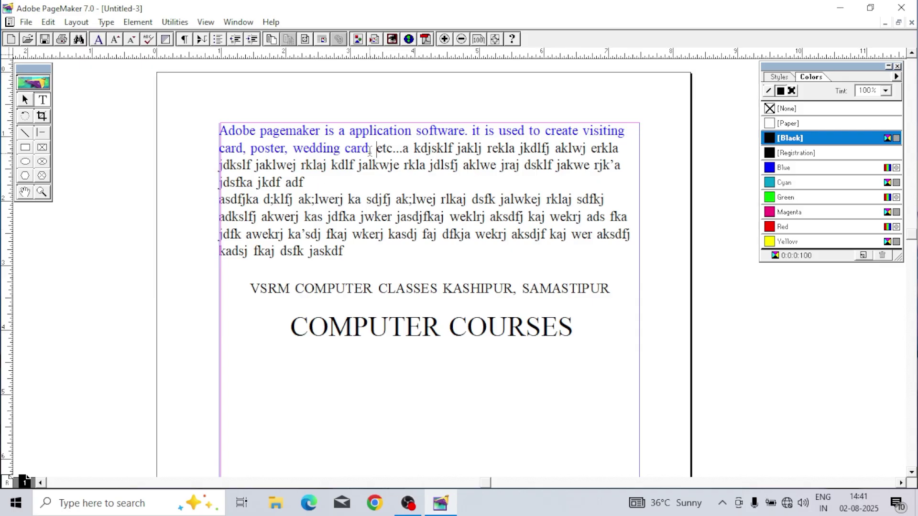
Step: Color the rest of the first paragraph, from "etc...a" through "jdsfka jkdf adf", Cyan
left_click_drag(377, 151, 748, 189)
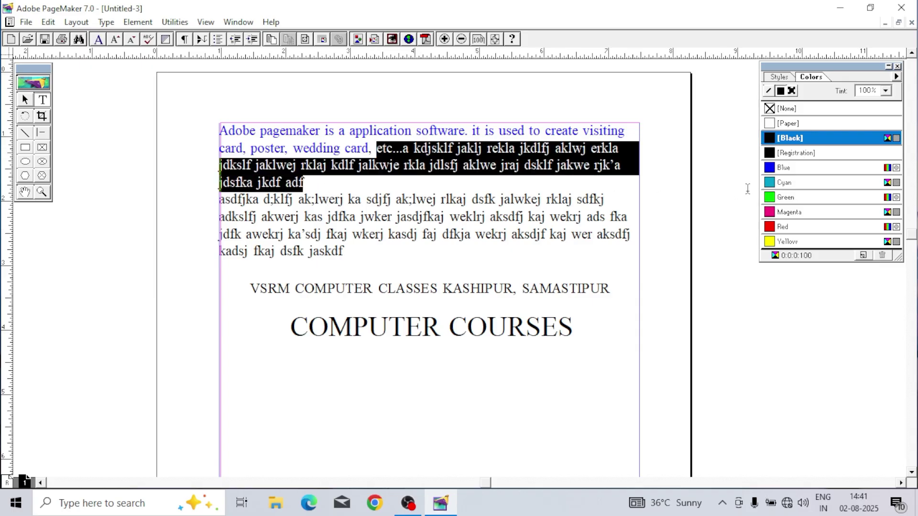
left_click(788, 183)
left_click(493, 179)
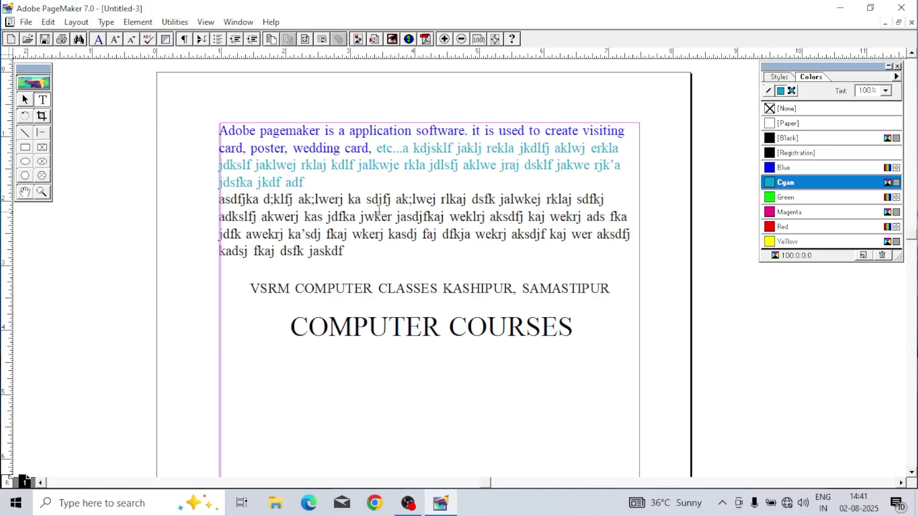
Step: Color the second paragraph's text from "jdfka jwker" to "ads fka" Magenta
left_click_drag(354, 203, 593, 218)
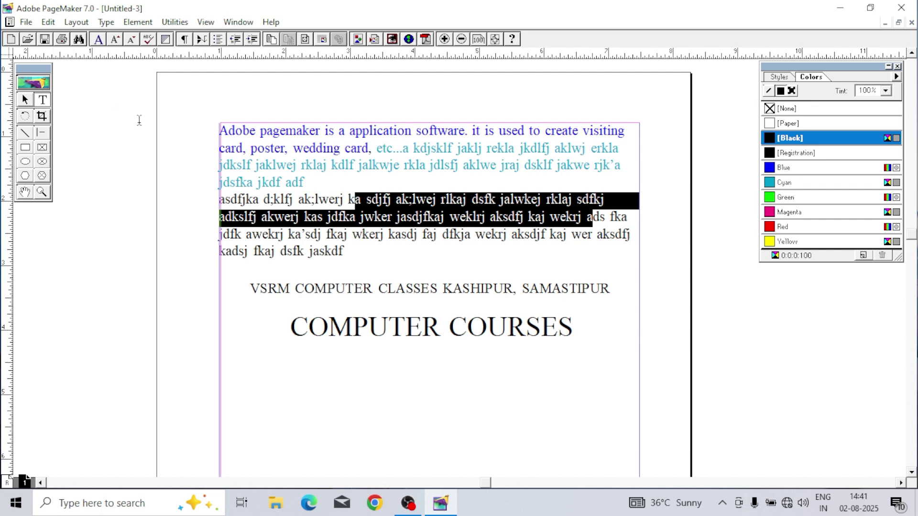
left_click_drag(328, 219, 623, 220)
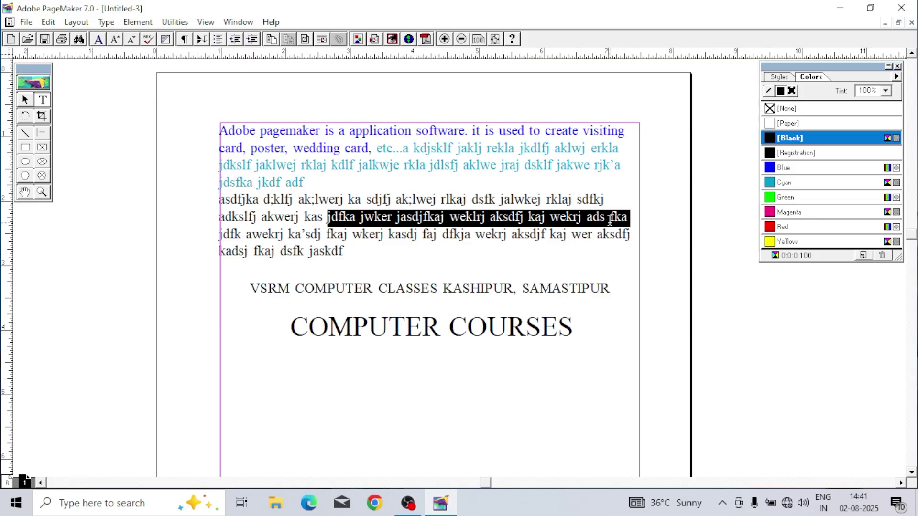
left_click(786, 213)
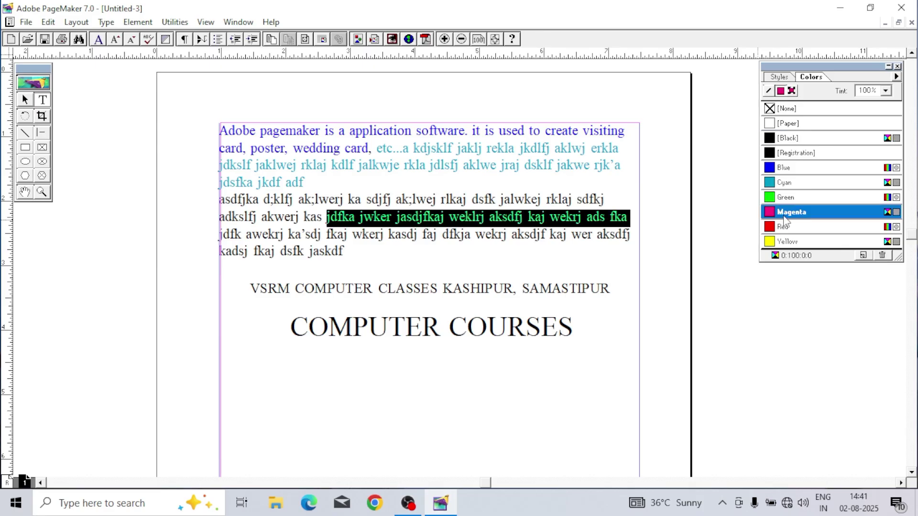
left_click(443, 233)
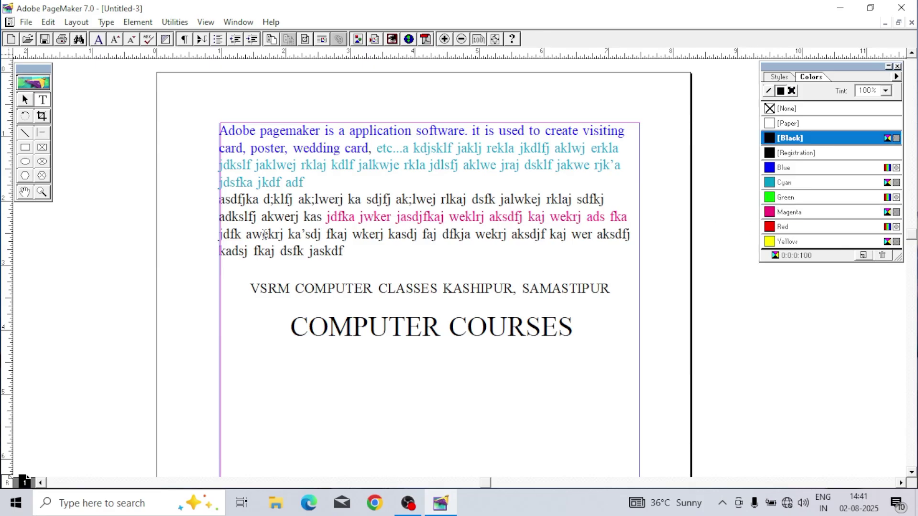
Step: Color the end of the second paragraph, from "ekrj ka'sdj" through "jaskdf", Red
left_click_drag(262, 235, 343, 252)
left_click(795, 229)
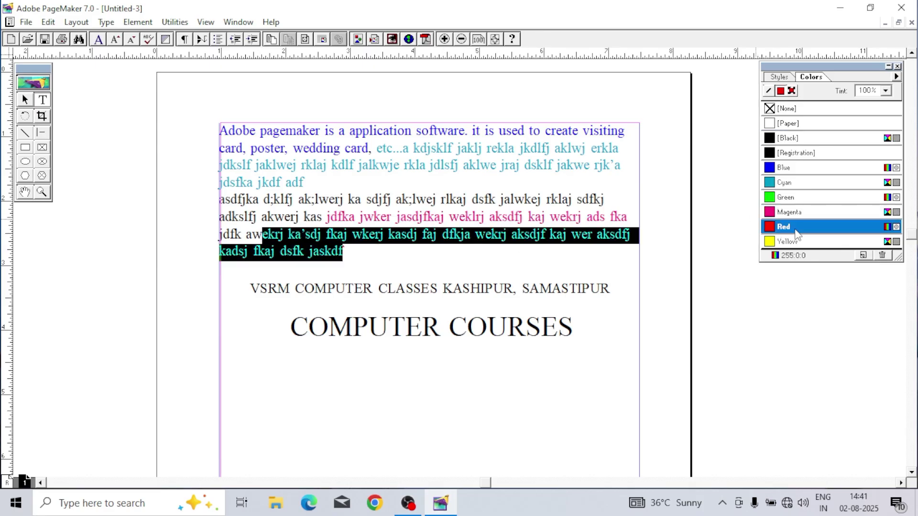
left_click(522, 286)
Step: Color the VSRM COMPUTER CLASSES KASHIPUR, SAMASTIPUR line Blue
left_click_drag(614, 287, 263, 270)
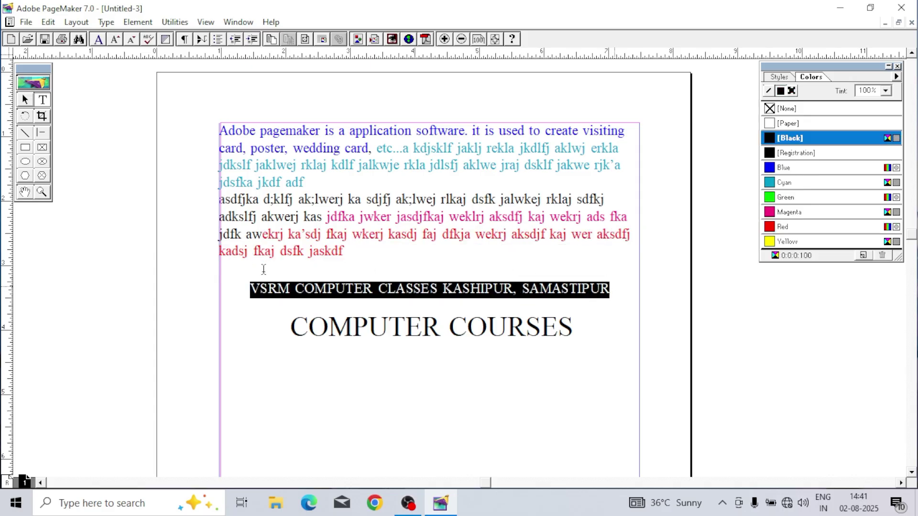
left_click(792, 172)
left_click(566, 324)
Step: Color the COMPUTER COURSES heading Red
left_click_drag(588, 328, 263, 341)
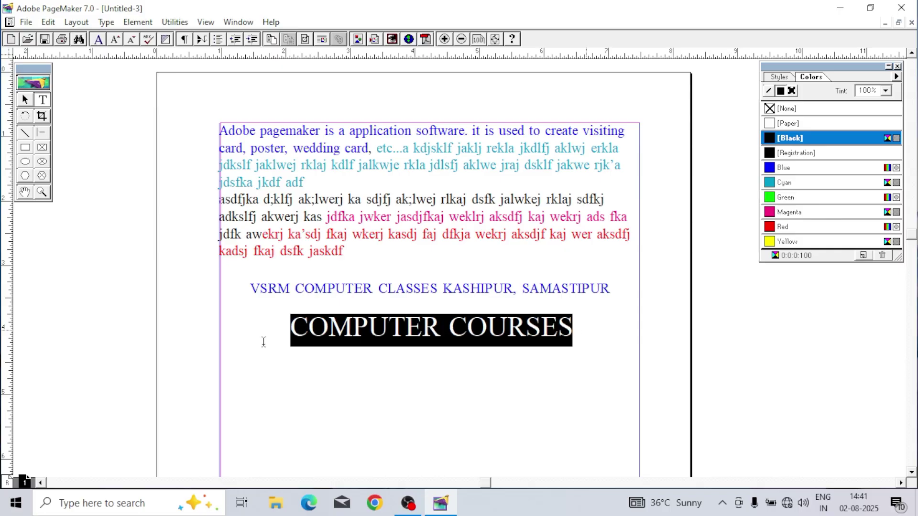
left_click(791, 228)
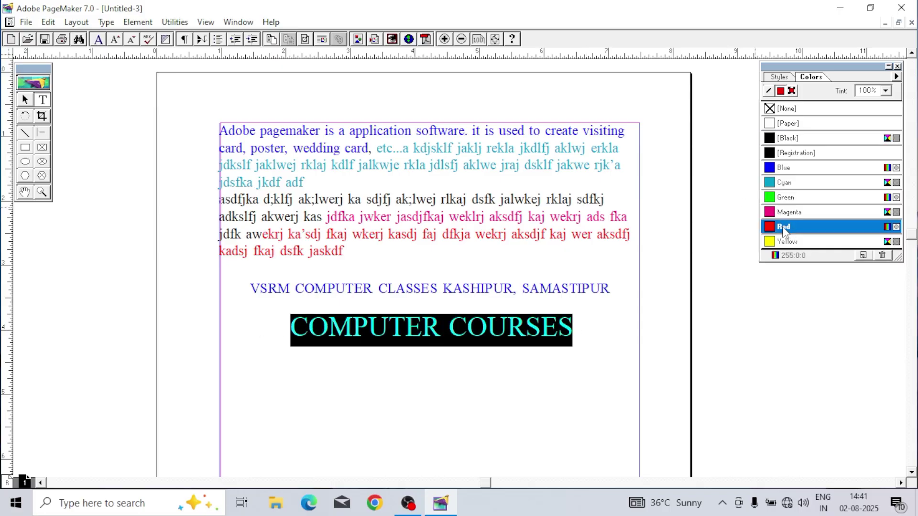
left_click(592, 333)
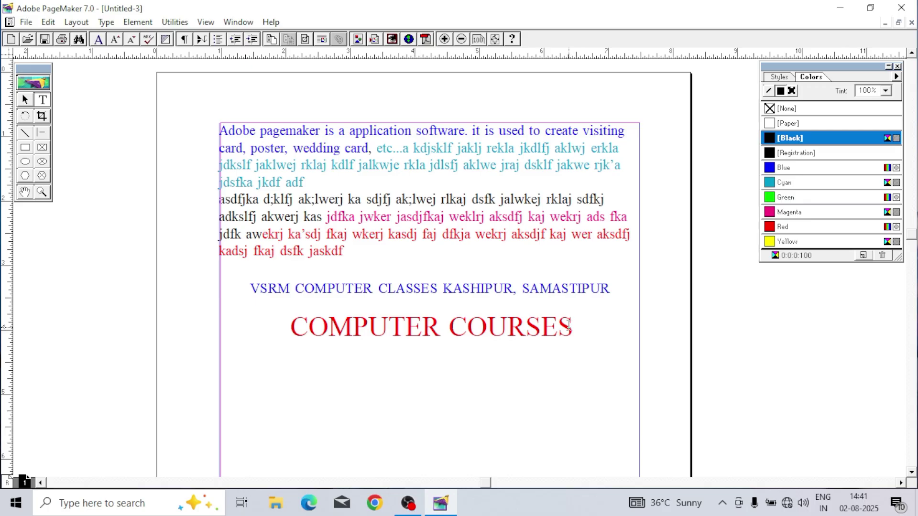
left_click_drag(573, 328, 290, 328)
left_click(789, 226)
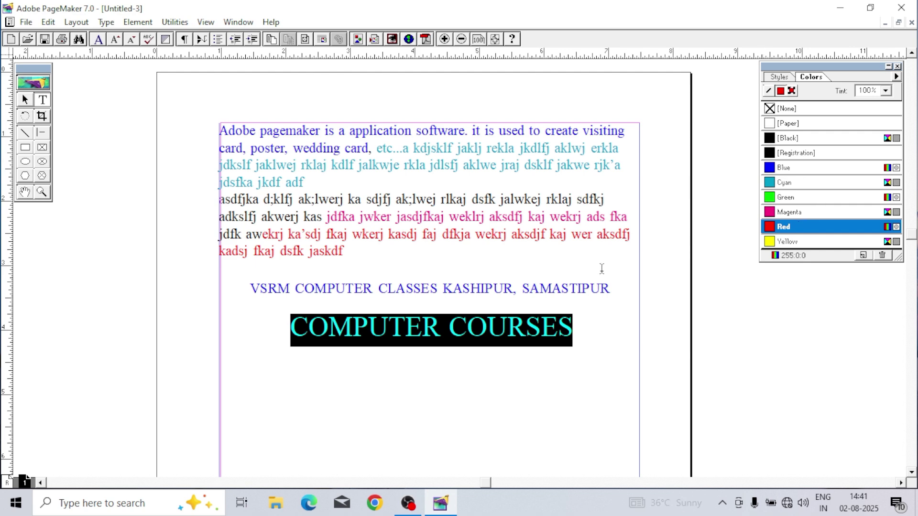
Step: Set the tint of the entire COMPUTER COURSES heading to 20%
left_click_drag(576, 329, 463, 317)
left_click(335, 334)
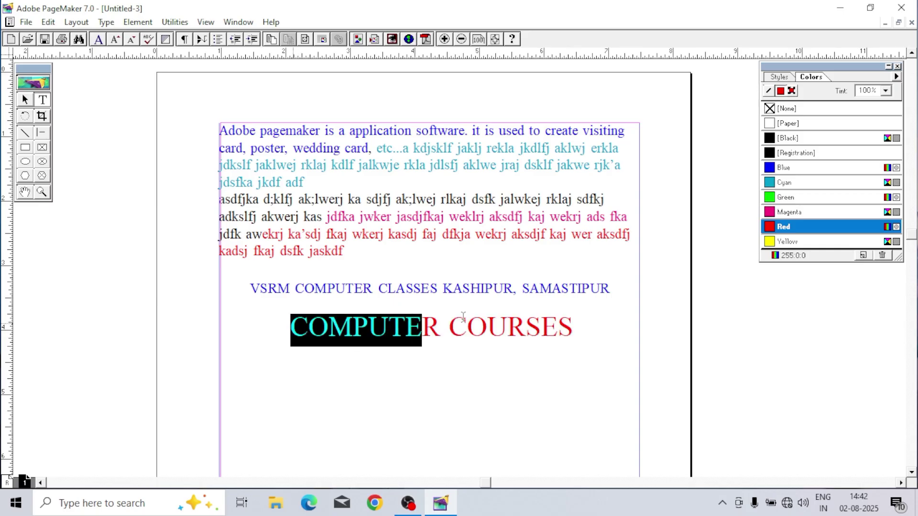
triple_click(617, 307)
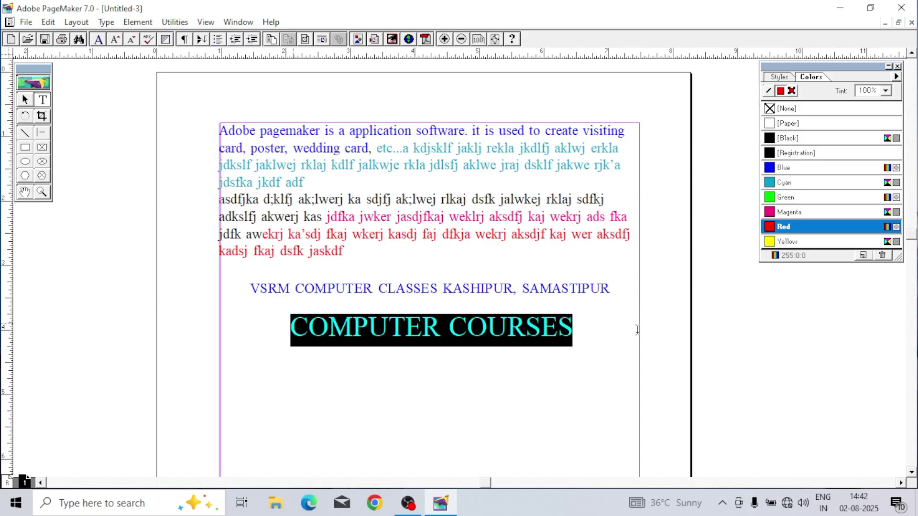
left_click(886, 91)
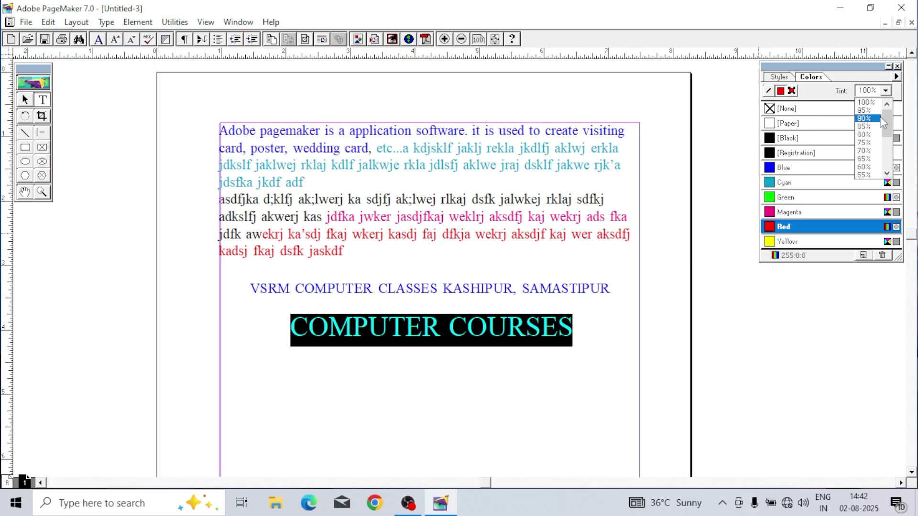
left_click_drag(888, 125, 889, 160)
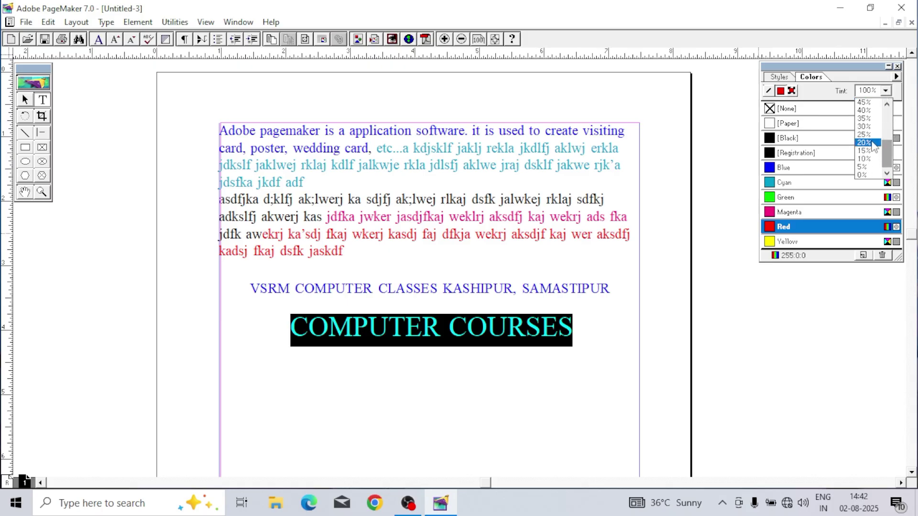
left_click(874, 146)
left_click(535, 337)
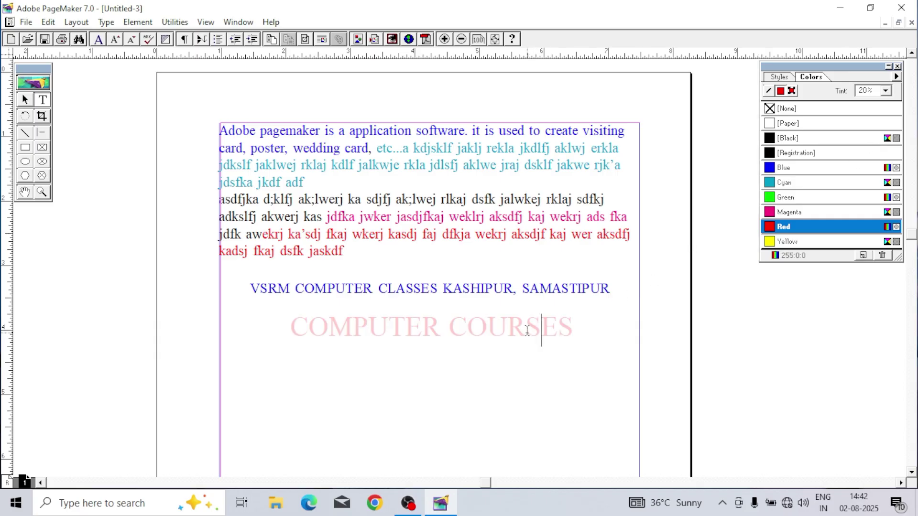
Step: Select the whole COMPUTER COURSES heading again and set its tint to 100%
left_click_drag(289, 326, 636, 325)
left_click(532, 327)
left_click_drag(573, 328, 287, 329)
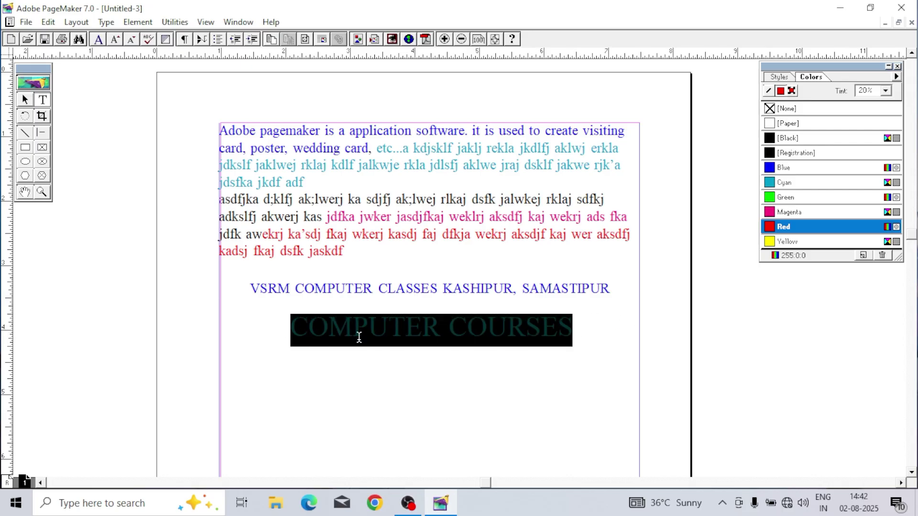
left_click(885, 90)
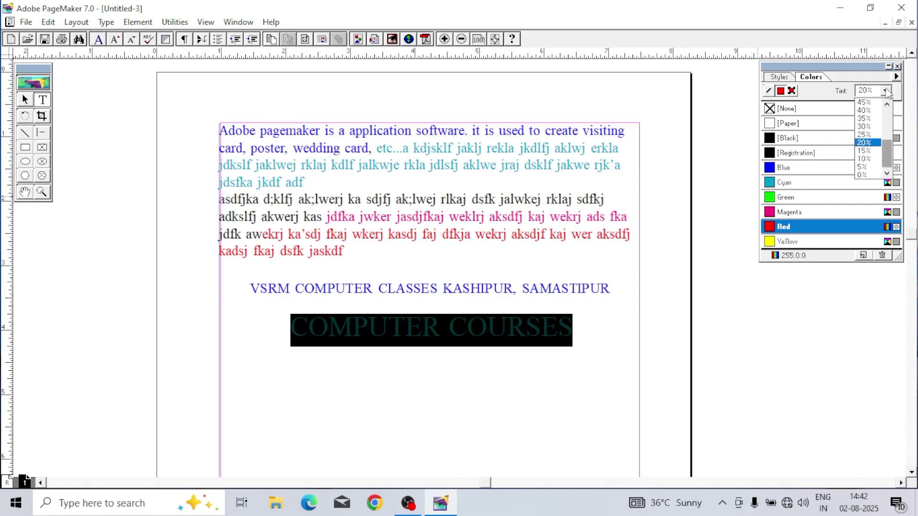
left_click(868, 103)
left_click(885, 91)
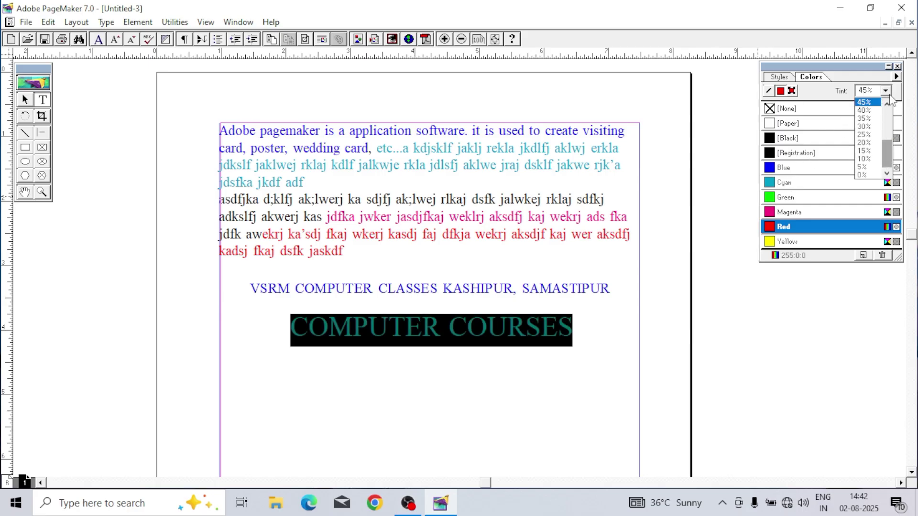
left_click_drag(889, 148, 887, 105)
left_click(865, 103)
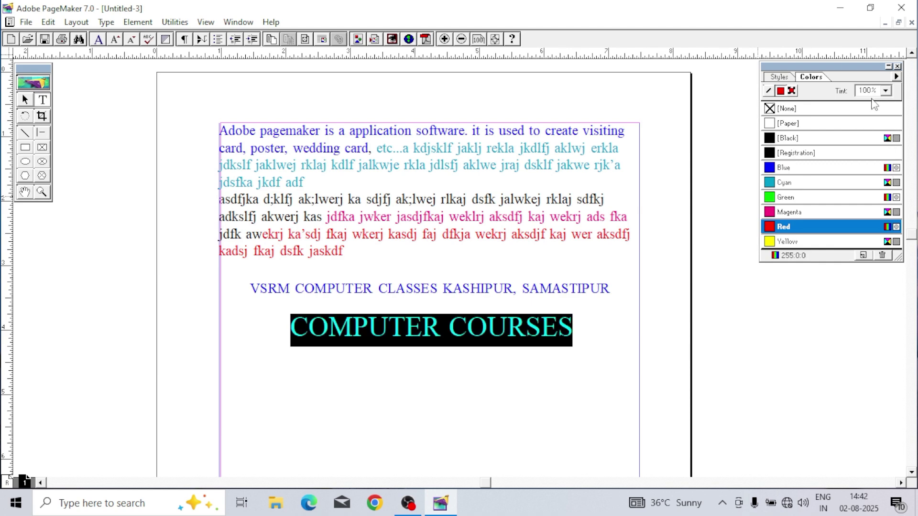
left_click(525, 329)
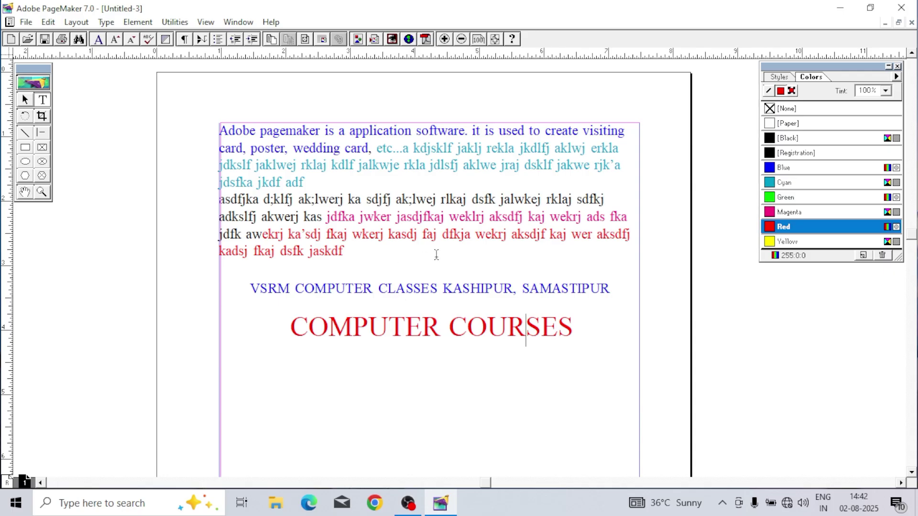
Step: Move the COMPUTER COURSES heading off the page onto the empty pasteboard to the left of it
left_click(26, 100)
left_click_drag(396, 326, 399, 316)
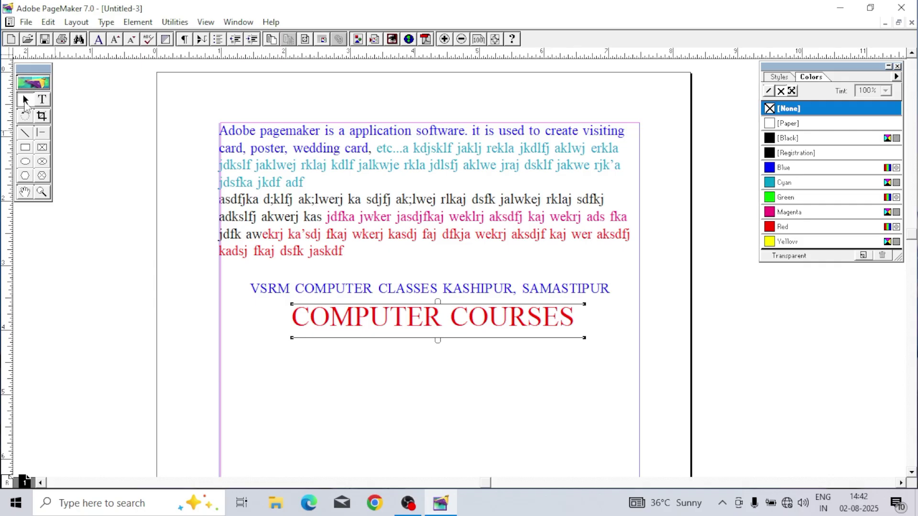
left_click_drag(88, 230, 271, 199)
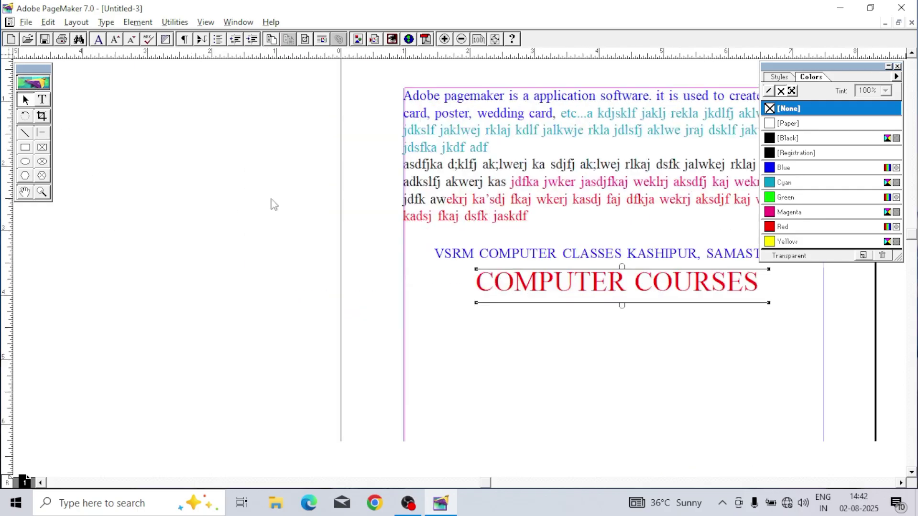
left_click_drag(185, 235, 206, 264)
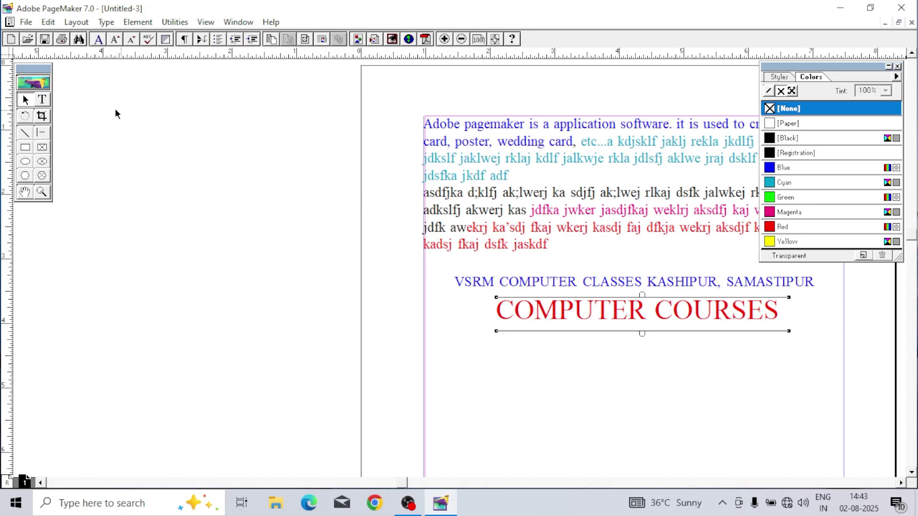
left_click(42, 99)
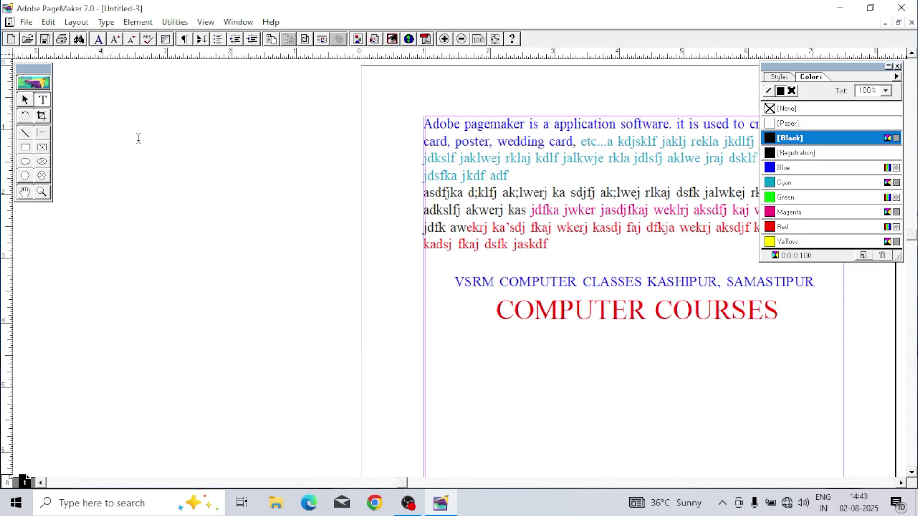
left_click(25, 116)
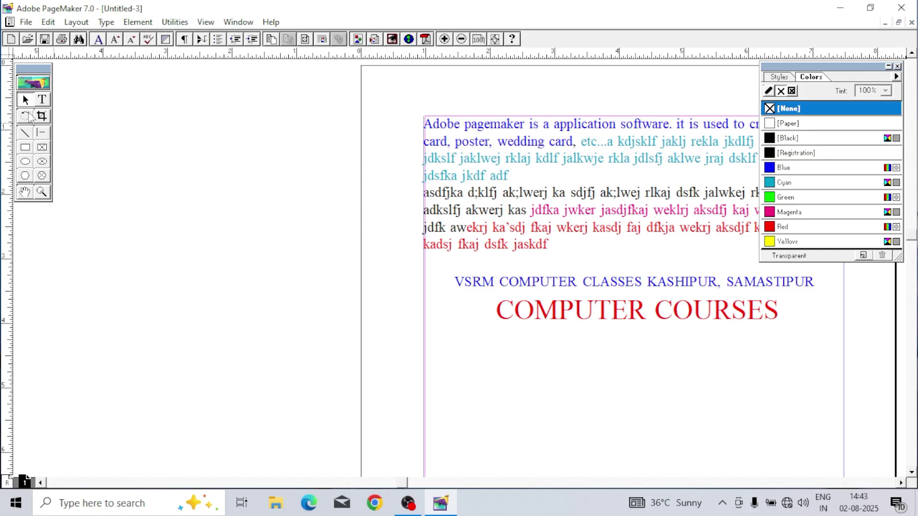
left_click_drag(570, 316, 156, 293)
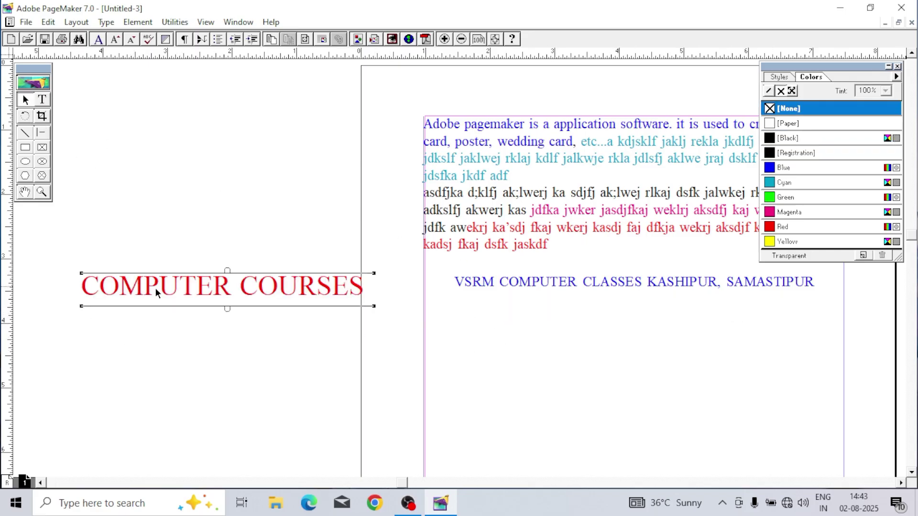
Step: Rotate the COMPUTER COURSES heading freehand to a steep upward diagonal and put it back on the pasteboard beside the page
left_click(26, 117)
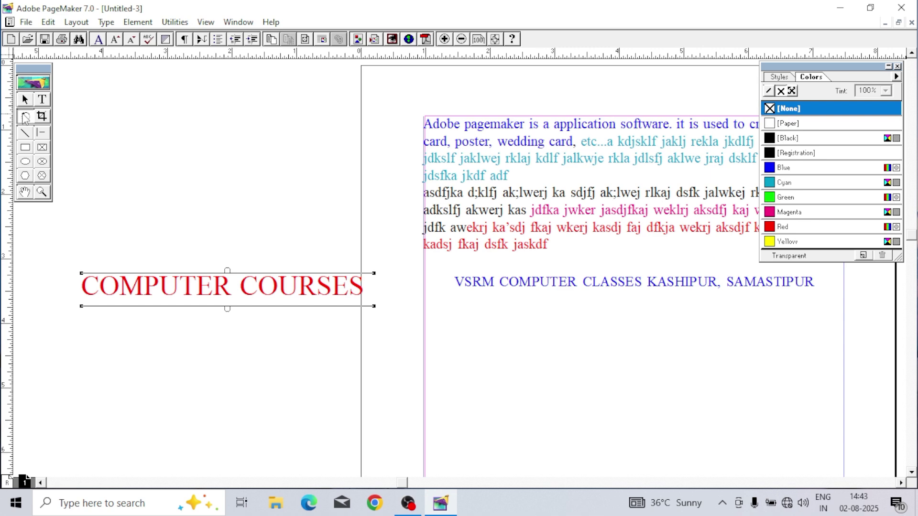
left_click_drag(374, 273, 310, 311)
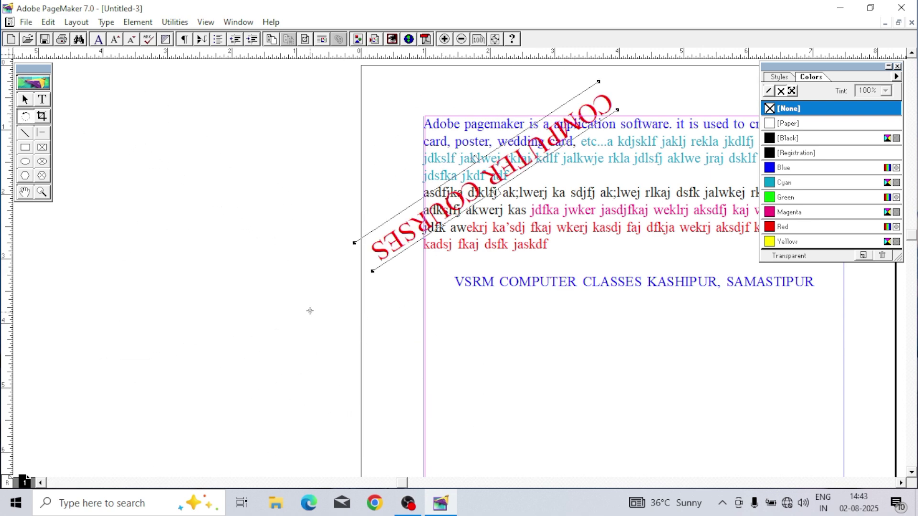
left_click_drag(532, 138, 225, 146)
left_click(26, 99)
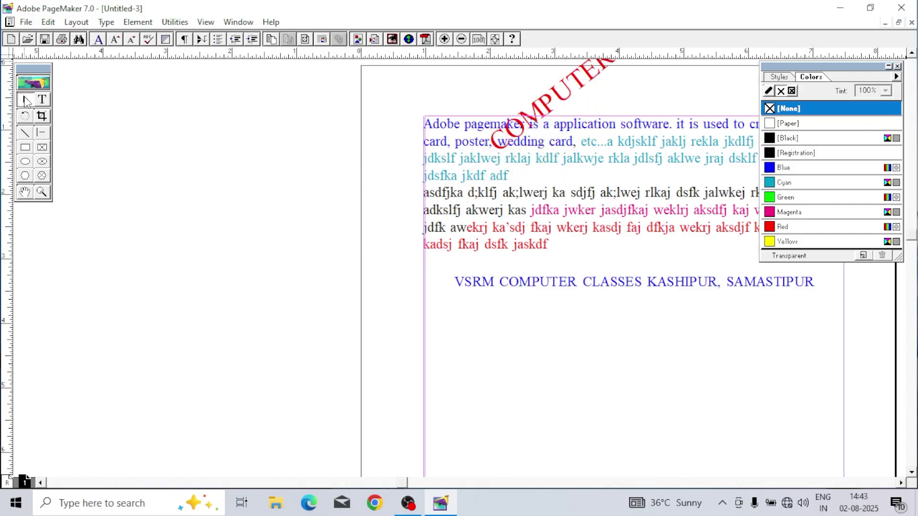
left_click_drag(557, 100, 191, 258)
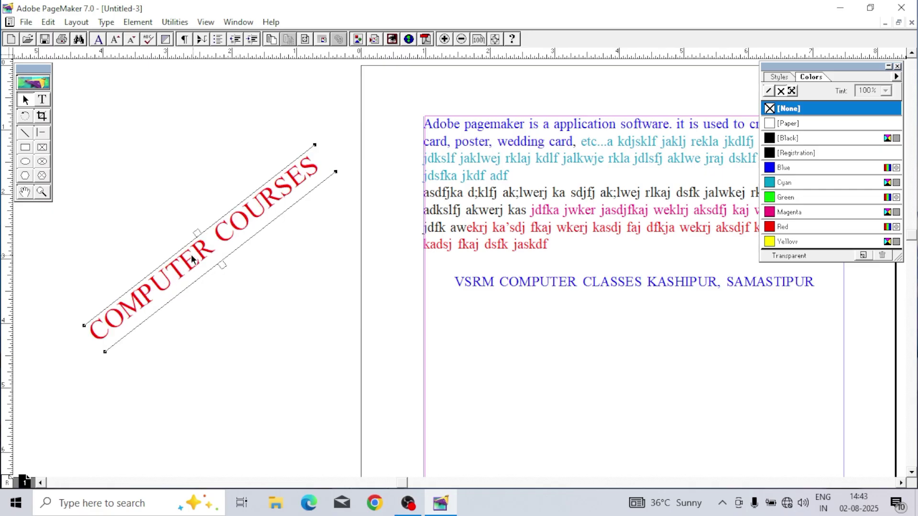
Step: Rotate the COMPUTER COURSES heading to a shallower upward slant and reposition it on the pasteboard left of the page
left_click(25, 116)
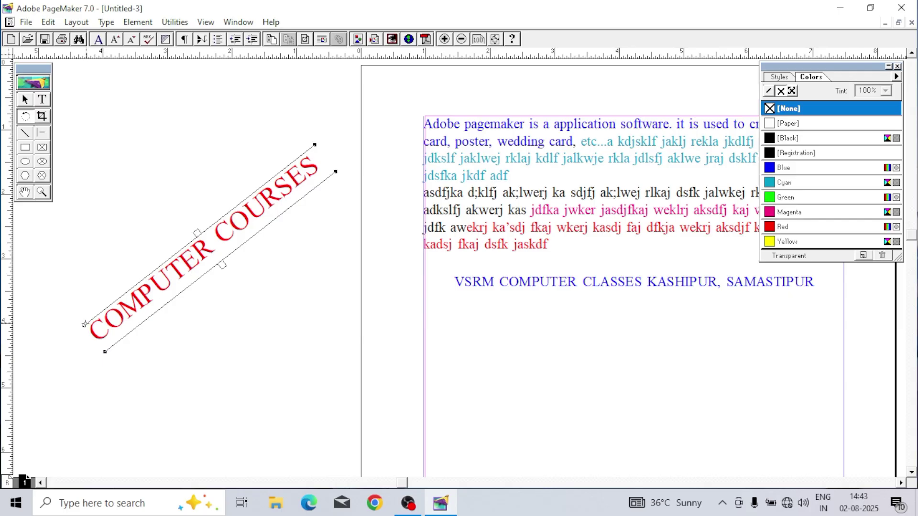
left_click_drag(85, 324, 181, 370)
left_click(26, 100)
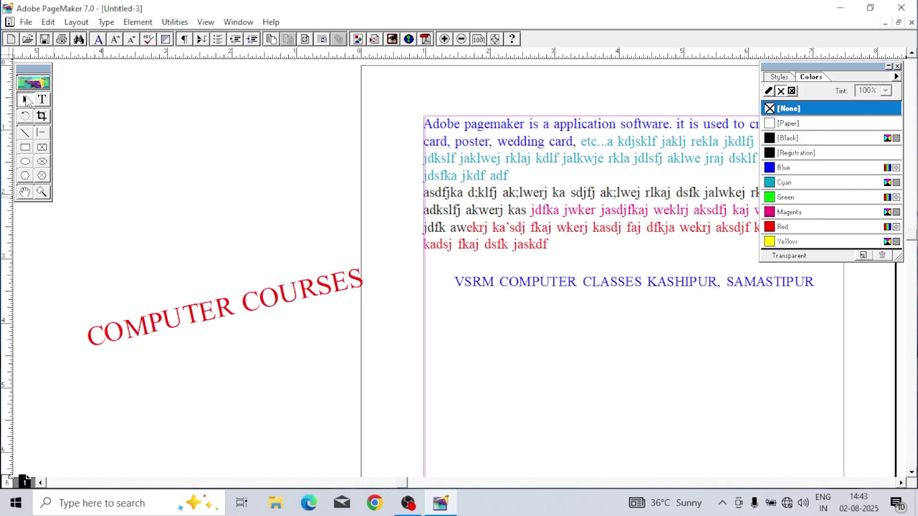
left_click_drag(241, 303, 156, 272)
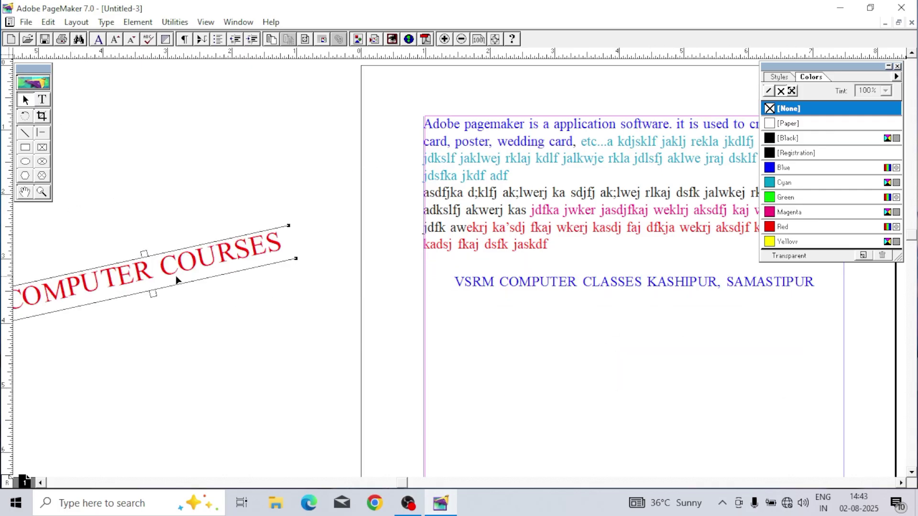
key("ctrl+z")
left_click_drag(576, 356, 199, 258)
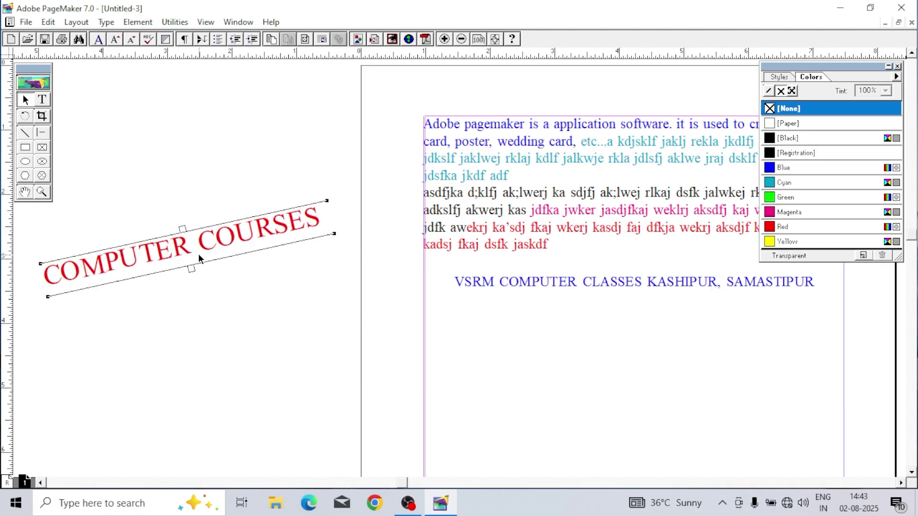
Step: Remove the transformation from the COMPUTER COURSES heading and move it back onto the page below the VSRM COMPUTER CLASSES line
left_click(138, 22)
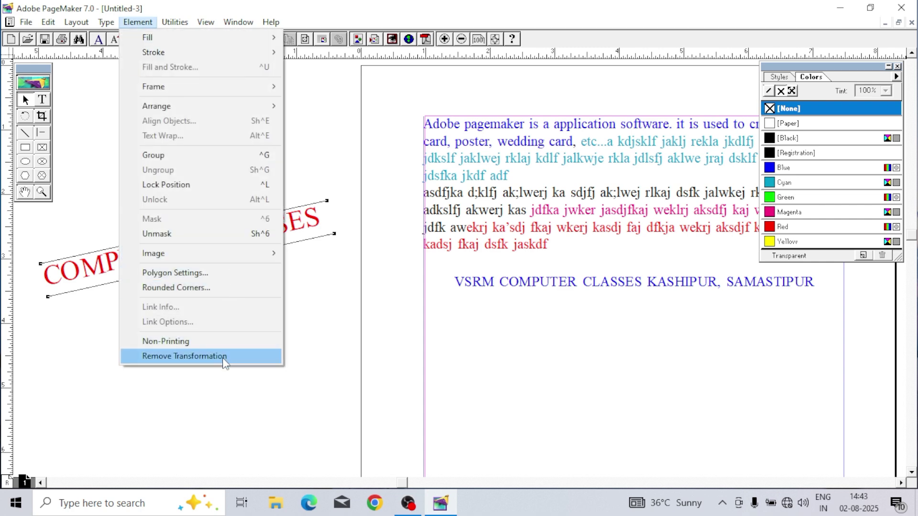
left_click(224, 358)
left_click_drag(206, 243, 636, 315)
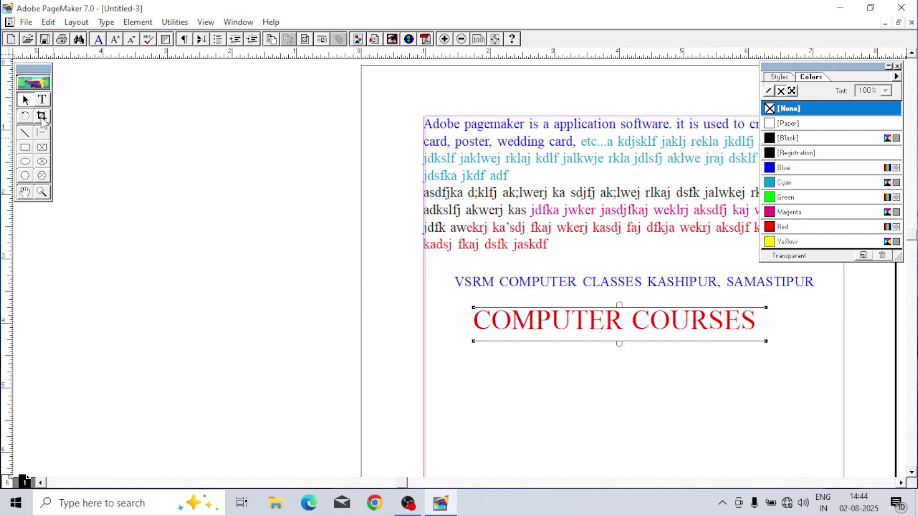
left_click(164, 163)
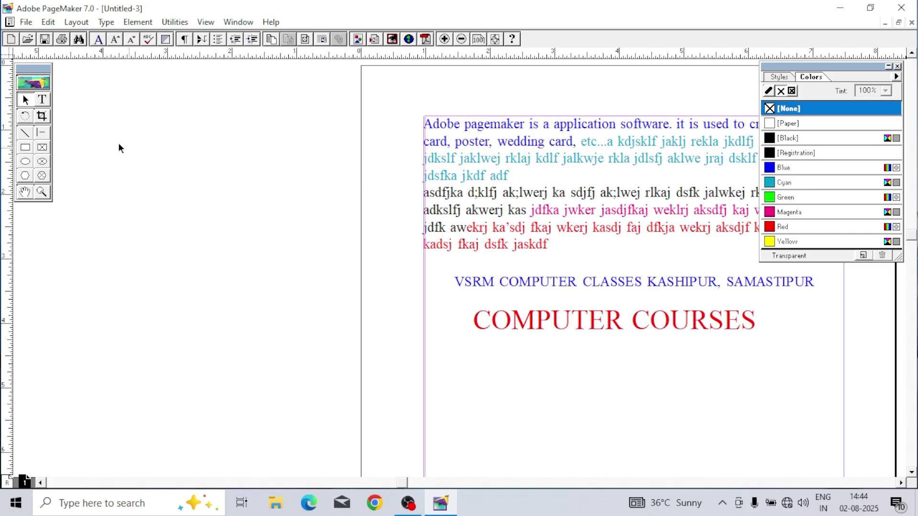
Step: Place the 444 TIF picture from the Desktop on the empty pasteboard beside the page
left_click(26, 22)
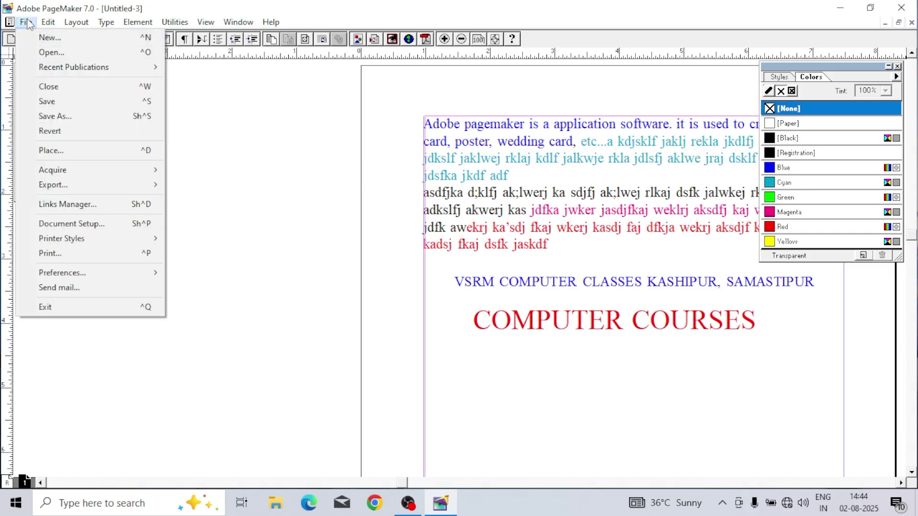
left_click(68, 149)
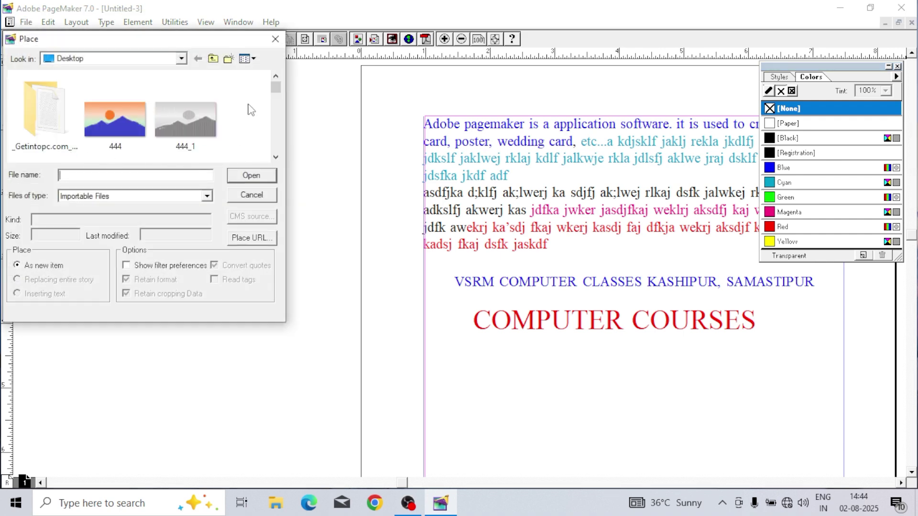
mouse_move(277, 88)
left_mouse_down()
mouse_move(278, 160)
mouse_move(282, 91)
mouse_move(278, 146)
mouse_move(267, 115)
mouse_move(275, 91)
left_mouse_up()
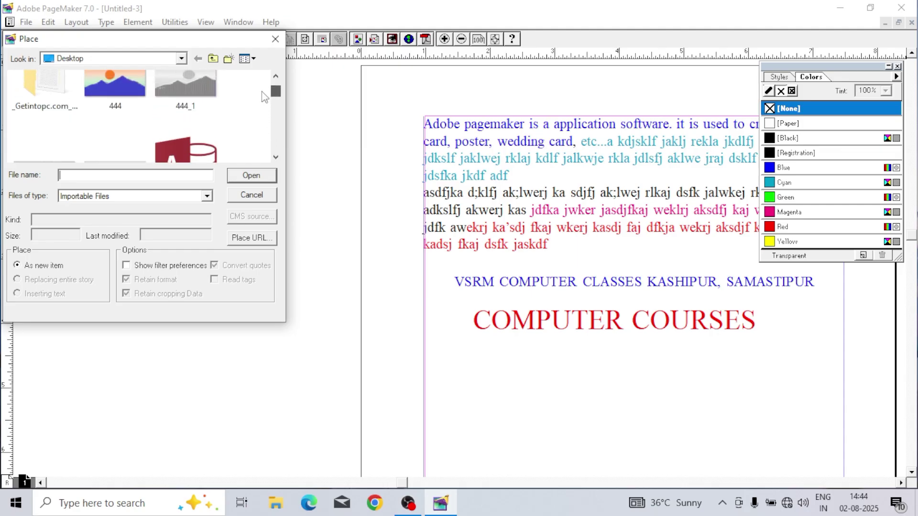
left_click(181, 58)
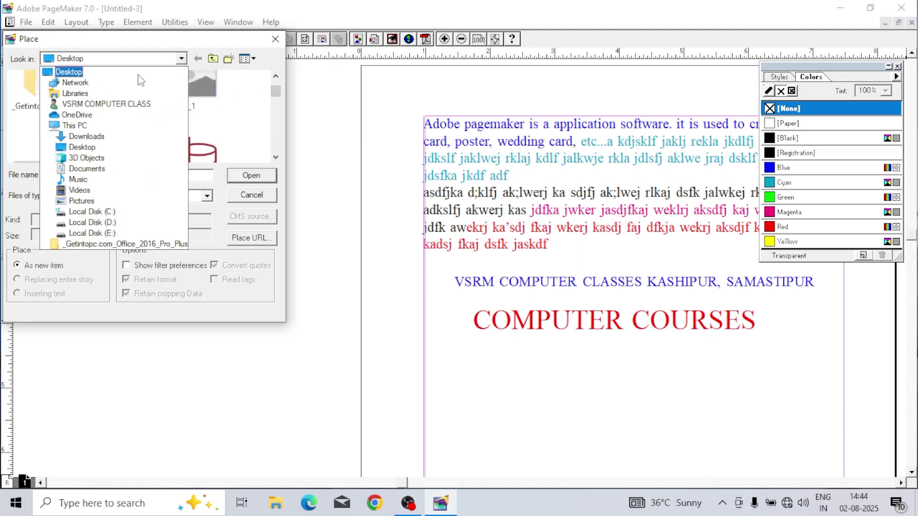
left_click(78, 71)
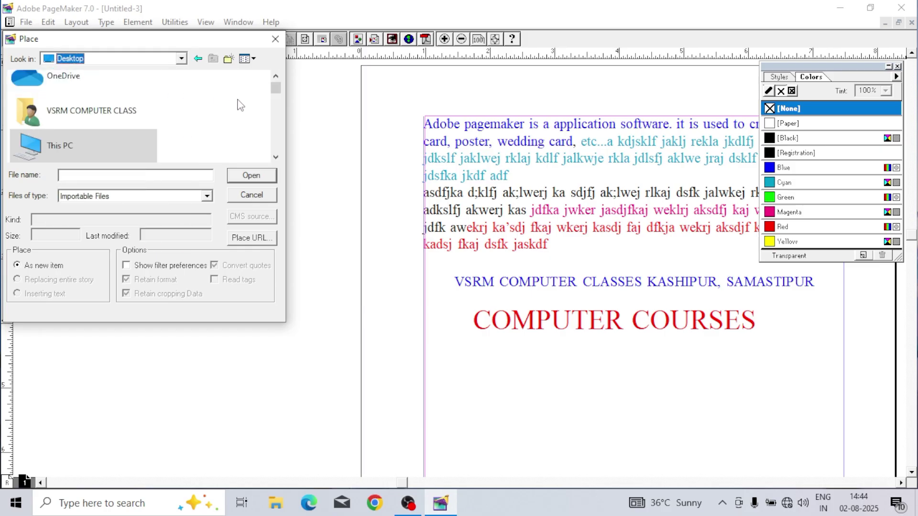
mouse_move(276, 90)
left_mouse_down()
mouse_move(282, 165)
mouse_move(276, 89)
left_mouse_up()
left_click(182, 61)
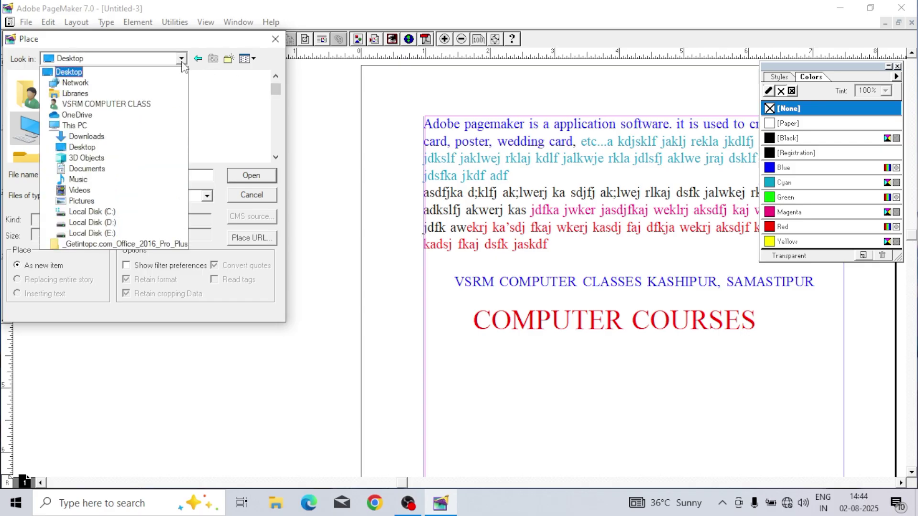
left_click(183, 66)
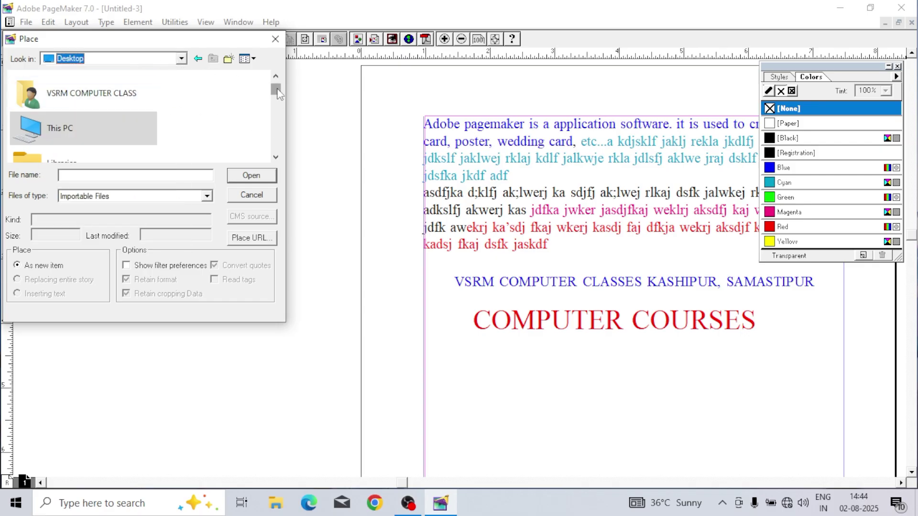
left_click_drag(280, 94, 280, 113)
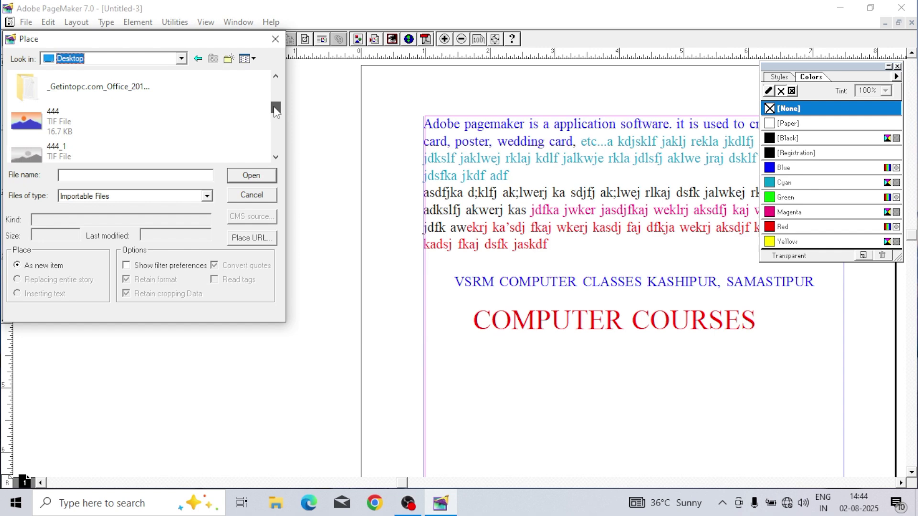
left_click(71, 120)
left_click(251, 176)
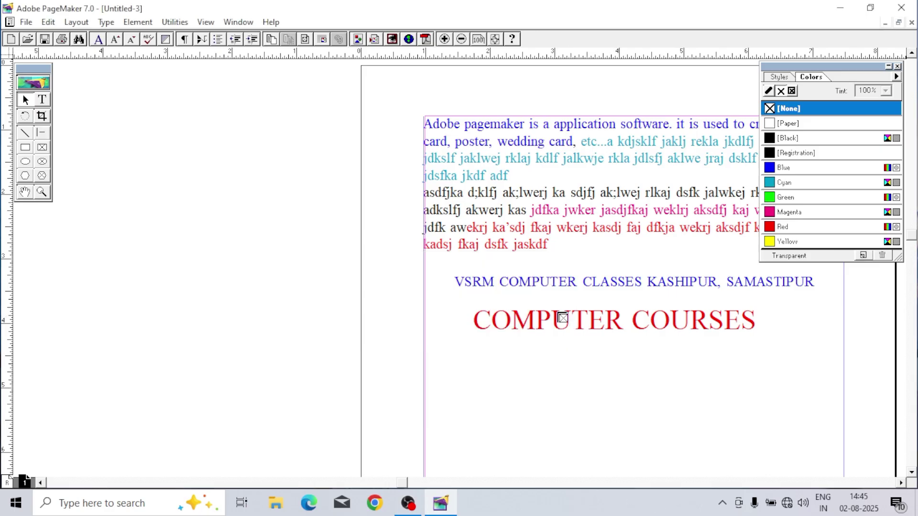
left_click_drag(127, 140, 337, 300)
left_click_drag(302, 254, 266, 275)
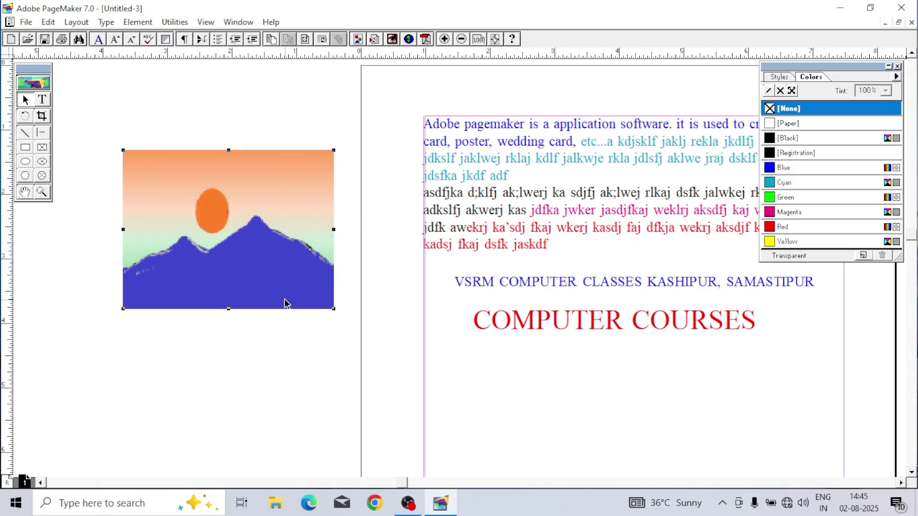
Step: Crop the sunset picture inward on all four sides, taking most from its right and bottom, and shift it slightly up
left_click(42, 117)
left_click_drag(331, 228, 275, 220)
left_click_drag(196, 308, 196, 261)
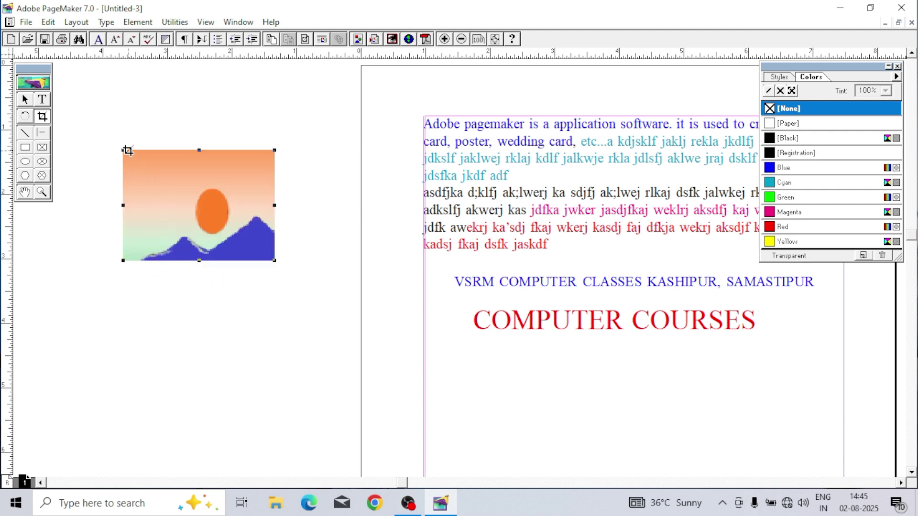
left_click_drag(127, 151, 124, 151)
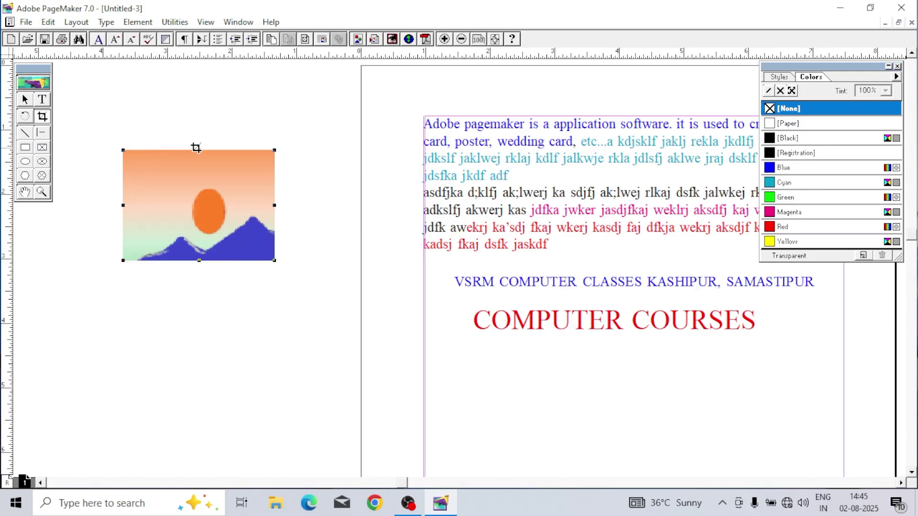
left_click_drag(199, 148, 201, 175)
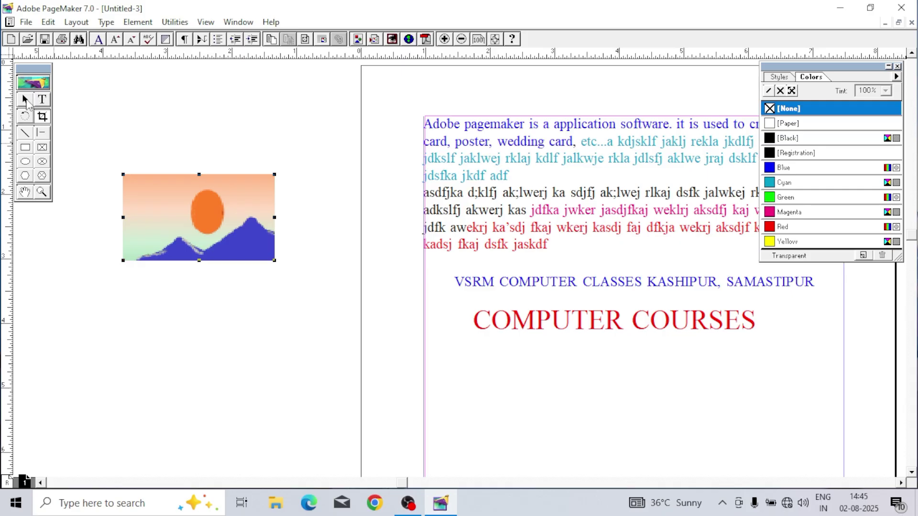
left_click(24, 100)
mouse_move(206, 225)
left_mouse_down()
mouse_move(271, 280)
mouse_move(203, 212)
left_mouse_up()
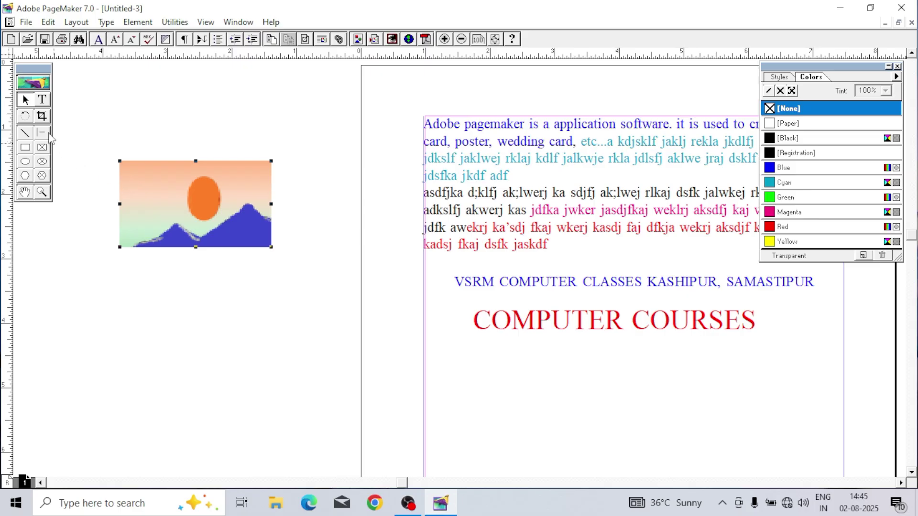
Step: Extend the sunset picture's crop back to its full extent and move it onto the page below the COMPUTER COURSES heading
left_click(42, 116)
left_click_drag(195, 247, 196, 295)
left_click_drag(271, 228, 393, 234)
left_click_drag(225, 164, 225, 113)
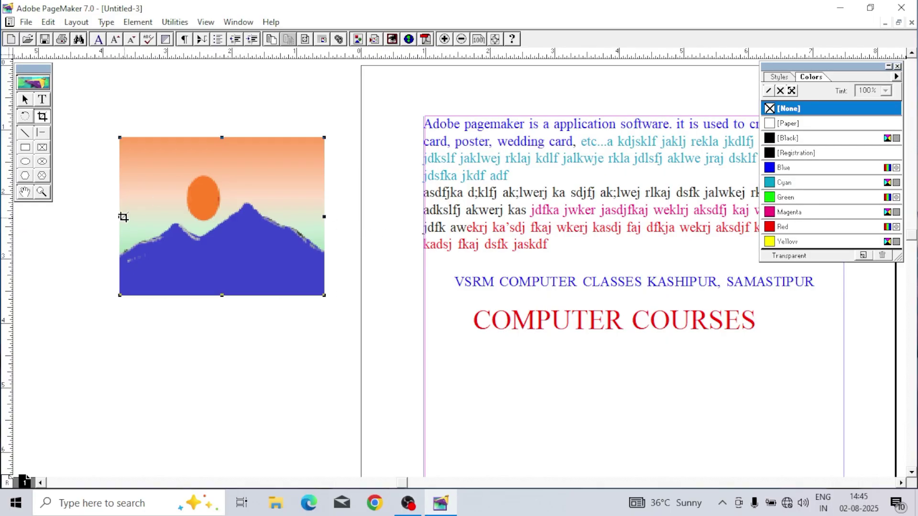
mouse_move(121, 217)
left_mouse_down()
mouse_move(84, 206)
mouse_move(116, 226)
left_mouse_up()
left_click(25, 100)
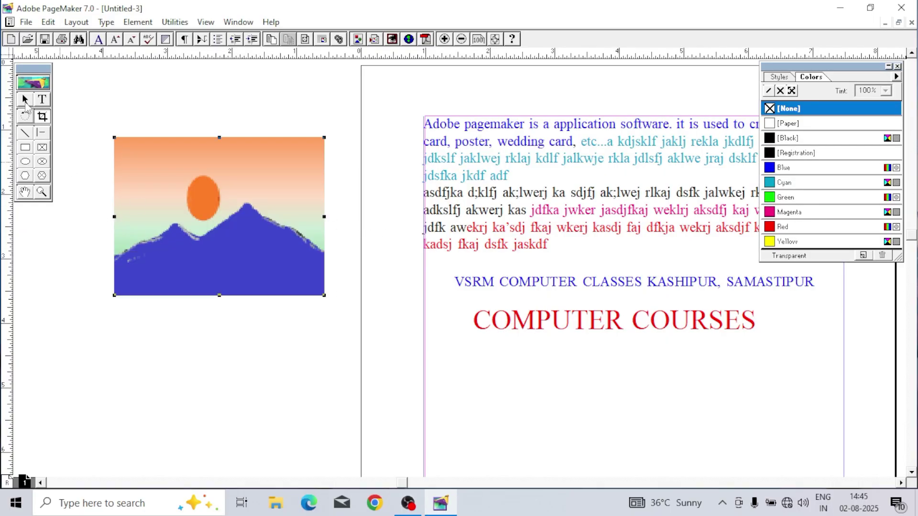
left_click_drag(160, 187, 644, 395)
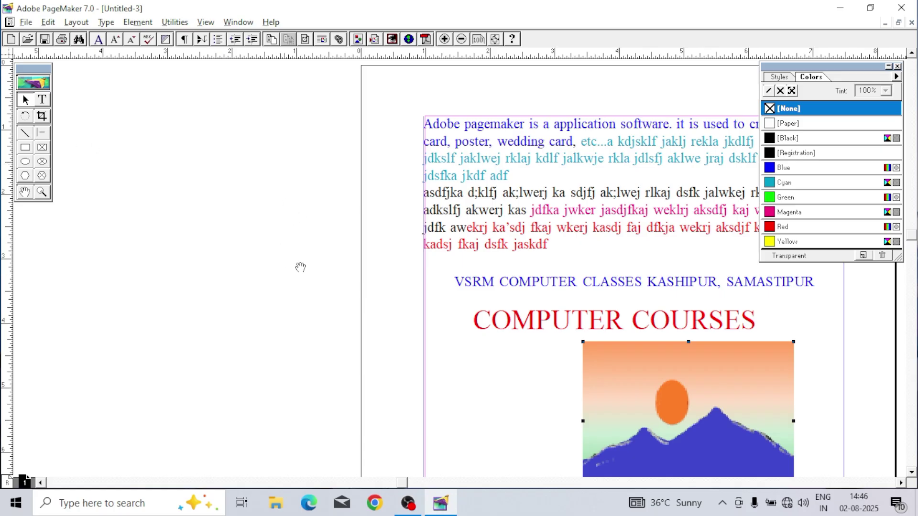
Step: Draw five separate, roughly horizontal lines one below another on the pasteboard, each about 5.5 to 6.5 ruler units long
left_click_drag(301, 267, 461, 184)
left_click_drag(311, 205, 354, 260)
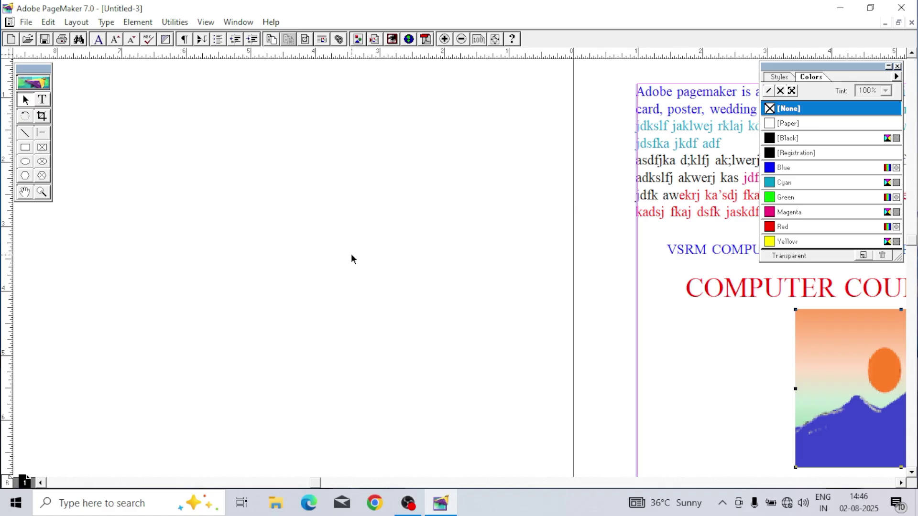
left_click(24, 134)
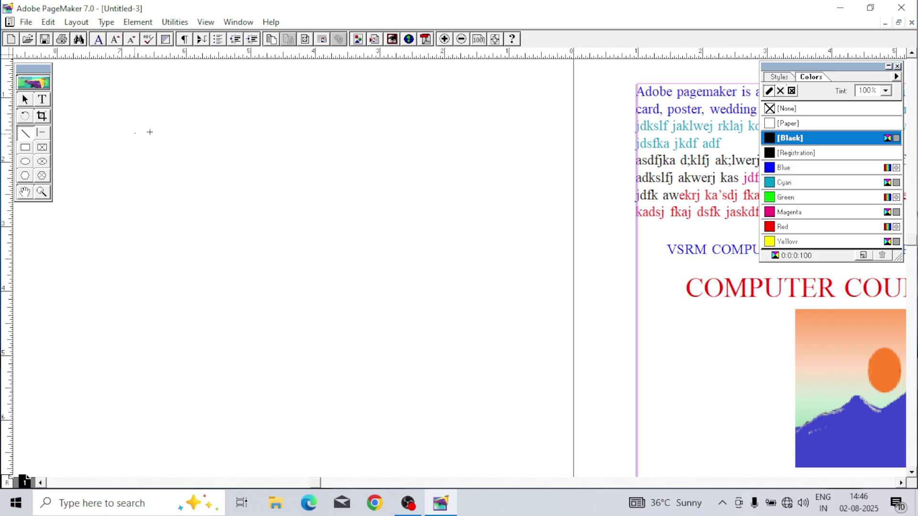
left_click_drag(149, 132, 490, 134)
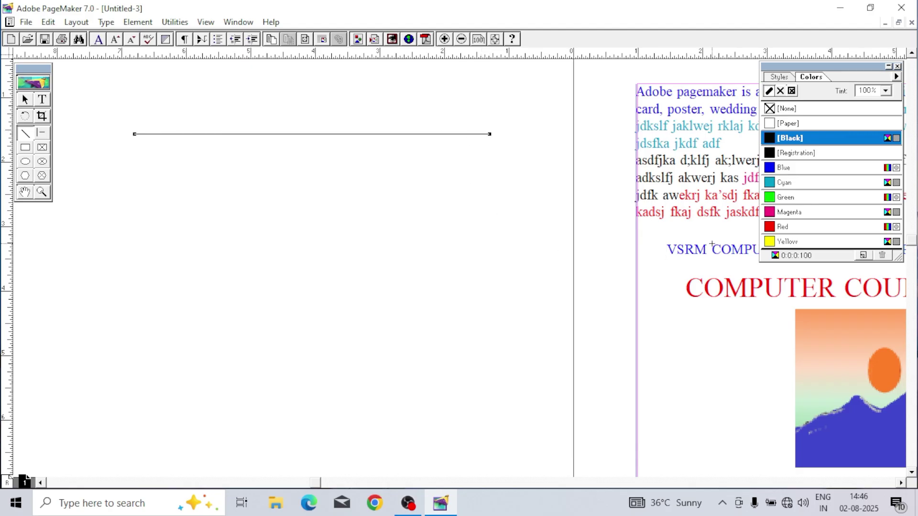
left_click_drag(138, 193, 490, 187)
left_click(439, 240)
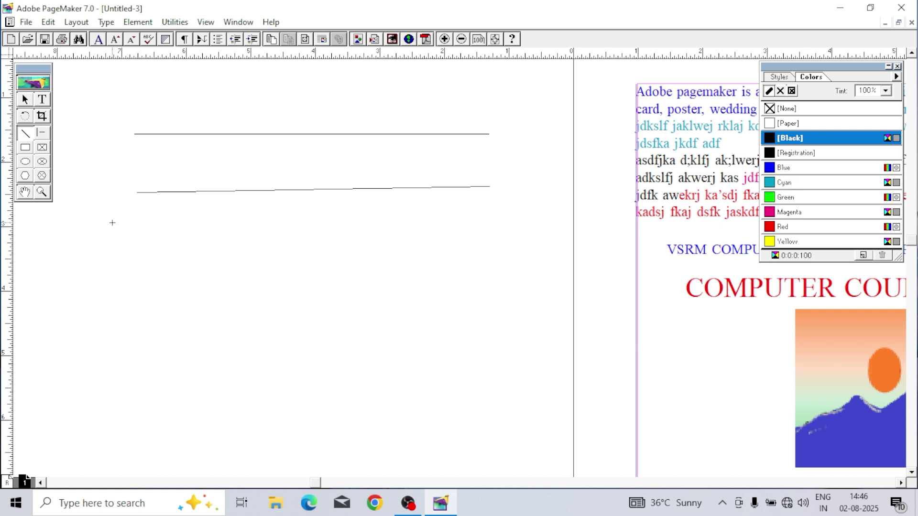
left_click_drag(143, 227, 471, 225)
left_click_drag(110, 250, 525, 250)
left_click_drag(60, 306, 455, 293)
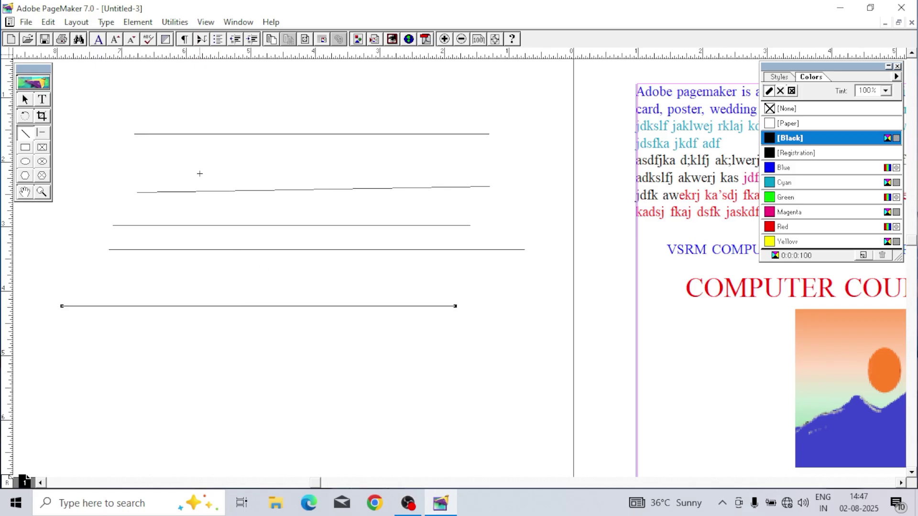
Step: Draw four vertical lines crossing the horizontal ones, each about 2.5 to 3 ruler units long
left_click_drag(194, 163, 194, 330)
left_click_drag(242, 189, 242, 387)
mouse_move(304, 203)
left_mouse_down()
mouse_move(304, 356)
mouse_move(342, 369)
left_mouse_up()
left_click_drag(353, 220, 353, 393)
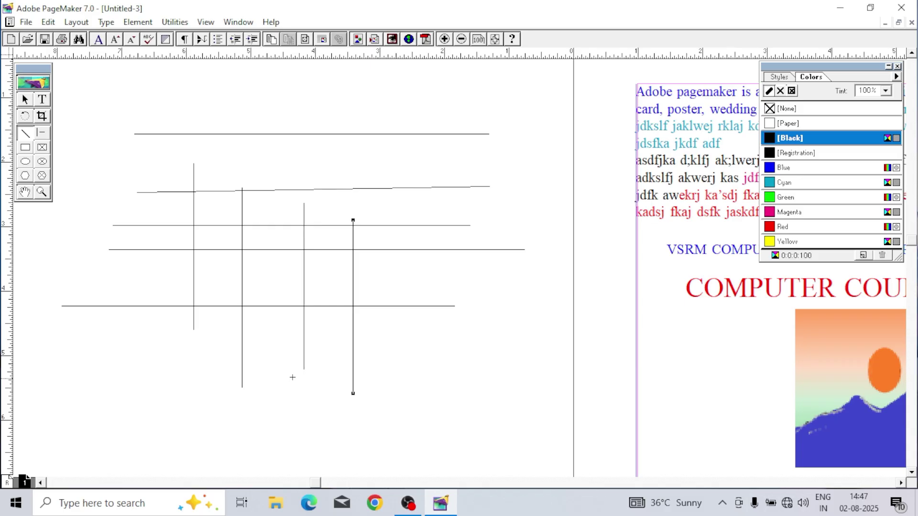
Step: Shorten the third vertical line slightly from its upper end and the rightmost one until it starts below the lowest horizontal line
left_click(26, 100)
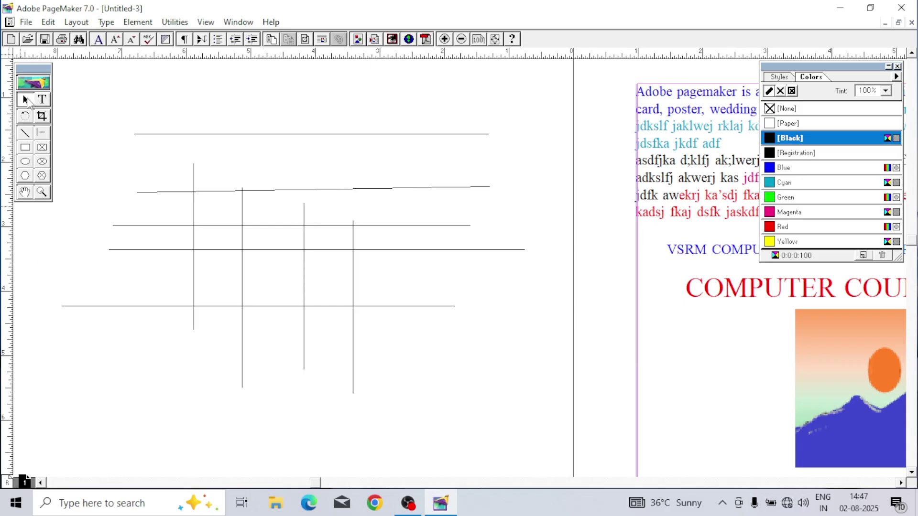
left_click(353, 272)
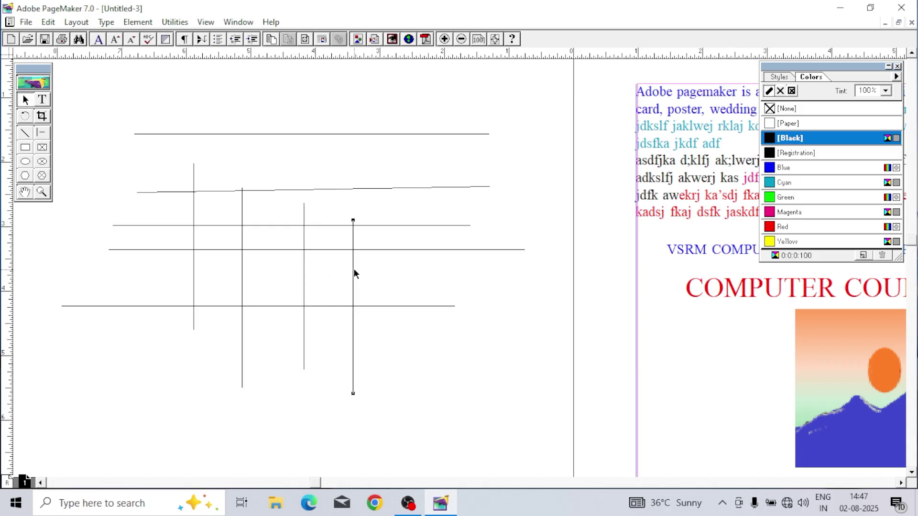
left_click(304, 257)
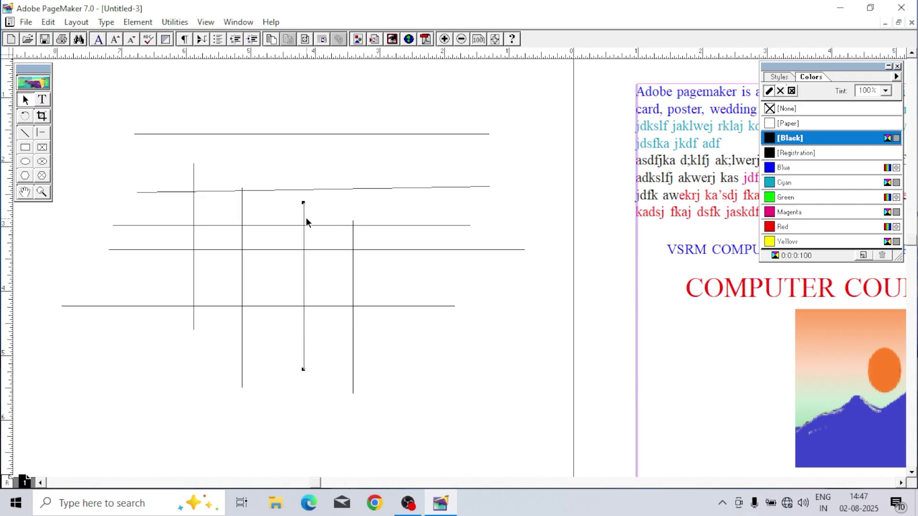
mouse_move(303, 206)
left_mouse_down()
mouse_move(325, 330)
mouse_move(324, 195)
mouse_move(313, 337)
mouse_move(307, 206)
left_mouse_up()
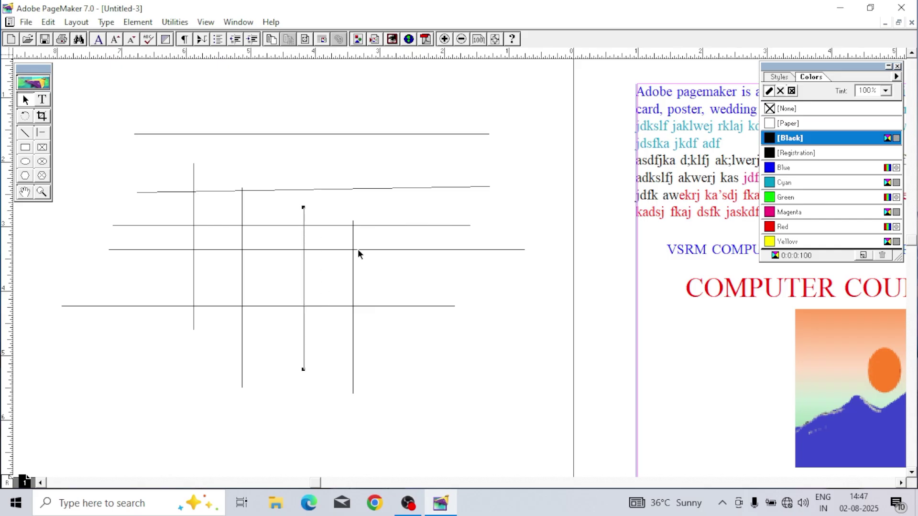
left_click(353, 223)
left_click_drag(353, 223, 364, 329)
Step: Shorten the lowest horizontal line from both ends so it spans from the third vertical line to about the fourth
left_click_drag(62, 306, 302, 329)
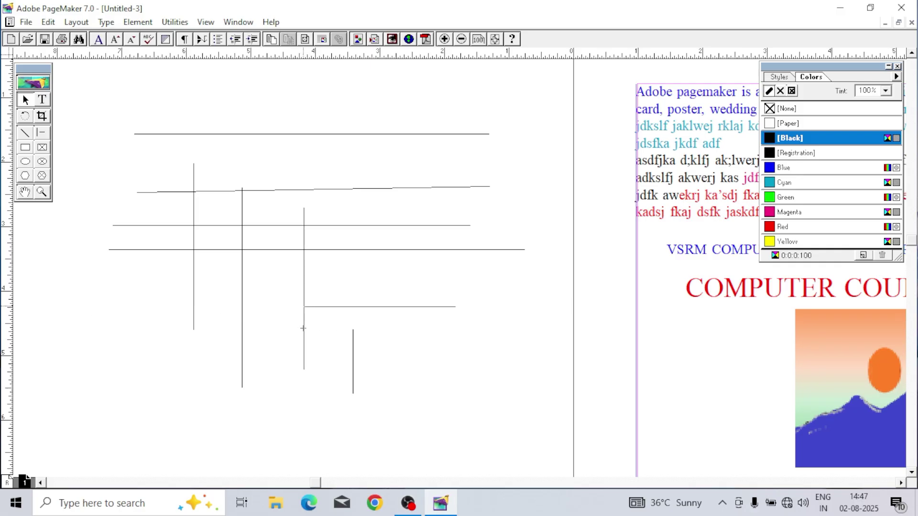
left_click_drag(455, 306, 362, 317)
left_click(393, 328)
Step: Move the longest horizontal line below all the other lines and color it red
left_click(240, 250)
left_click_drag(358, 251, 354, 406)
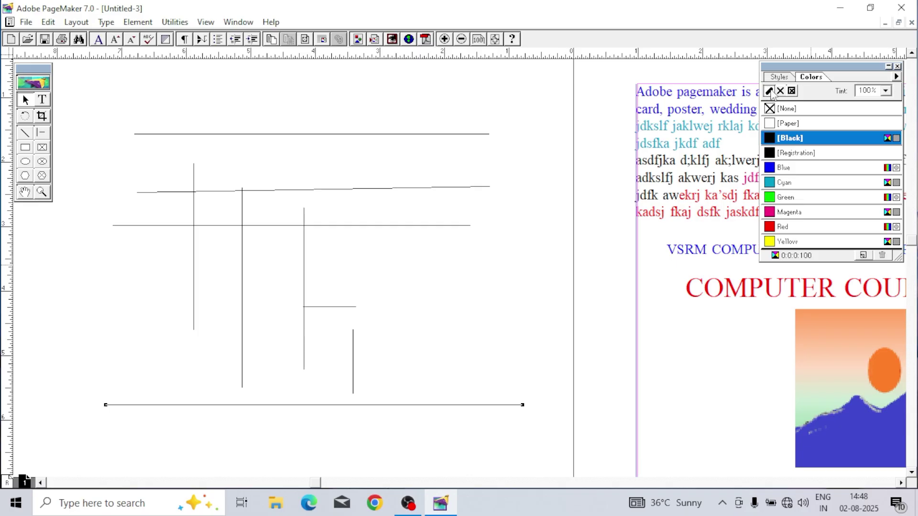
left_click(794, 173)
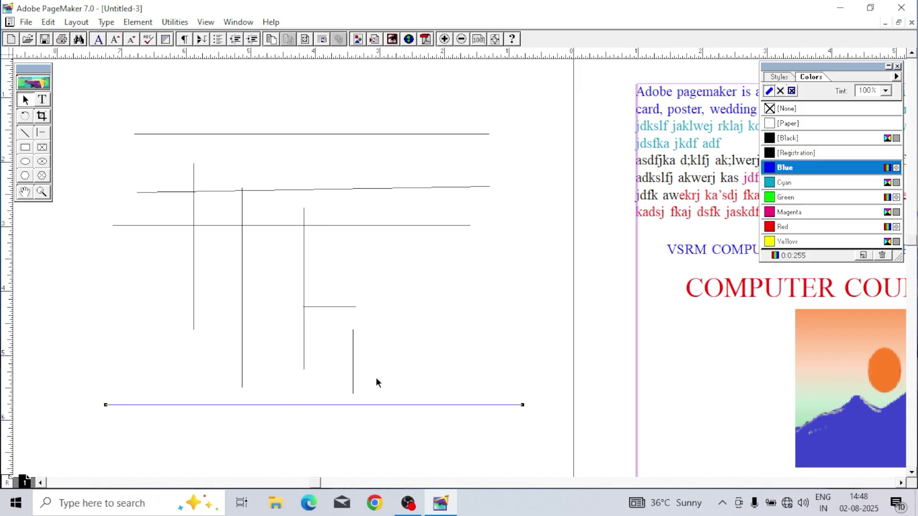
left_click(780, 228)
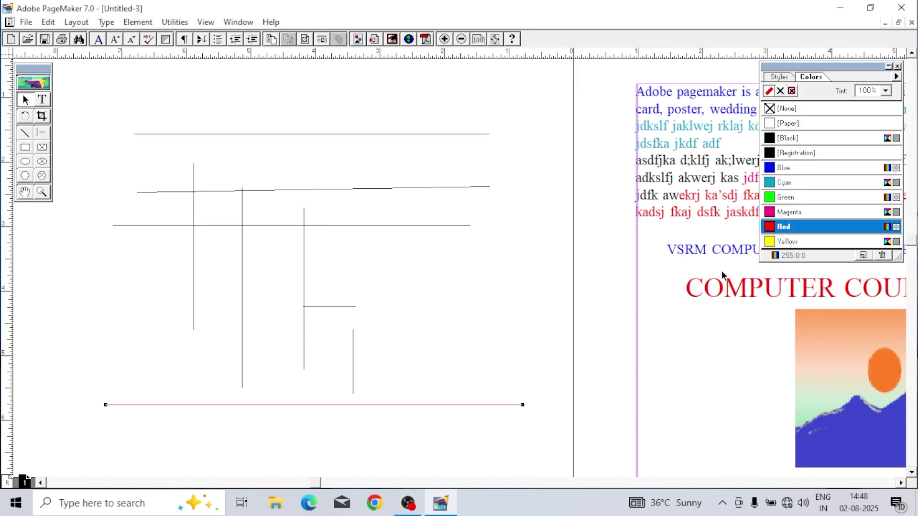
Step: Move the third horizontal line from the top slightly down and color it blue
left_click(438, 226)
left_click_drag(439, 226, 438, 235)
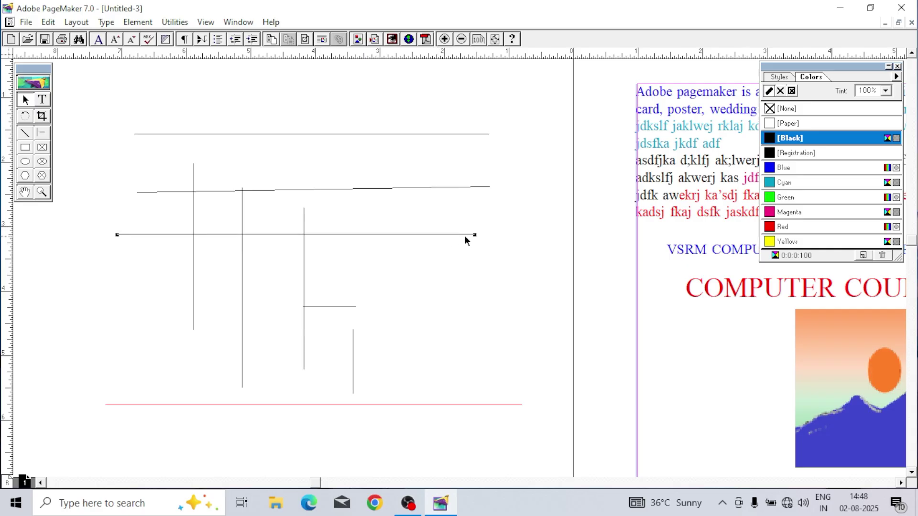
left_click(781, 170)
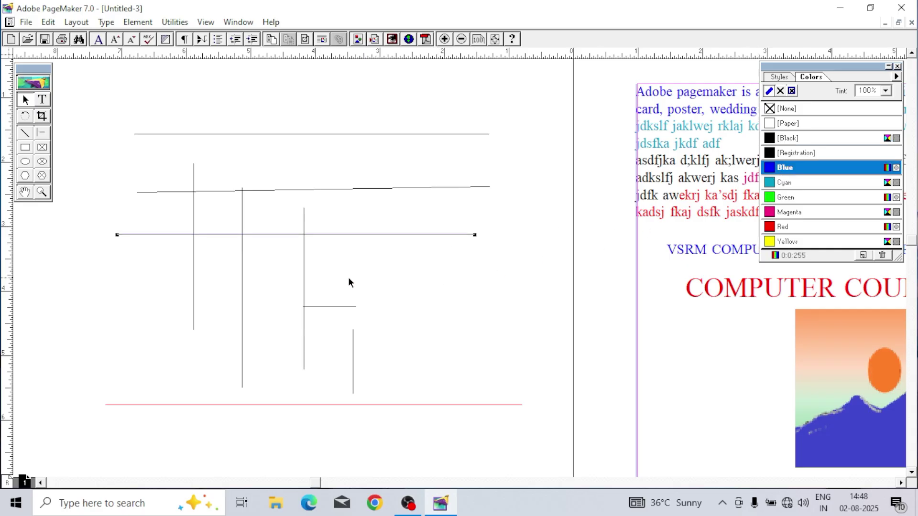
Step: Color the third vertical line, which meets the short horizontal line, magenta
left_click(303, 258)
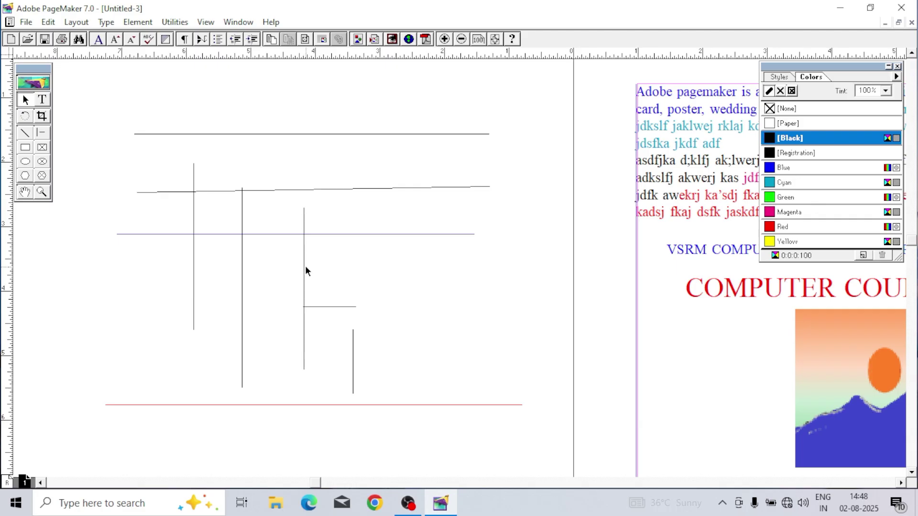
left_click(304, 265)
left_click(786, 212)
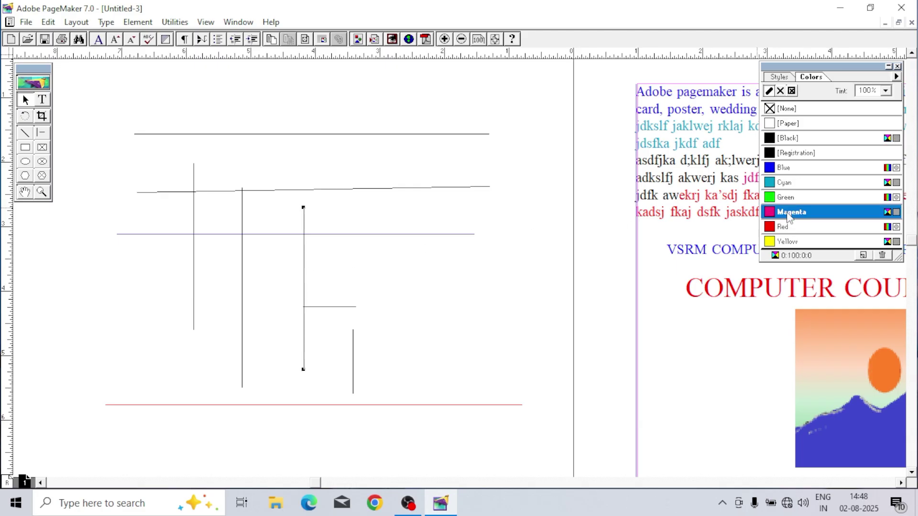
Step: On the empty lower pasteboard, draw three horizontal lines about 5 inches long and two vertical lines about 2.4 inches long, crossing one another
left_click(411, 297)
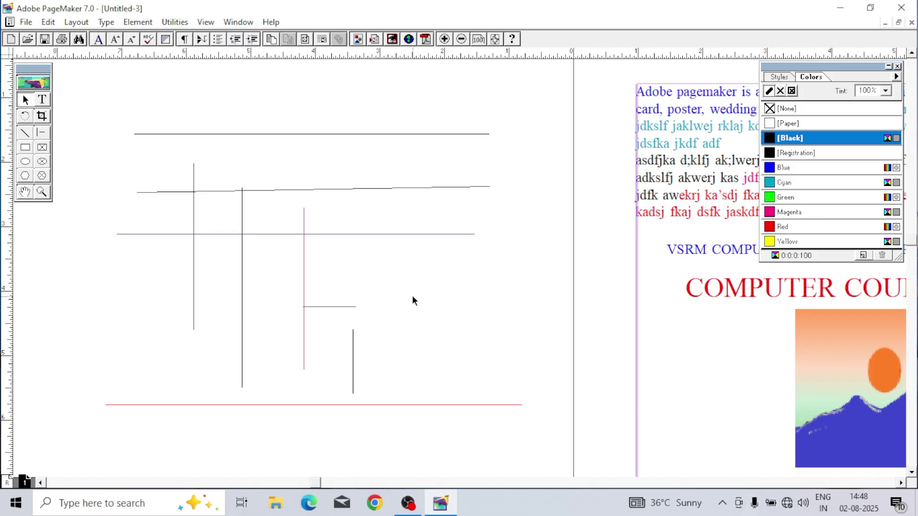
left_click(42, 137)
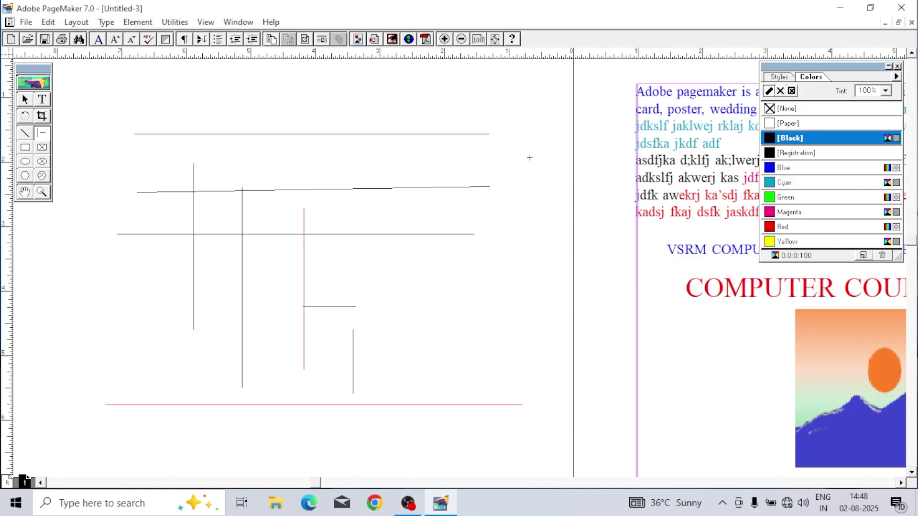
left_click_drag(524, 180, 530, 250)
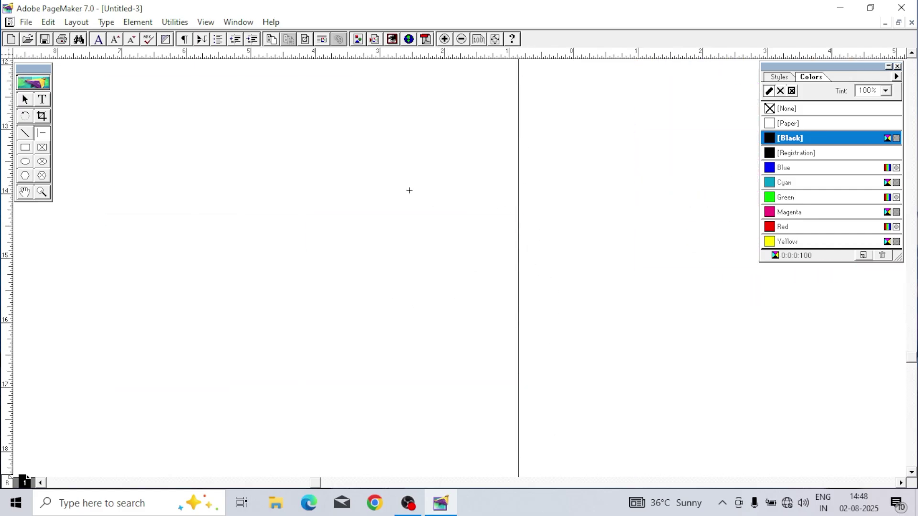
mouse_move(169, 155)
left_mouse_down()
mouse_move(277, 187)
mouse_move(480, 177)
left_mouse_up()
left_click_drag(320, 126, 347, 287)
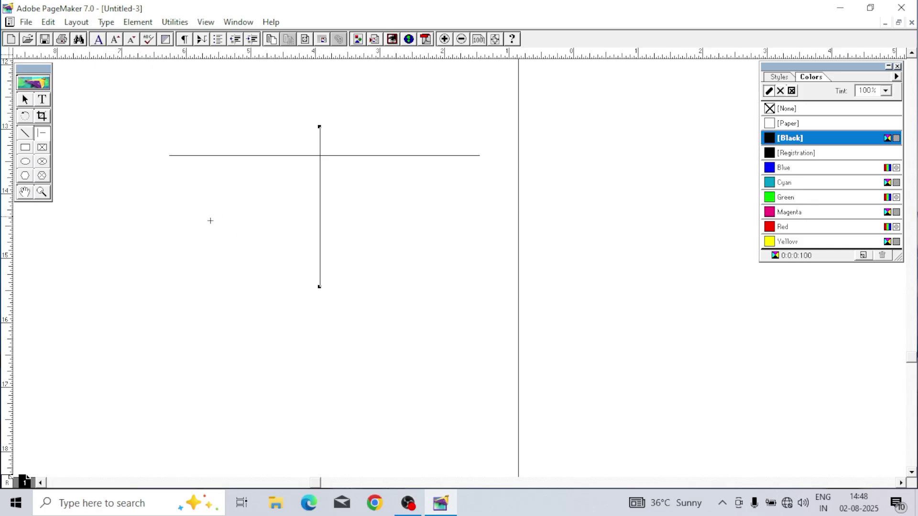
left_click_drag(184, 238, 489, 258)
mouse_move(417, 186)
left_mouse_down()
mouse_move(418, 284)
mouse_move(438, 336)
left_mouse_up()
left_click_drag(252, 308, 579, 308)
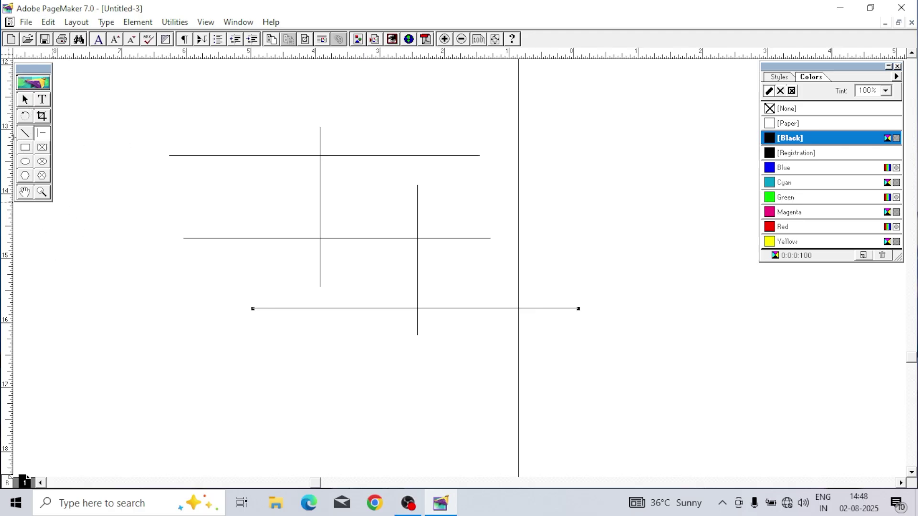
Step: Draw a separate cross beside the new lines from a horizontal and a vertical line, each about 2.25 inches long, using the Line tool
left_click(25, 133)
left_click_drag(48, 300, 193, 304)
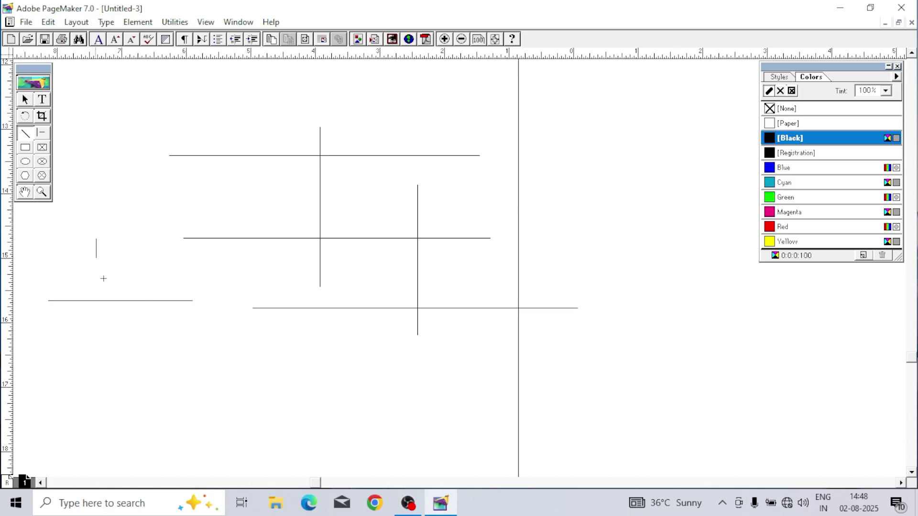
left_click_drag(103, 278, 96, 388)
Step: Draw two more horizontal lines below the existing group and three vertical lines about 1.5 to 2 inches long crossing them, using the Constrained-line tool
left_click(42, 133)
left_click_drag(146, 342, 435, 342)
mouse_move(216, 387)
left_mouse_down()
mouse_move(300, 378)
mouse_move(462, 386)
left_mouse_up()
left_click_drag(286, 308, 285, 430)
left_click_drag(341, 329, 341, 423)
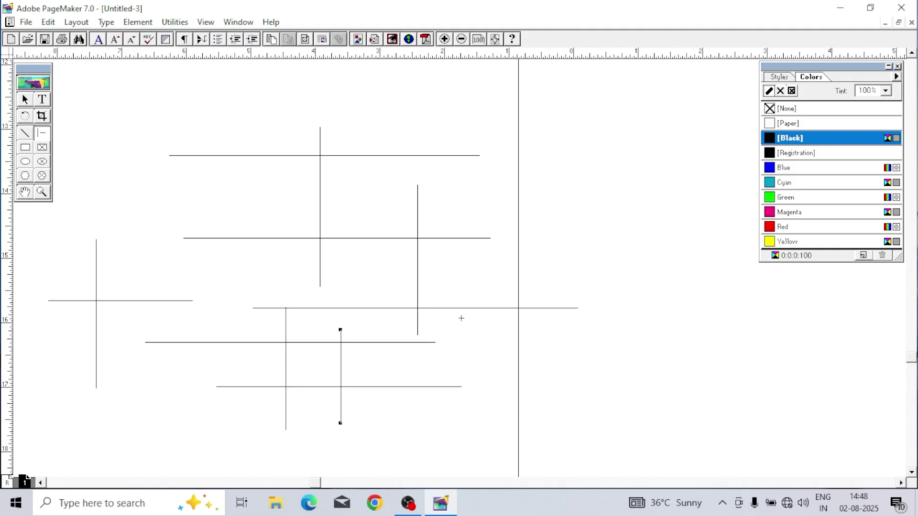
left_click_drag(446, 306, 480, 435)
Step: Trim the second horizontal line to span between the two upper vertical lines and shorten the second vertical line to start at its end
left_click(25, 100)
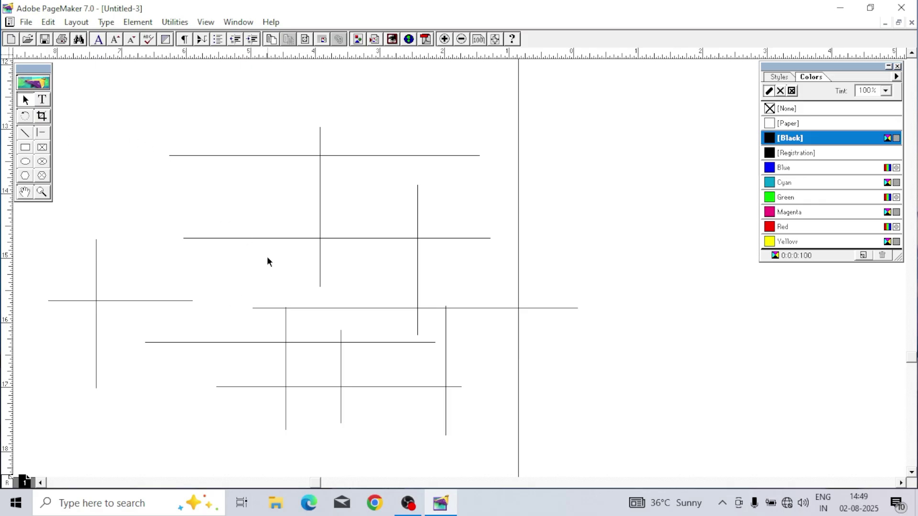
left_click(263, 238)
left_click_drag(181, 240, 313, 245)
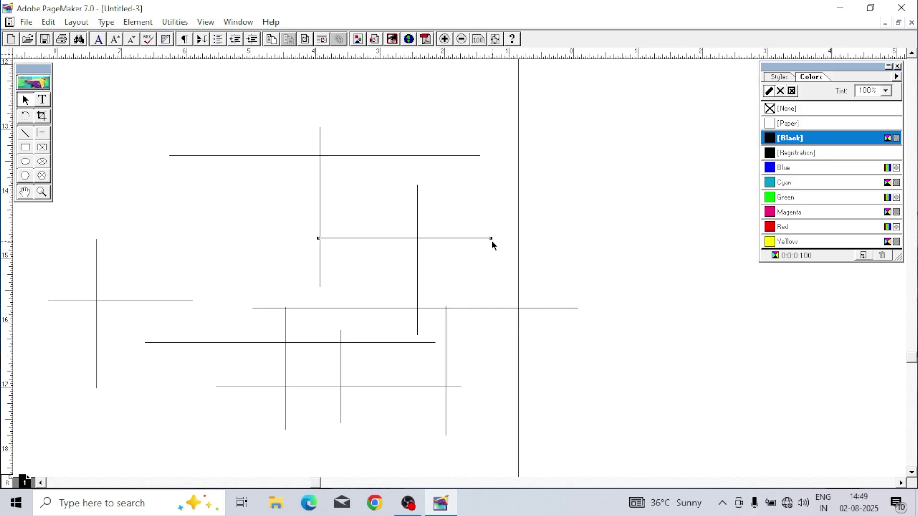
left_click_drag(491, 239, 421, 241)
left_click(420, 197)
left_click_drag(417, 184, 411, 240)
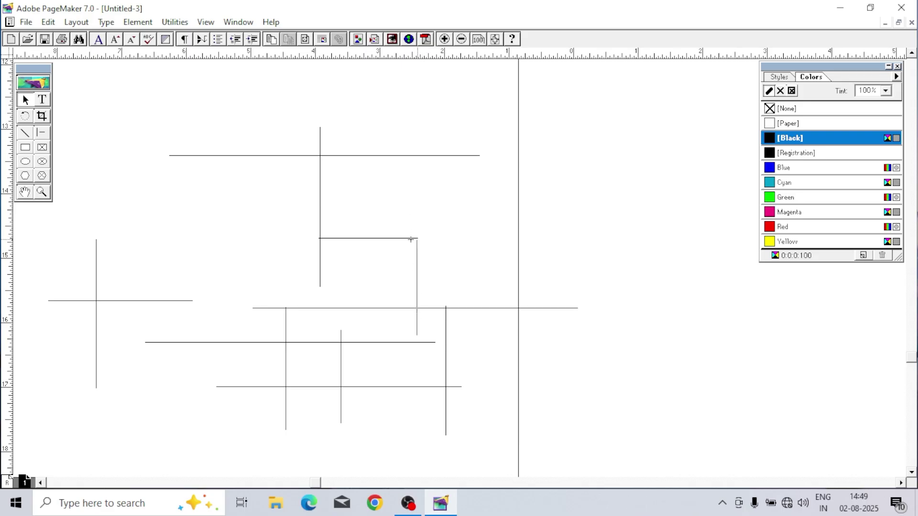
left_click(455, 212)
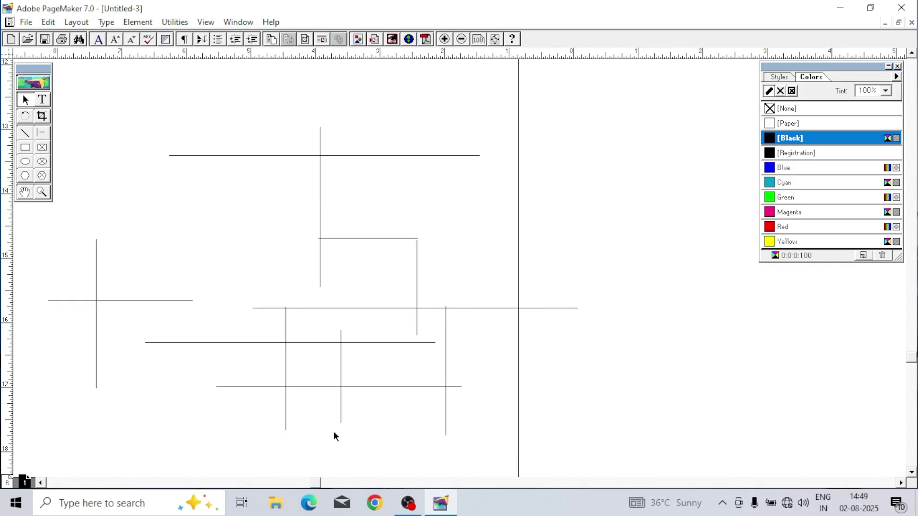
left_click(24, 132)
double_click(26, 135)
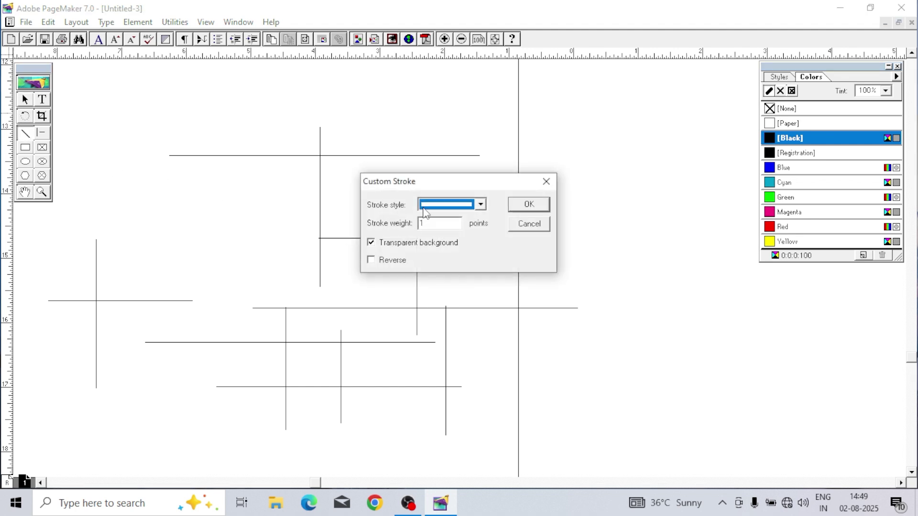
left_click(546, 182)
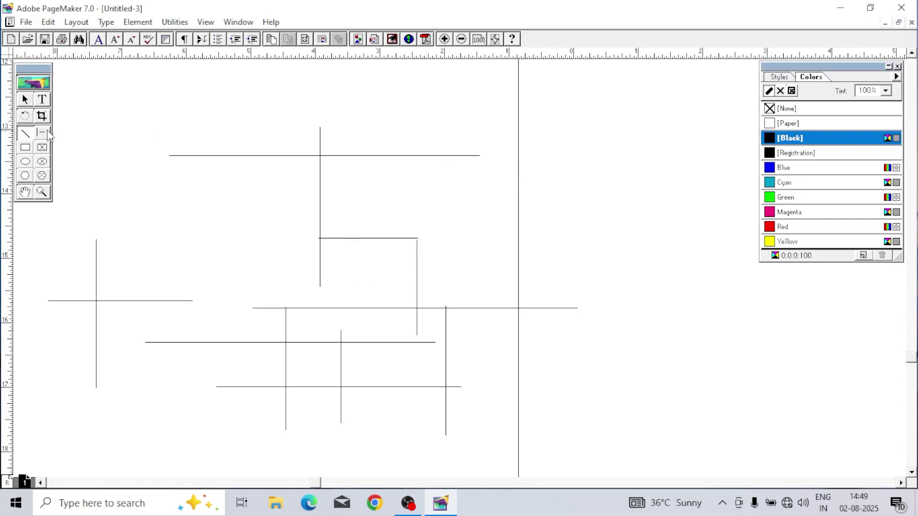
double_click(44, 133)
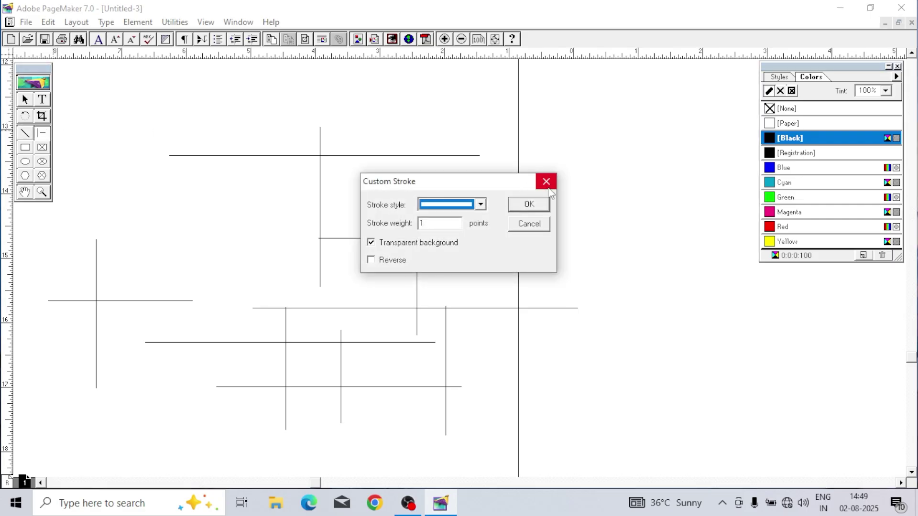
left_click(548, 189)
Step: Set a custom stroke weight of 5 points for the Line tool
double_click(26, 136)
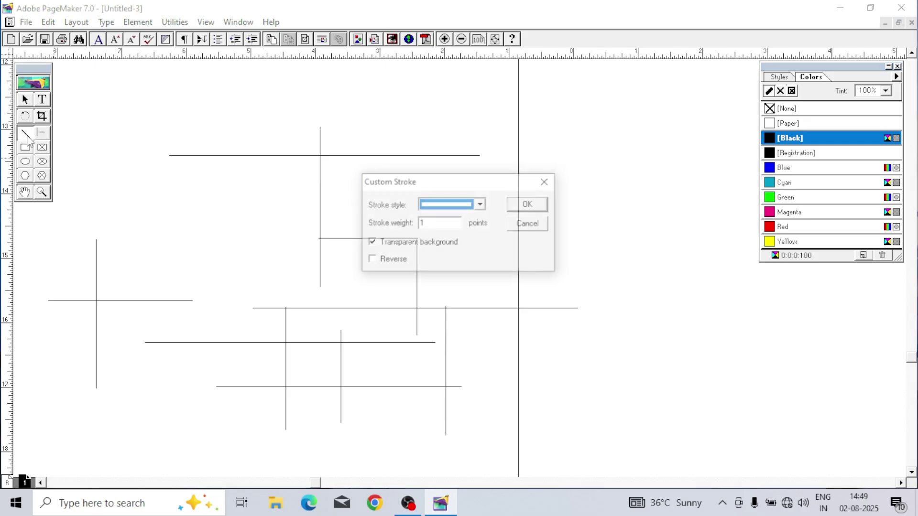
left_click(425, 224)
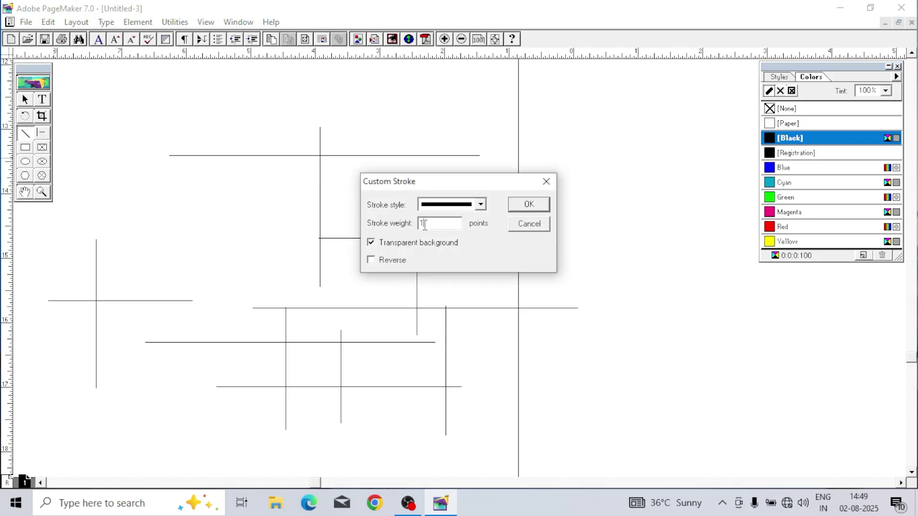
double_click(425, 224)
type("5")
left_click(529, 204)
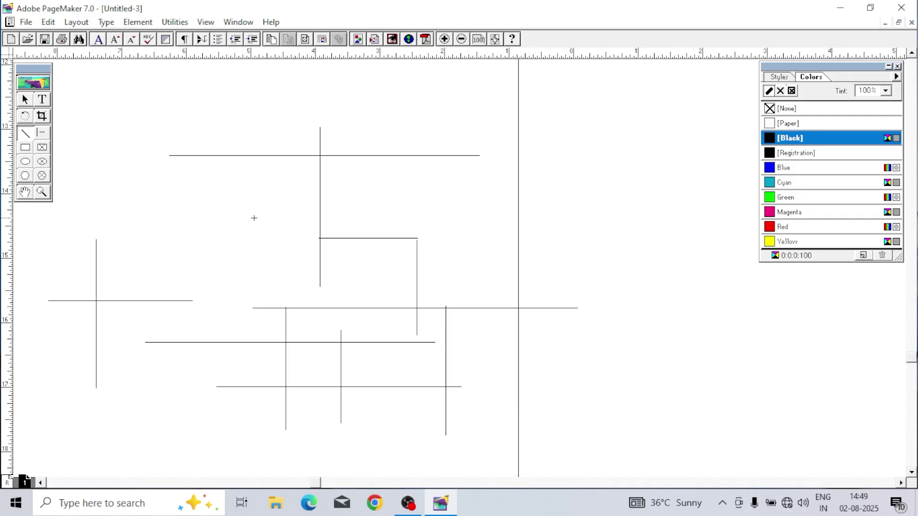
Step: Draw a thick horizontal line about 4.2 inches long and two thick vertical lines about 3.6 and 4.2 inches long beside it
mouse_move(192, 212)
left_mouse_down()
mouse_move(485, 206)
mouse_move(434, 219)
mouse_move(461, 213)
left_mouse_up()
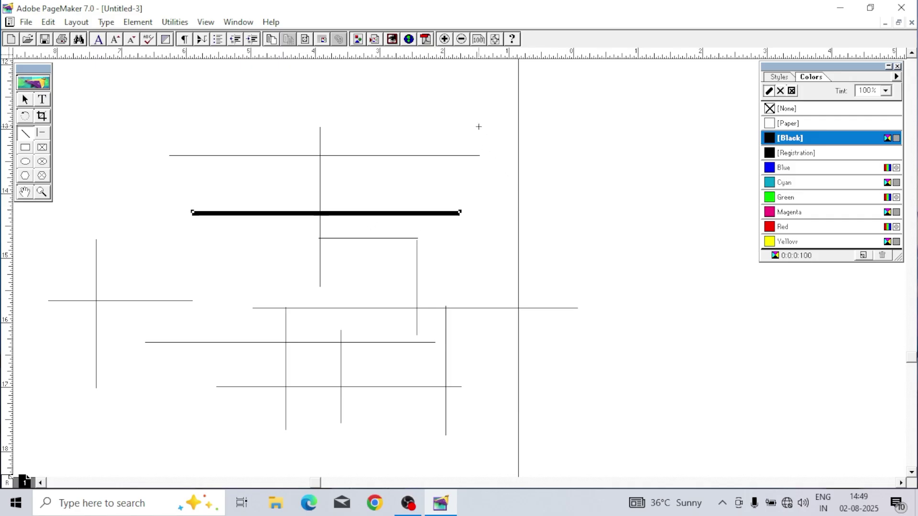
left_click_drag(478, 126, 530, 359)
left_click_drag(549, 127, 607, 395)
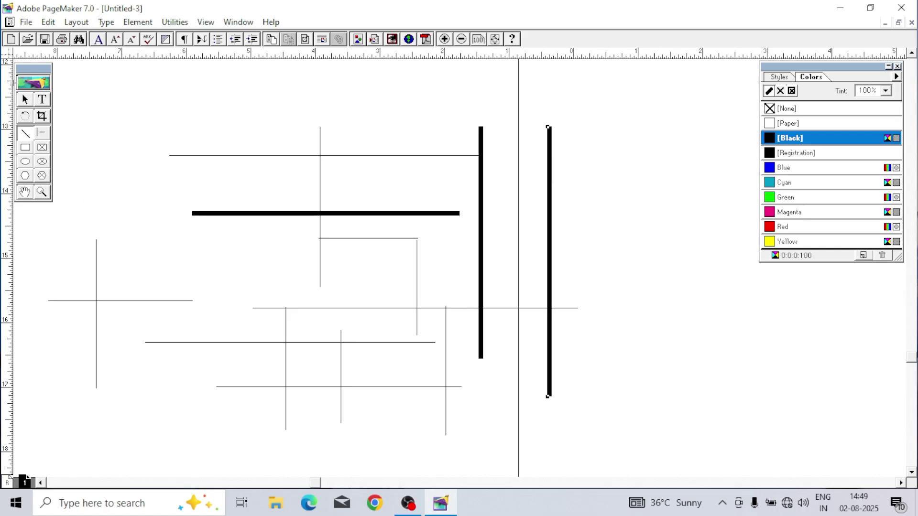
Step: Color the first thick vertical line green and the second thick vertical line red
left_click(25, 100)
left_click(489, 195)
left_click(481, 189)
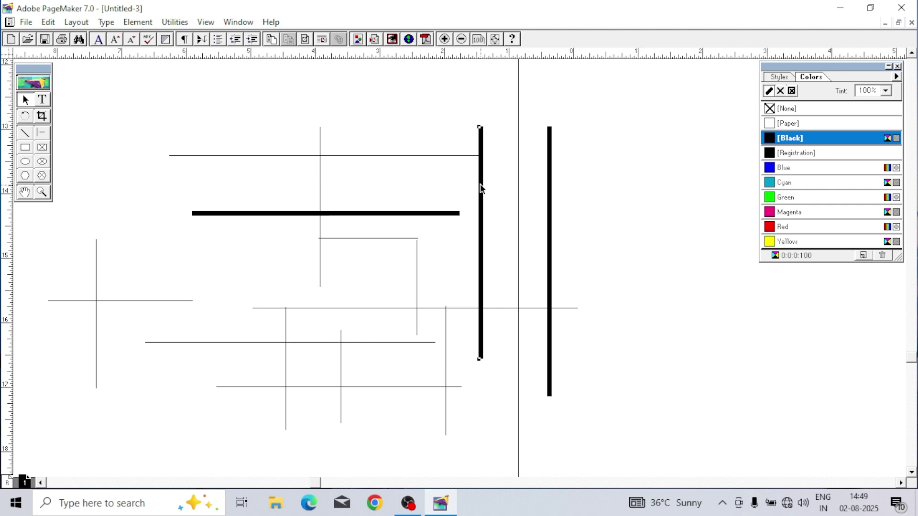
left_click(799, 182)
left_click(799, 198)
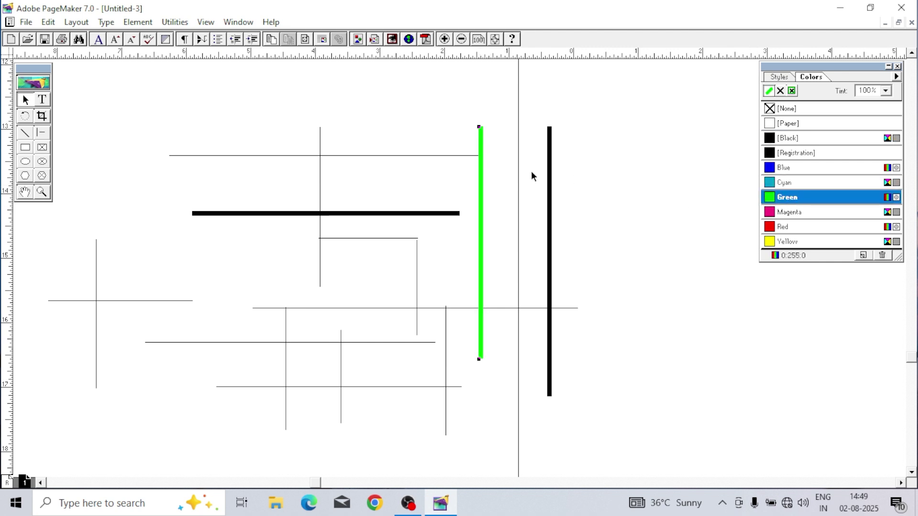
left_click(551, 165)
left_click(806, 227)
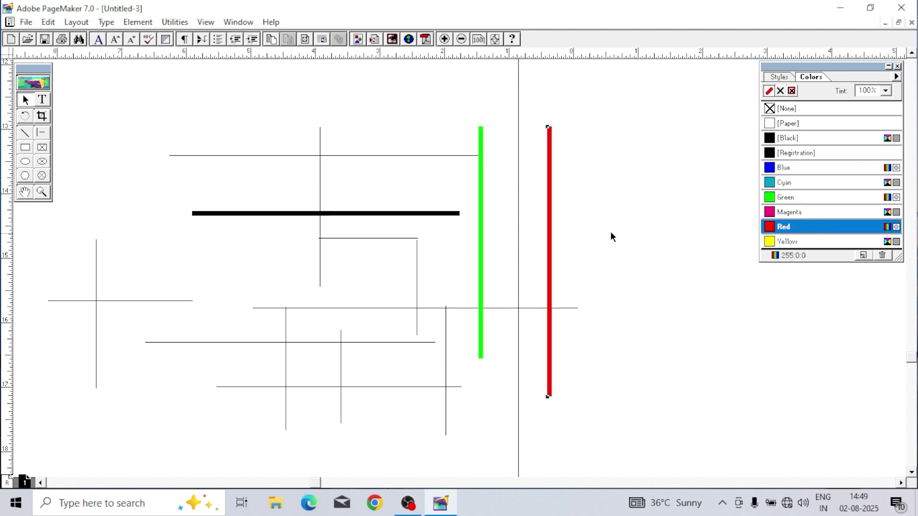
Step: Color the thick horizontal line blue after trying other swatches such as red on it
left_click(351, 214)
left_click(781, 229)
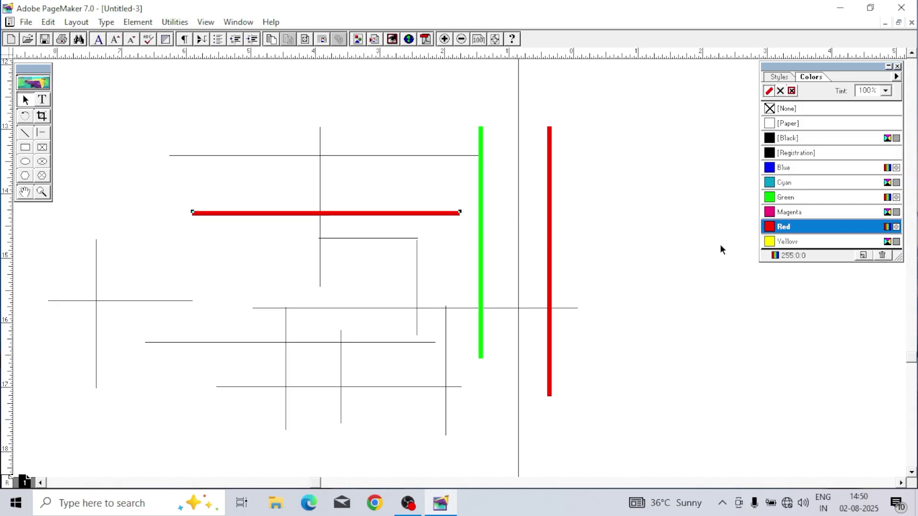
left_click(795, 198)
left_click(799, 183)
left_click(797, 168)
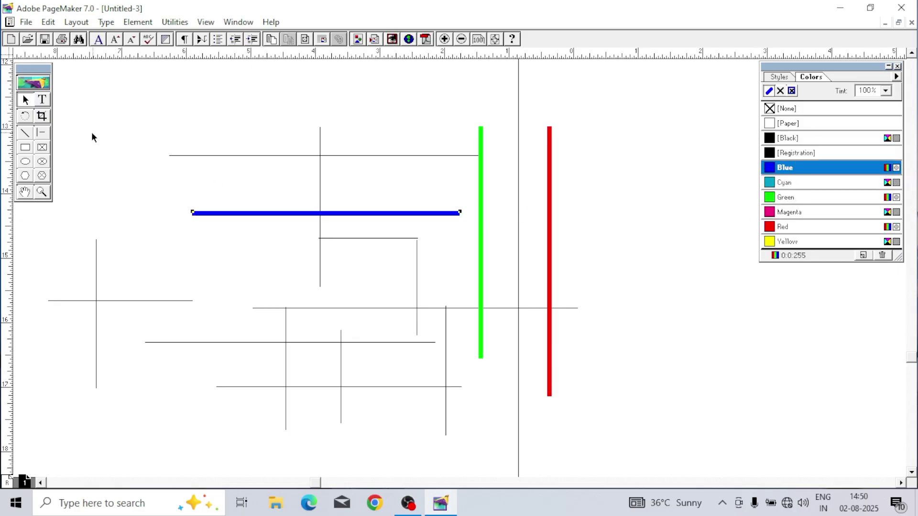
Step: Set a custom stroke weight of 2 points for the Constrained-line tool
double_click(42, 134)
key("Tab")
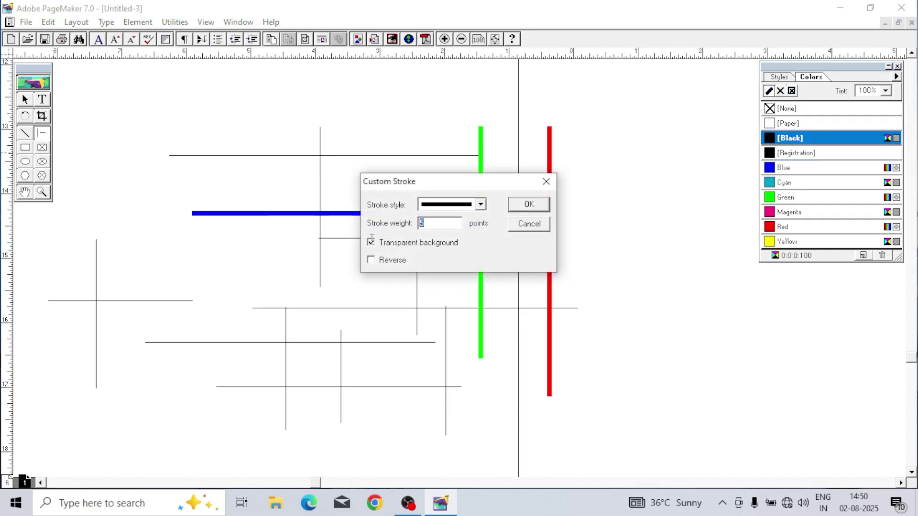
left_click(371, 243)
left_click(528, 206)
Step: Beyond the thick red line, draw a red vertical line about 3 inches long and a blue horizontal line about 3.3 inches long
left_click_drag(611, 136, 610, 331)
left_click(784, 227)
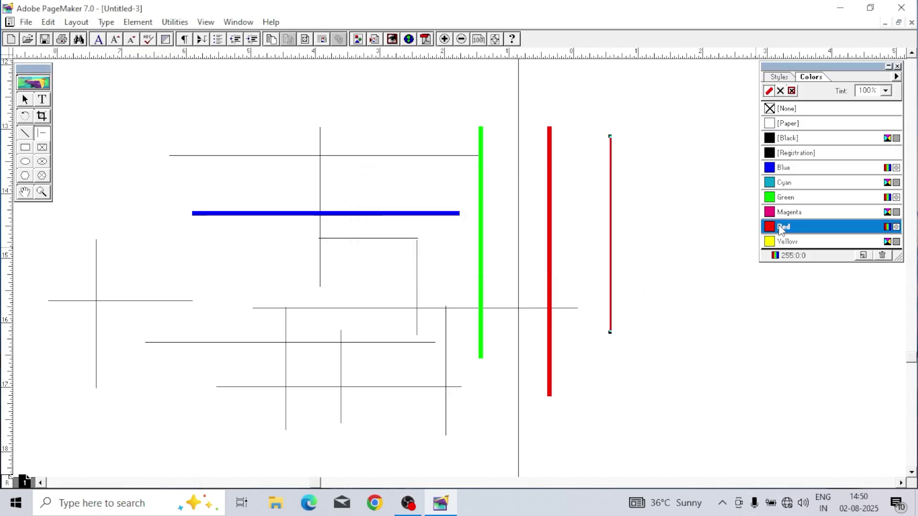
left_click_drag(673, 313, 863, 314)
left_click(805, 226)
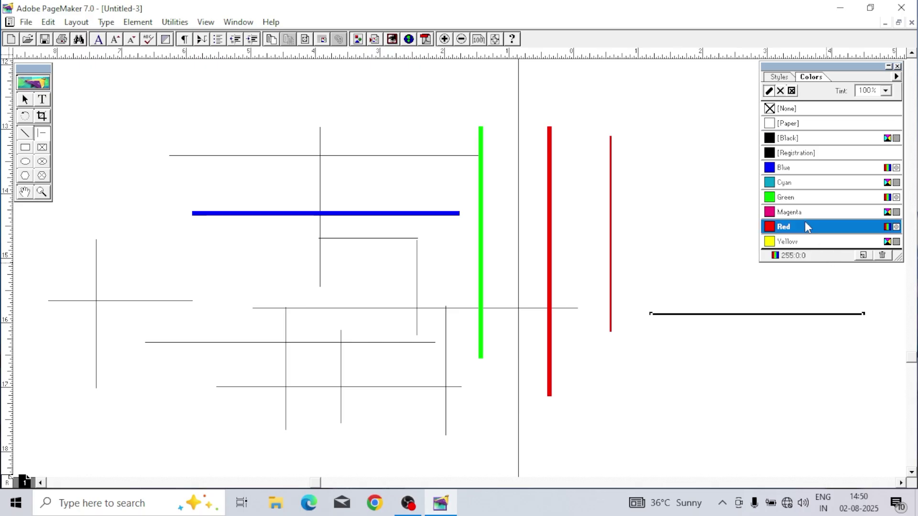
left_click(786, 182)
left_click(783, 168)
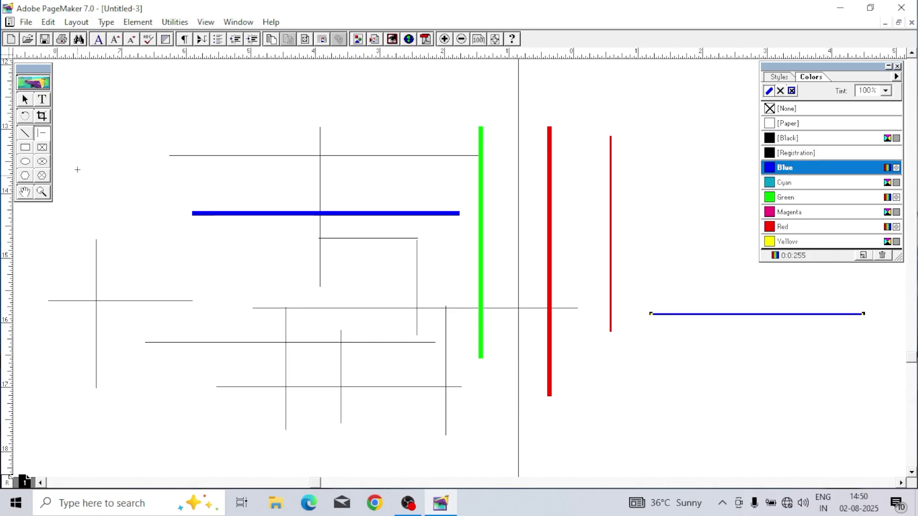
left_click(26, 102)
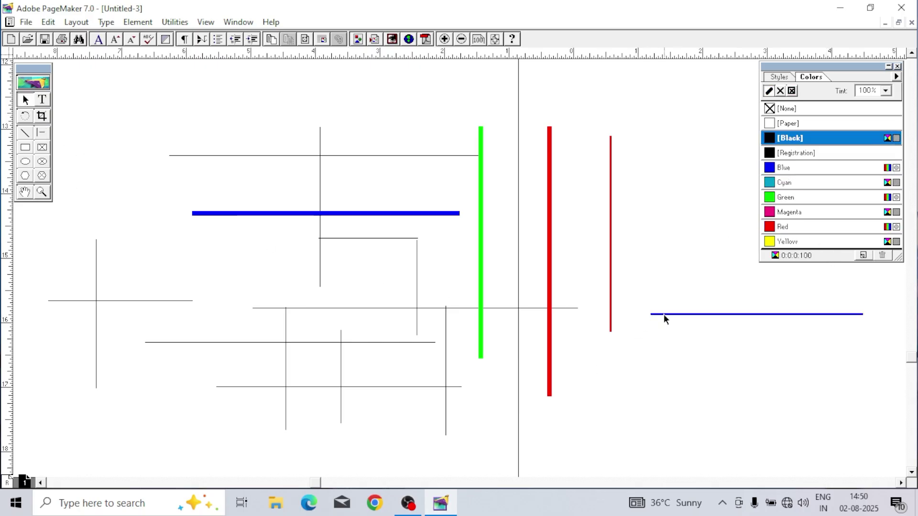
left_click_drag(664, 314, 287, 185)
scroll(346, 287, "right", 10)
scroll(389, 274, "up", 3)
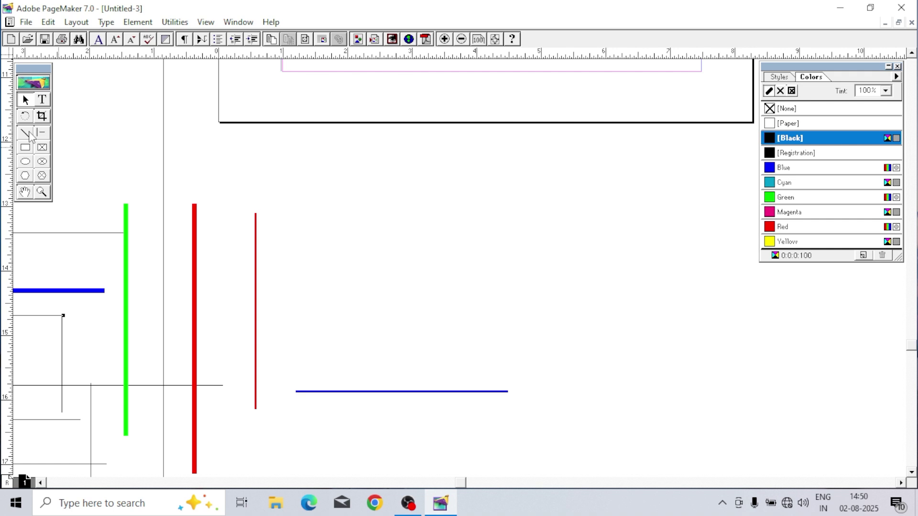
double_click(26, 138)
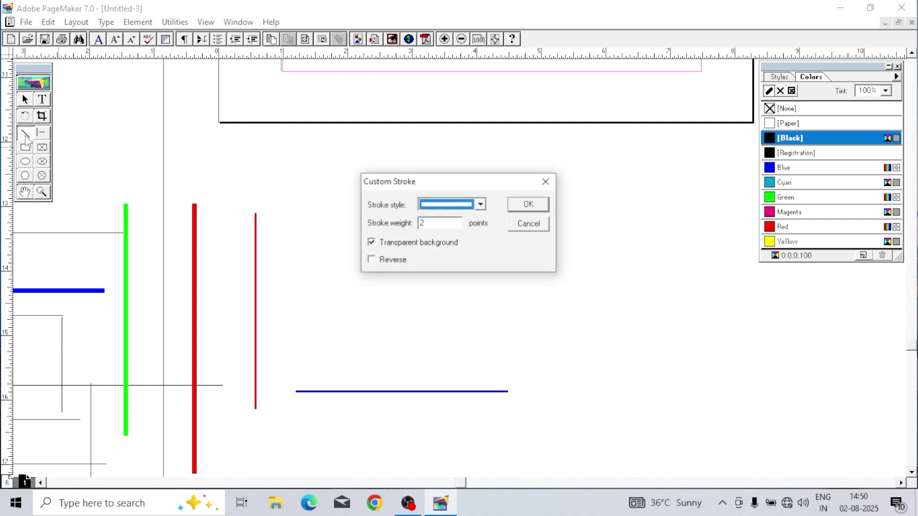
left_click(381, 265)
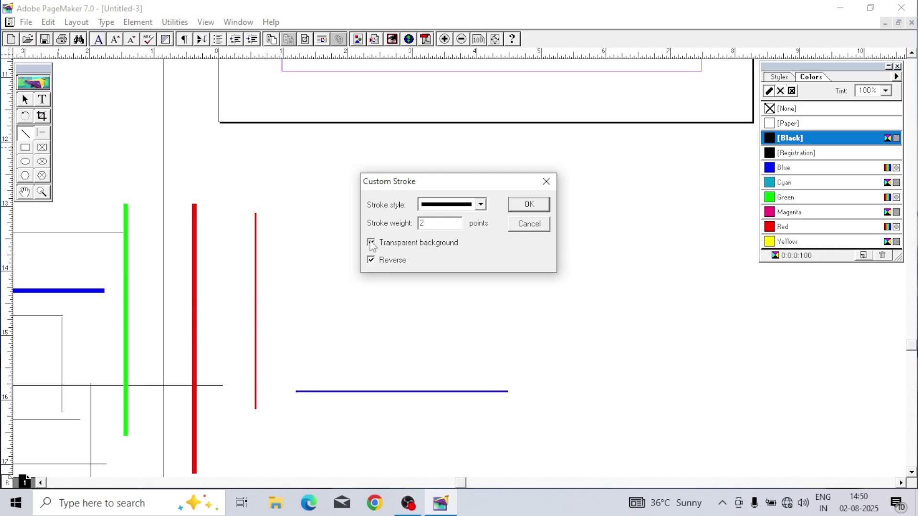
left_click(371, 243)
left_click(370, 259)
left_click(371, 243)
left_click(528, 224)
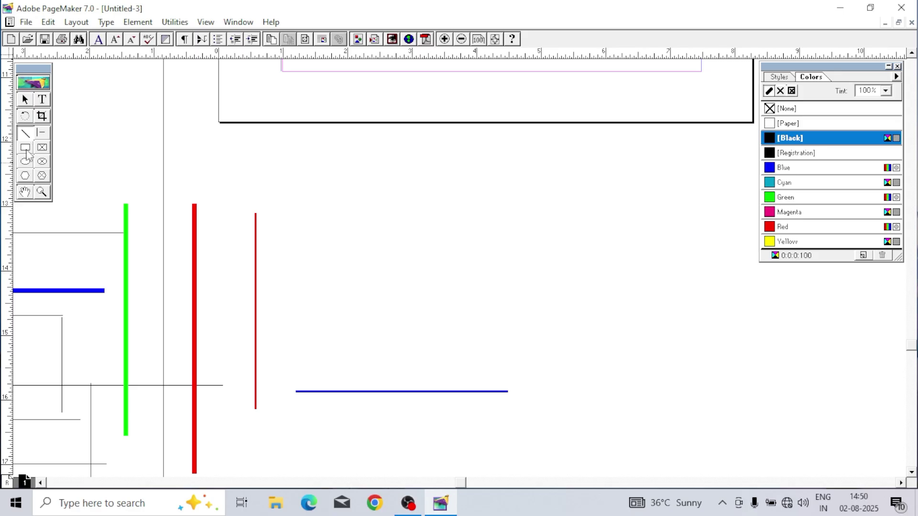
Step: Draw a rectangle about 5.5 by 0.5 inches on the pasteboard just below the page
left_click(26, 149)
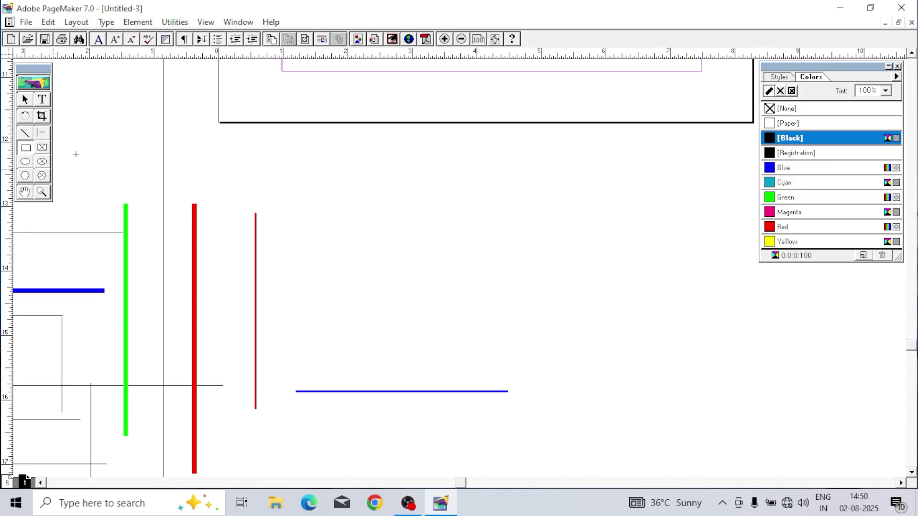
mouse_move(319, 156)
left_mouse_down()
mouse_move(432, 183)
mouse_move(672, 188)
left_mouse_up()
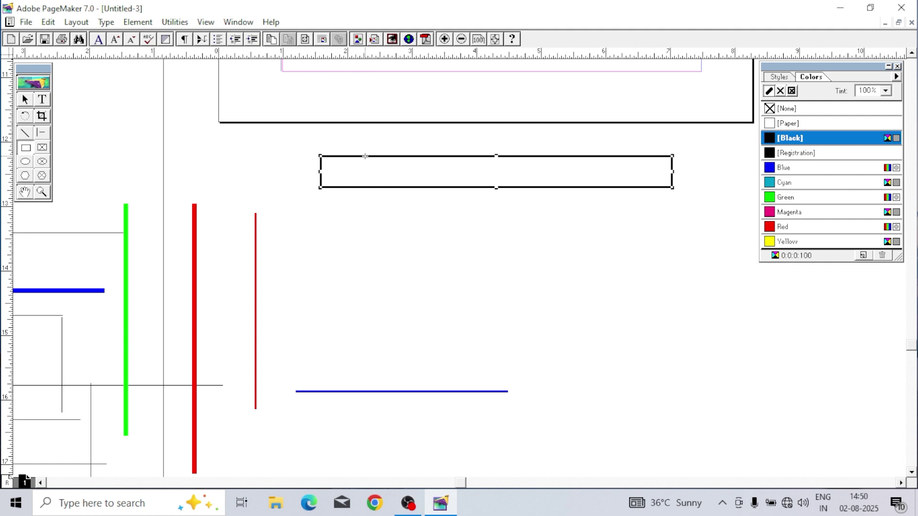
Step: Set a thinner custom stroke weight for the Line tool, test it with a diagonal line below the rectangle, and delete that line
double_click(25, 134)
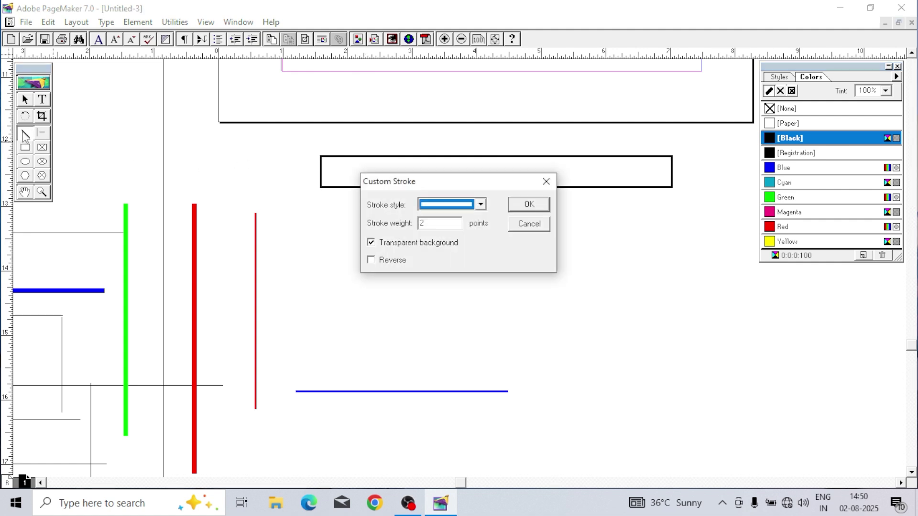
key("Tab")
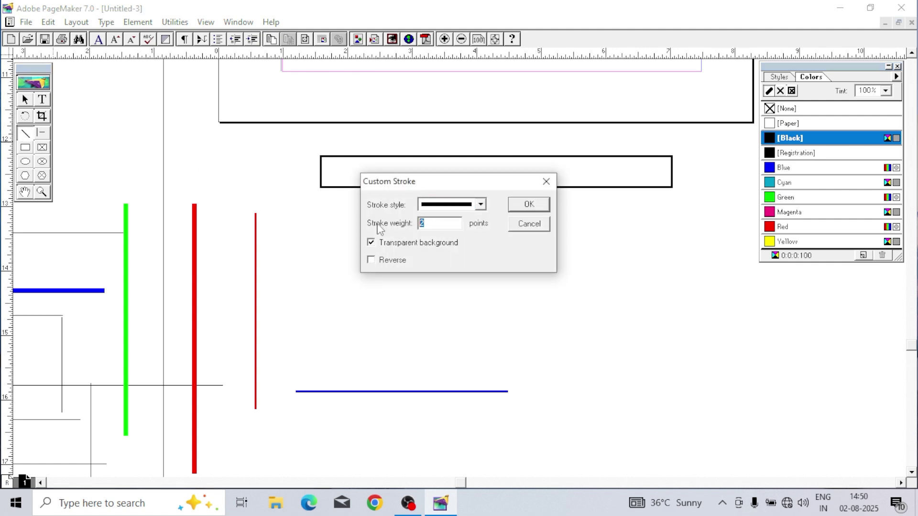
left_click(518, 205)
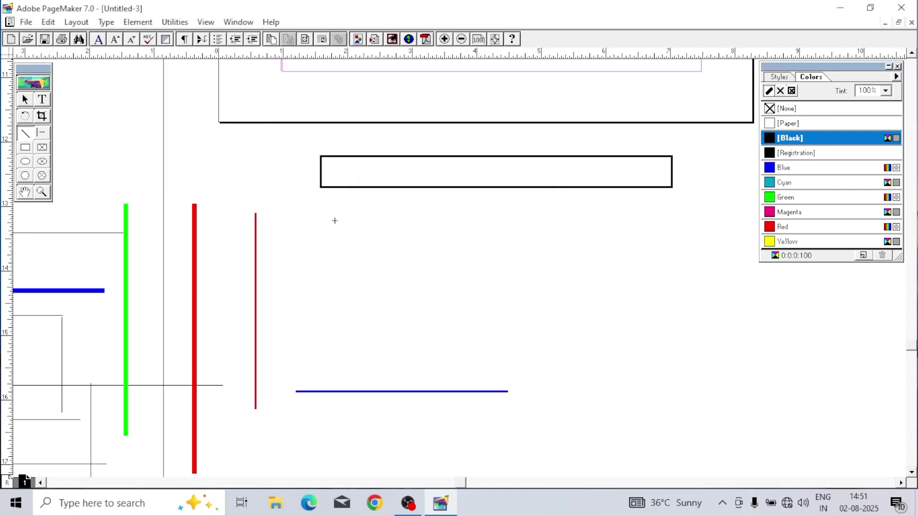
mouse_move(331, 201)
left_mouse_down()
mouse_move(523, 248)
mouse_move(616, 253)
left_mouse_up()
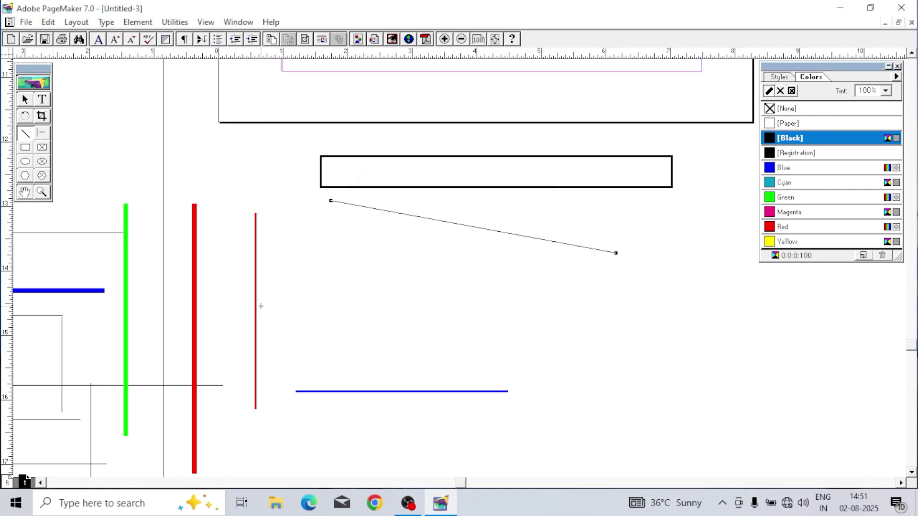
key("Delete")
Step: Below the first rectangle, draw three thin-outlined rectangles: about 5.4 by 0.5 inches, 1.9 by 2.8 inches, and 3 by 1.3 inches
left_click(27, 148)
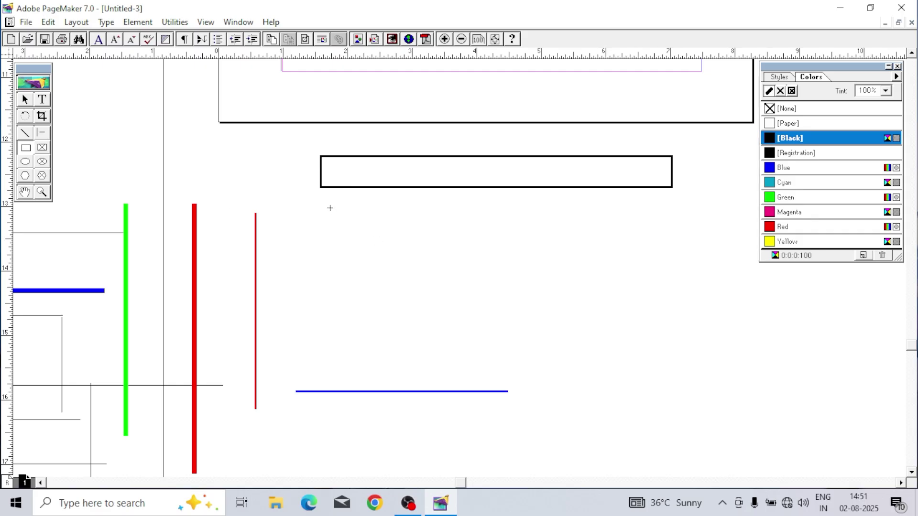
left_click_drag(325, 203, 673, 236)
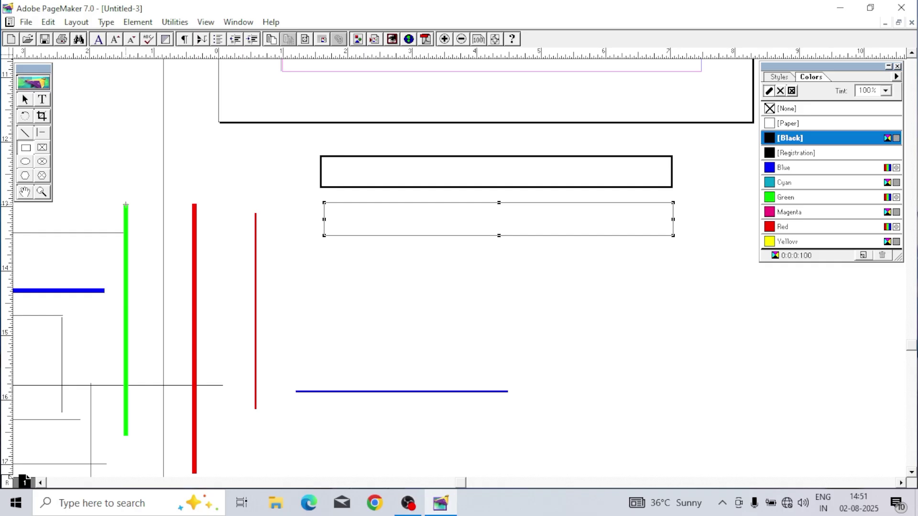
left_click(26, 100)
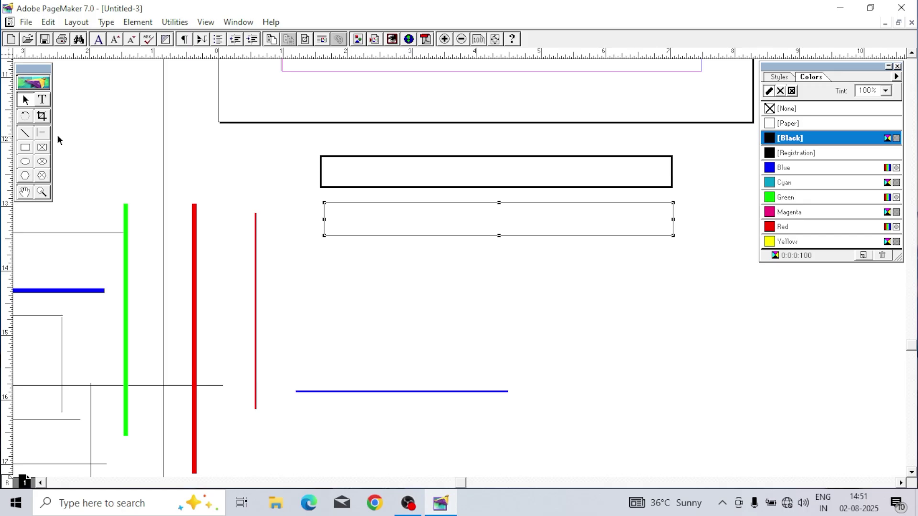
left_click(25, 147)
left_click_drag(553, 248, 679, 431)
left_click_drag(331, 270, 525, 352)
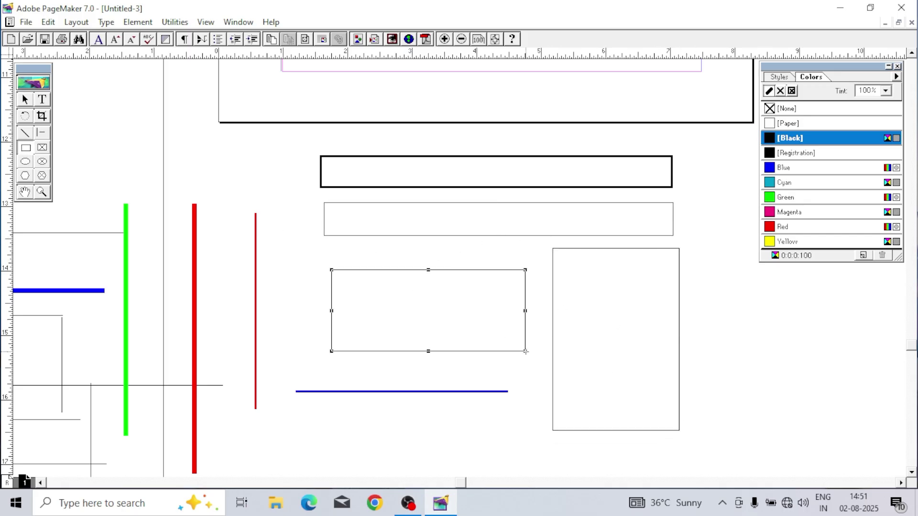
Step: Move the 3 by 1.3 inch rectangle up about 0.25 inch and color its outline red
left_click(25, 100)
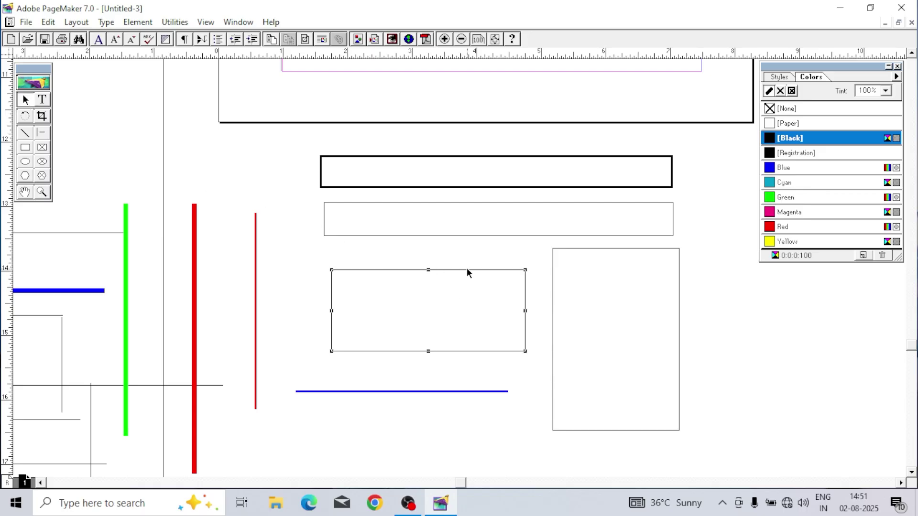
left_click_drag(467, 270, 471, 253)
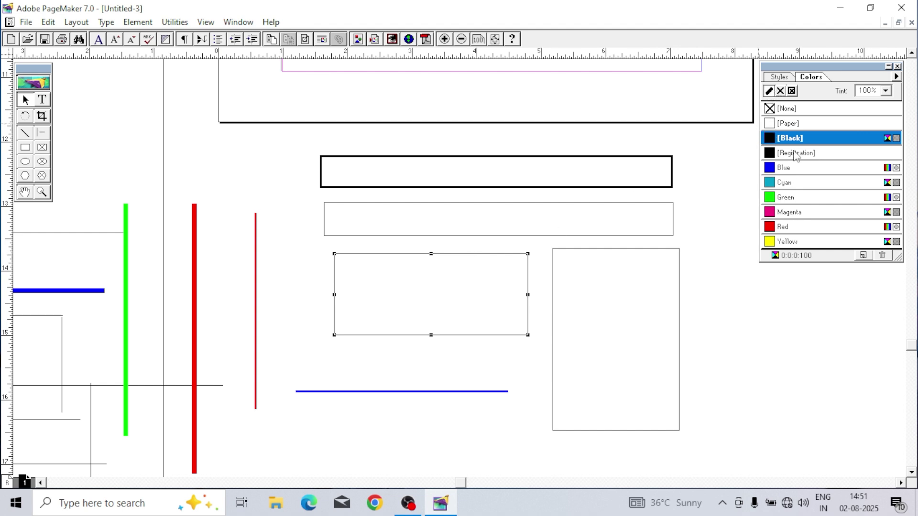
left_click(794, 228)
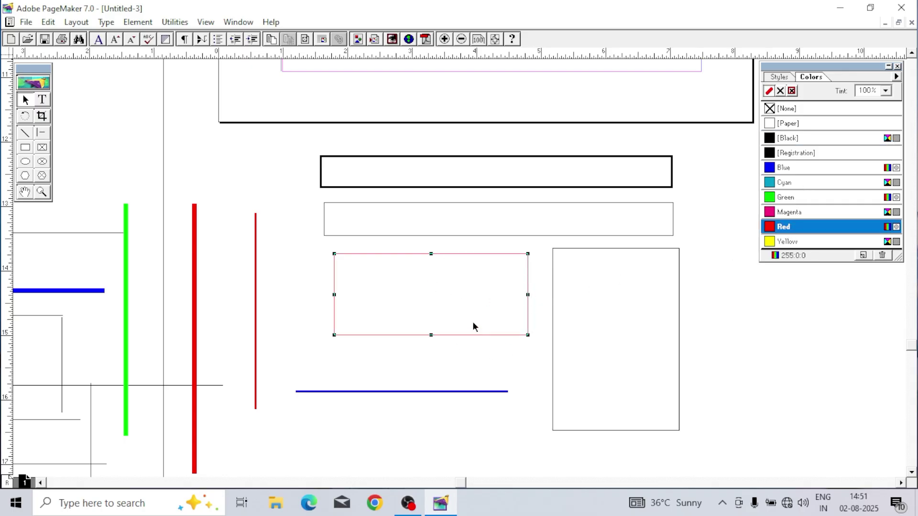
Step: Fill the red-outlined rectangle with yellow after trying blue and green fills
left_click(780, 91)
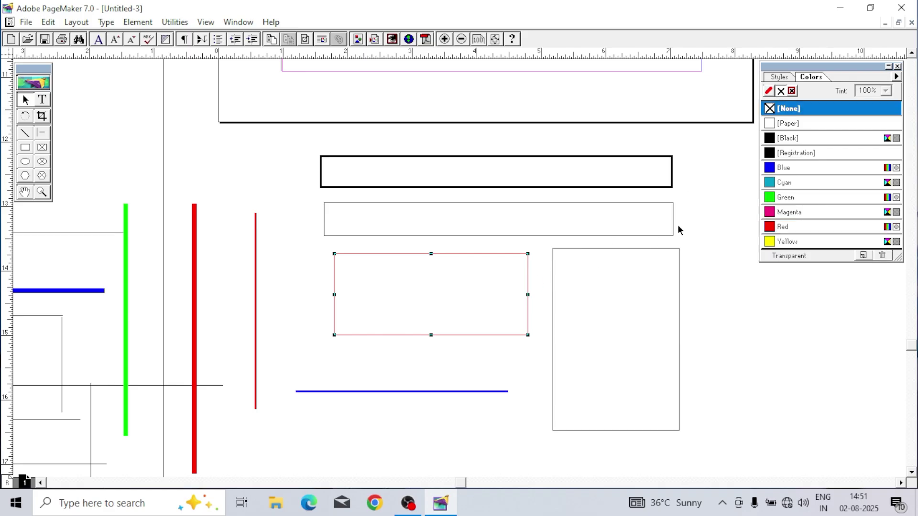
left_click(782, 171)
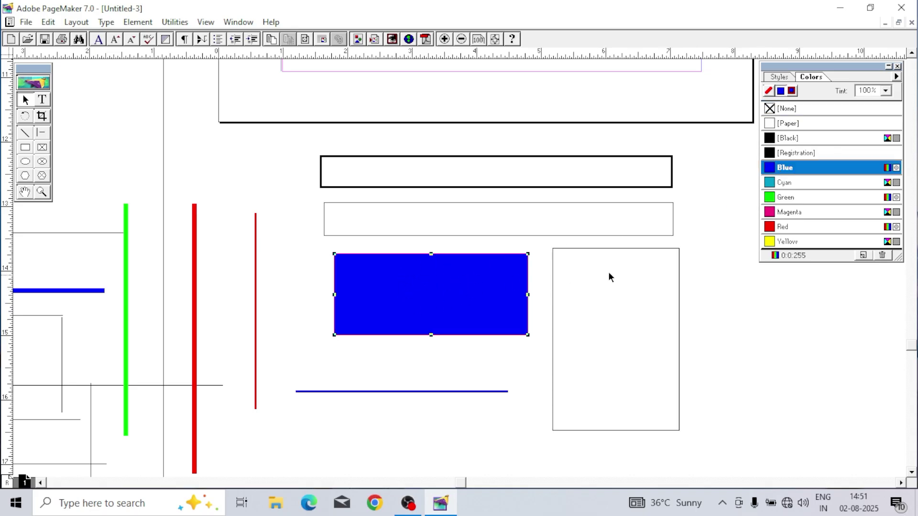
left_click(780, 201)
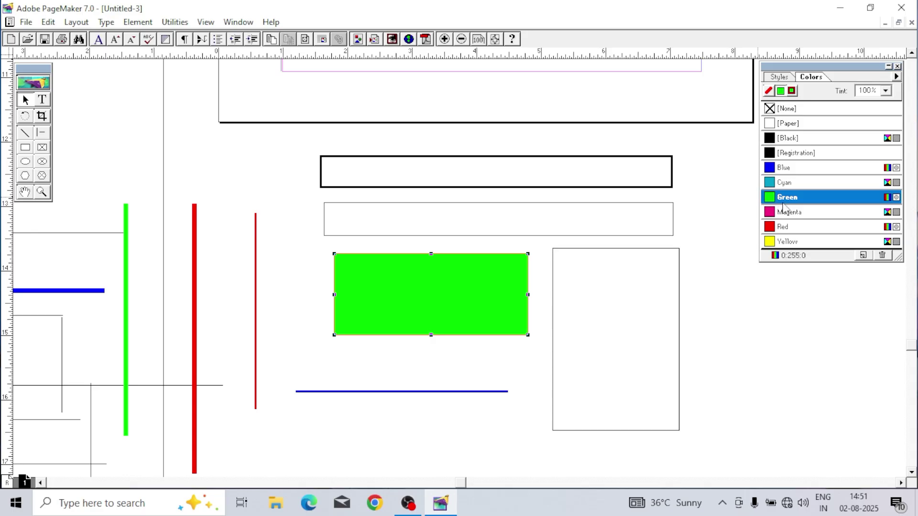
left_click(785, 211)
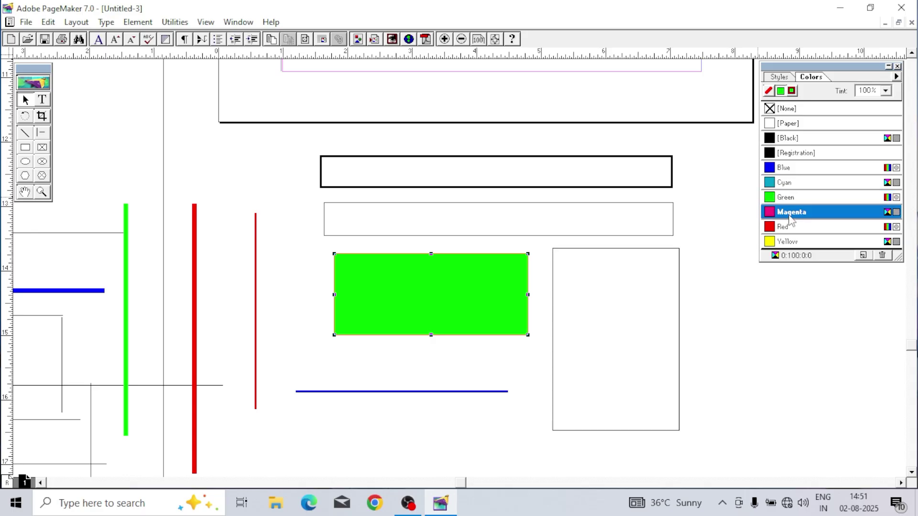
left_click(784, 244)
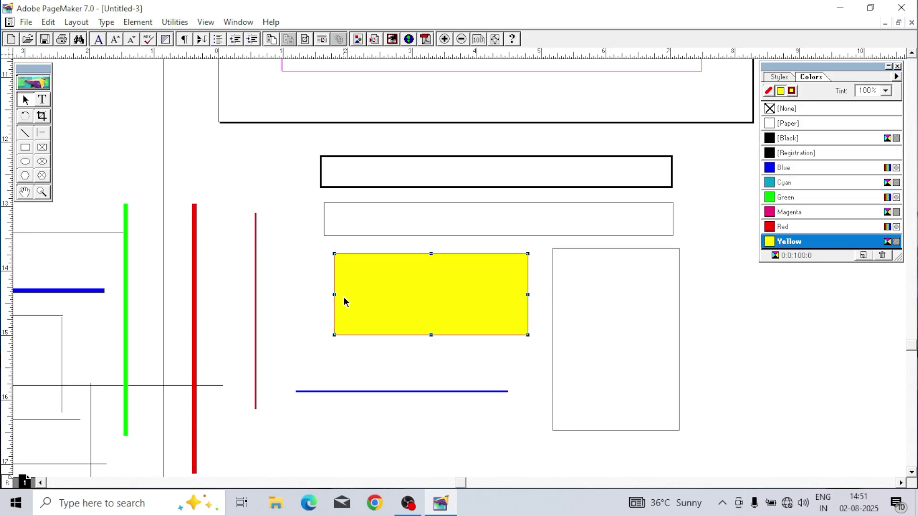
Step: Give the thick-outlined rectangle just below the page a blue outline and a cyan fill
left_click(393, 188)
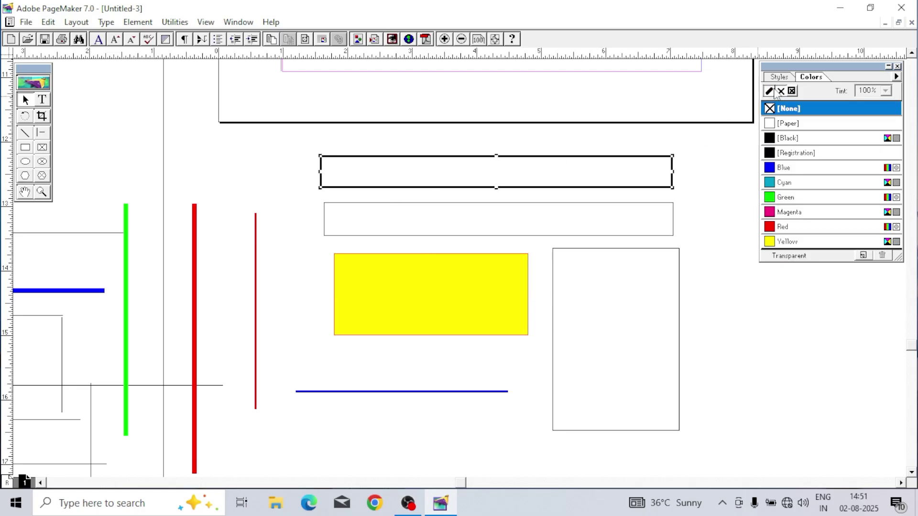
left_click(789, 139)
left_click(794, 163)
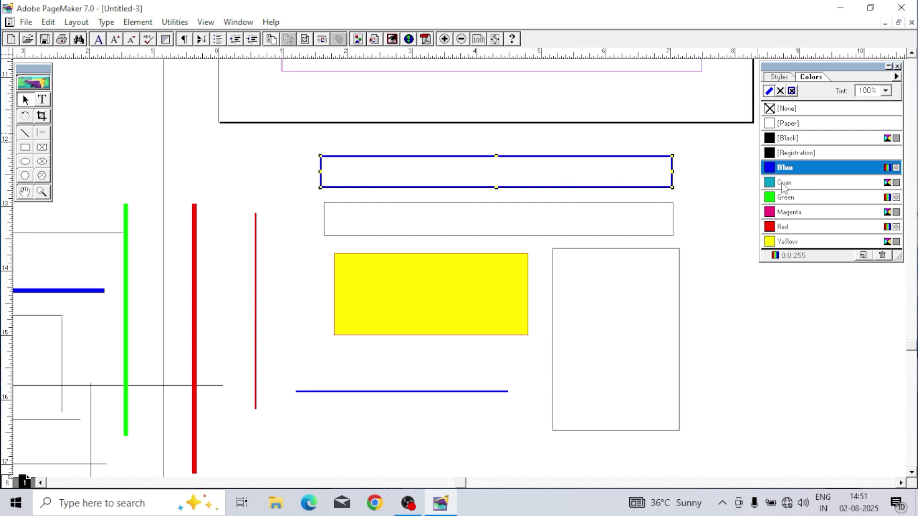
left_click(780, 90)
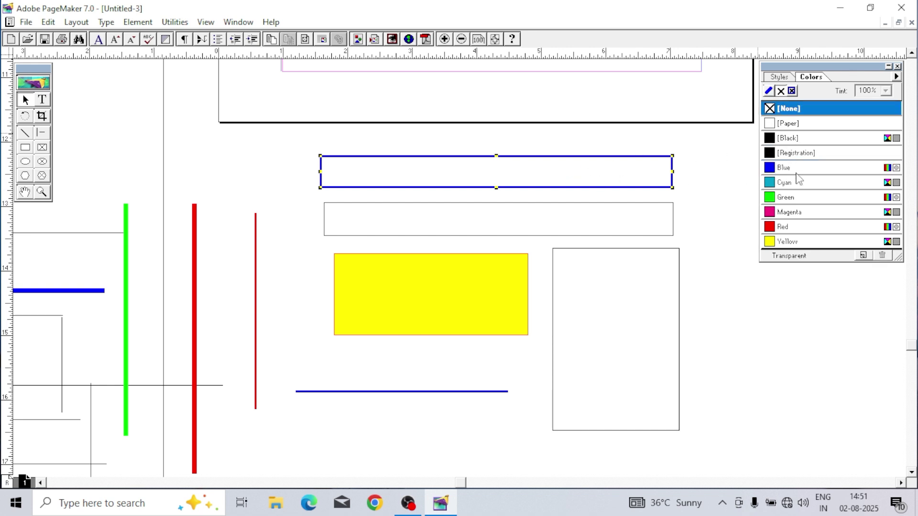
left_click(799, 184)
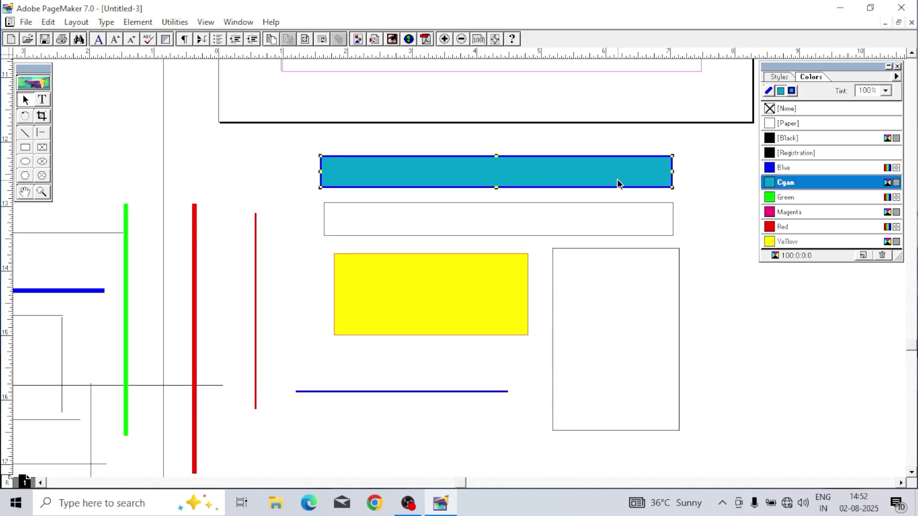
Step: Move and resize the cyan rectangle to about 4.9 by 0.6 inches, placing it between the page and the wide unfilled rectangle
left_click_drag(595, 169, 555, 107)
left_click_drag(431, 115, 431, 260)
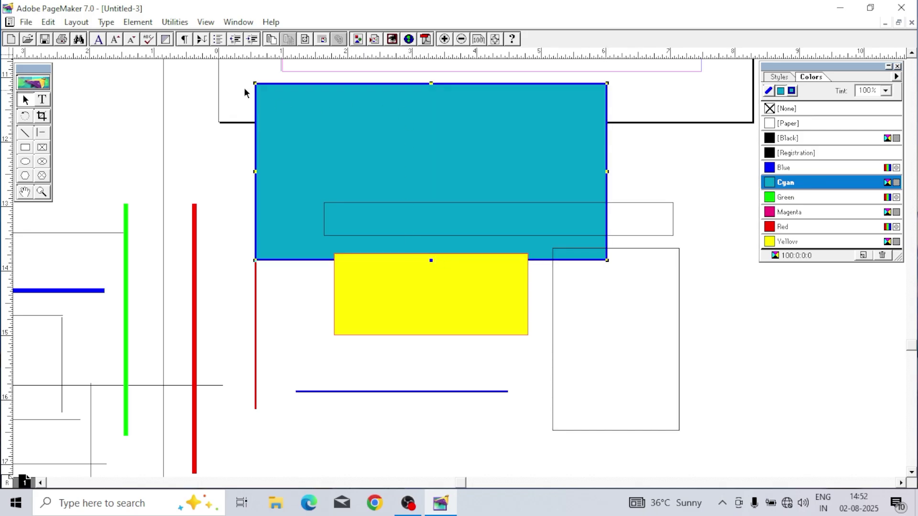
left_click_drag(254, 83, 473, 70)
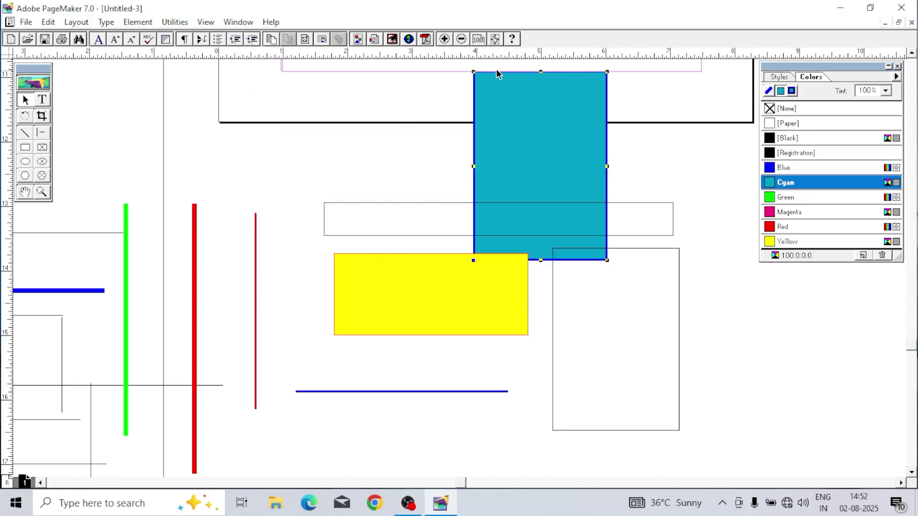
left_click_drag(539, 72, 528, 170)
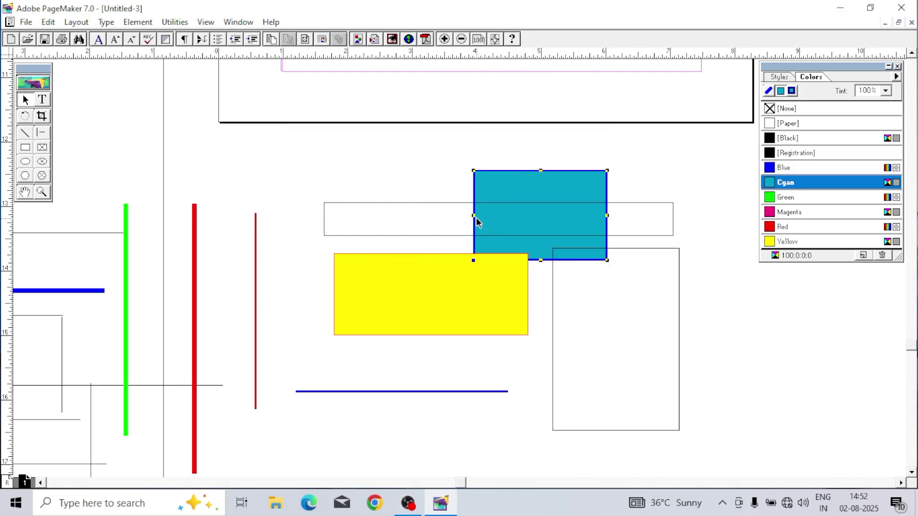
left_click_drag(471, 191, 221, 142)
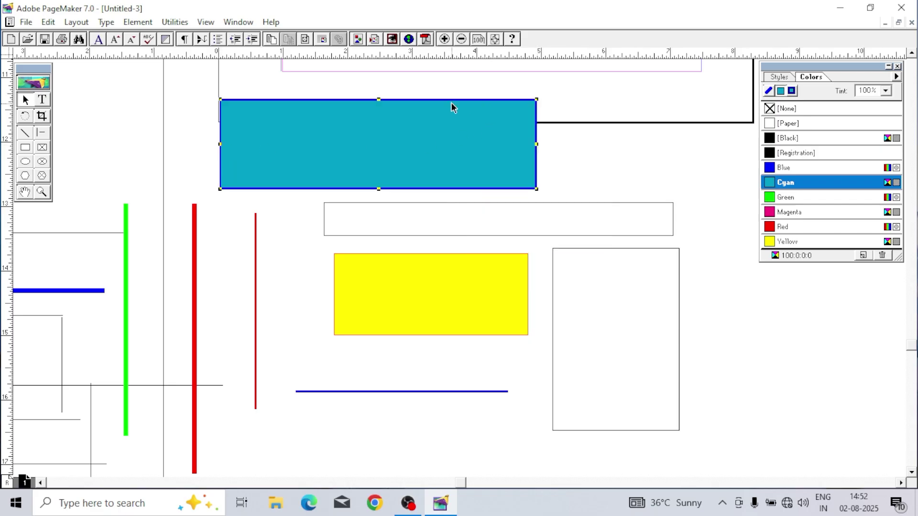
left_click_drag(453, 105, 462, 165)
left_click(395, 161)
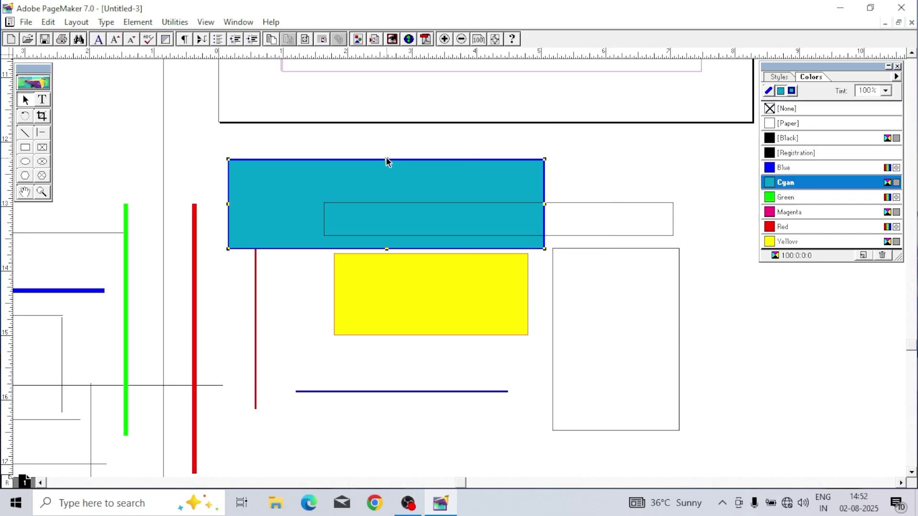
left_click_drag(386, 160, 483, 171)
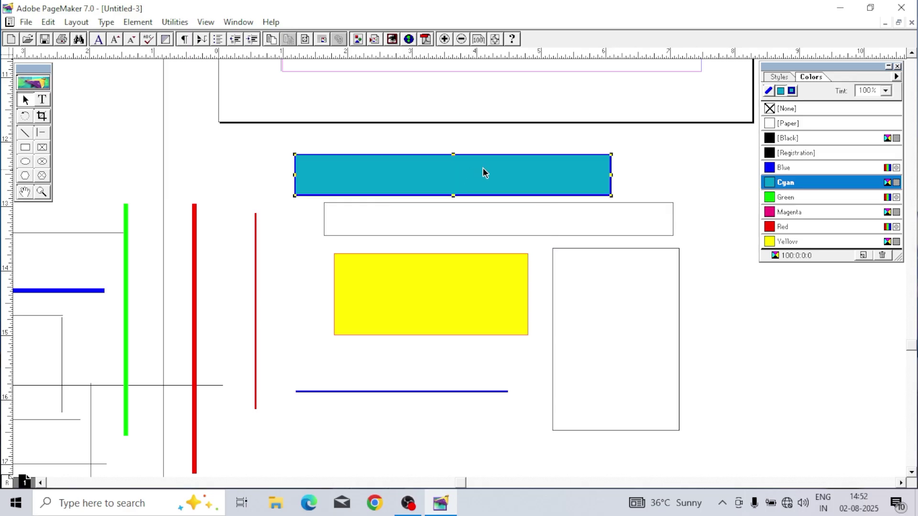
Step: Color both the outline and fill of the tall rectangle green after trying other colors such as blue, cyan and red
left_click(645, 249)
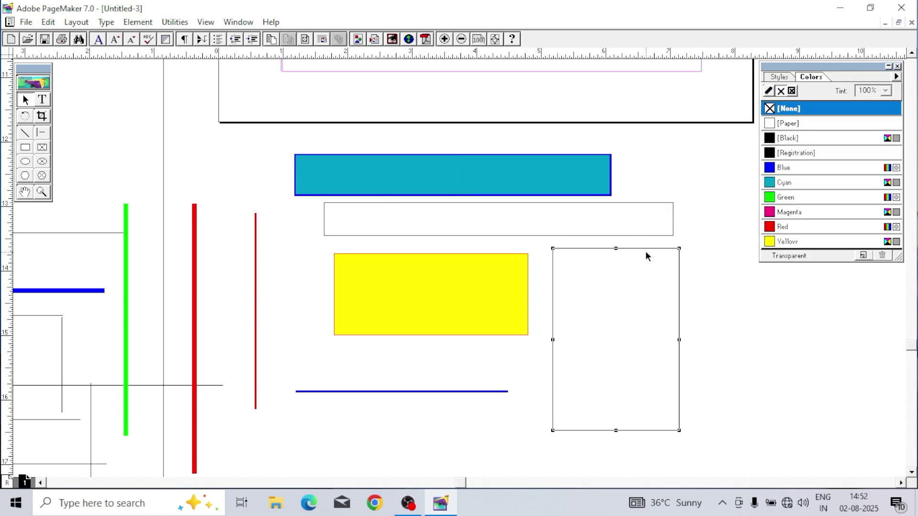
left_click(791, 91)
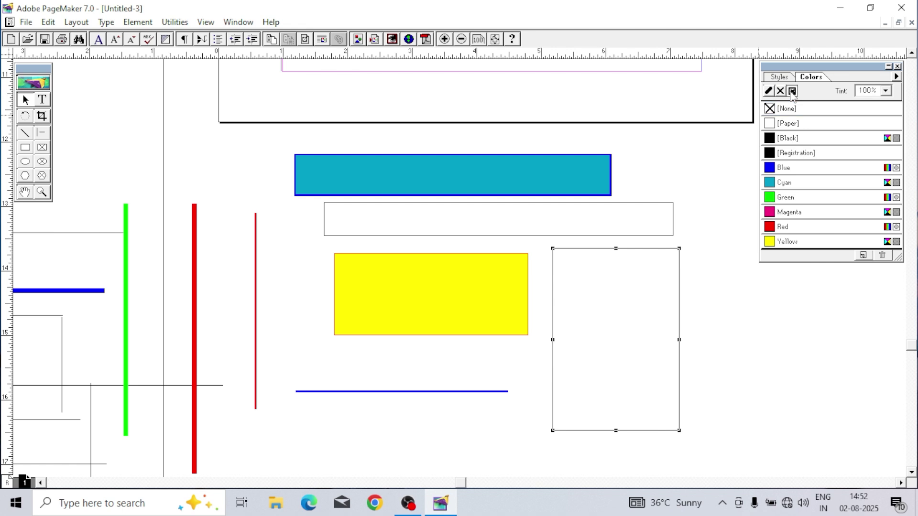
left_click(787, 168)
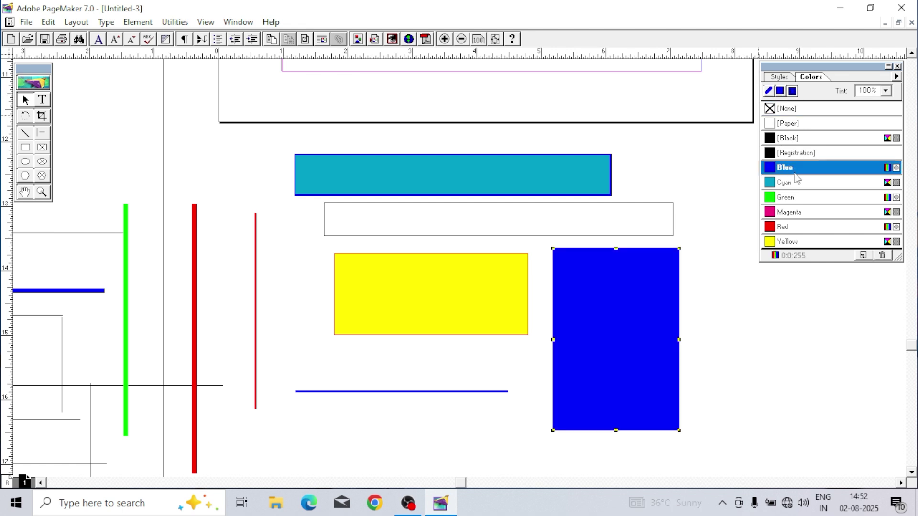
left_click(797, 187)
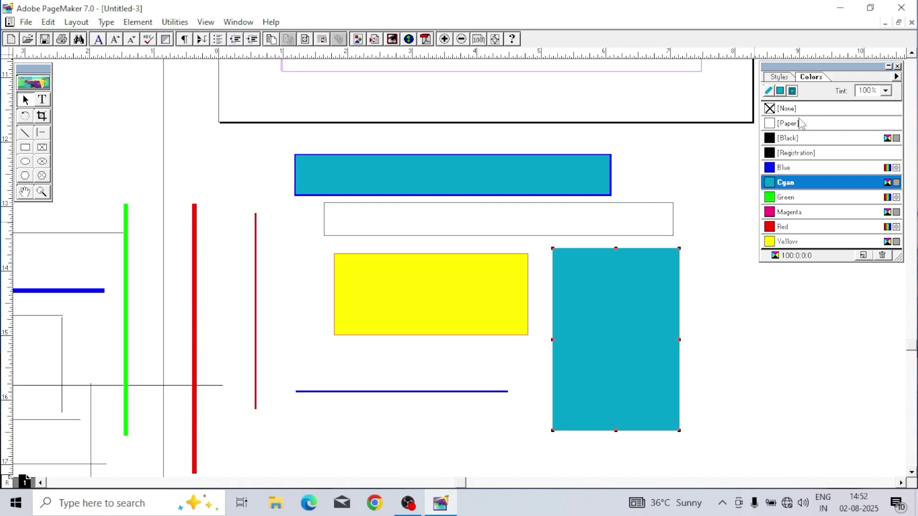
left_click(805, 212)
left_click(804, 227)
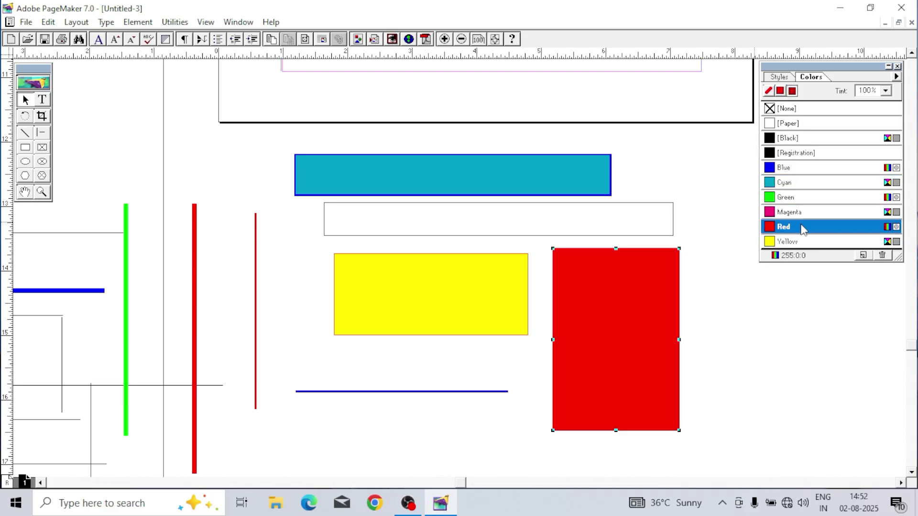
left_click(800, 197)
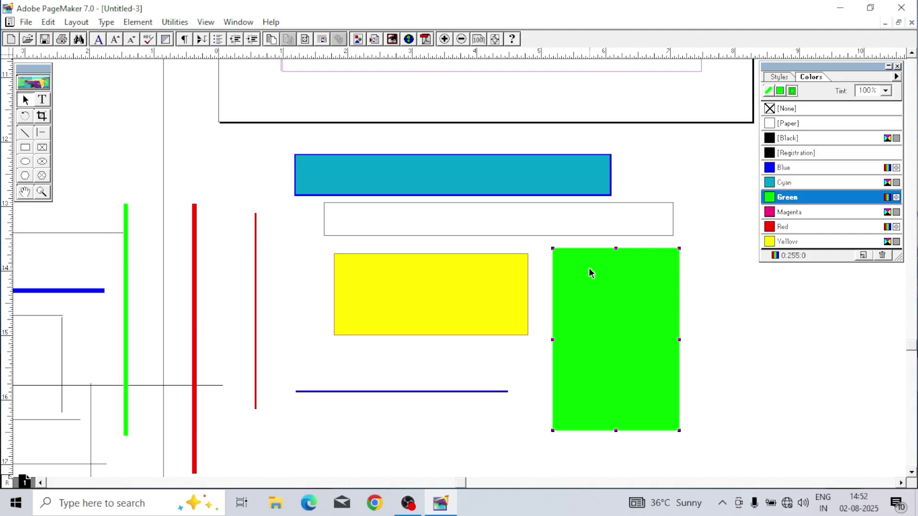
Step: Move the green rectangle about 0.6 inch right and 0.4 inch down, and color only its outline blue
left_click_drag(649, 283, 687, 308)
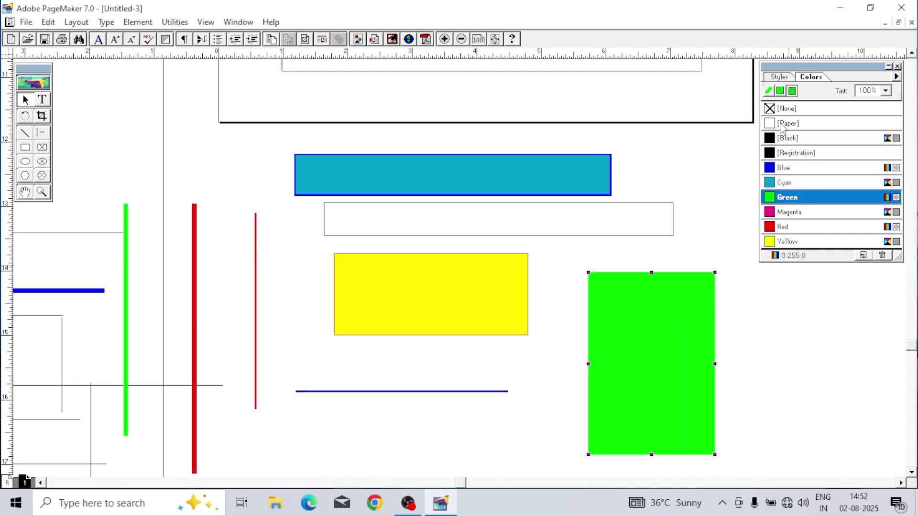
left_click(768, 92)
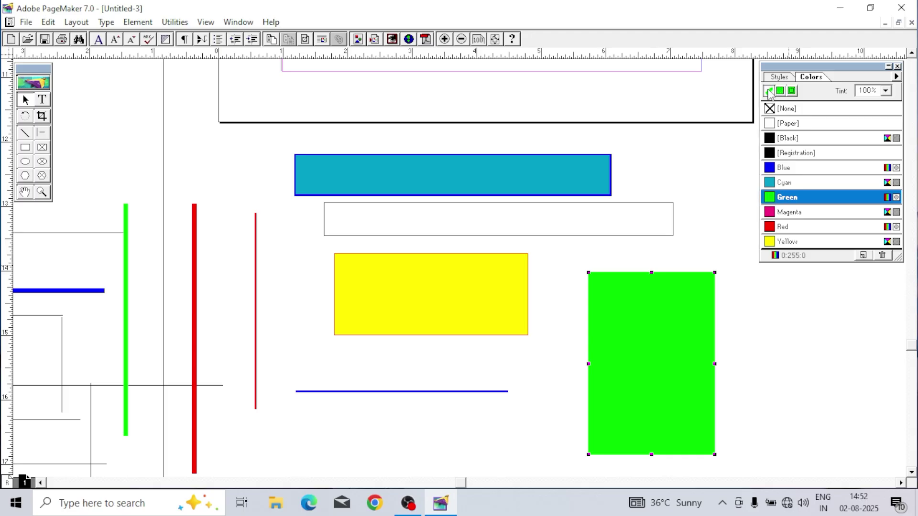
left_click(793, 168)
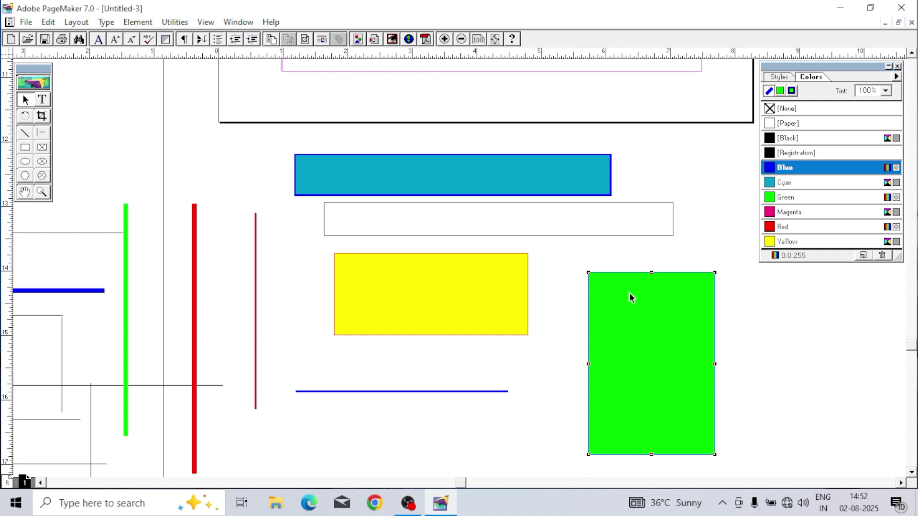
Step: Change only the green rectangle's fill to magenta after trying Registration, and move it about 1 inch right and 0.4 inch down
left_click(781, 92)
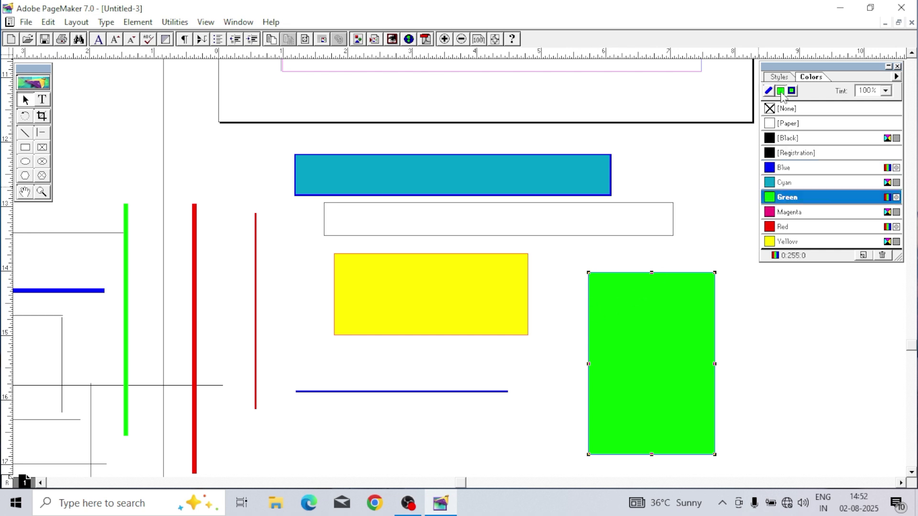
left_click(795, 154)
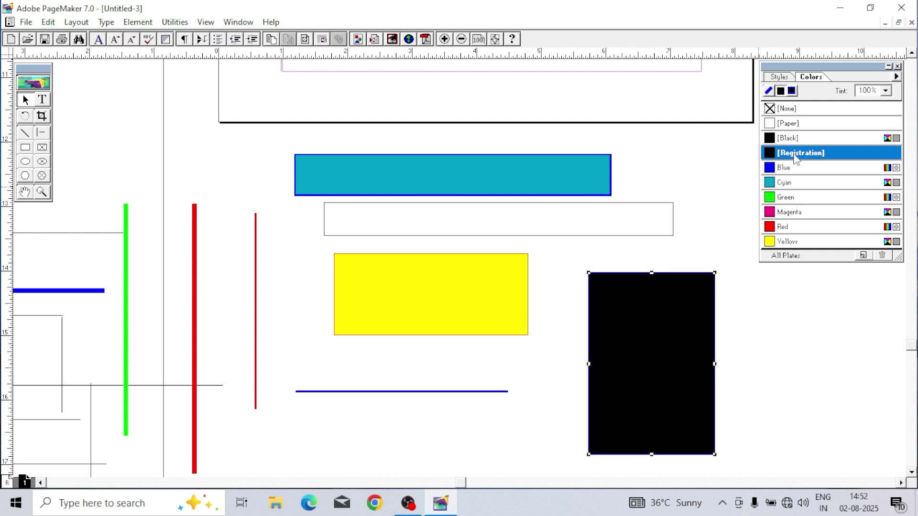
left_click(798, 215)
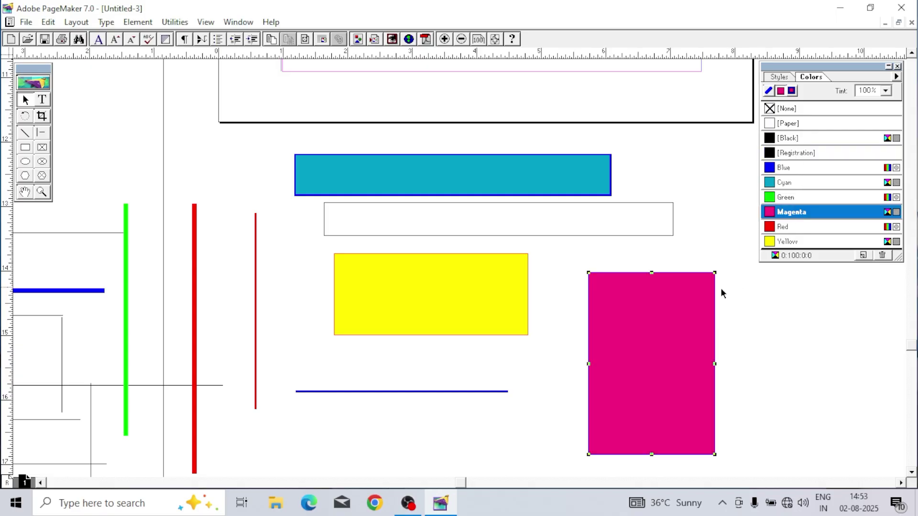
left_click_drag(694, 294, 686, 224)
left_click_drag(555, 235, 646, 320)
Step: Reduce the yellow rectangle's height to about 0.6 inch and move it up onto the page below the sunset picture
left_click_drag(440, 287, 491, 108)
left_click(534, 323)
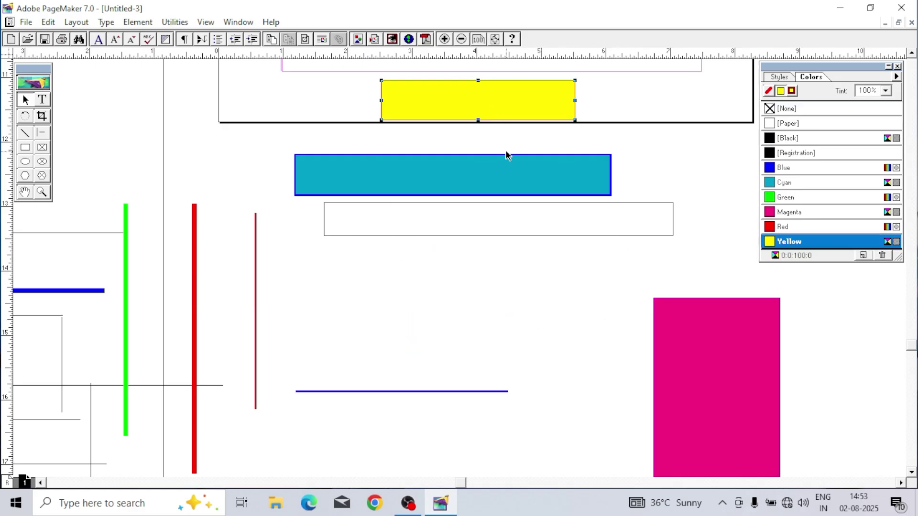
left_click_drag(507, 155, 521, 257)
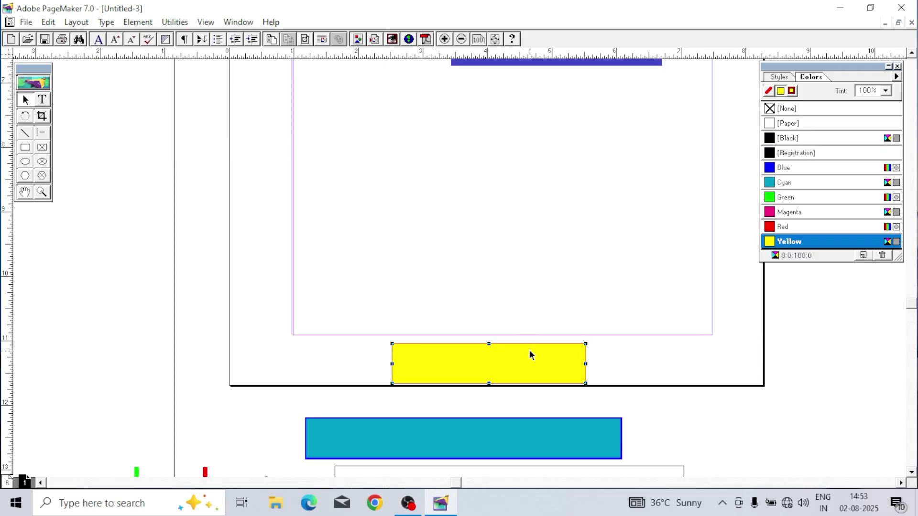
left_click_drag(529, 350, 520, 130)
left_click_drag(610, 156, 606, 325)
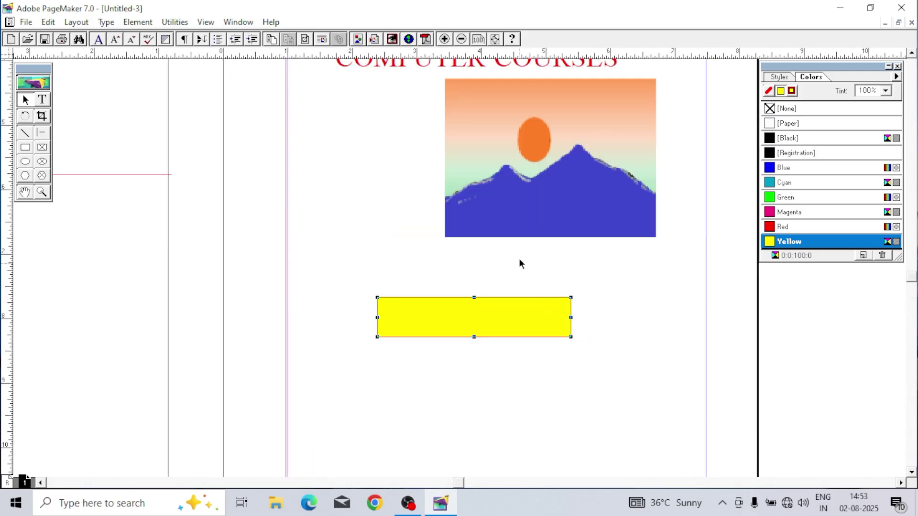
Step: Move the sunset picture about 1.9 inches right and 1.4 inches down, and place the yellow rectangle over the COMPUTER COURSES heading
left_click(611, 217)
left_click_drag(610, 217, 735, 309)
left_click_drag(434, 236, 458, 338)
left_click_drag(518, 416, 461, 158)
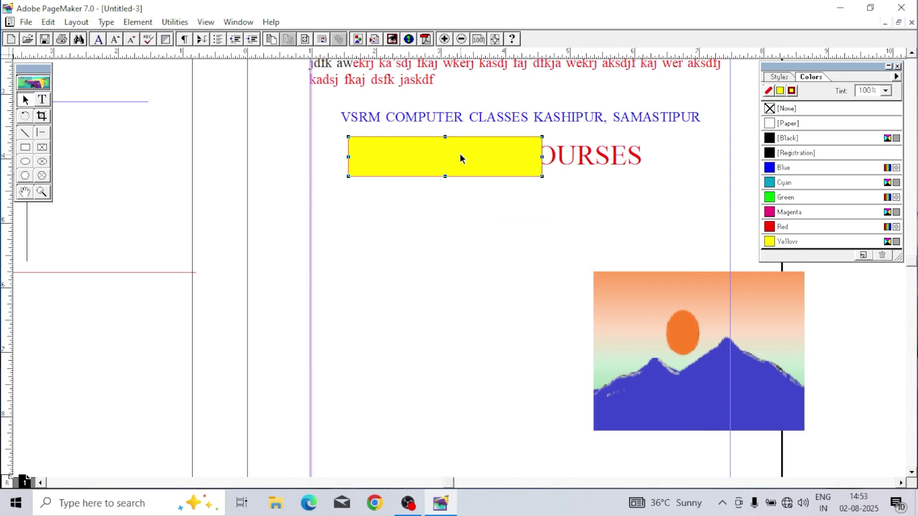
Step: Widen the yellow rectangle to about 4.8 inches and move it just below the COMPUTER COURSES heading
left_click_drag(542, 159, 660, 170)
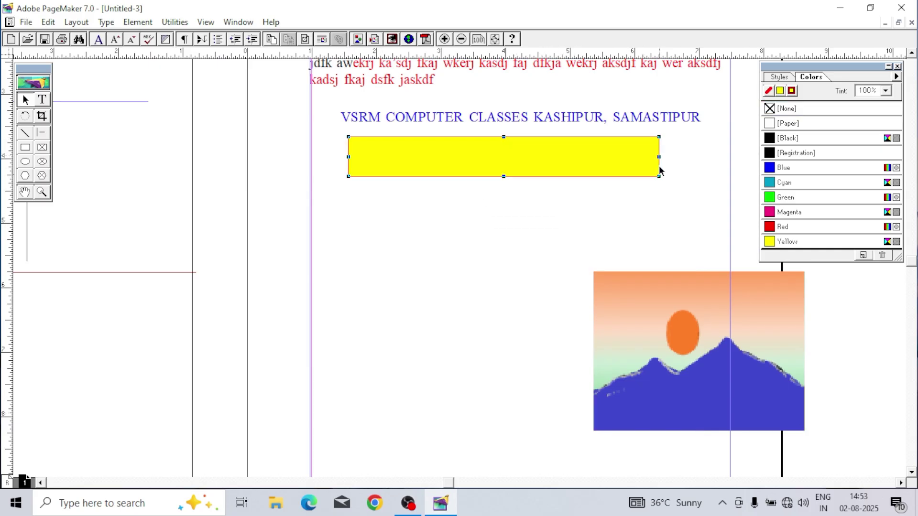
left_click_drag(602, 158, 586, 200)
left_click(571, 158)
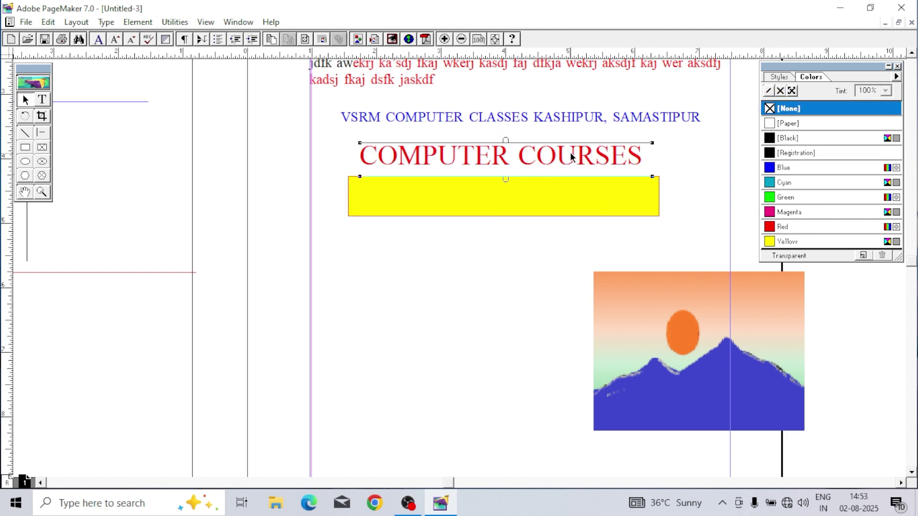
mouse_move(555, 203)
left_mouse_down()
mouse_move(554, 168)
mouse_move(558, 197)
left_mouse_up()
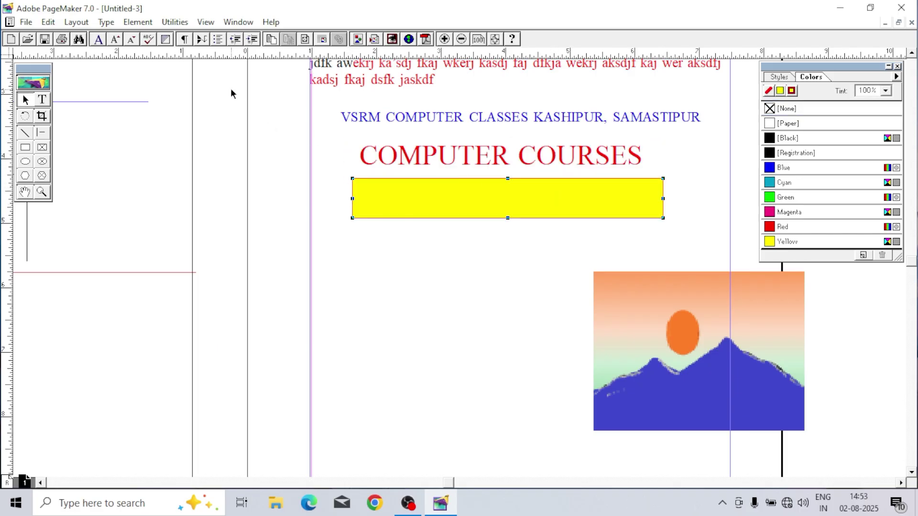
Step: Send the yellow rectangle to the back and position it behind the COMPUTER COURSES heading
left_click(107, 22)
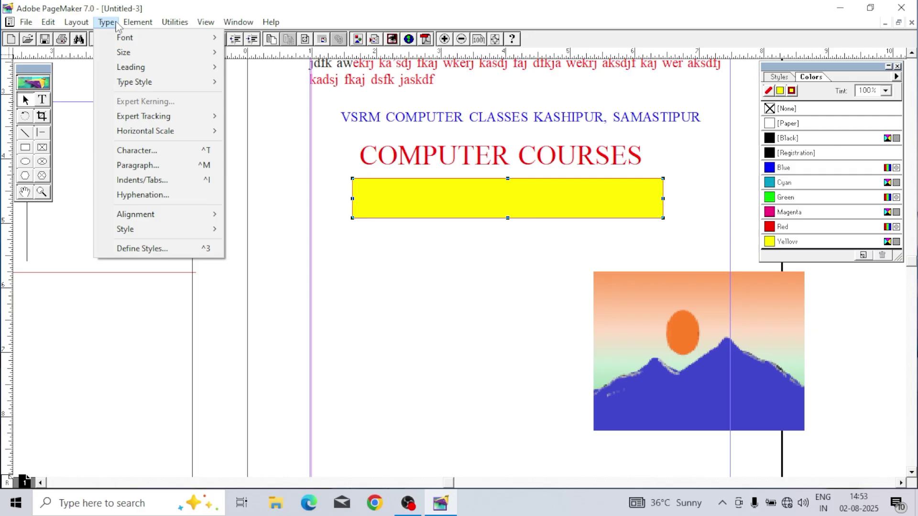
mouse_move(125, 24)
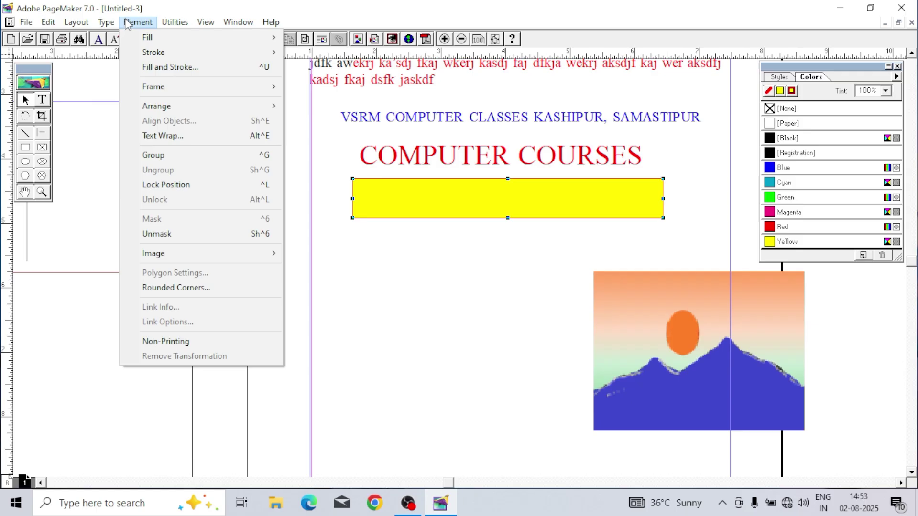
mouse_move(195, 107)
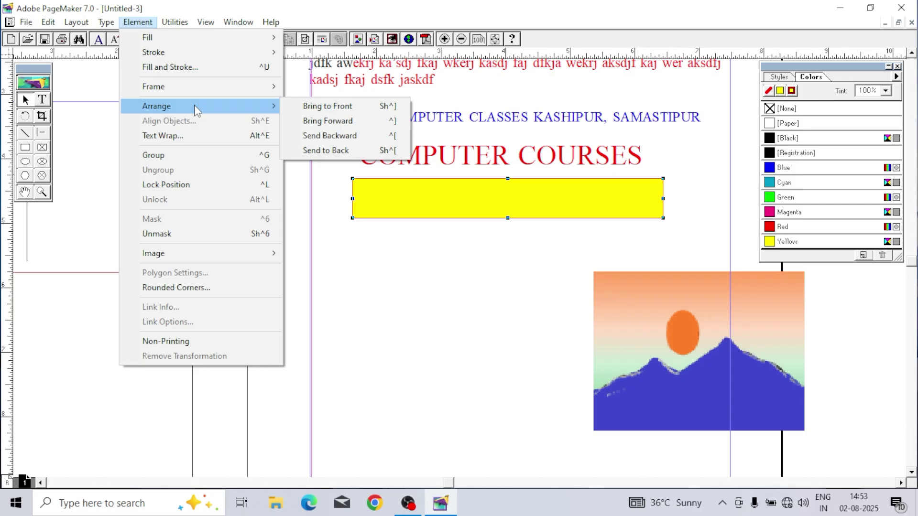
left_click(325, 150)
left_click_drag(414, 198, 408, 156)
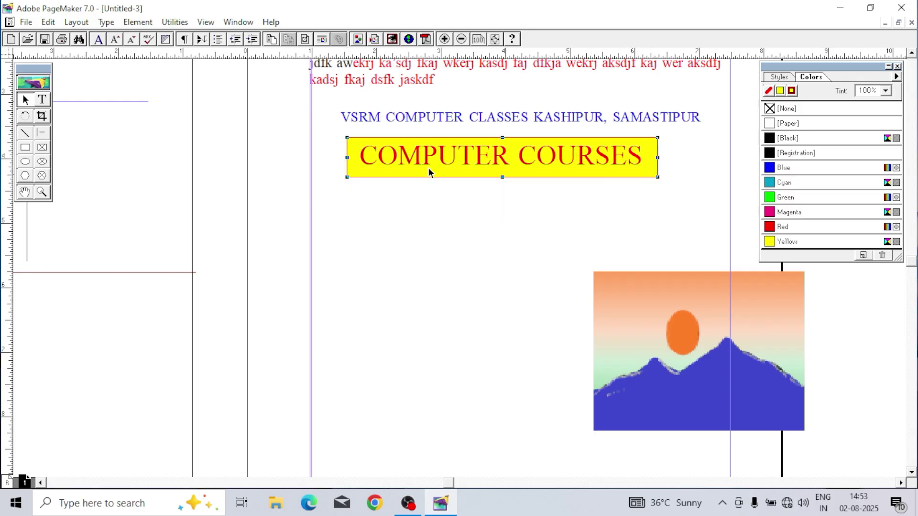
left_click(542, 210)
Step: Draw a square-cornered rectangle about 3.6 by 0.8 inches in the lower part of the page
scroll(452, 309, "down", 5)
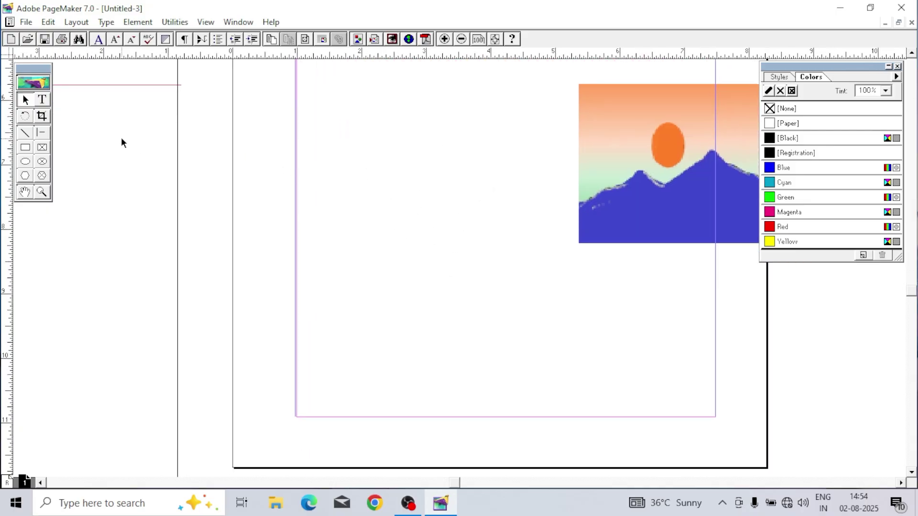
left_click(25, 147)
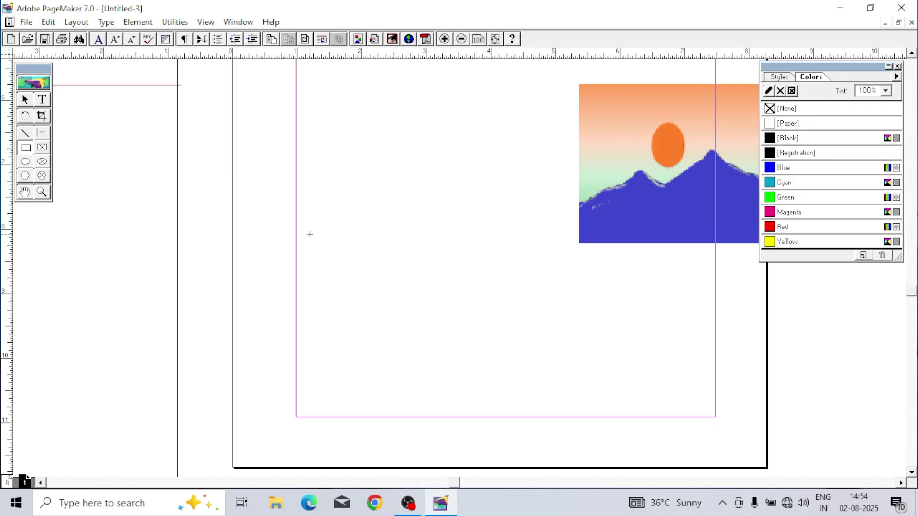
left_click_drag(309, 234, 542, 287)
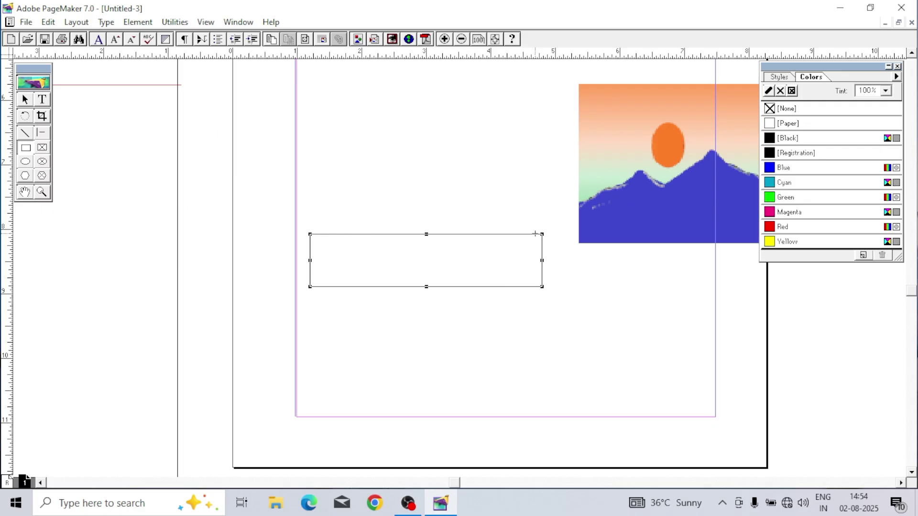
left_click(26, 99)
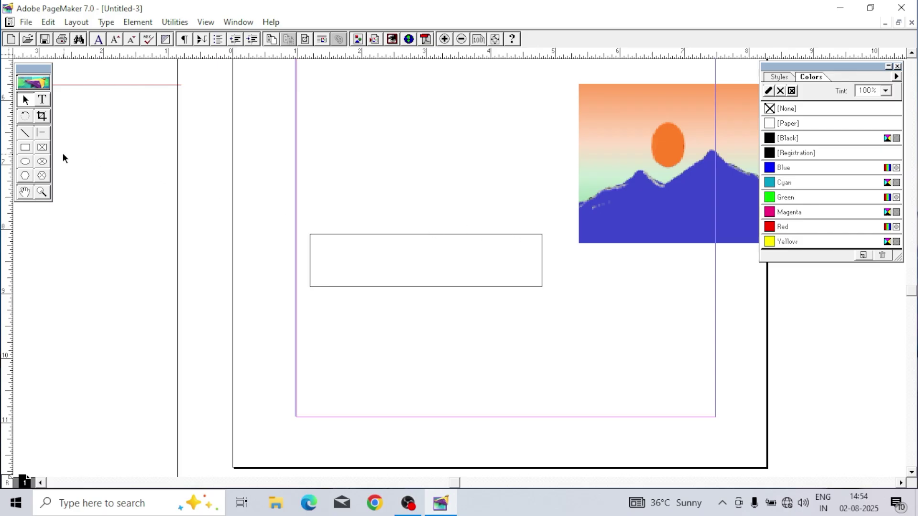
Step: Choose the fourth rounded-corner style and draw a rounded rectangle about 3.8 by 0.5 inches above the square-cornered rectangle
double_click(25, 149)
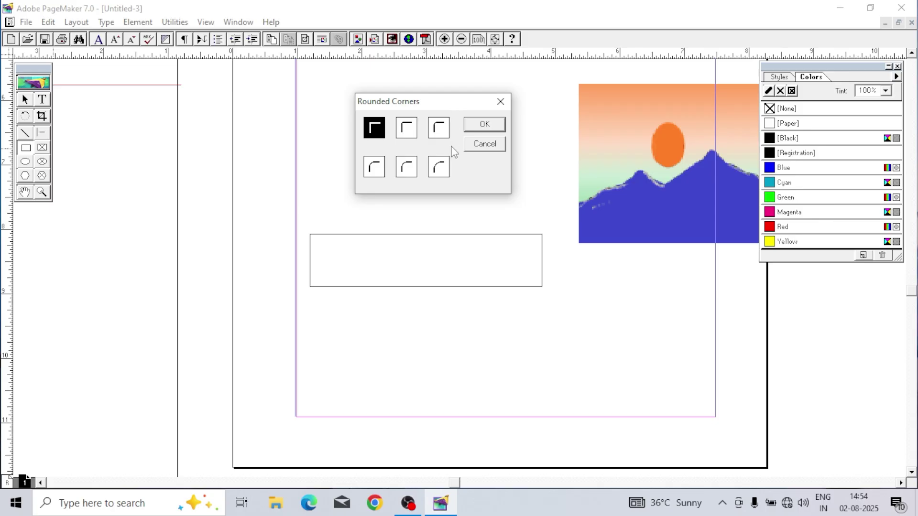
left_click(437, 168)
left_click(406, 168)
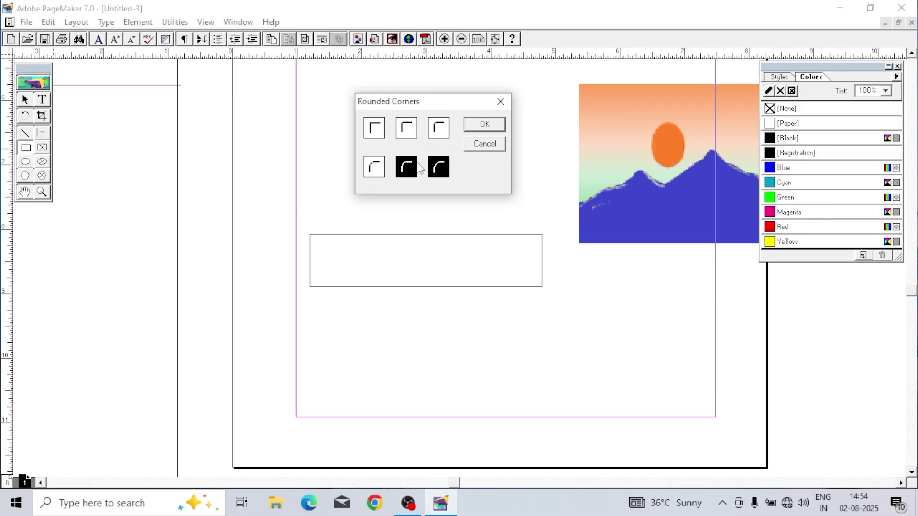
left_click(376, 168)
left_click(484, 124)
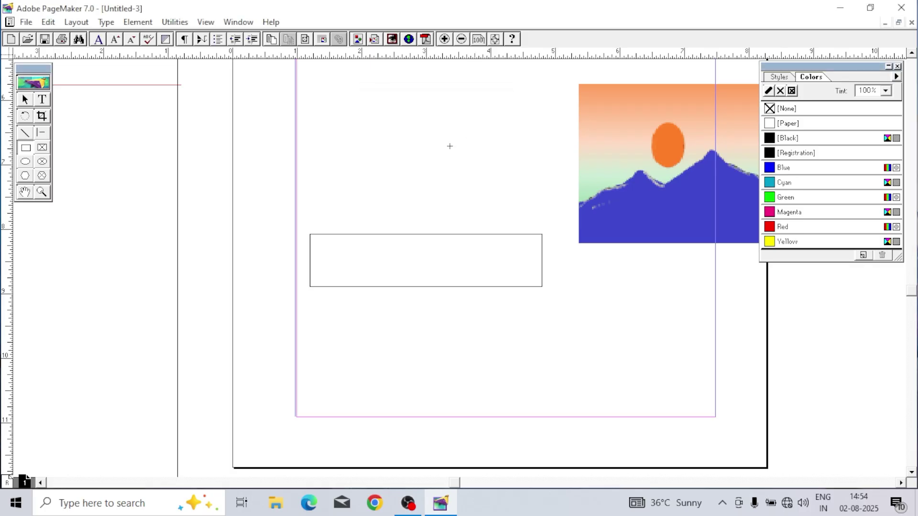
left_click_drag(312, 119, 555, 149)
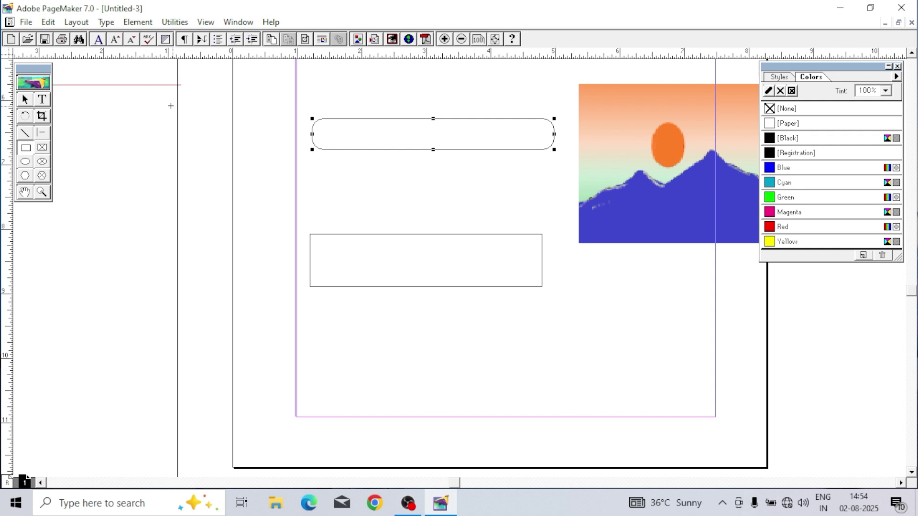
Step: Move the rounded rectangle about 0.3 inch down and color its outline and fill blue after trying cyan
left_click(26, 99)
left_click_drag(416, 119, 417, 142)
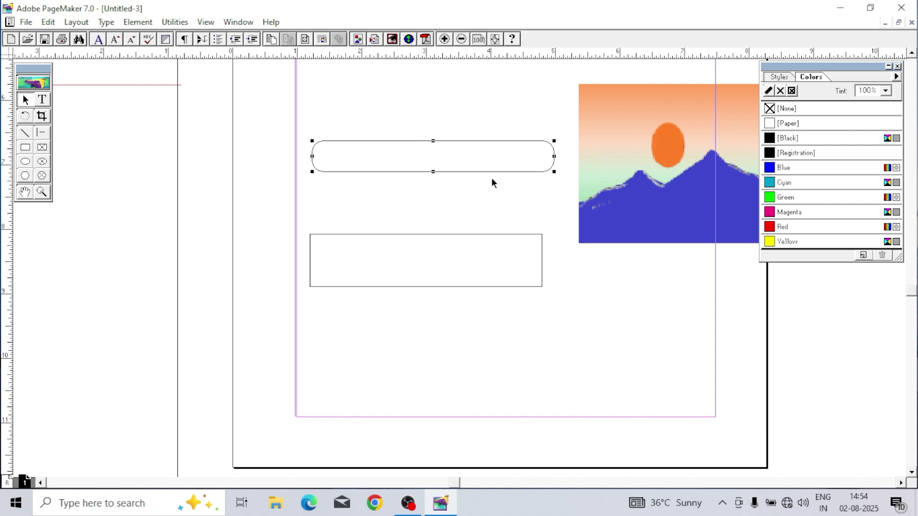
left_click(815, 183)
left_click(812, 167)
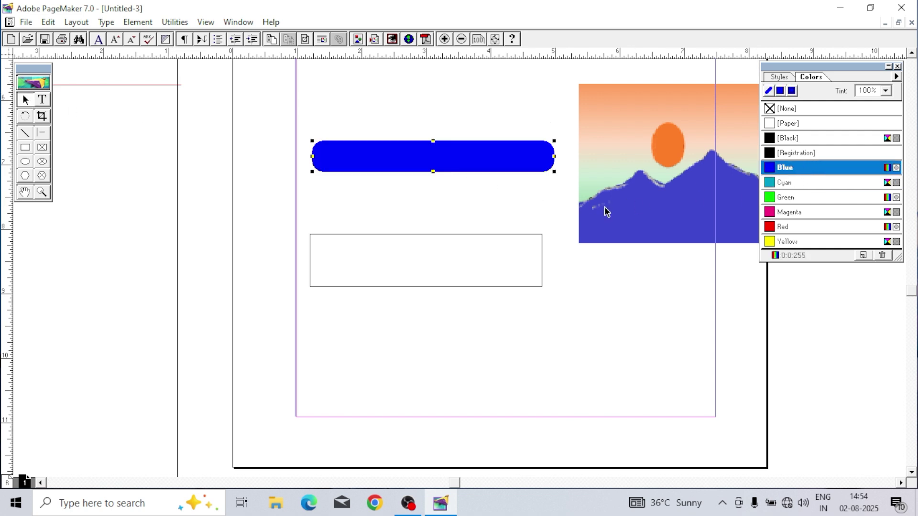
Step: Move the square-cornered rectangle about 0.6 inch up and 0.2 inch right, and color its outline and fill cyan after trying green
left_click(555, 216)
left_click_drag(517, 237, 529, 200)
left_click(796, 198)
left_click(796, 183)
left_click(506, 154)
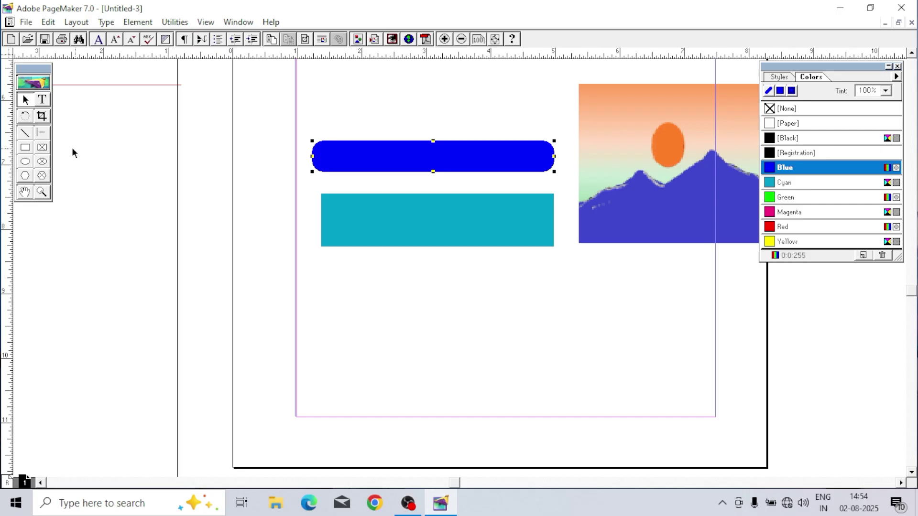
Step: Choose the most rounded corner style, draw a rectangle about 3.9 by 0.5 inches below the cyan one, and color it blue
double_click(25, 148)
left_click(462, 247)
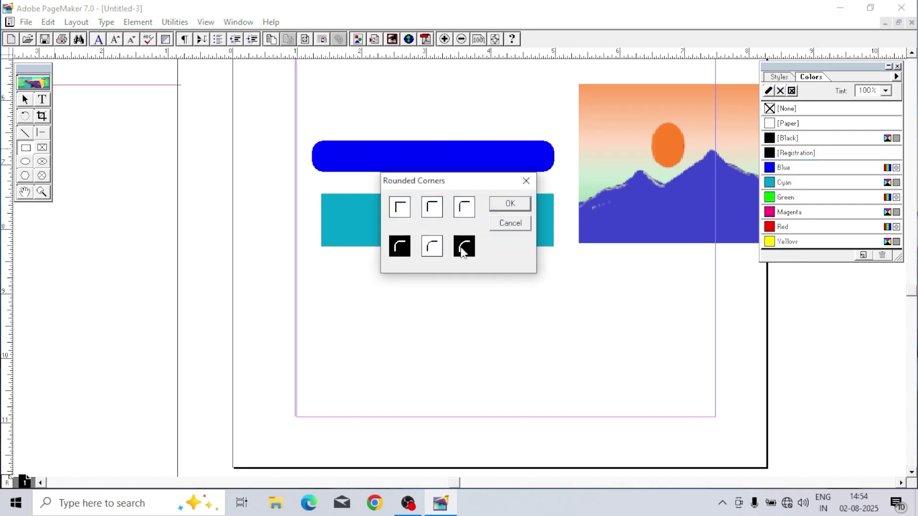
left_click(506, 208)
left_click_drag(336, 279, 589, 311)
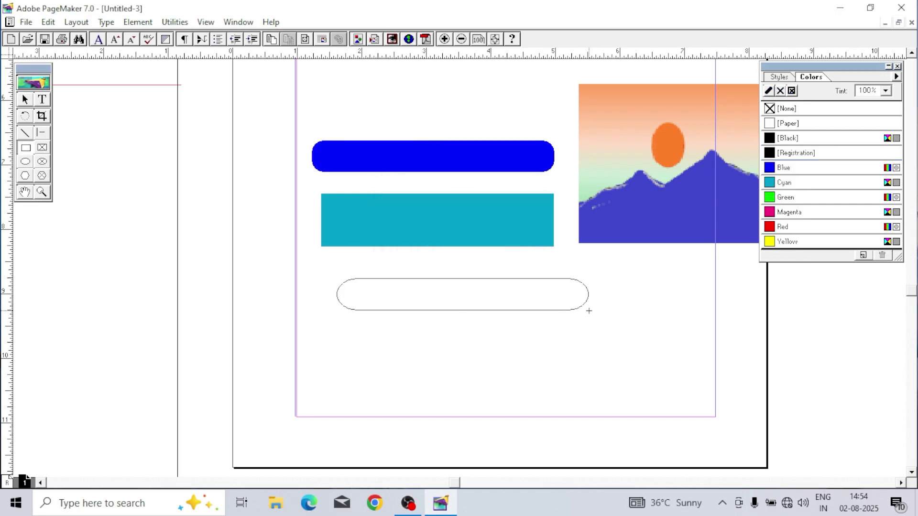
left_click(816, 153)
left_click(816, 167)
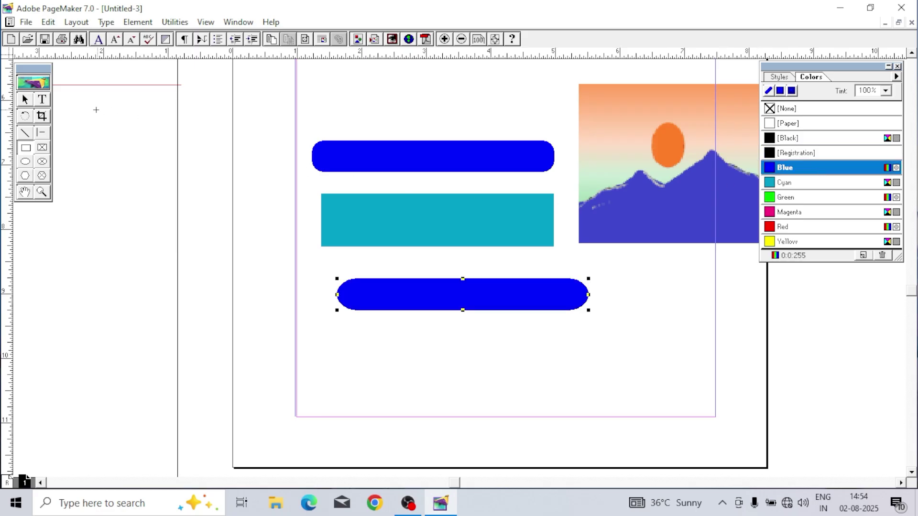
Step: Move and resize the lower blue rounded rectangle to about 3.7 by 0.6 inches, roughly aligned below the cyan rectangle
left_click(25, 99)
left_click(377, 273)
left_click_drag(440, 304, 453, 334)
left_click_drag(576, 345, 564, 316)
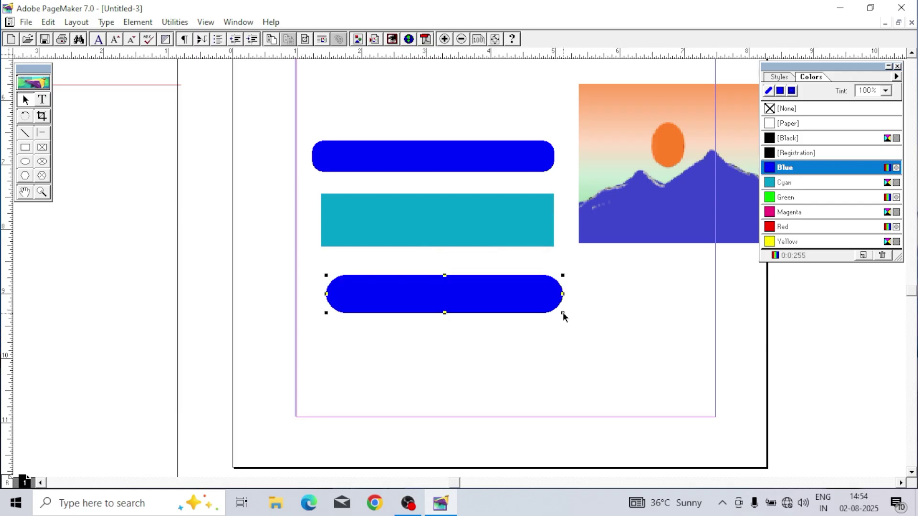
left_click(586, 327)
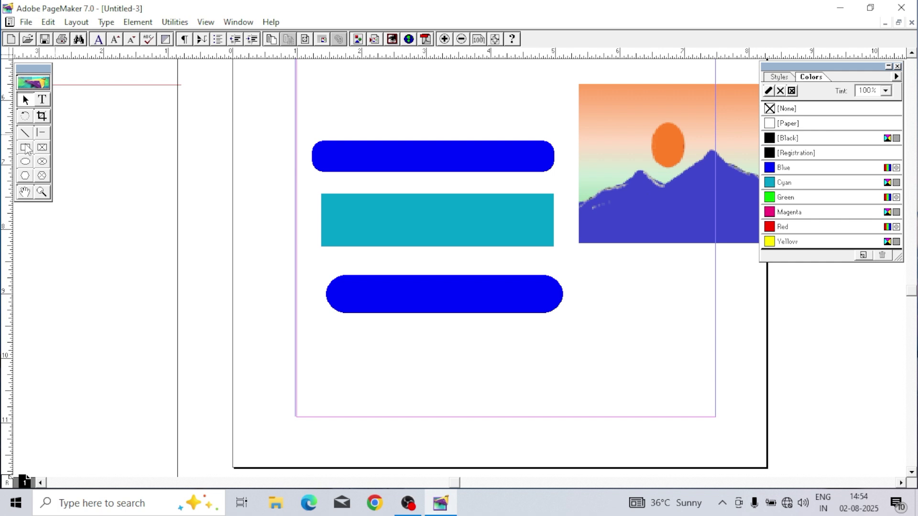
Step: Draw a rectangular frame about 4.1 by 1.1 inches below the lower blue rounded rectangle
left_click(42, 149)
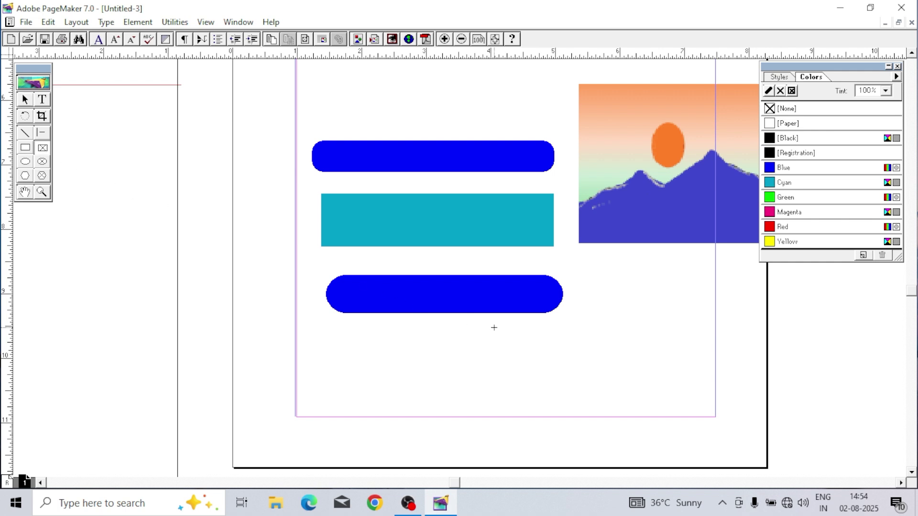
left_click_drag(382, 349, 619, 406)
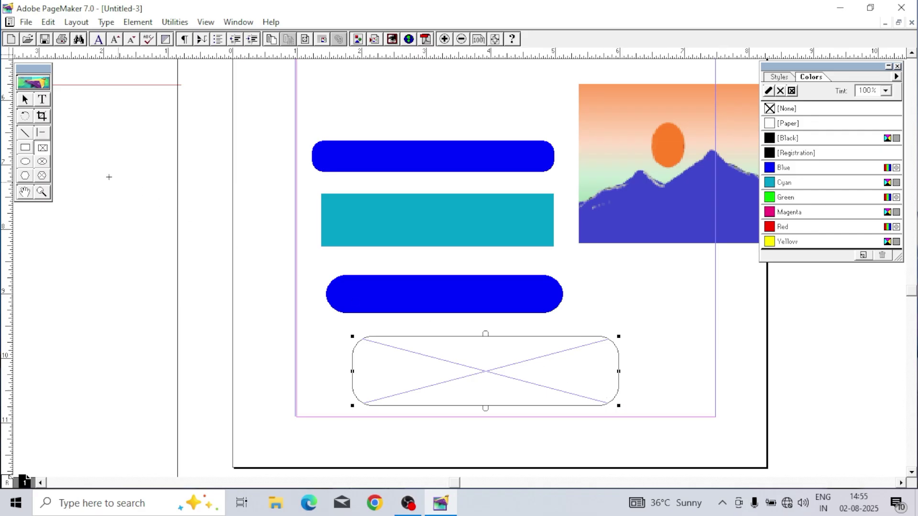
Step: Restore square corners, then draw a rectangle about 3.3 by 1.5 inches and a rectangular frame about 3.3 by 1.3 inches across the page's left edge
double_click(25, 148)
left_click(400, 207)
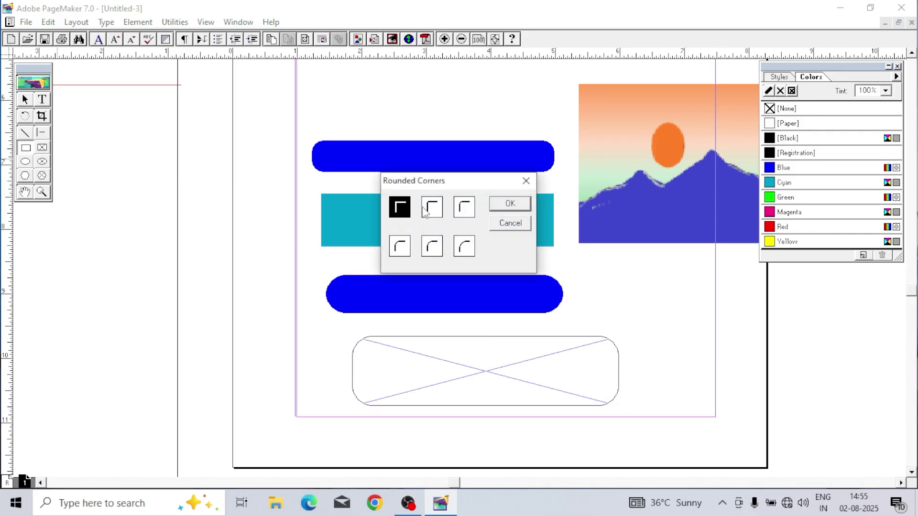
left_click(509, 209)
left_click_drag(97, 167, 308, 262)
left_click(42, 147)
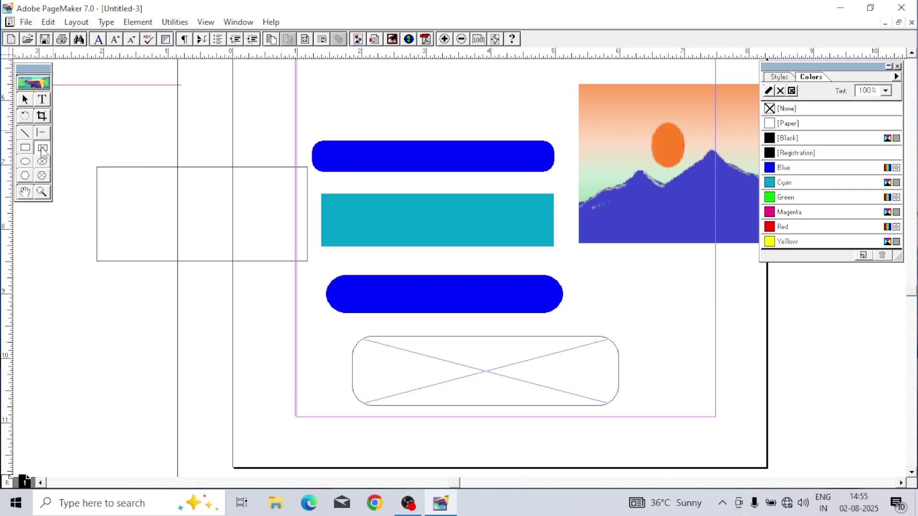
left_click_drag(25, 293, 234, 377)
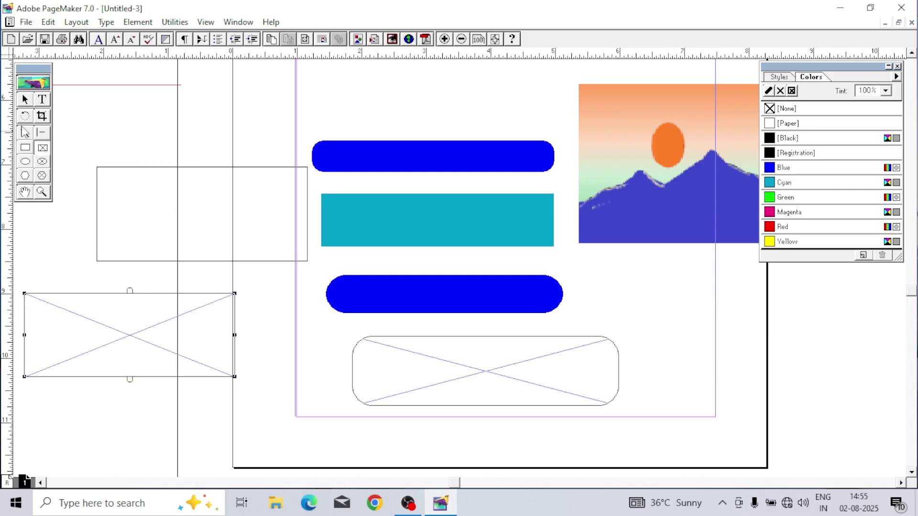
Step: Move the square-cornered rectangular frame at the page's left edge slightly right and down
left_click(26, 100)
left_click(112, 273)
left_click_drag(130, 295, 174, 325)
left_click_drag(149, 379, 165, 319)
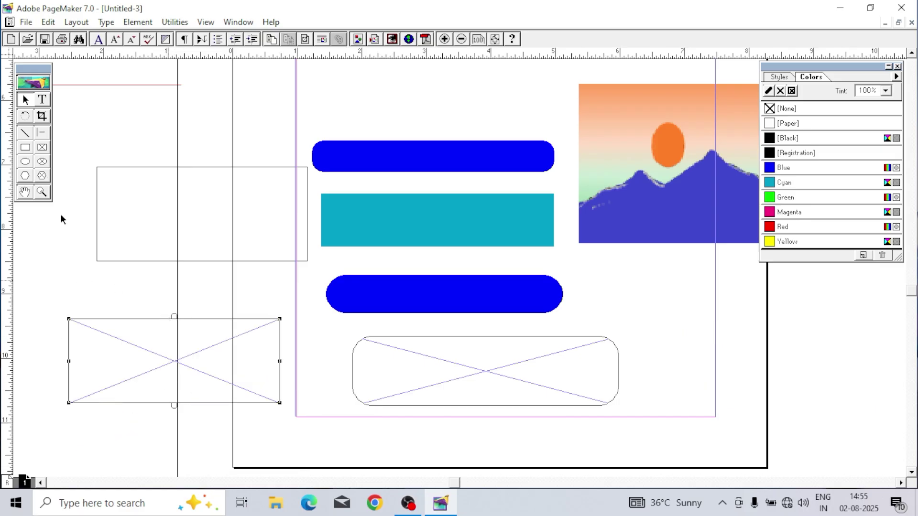
Step: Add the text "FASDFASDFASDF" over the cyan rectangle, then move the rectangle up separately from the text
left_click(42, 100)
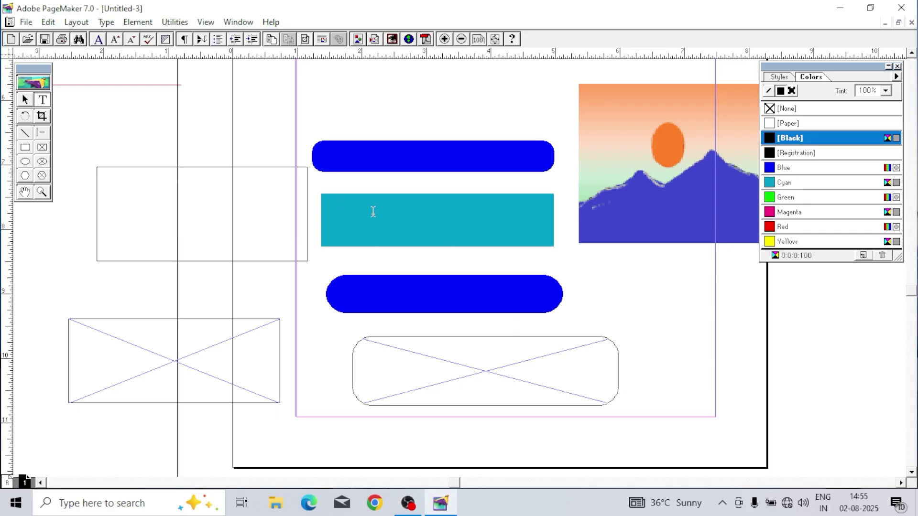
left_click_drag(344, 204, 455, 218)
type("FASDFASDFASDF")
left_click(26, 100)
left_click(435, 222)
mouse_move(436, 222)
left_mouse_down()
mouse_move(470, 311)
mouse_move(485, 320)
mouse_move(528, 288)
mouse_move(531, 250)
mouse_move(485, 240)
mouse_move(394, 253)
mouse_move(437, 207)
left_mouse_up()
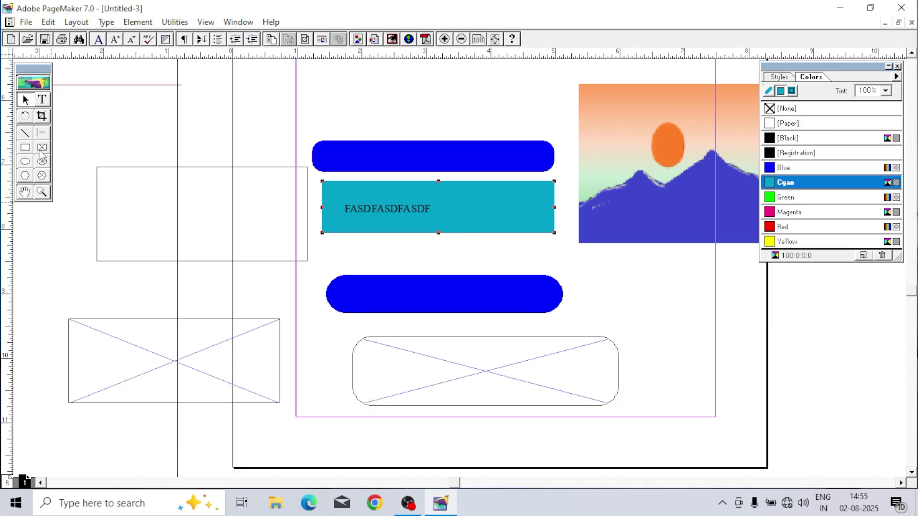
Step: Move the rectangular frame at the page's left edge up slightly and enter "VSRM COMPUTER CLASSES" inside it
left_click(146, 318)
left_click_drag(147, 316, 139, 287)
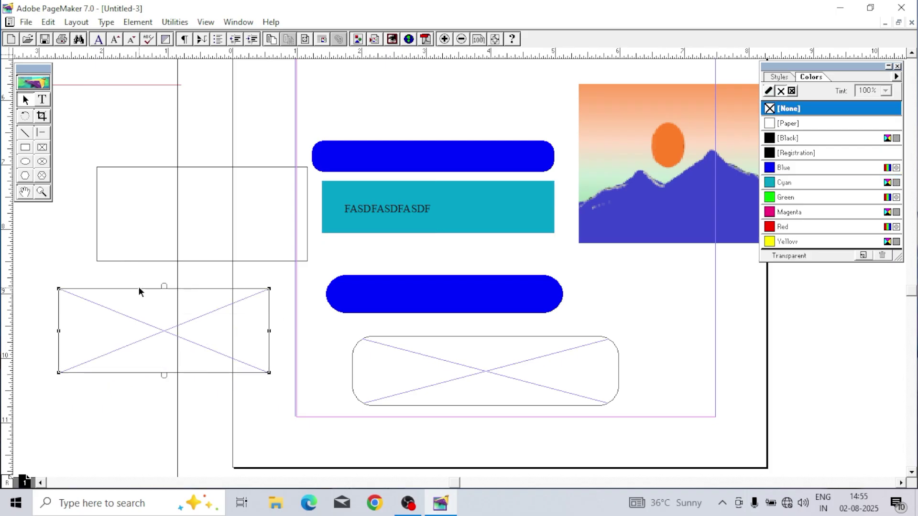
left_click(42, 99)
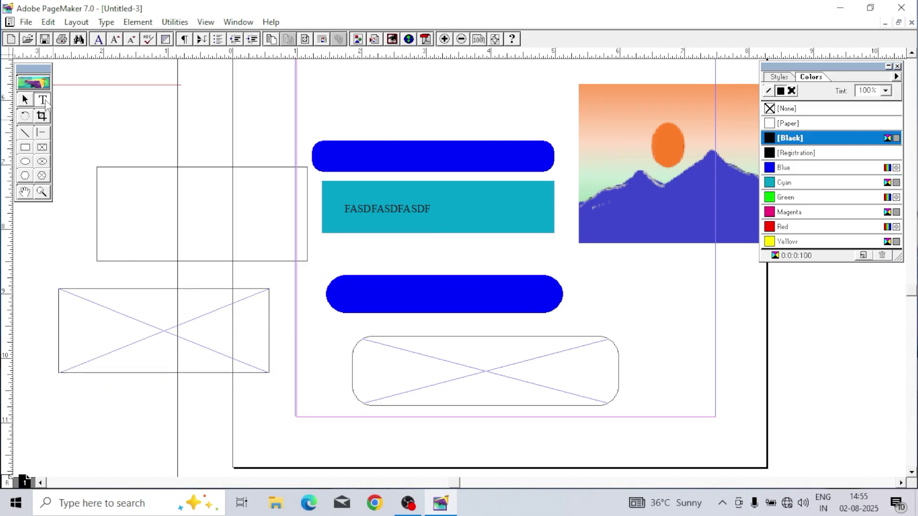
left_click(132, 321)
type("VS")
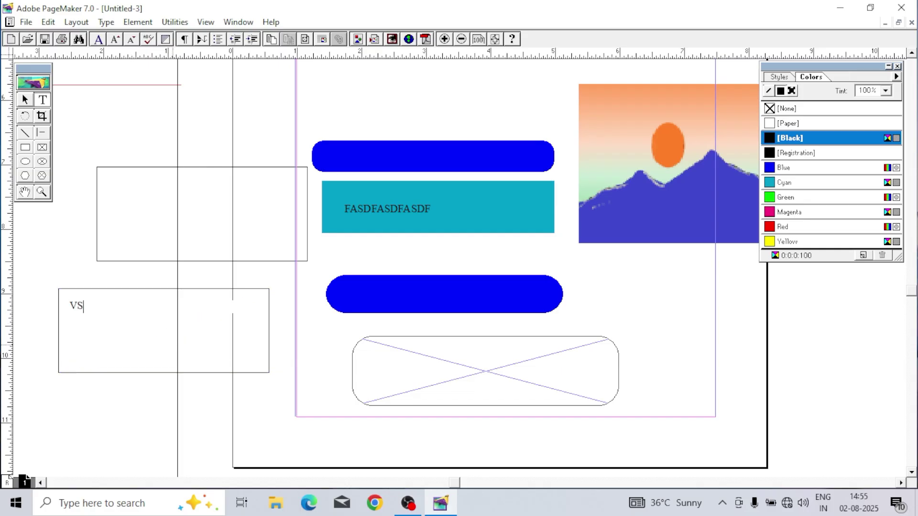
type("RM COMPUTER ")
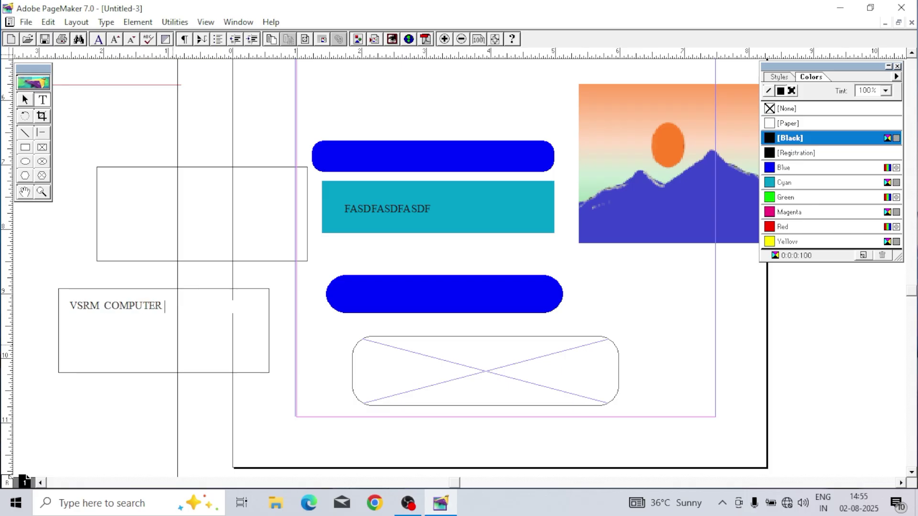
type("CLASSES")
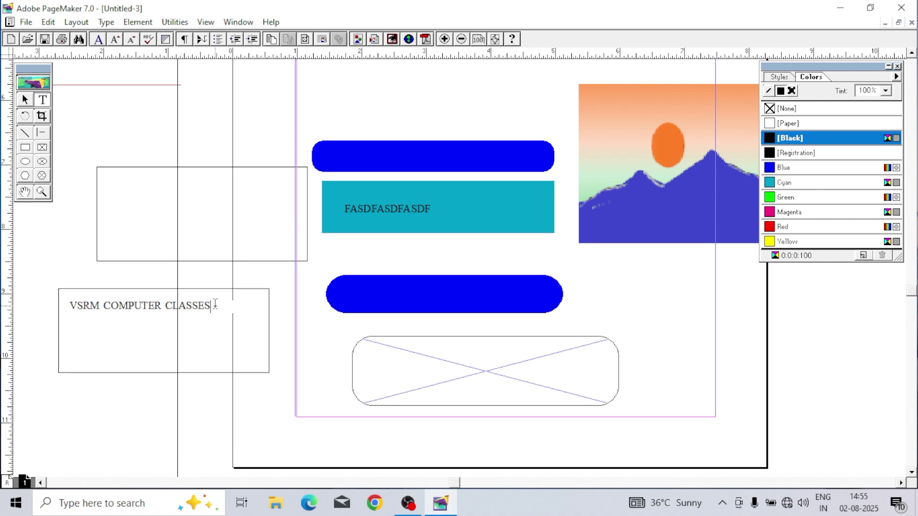
Step: Enlarge the text "VSRM COMPUTER CLASSES" in the frame by four size increments
left_click_drag(215, 304, 80, 289)
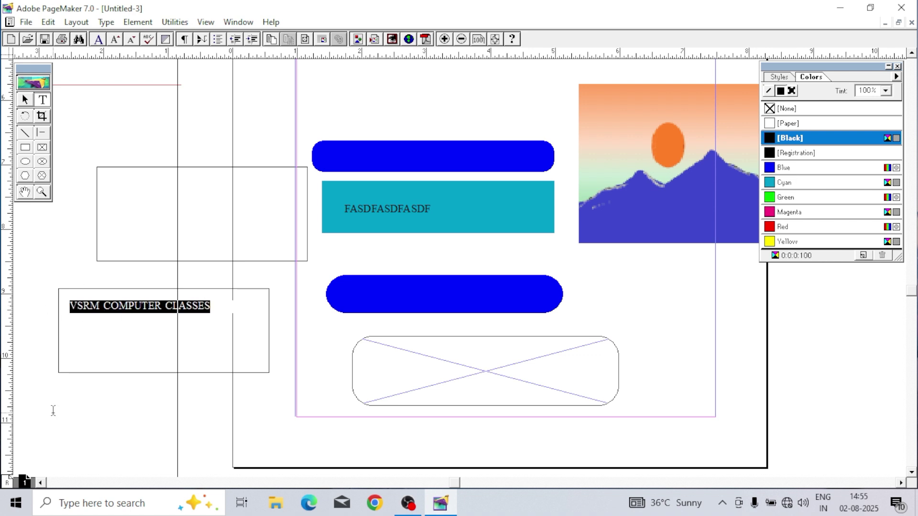
key("ctrl+alt+shift+period")
key("ctrl+alt+shift+period")
key("ctrl+alt+shift+period")
key("ctrl+alt+shift+period")
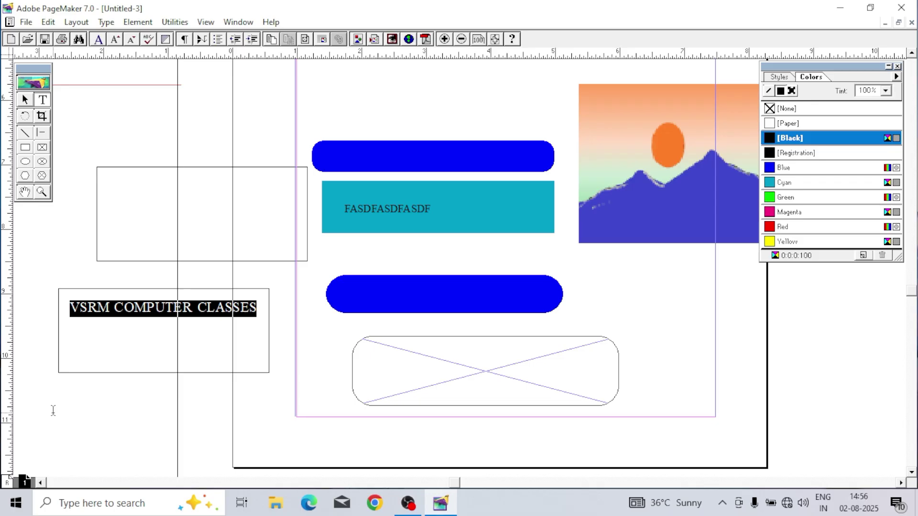
Step: Move the "VSRM COMPUTER CLASSES" frame together with its text onto the pasteboard right of the page
left_click(26, 100)
left_click_drag(160, 352, 449, 369)
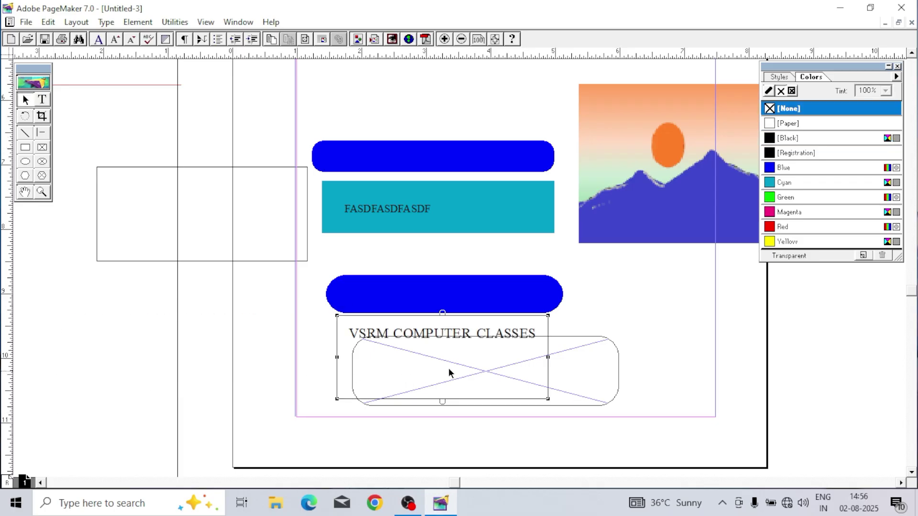
left_click_drag(525, 324, 892, 332)
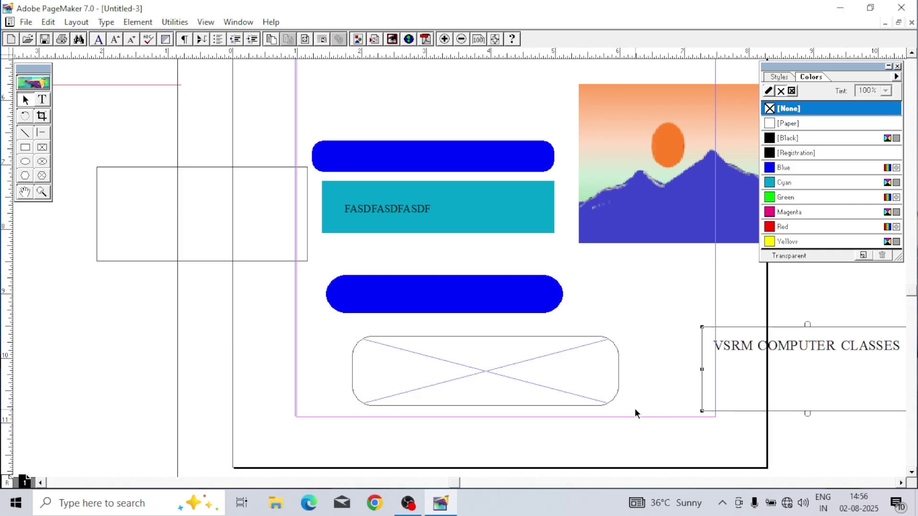
left_click_drag(634, 405, 145, 290)
left_click_drag(307, 265, 521, 213)
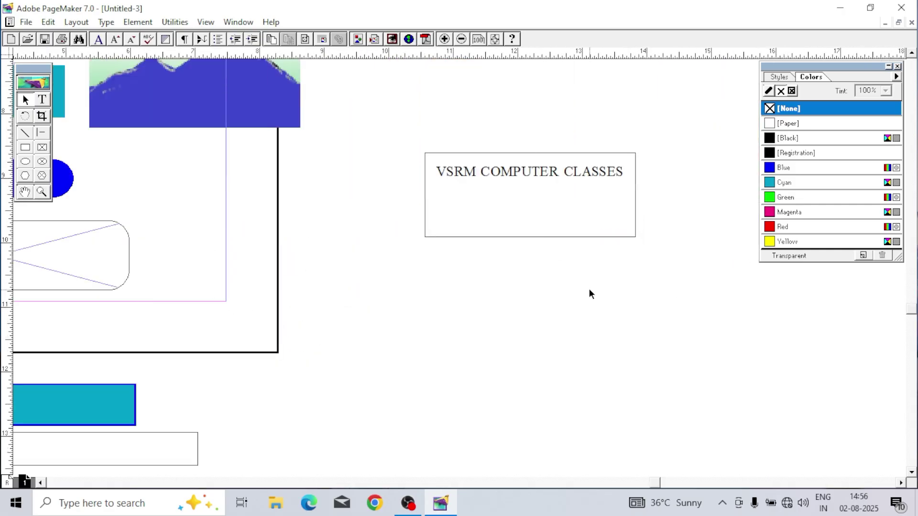
left_click_drag(550, 305, 554, 221)
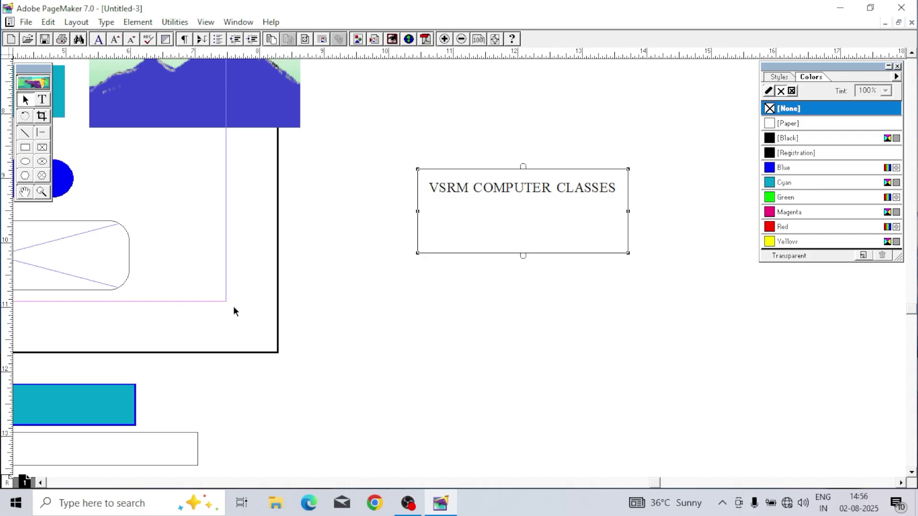
Step: Draw a rectangle about 4.4 by 1.2 inches below the text frame, add "RTGWRG" over it, and move the rectangle off the text
left_click(26, 147)
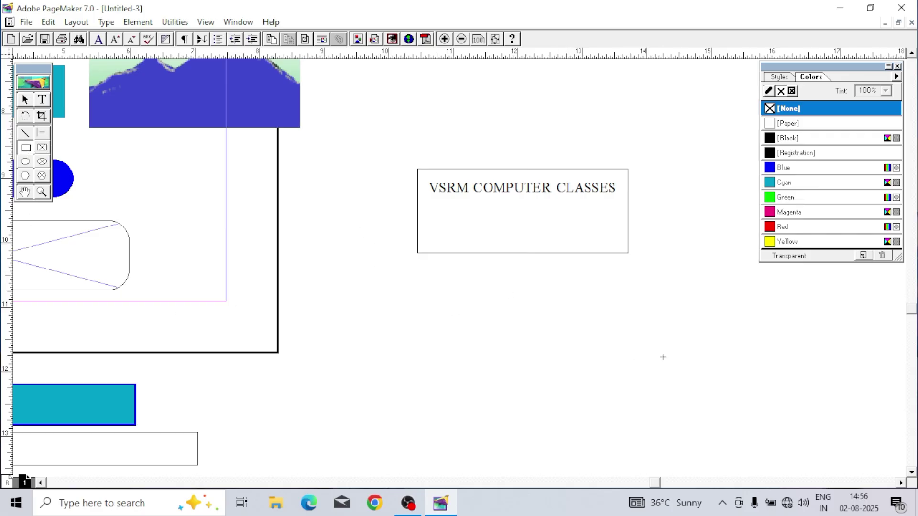
left_click_drag(663, 357, 380, 278)
left_click(42, 99)
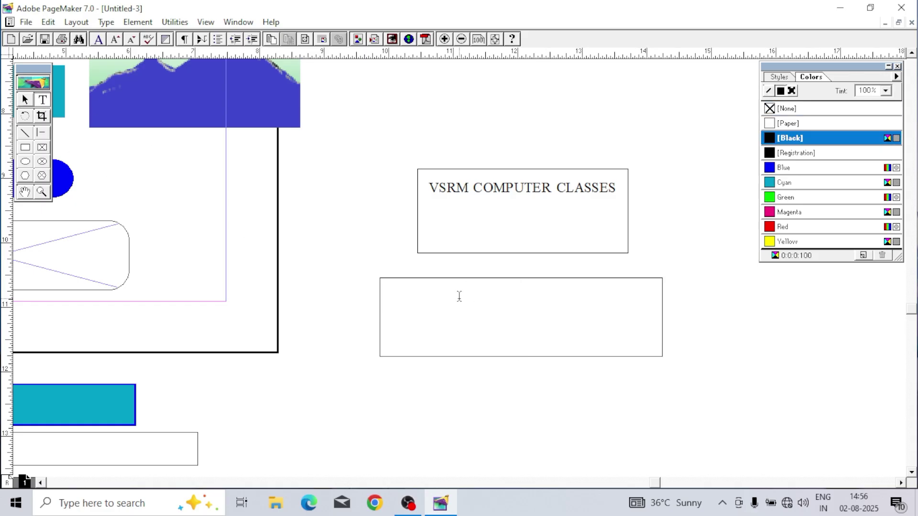
left_click_drag(436, 299, 599, 323)
type("RTGWRG")
left_click(26, 100)
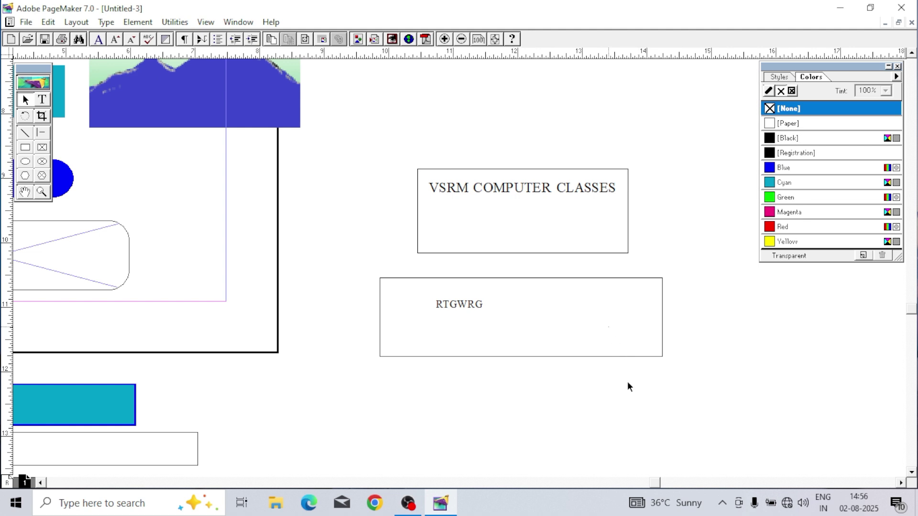
left_click_drag(629, 357, 667, 385)
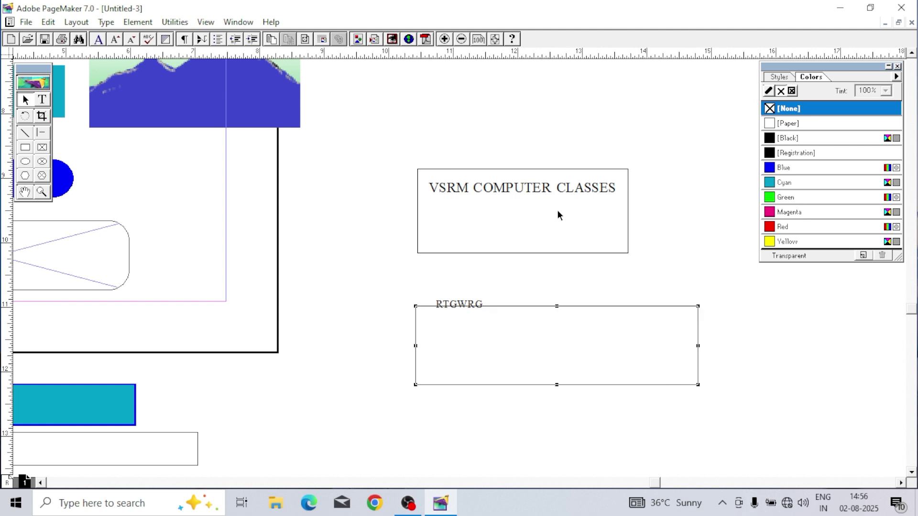
Step: Draw three circles about 2.0, 1.8 and 1.3 inches across on the pasteboard below the rectangle
left_click(26, 162)
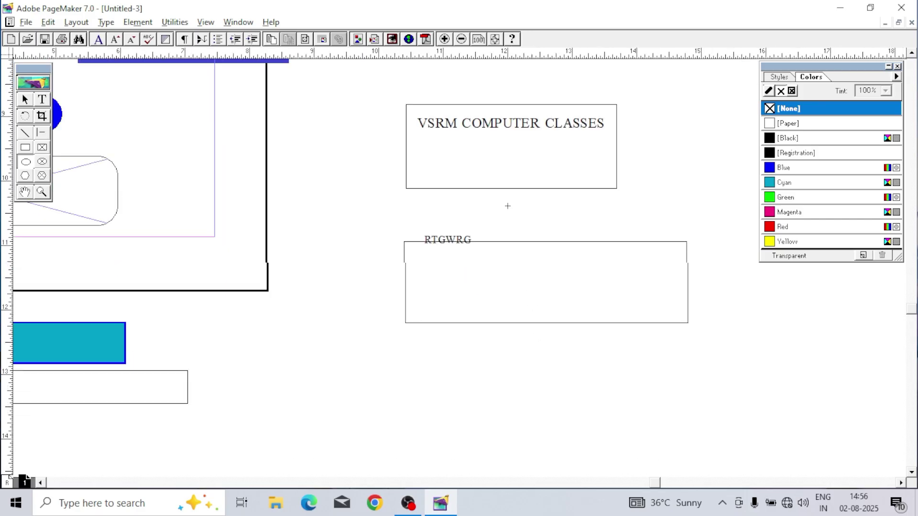
scroll(543, 315, "down", 5)
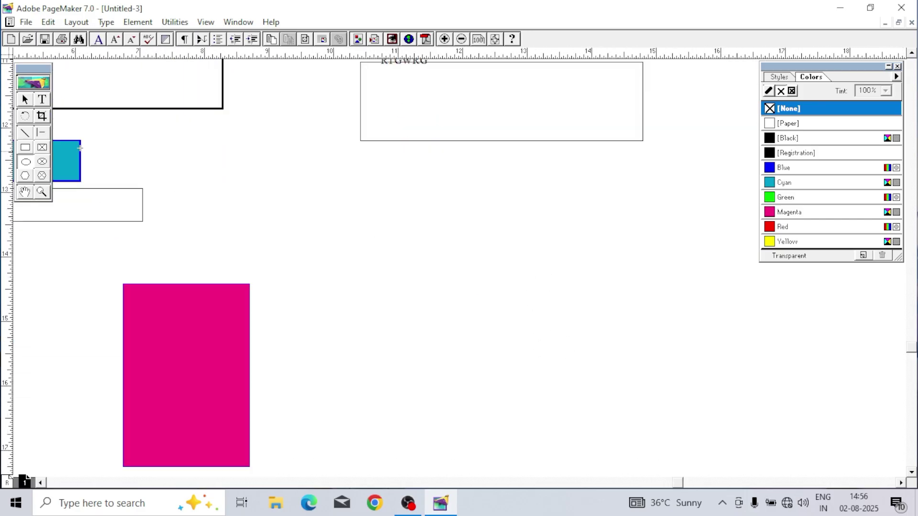
left_click_drag(364, 182, 494, 312)
left_click_drag(541, 200, 727, 318)
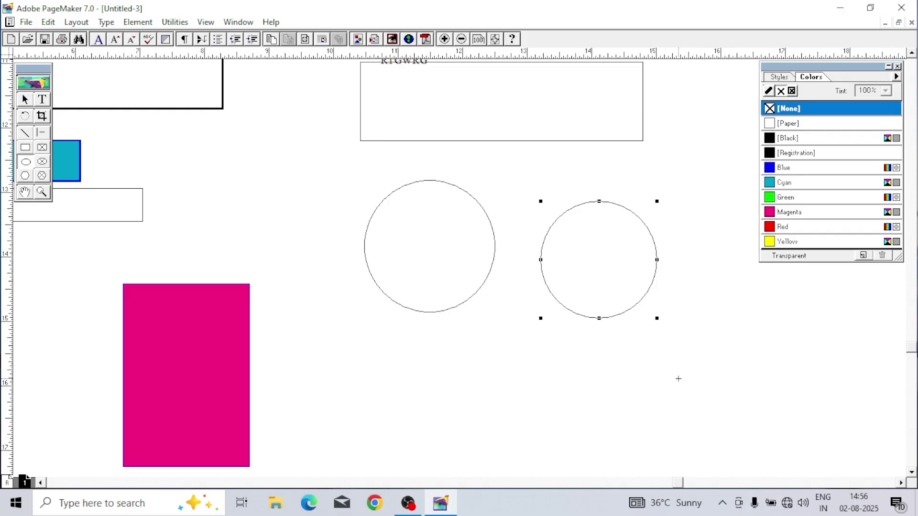
left_click_drag(415, 348, 576, 435)
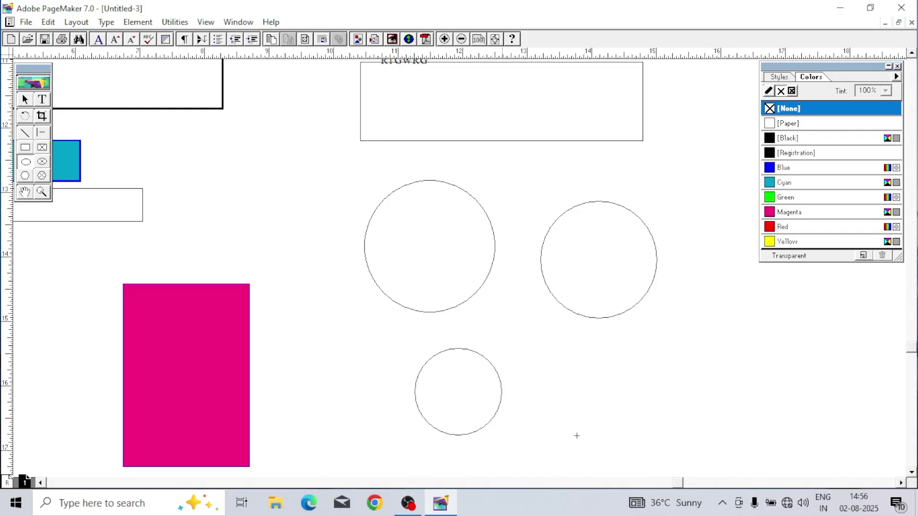
left_click(675, 365)
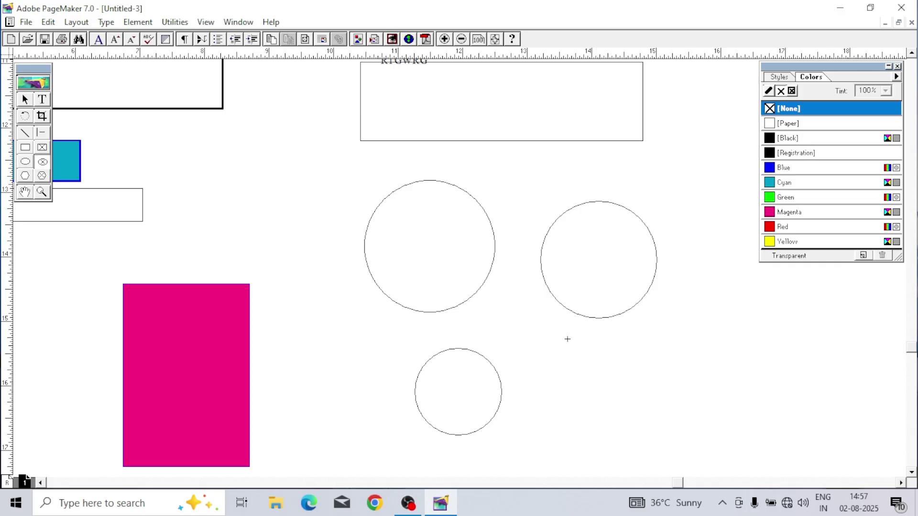
Step: Draw a circular frame about 1.7 inches across beside the smallest circle and enter "VSRM COMPUTER CLASSES" inside it
left_click_drag(559, 332, 669, 440)
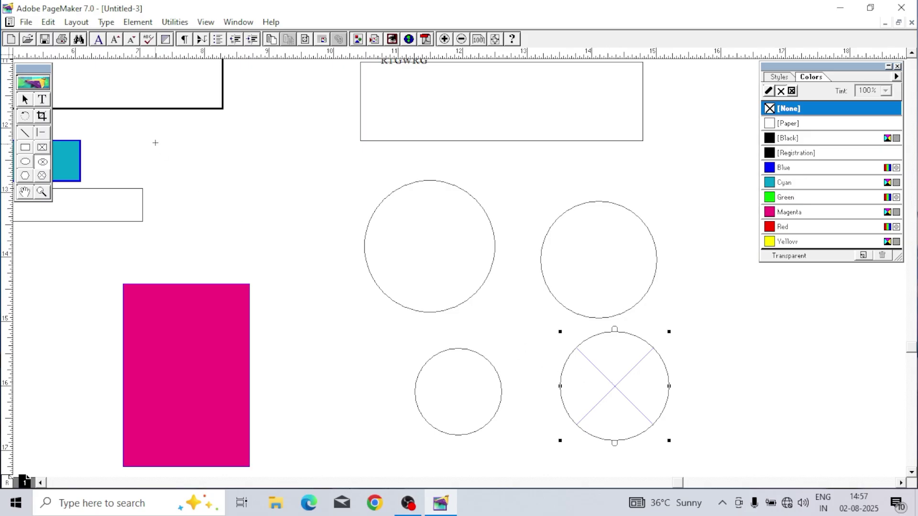
left_click(42, 99)
left_click(593, 369)
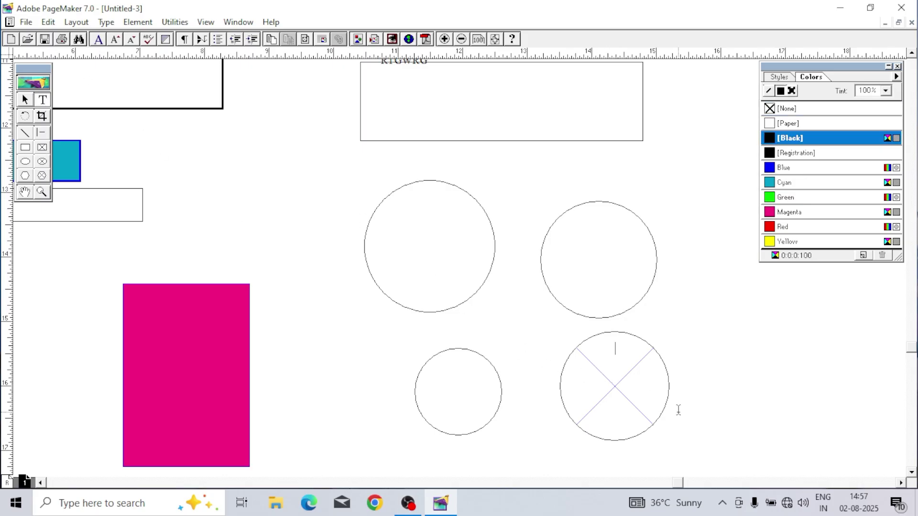
type("V")
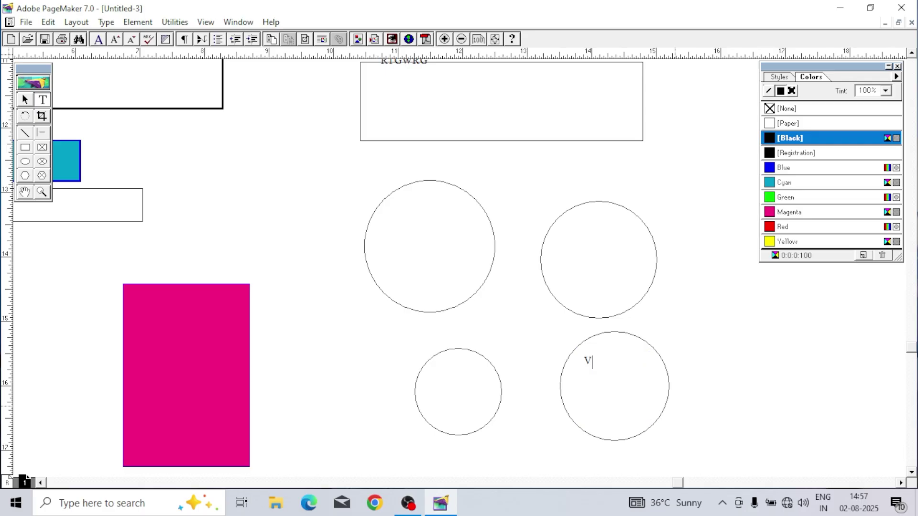
type("SRM COMPUT")
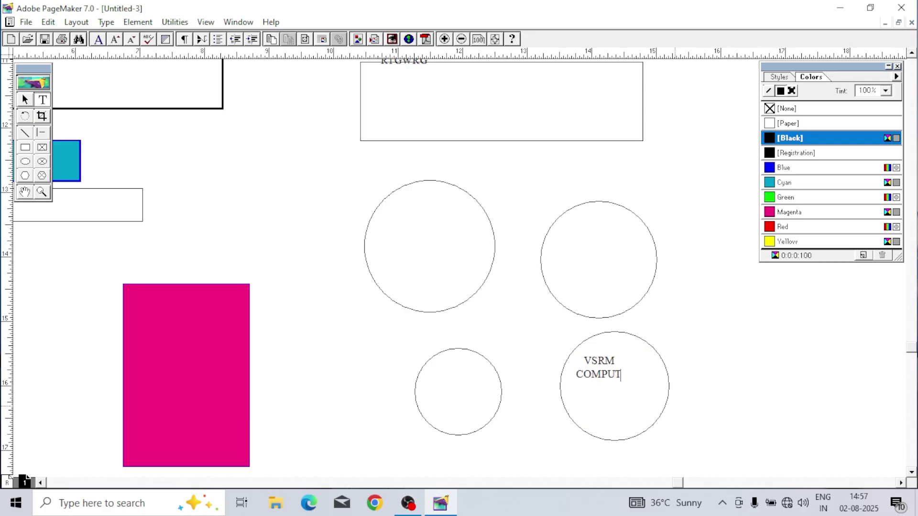
type("ER CLASSES")
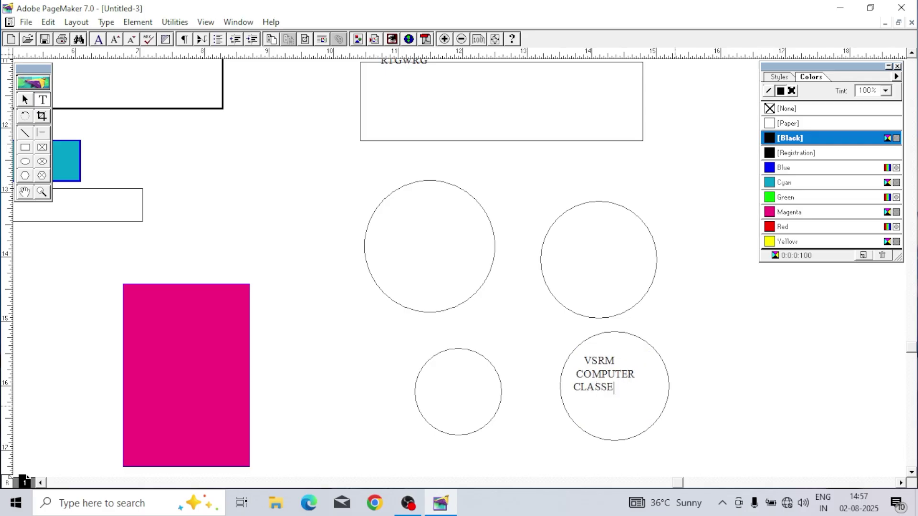
Step: Move the circular text frame slightly right and down, and color it cyan
left_click(25, 99)
left_click_drag(654, 358, 703, 373)
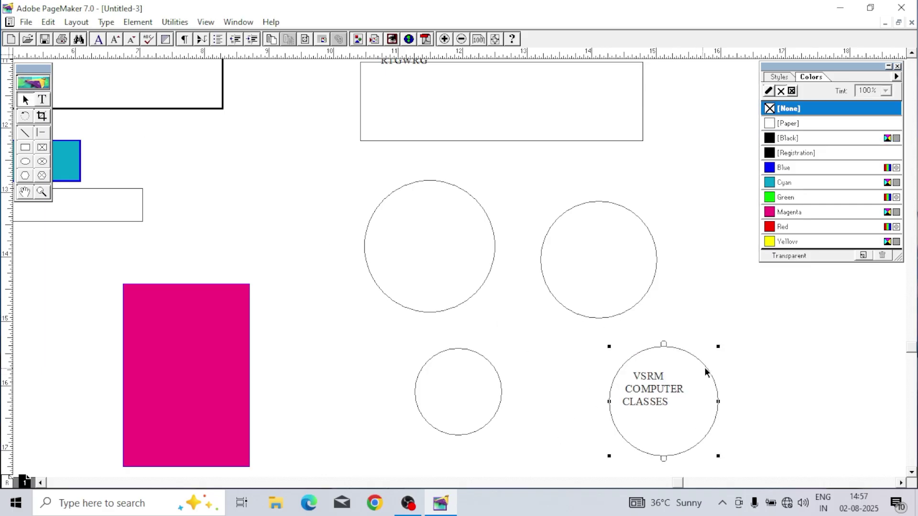
left_click(791, 214)
left_click(792, 227)
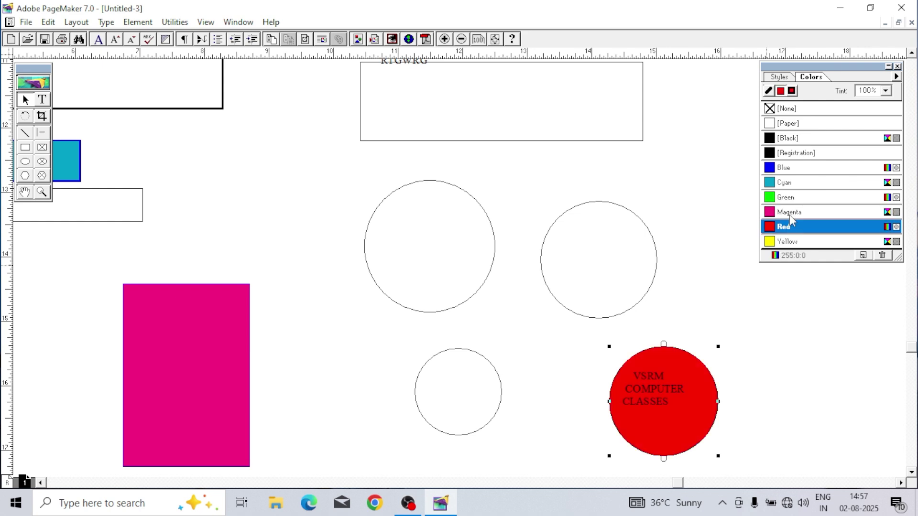
left_click(794, 197)
left_click(793, 182)
Step: Move the cyan circular frame with its text next to the lower right of the 1.8-inch circle and deselect it
left_click_drag(691, 367, 693, 163)
left_click_drag(693, 214, 722, 348)
left_click(787, 350)
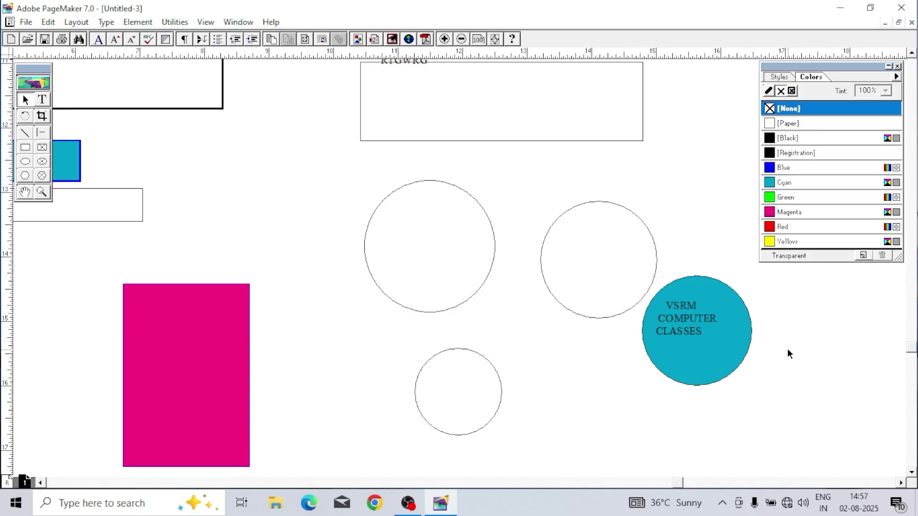